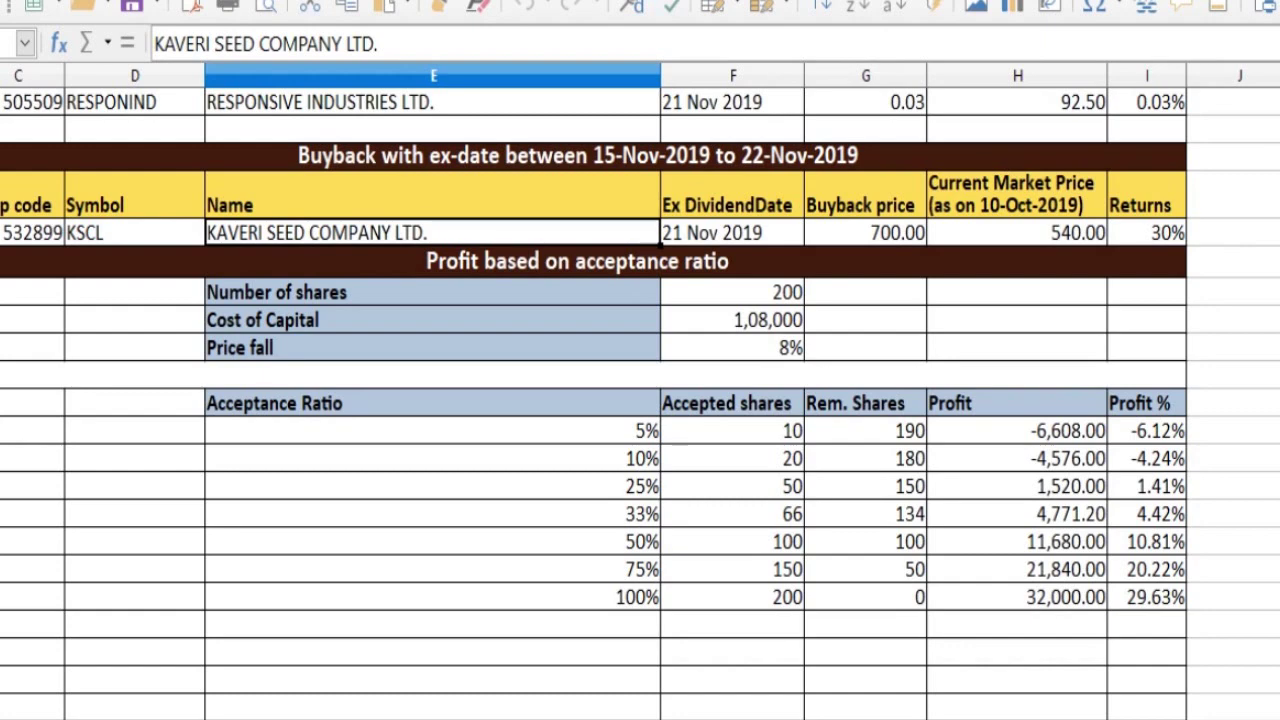
# - Review the Kaveri Seed Company row in the buyback table, checking its buyback price and current market price
pyautogui.press('Up')
pyautogui.press('Down')
pyautogui.press('Down')
pyautogui.press('Down')
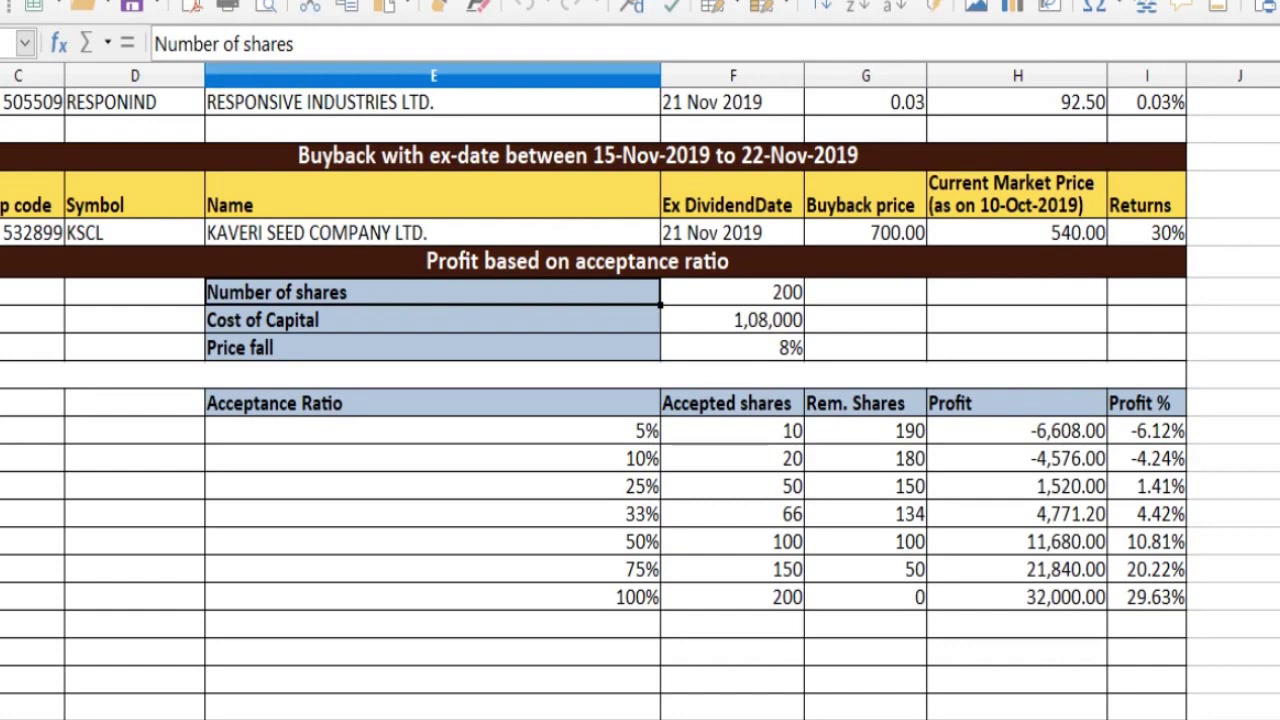
pyautogui.press('Up')
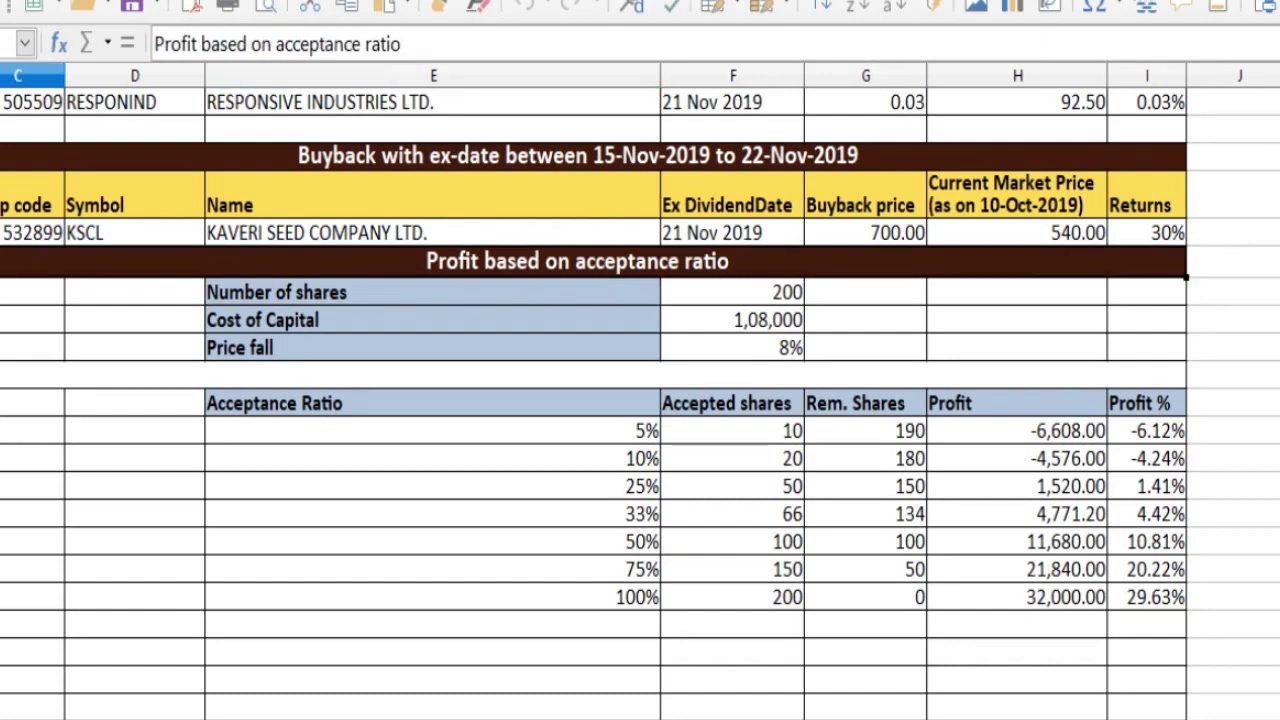
pyautogui.press('Up')
pyautogui.press('Right')
pyautogui.press('Right')
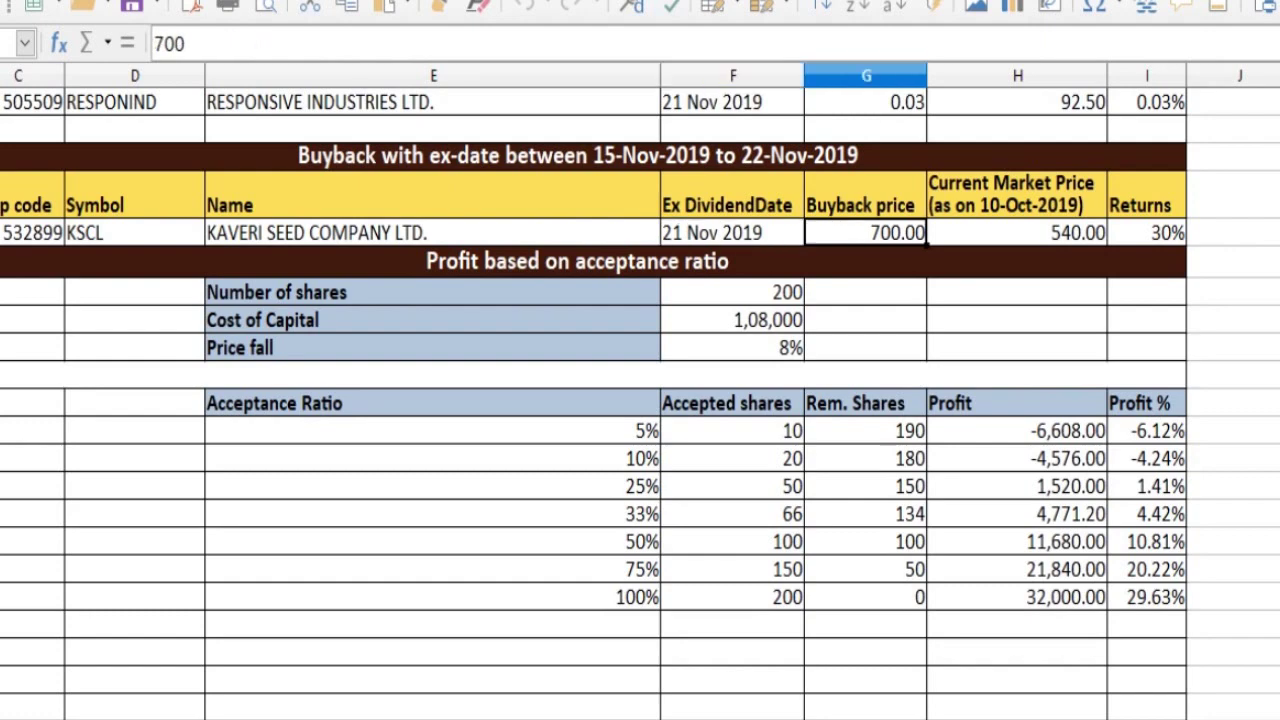
pyautogui.press('Right')
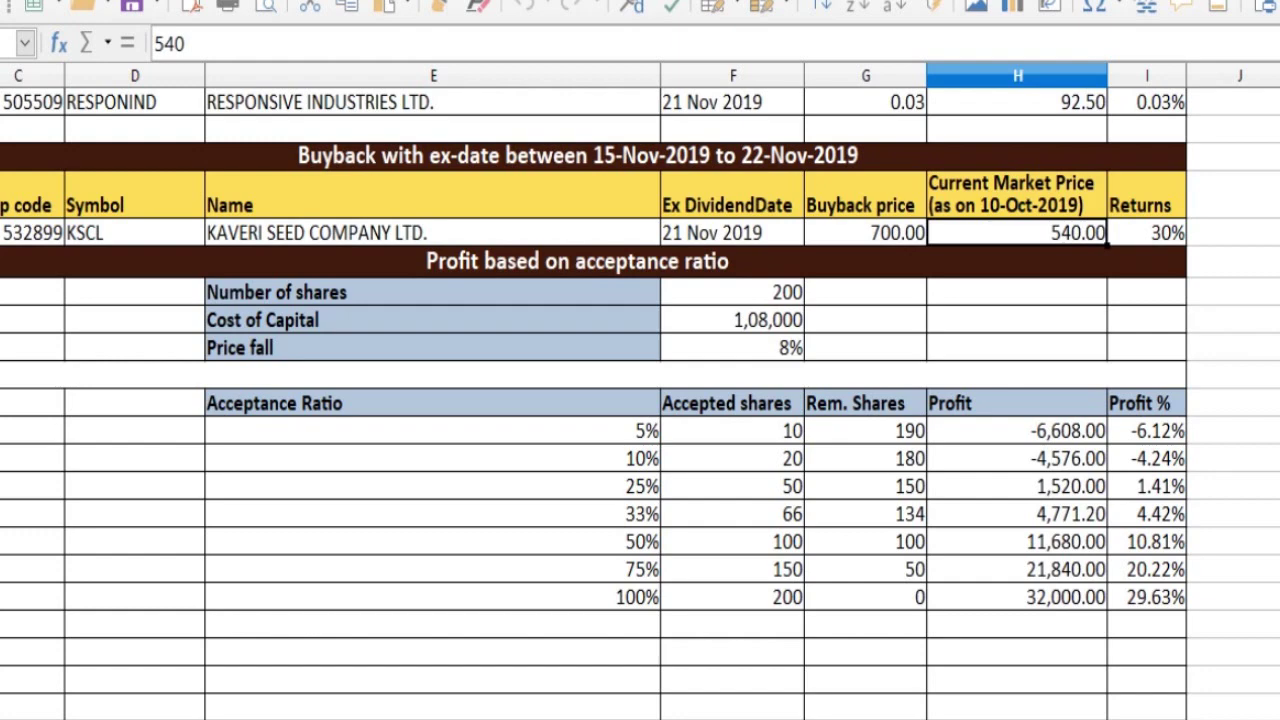
# - Switch to the annual report PDF and compare the 2019 Revenue from Operations with Income from operations in the earnings calculation sheet
pyautogui.hotkey('alt', 'Tab')
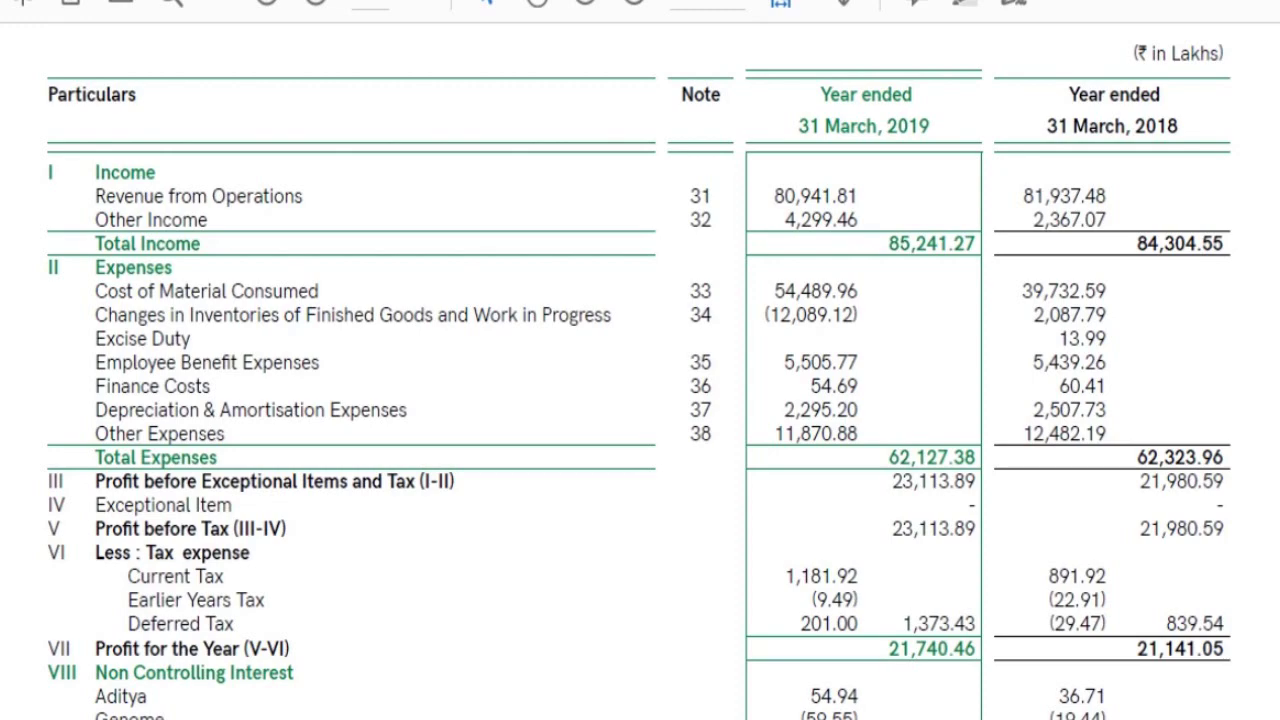
pyautogui.tripleClick(208, 196)
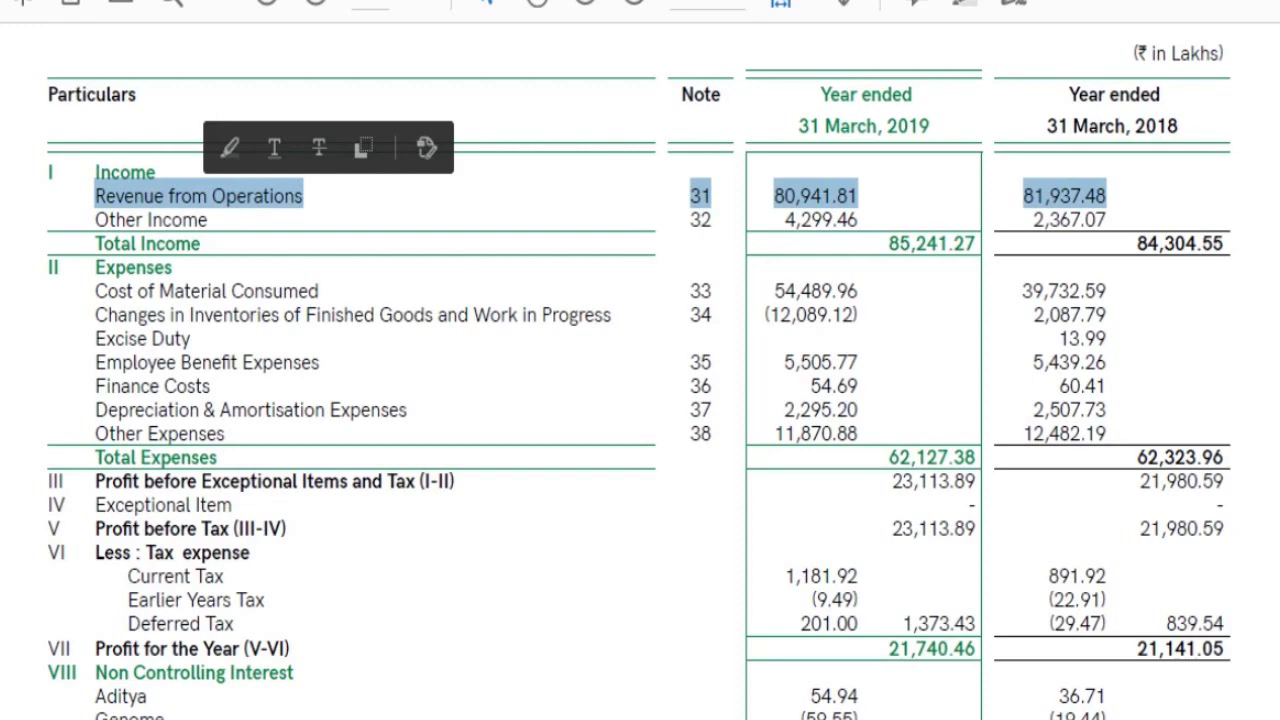
pyautogui.click(1106, 196)
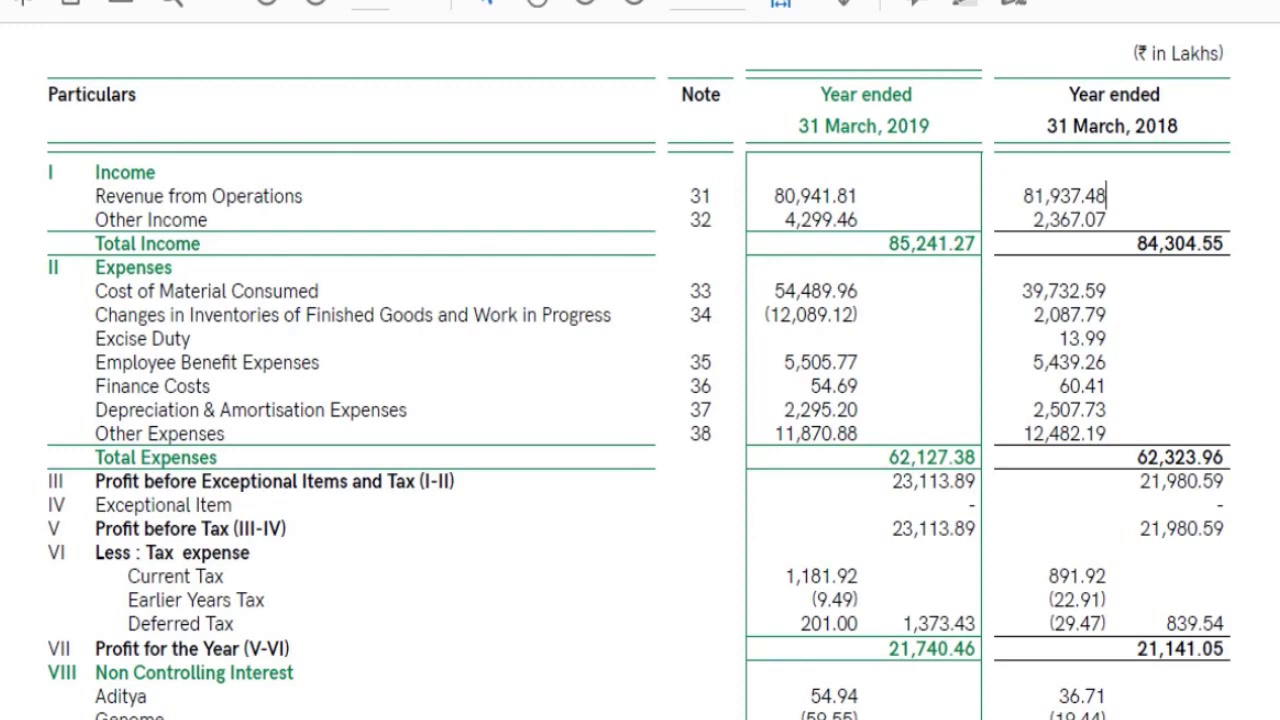
pyautogui.doubleClick(256, 196)
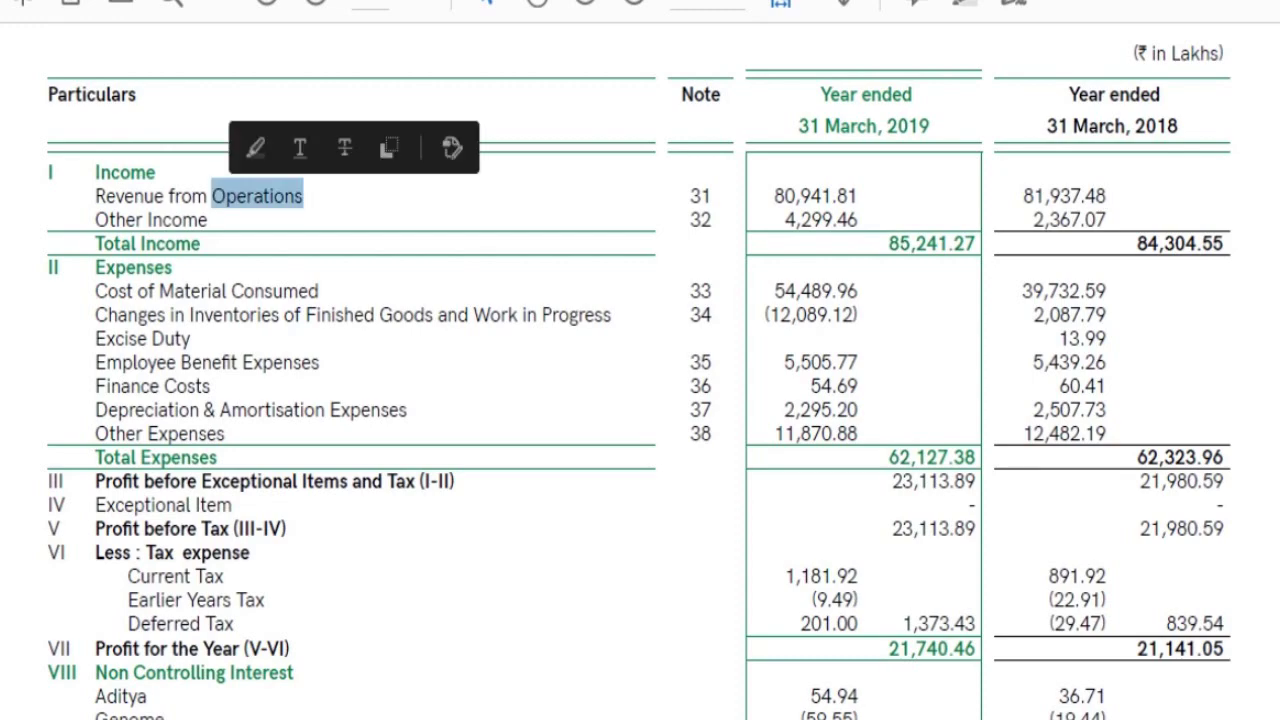
pyautogui.tripleClick(148, 196)
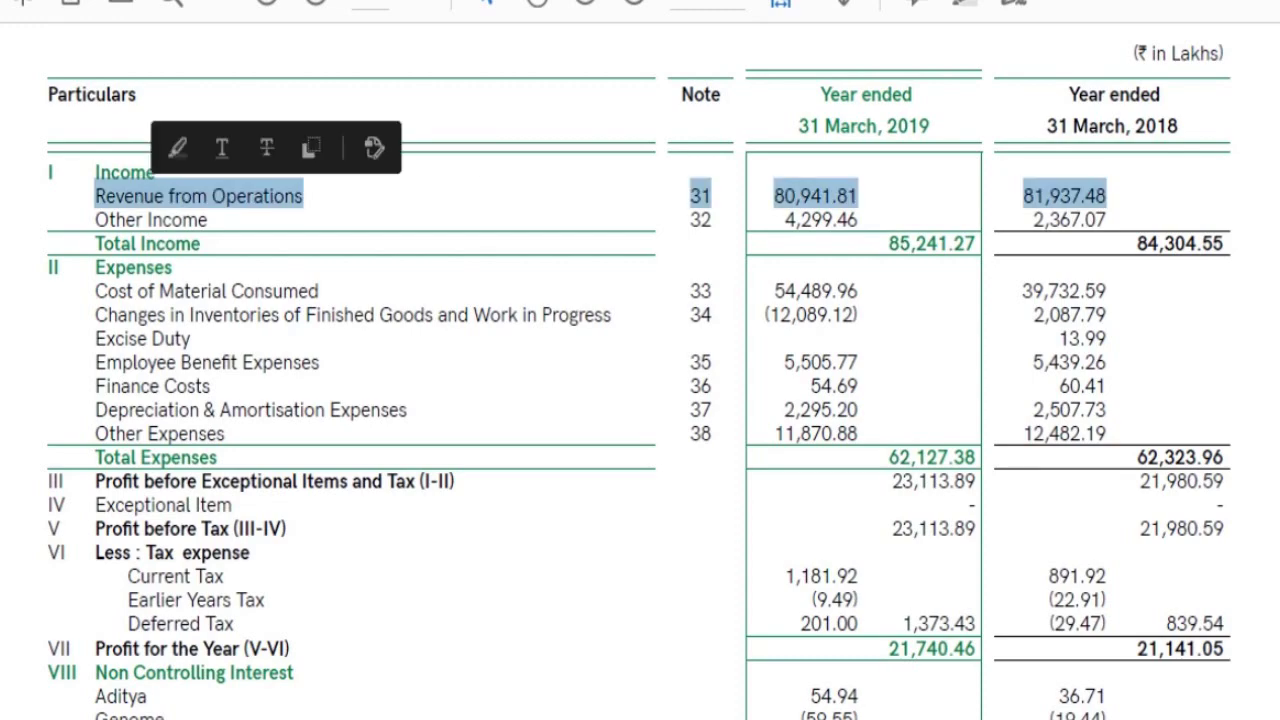
pyautogui.click(811, 196)
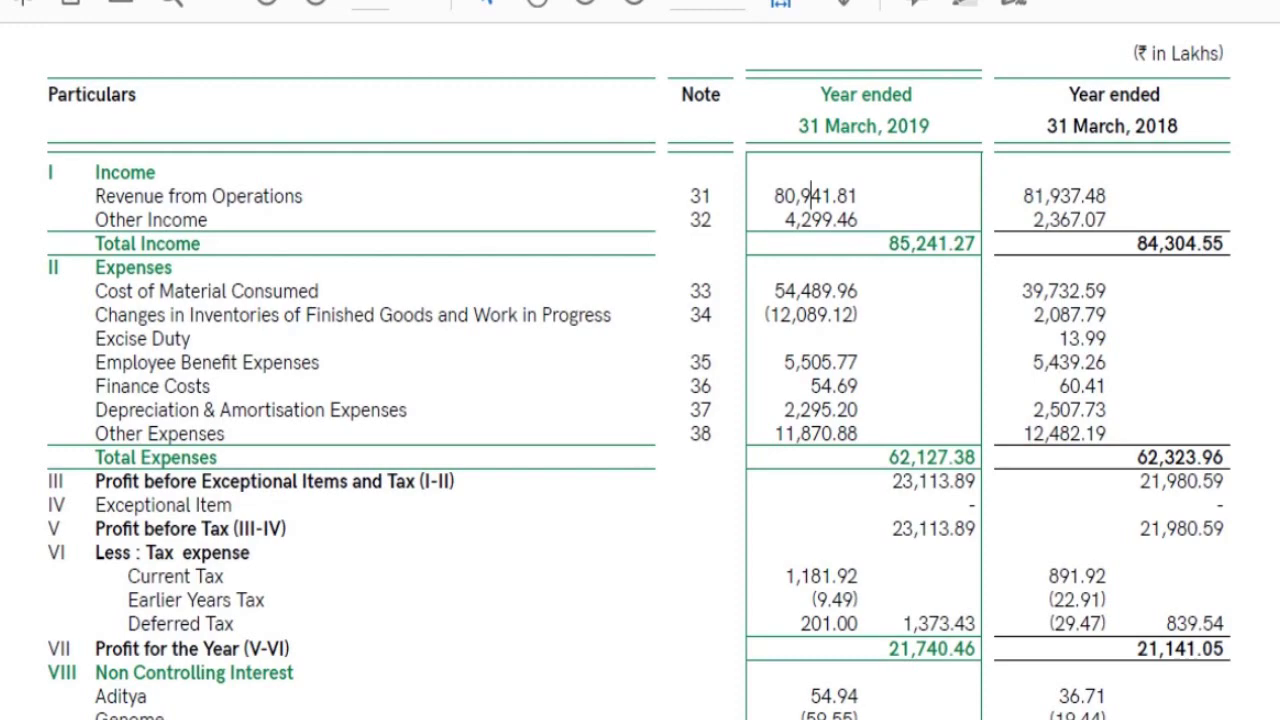
pyautogui.moveTo(810, 196); pyautogui.dragTo(774, 196)
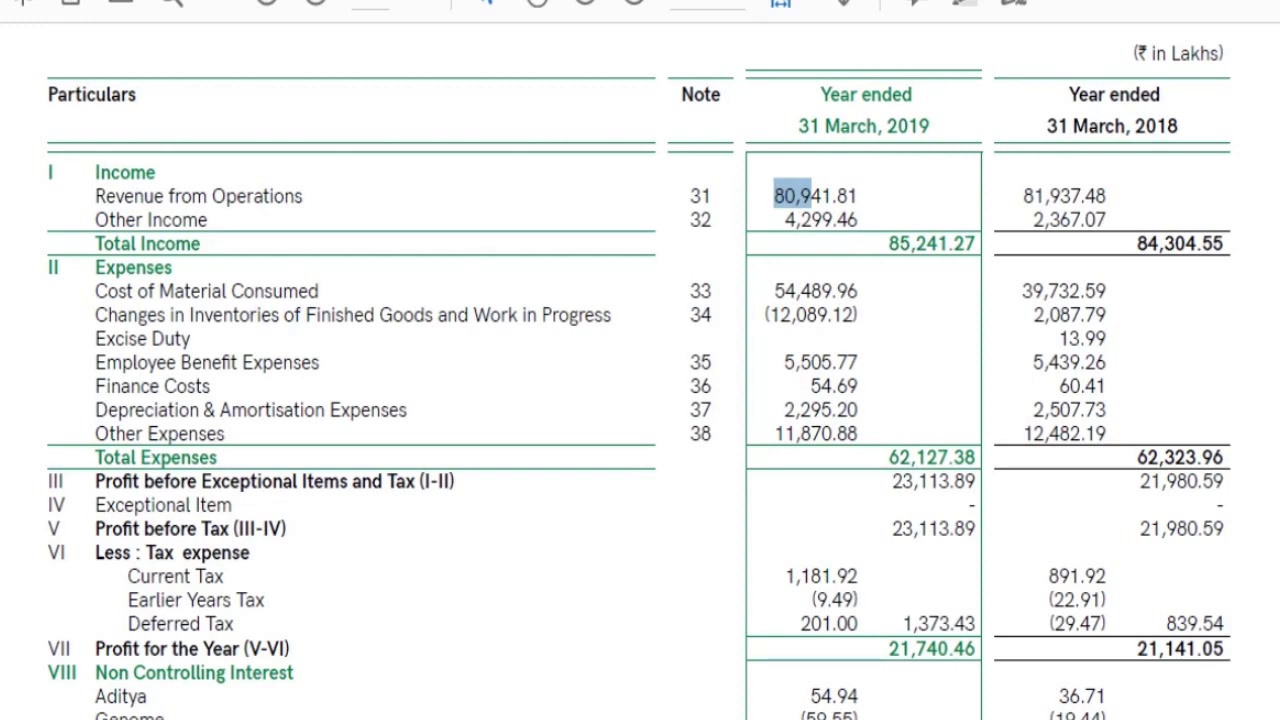
pyautogui.hotkey('alt', 'Tab')
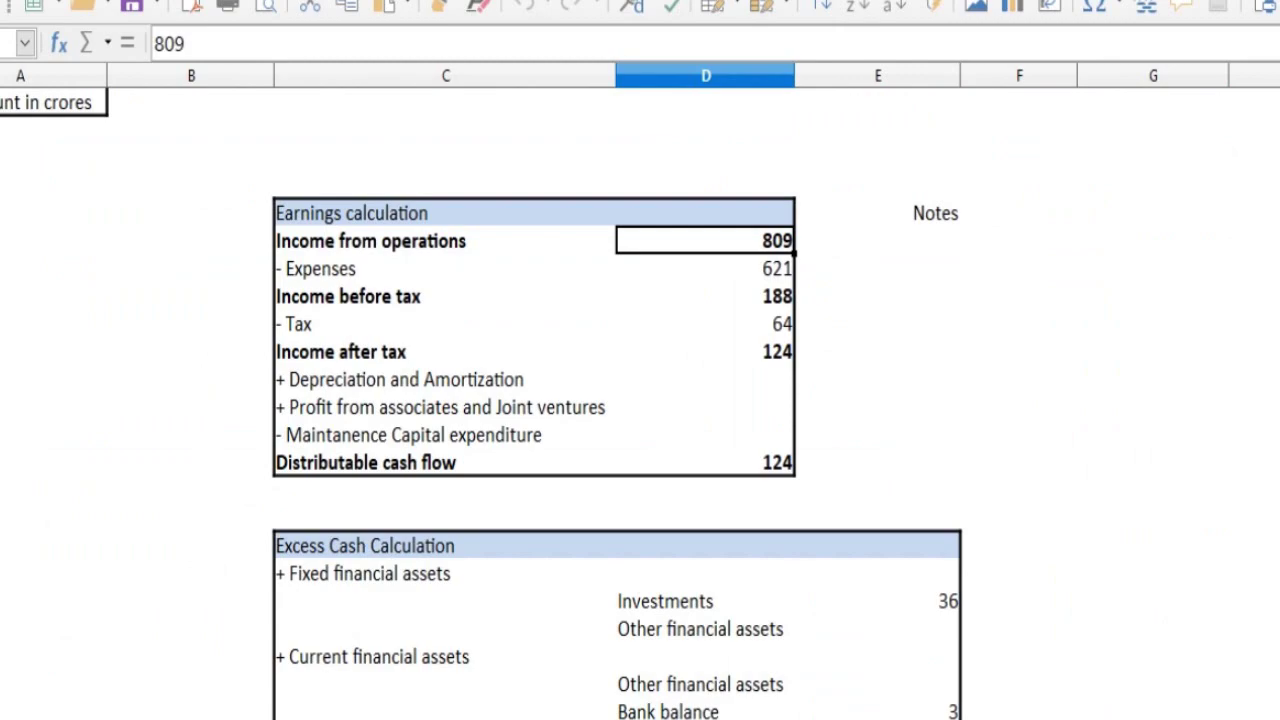
pyautogui.press('Down')
# - Return to the annual report PDF and examine the expense items from Cost of Material Consumed through Other Expenses
pyautogui.hotkey('alt', 'Tab')
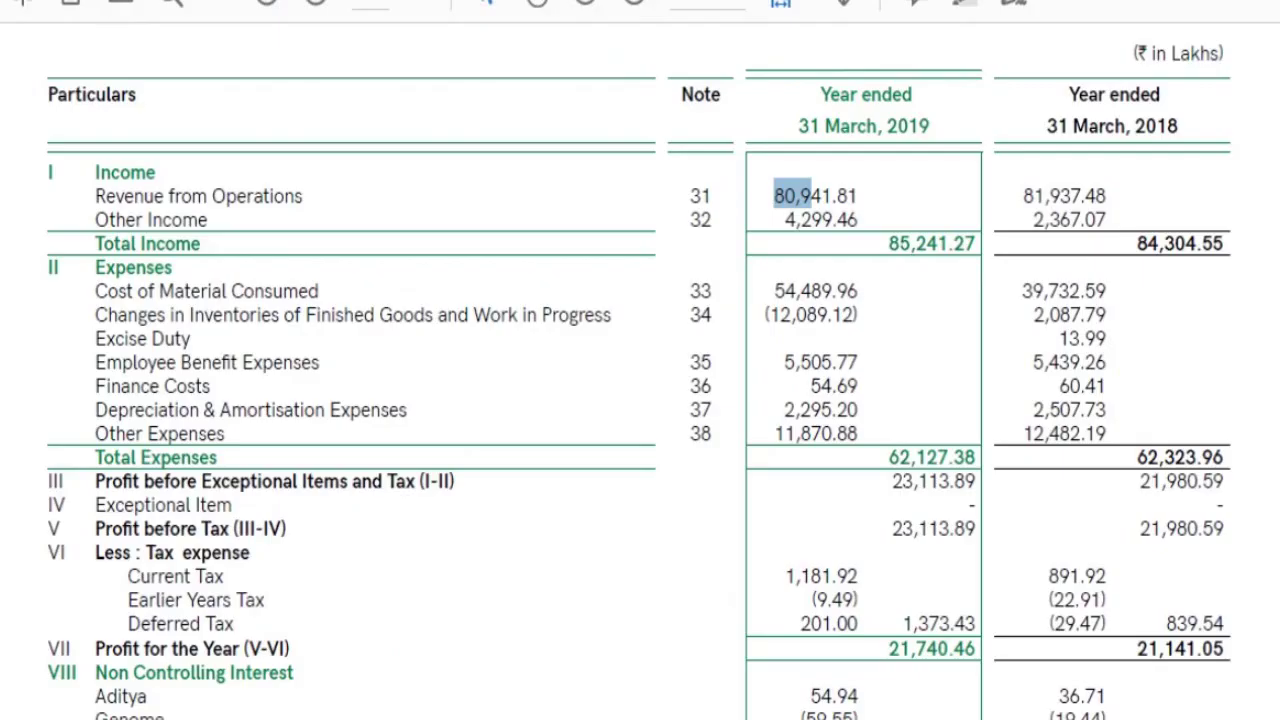
pyautogui.hotkey('alt', 'Tab')
pyautogui.hotkey('alt', 'Tab')
pyautogui.moveTo(95, 290); pyautogui.dragTo(225, 434)
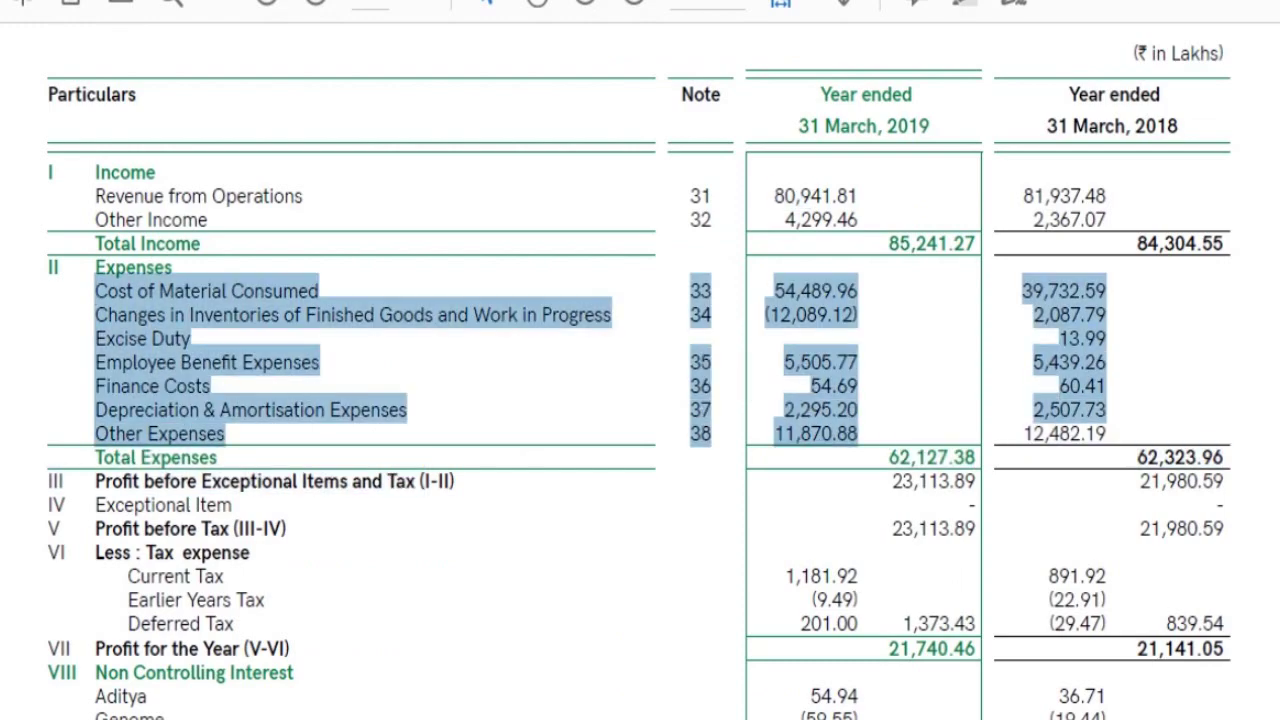
pyautogui.tripleClick(303, 291)
pyautogui.tripleClick(272, 315)
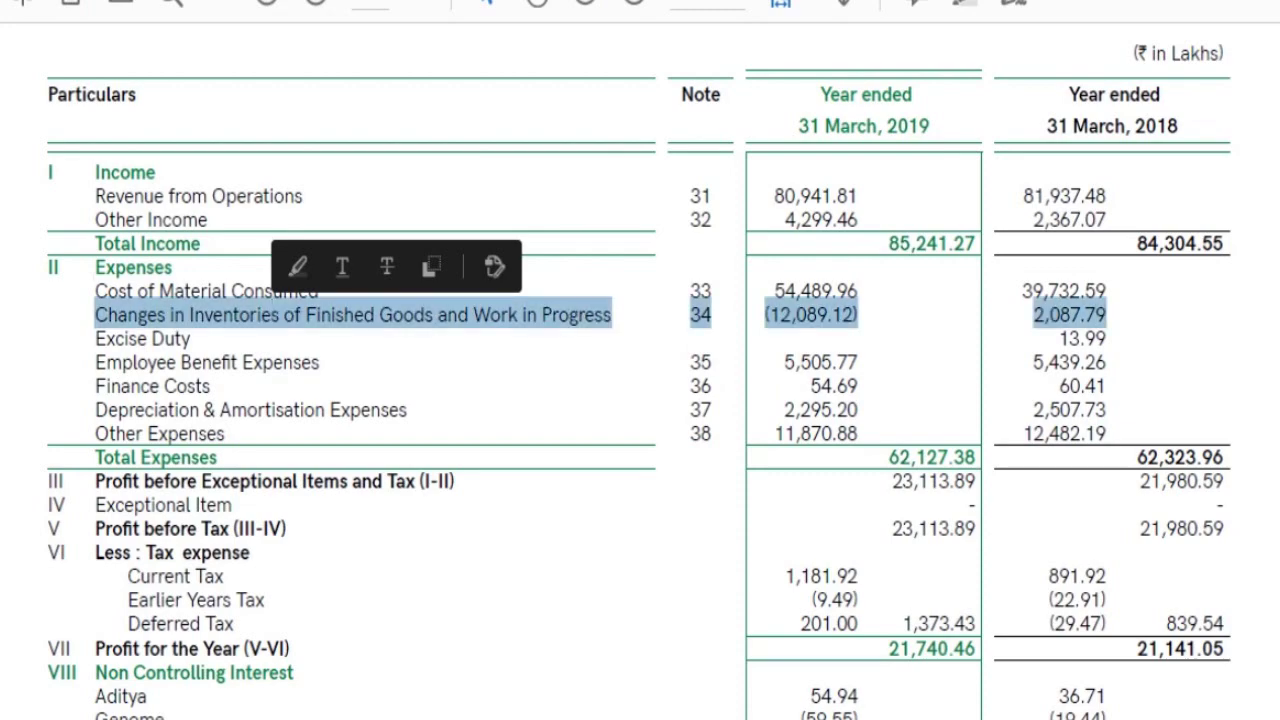
pyautogui.doubleClick(135, 362)
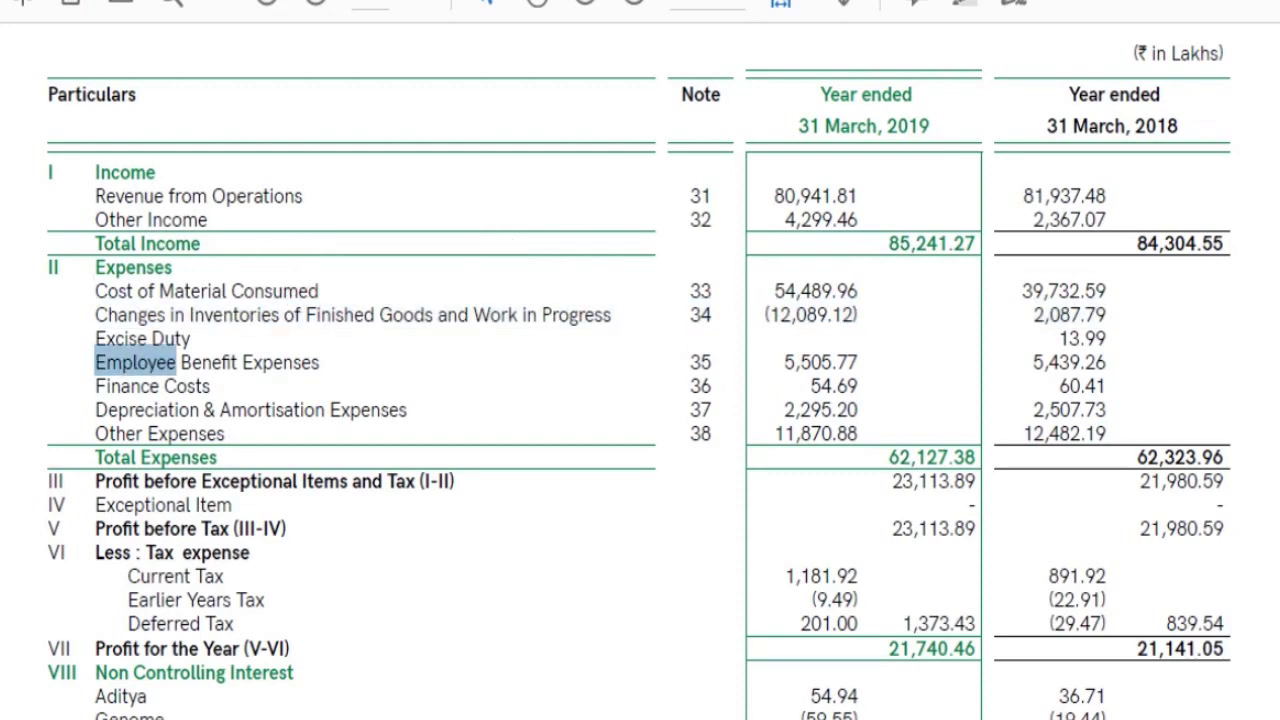
pyautogui.doubleClick(143, 386)
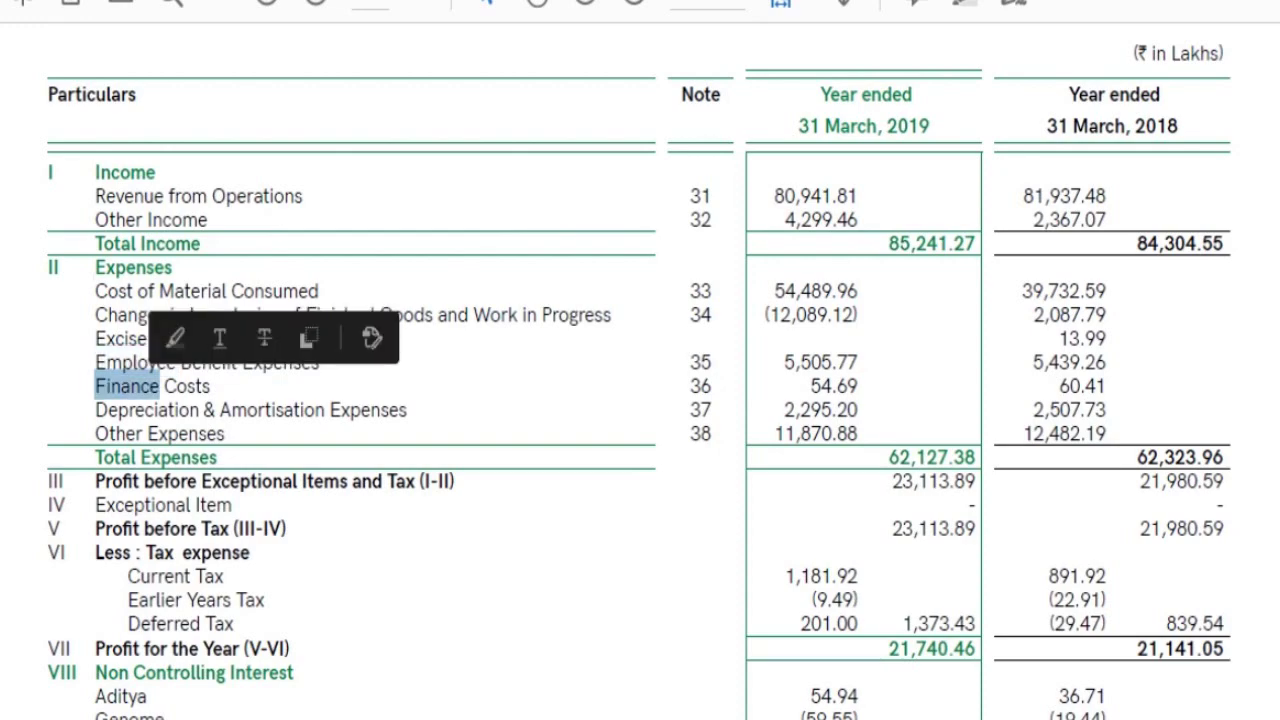
pyautogui.tripleClick(150, 410)
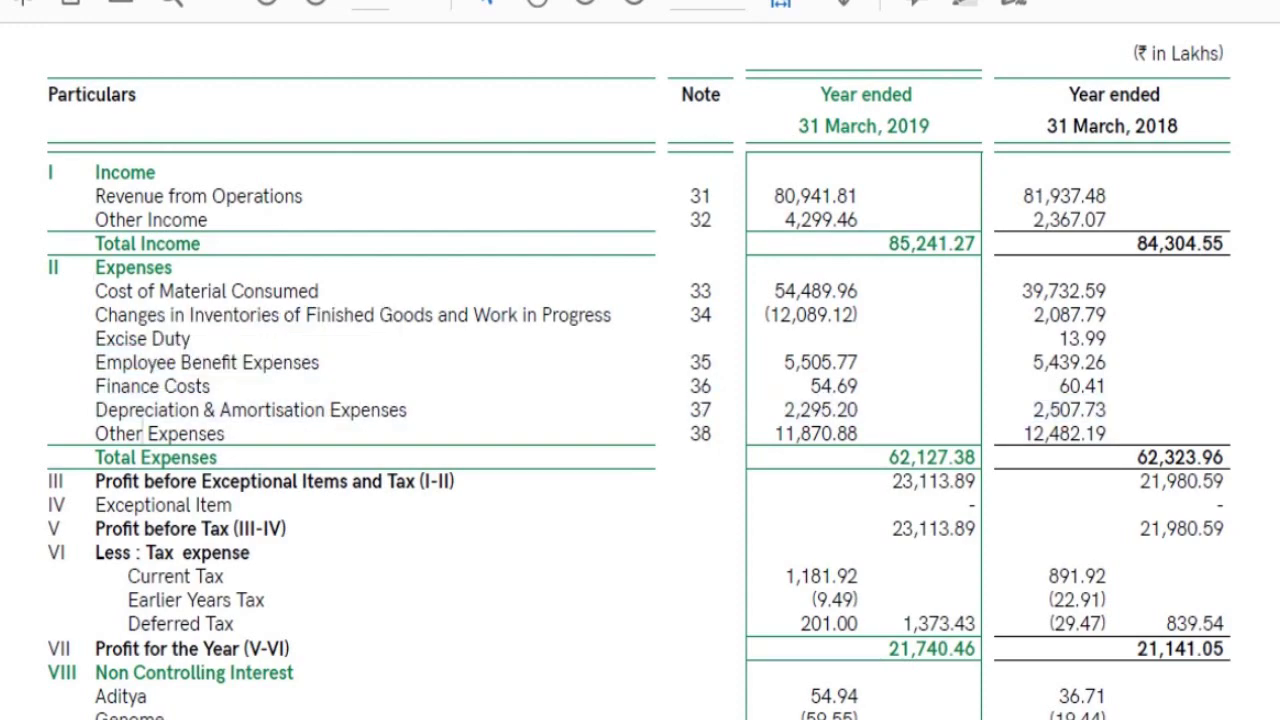
pyautogui.doubleClick(138, 434)
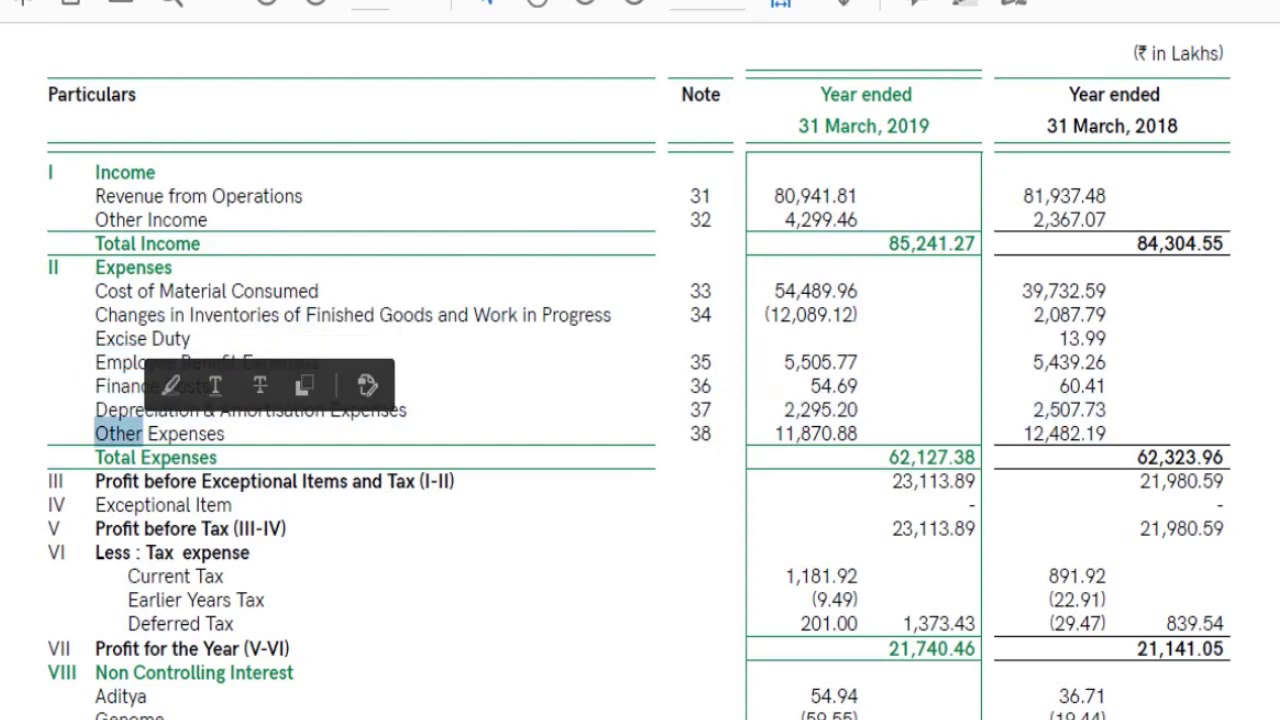
# - Re-examine the material cost, inventory changes, excise duty and employee benefit rows, comparing the material cost across both years
pyautogui.moveTo(690, 291); pyautogui.dragTo(713, 315)
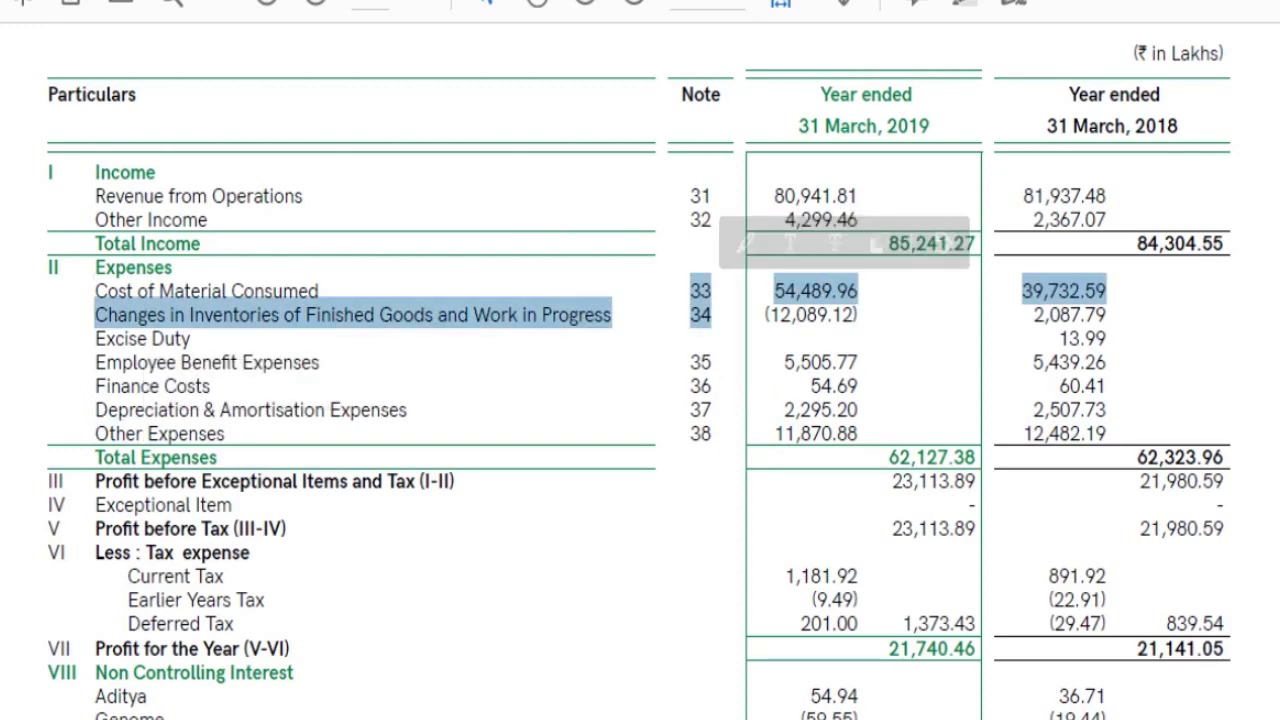
pyautogui.tripleClick(252, 293)
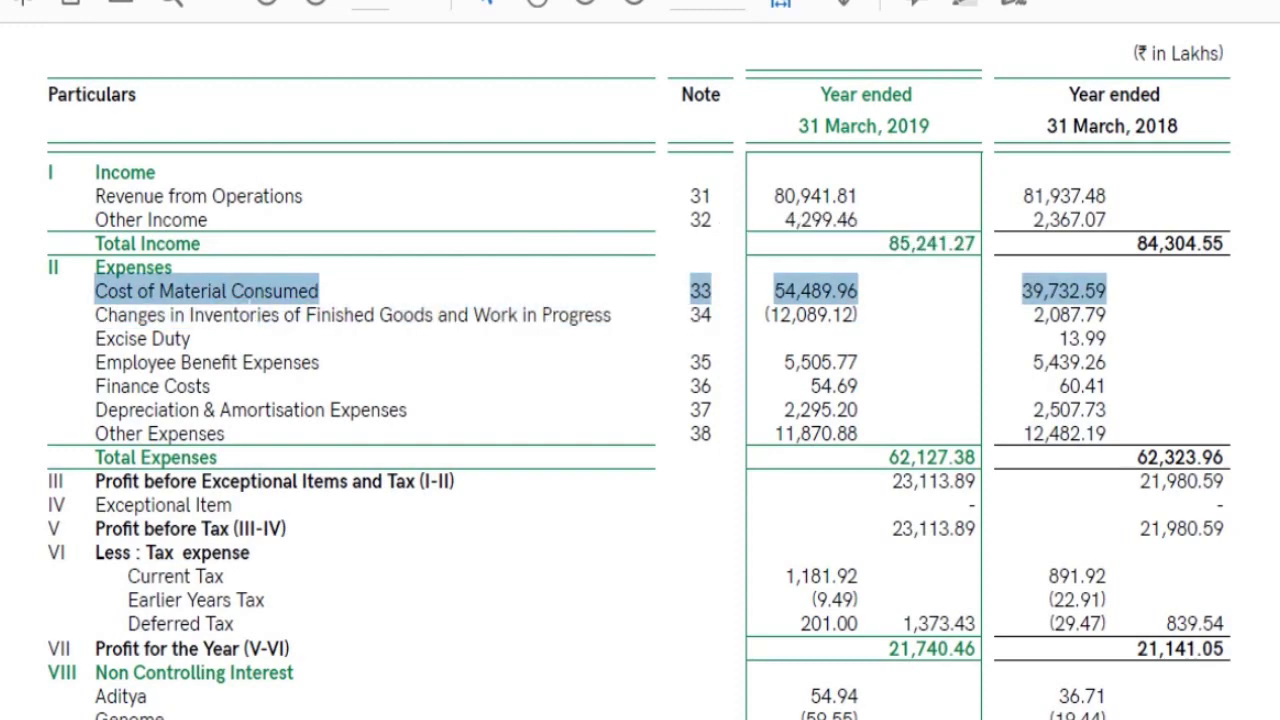
pyautogui.tripleClick(249, 315)
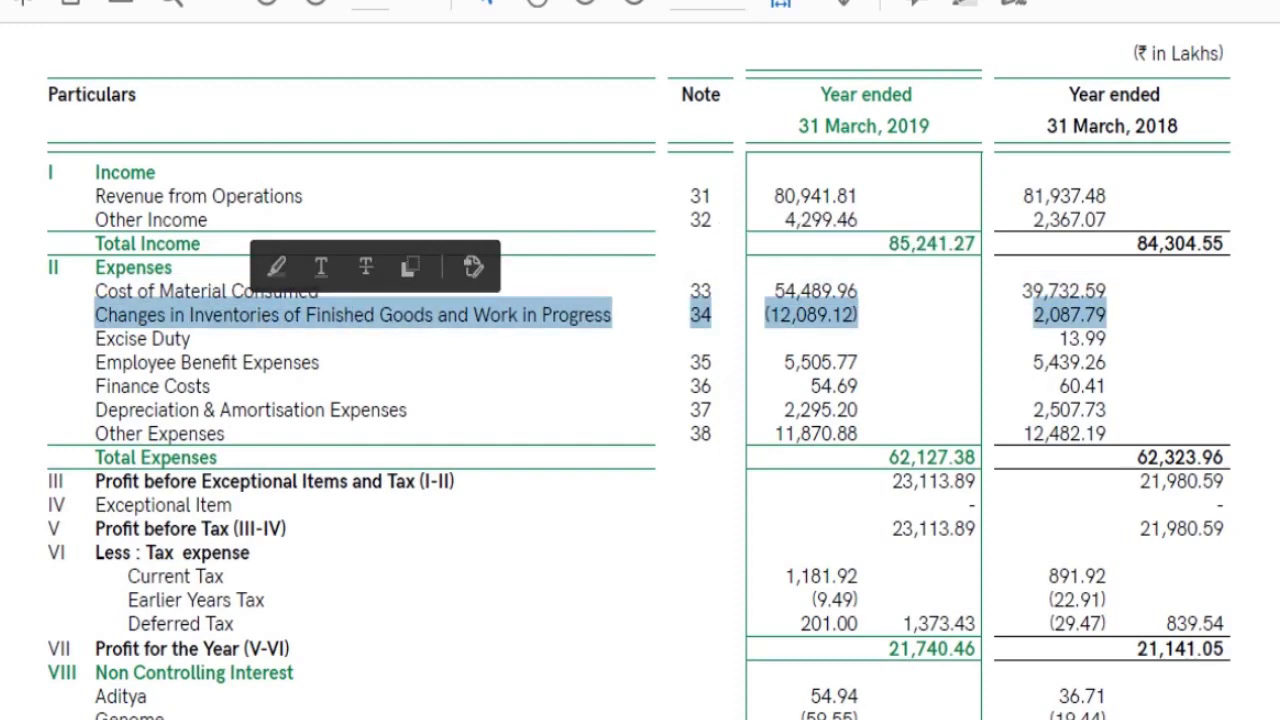
pyautogui.tripleClick(165, 339)
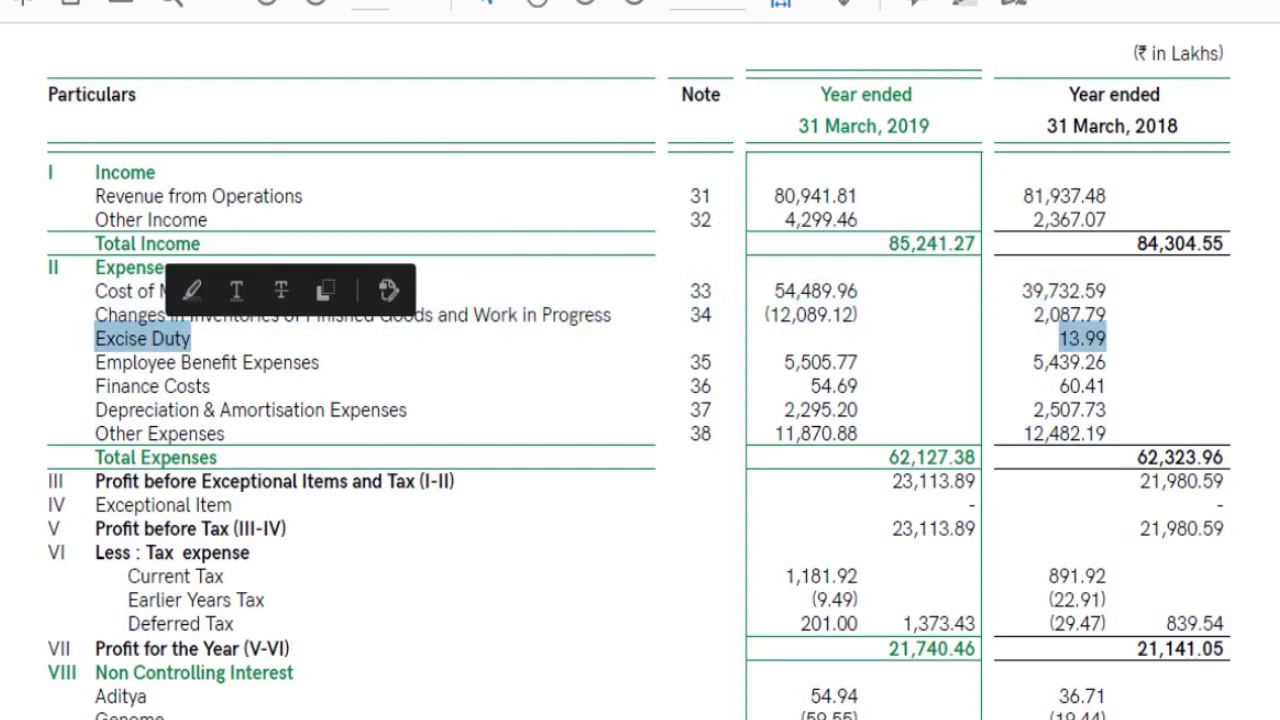
pyautogui.tripleClick(162, 363)
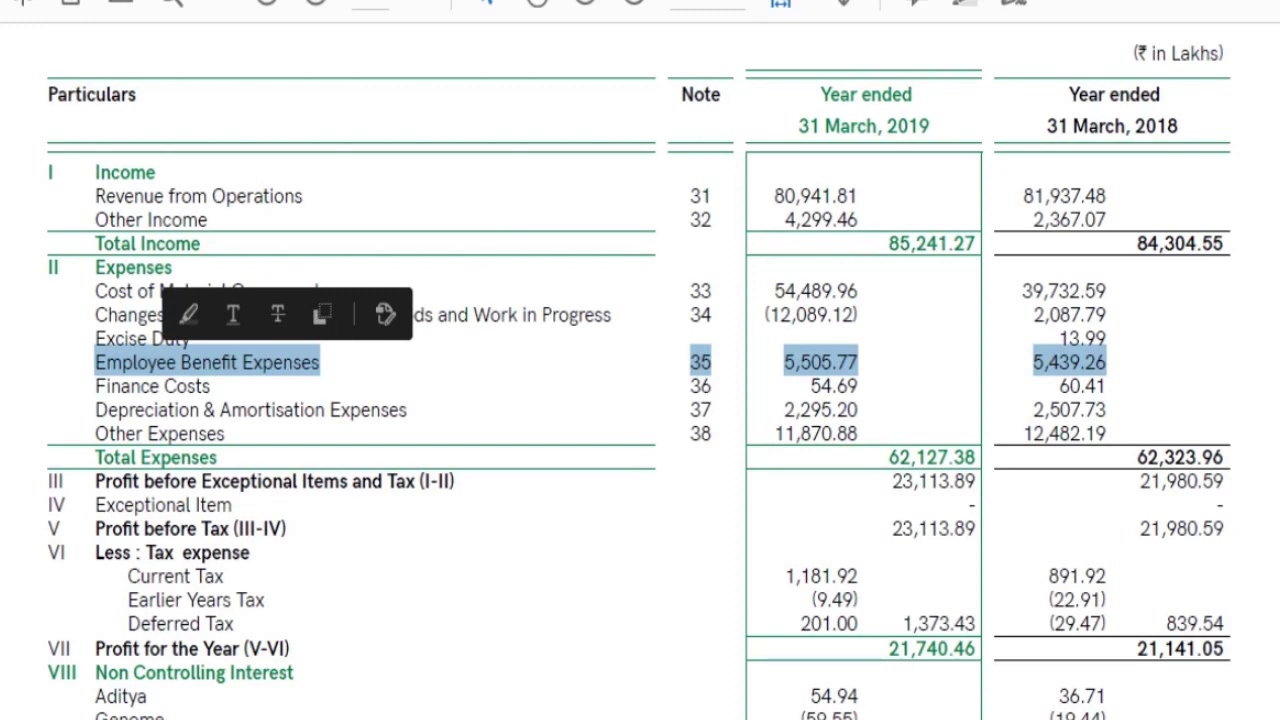
pyautogui.tripleClick(190, 291)
pyautogui.click(1107, 291)
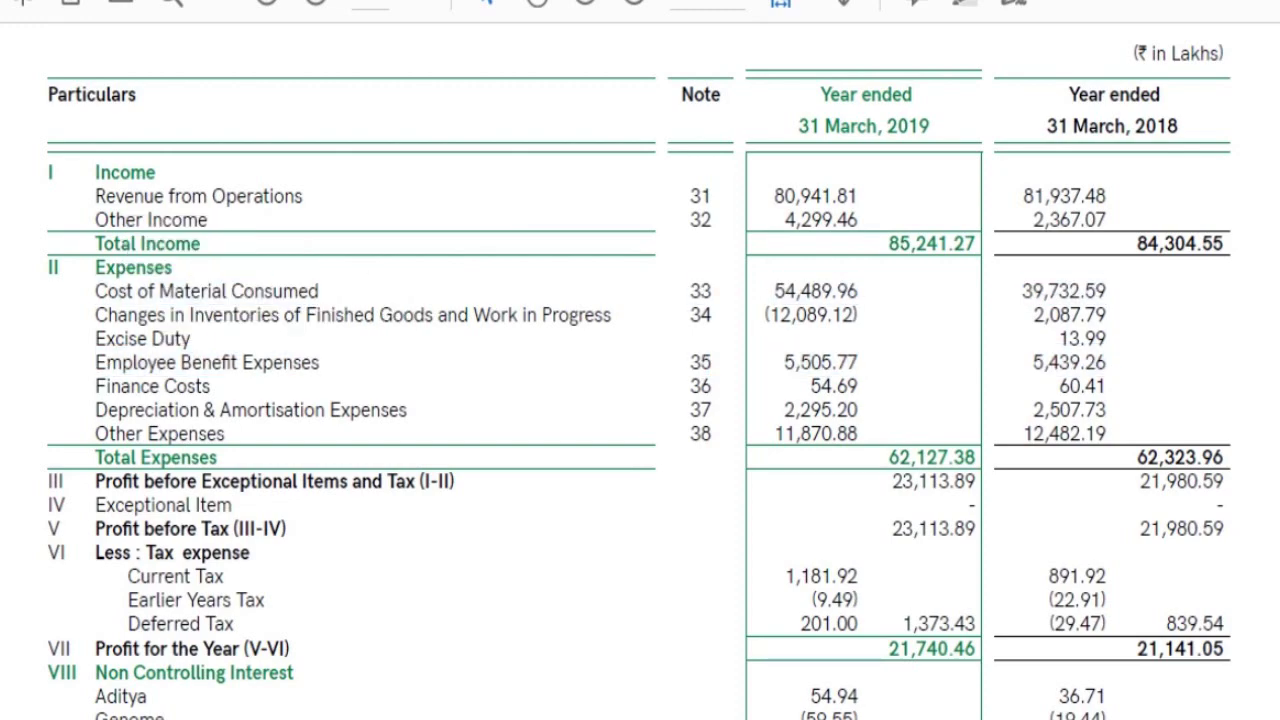
# - Check the 2019 Total Expenses against the earnings calculation sheet and inspect the formulas for Income before tax and Tax
pyautogui.doubleClick(911, 457)
pyautogui.moveTo(889, 457); pyautogui.dragTo(927, 457)
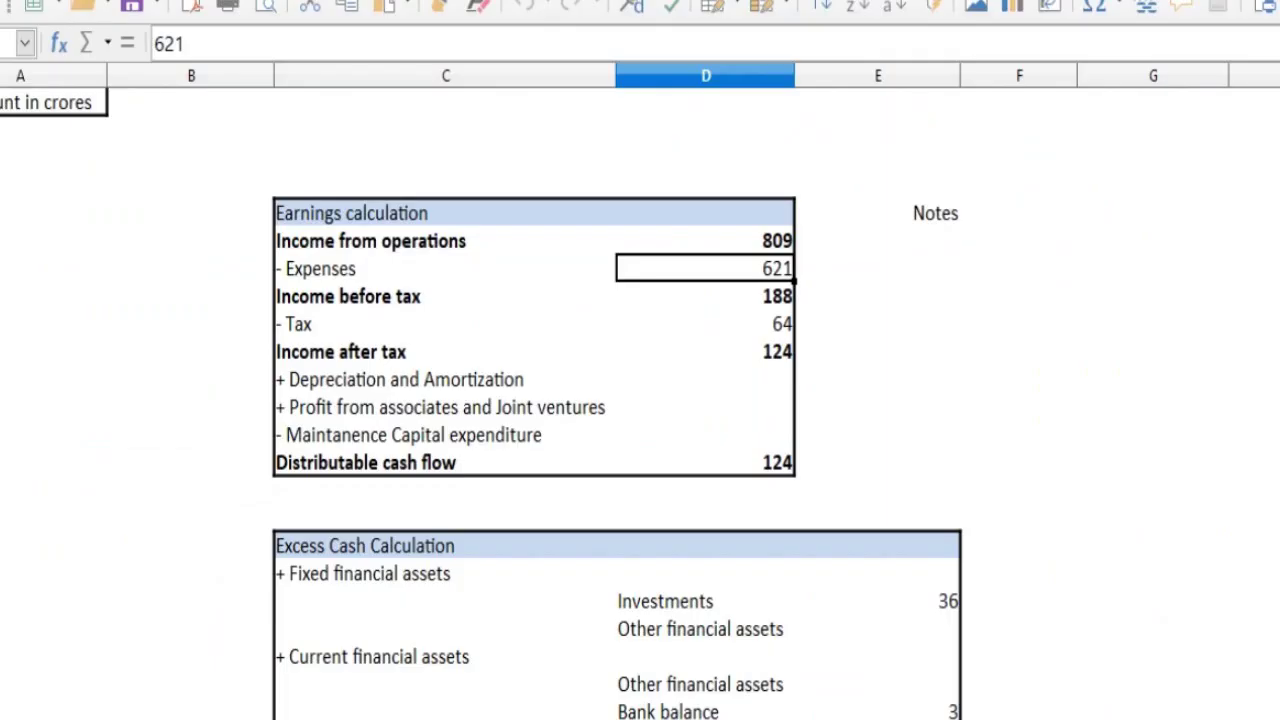
pyautogui.click(706, 296)
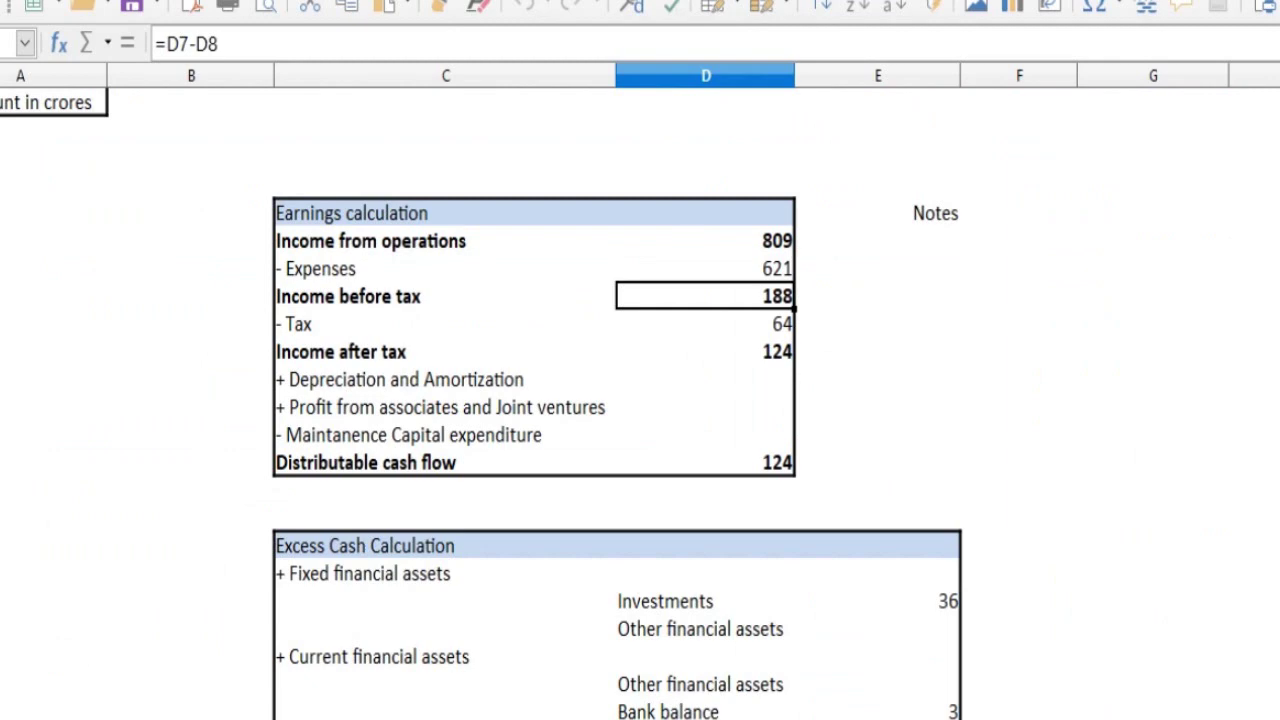
pyautogui.click(706, 324)
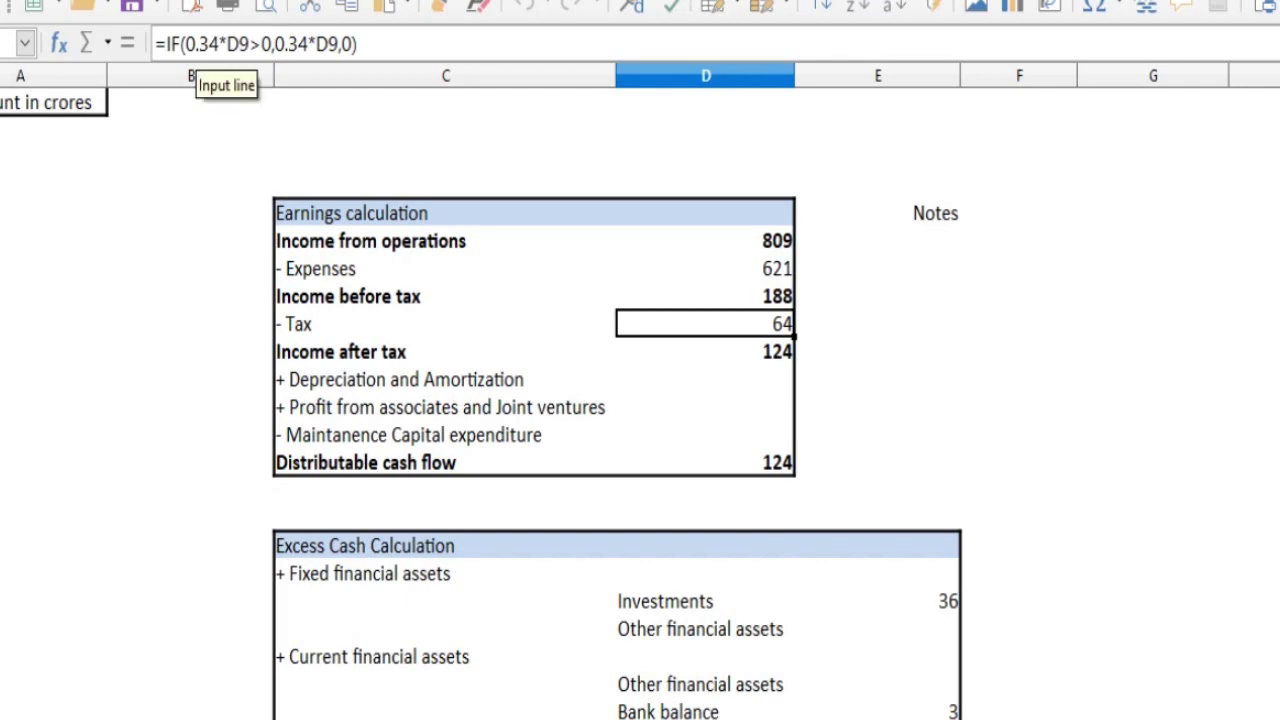
pyautogui.moveTo(200, 44); pyautogui.dragTo(218, 44)
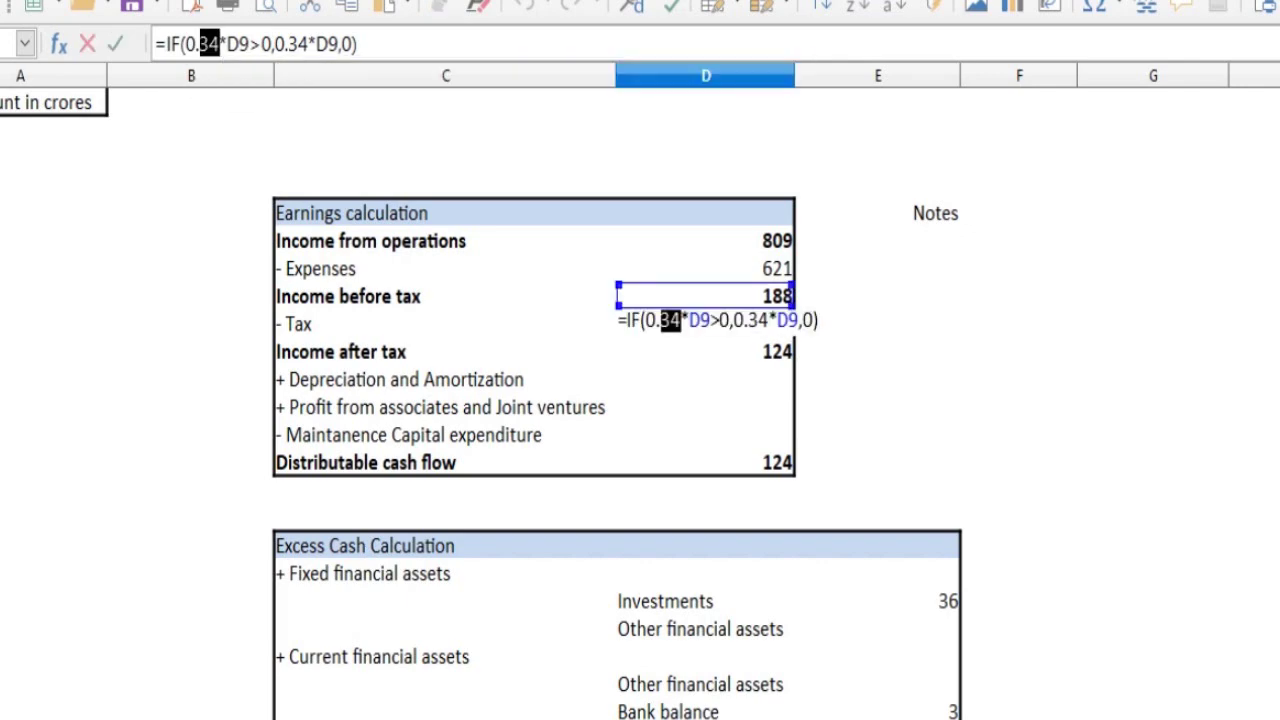
pyautogui.press('Return')
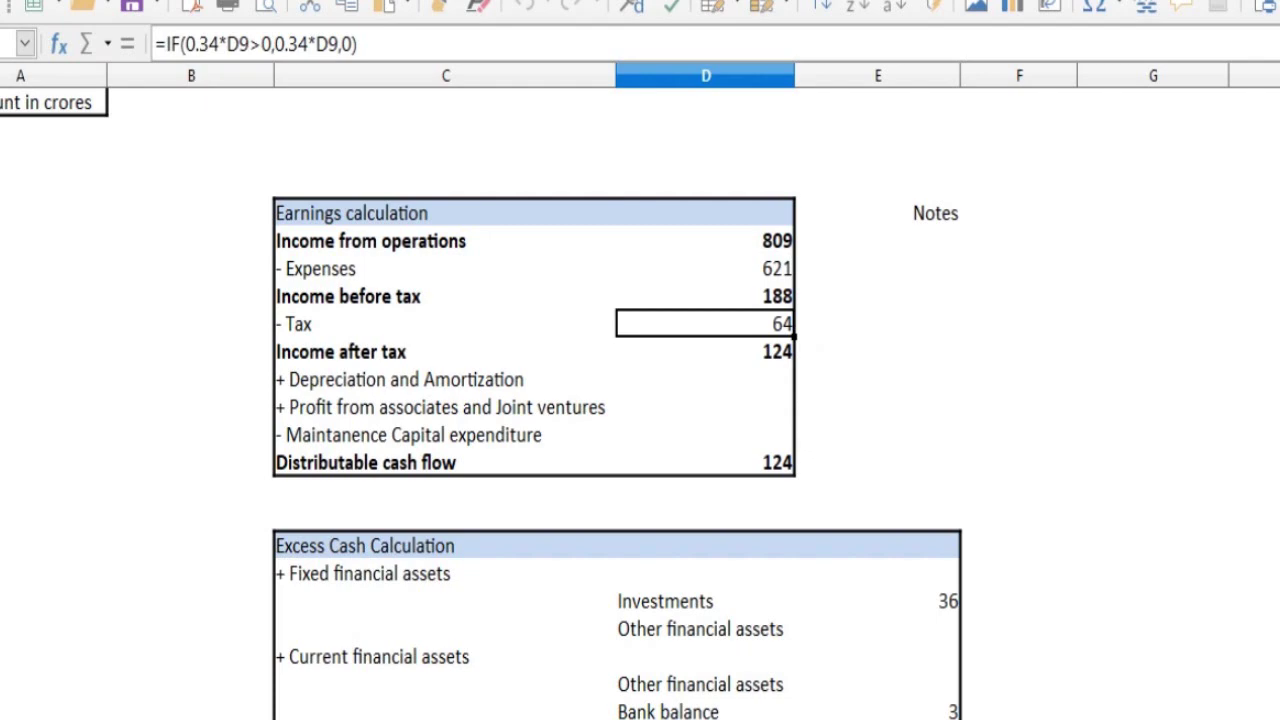
# - Return to the annual report PDF and examine the 2019 profit before exceptional items, profit before tax and current tax
pyautogui.hotkey('alt', 'Tab')
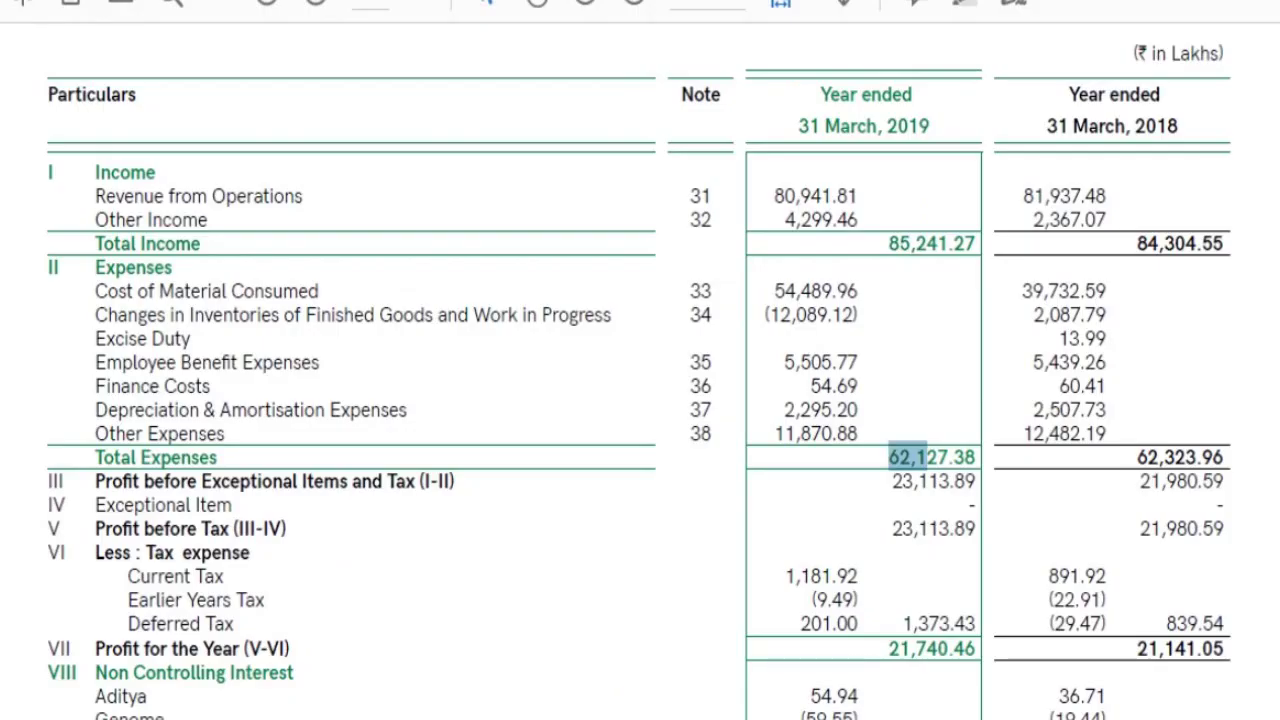
pyautogui.tripleClick(904, 481)
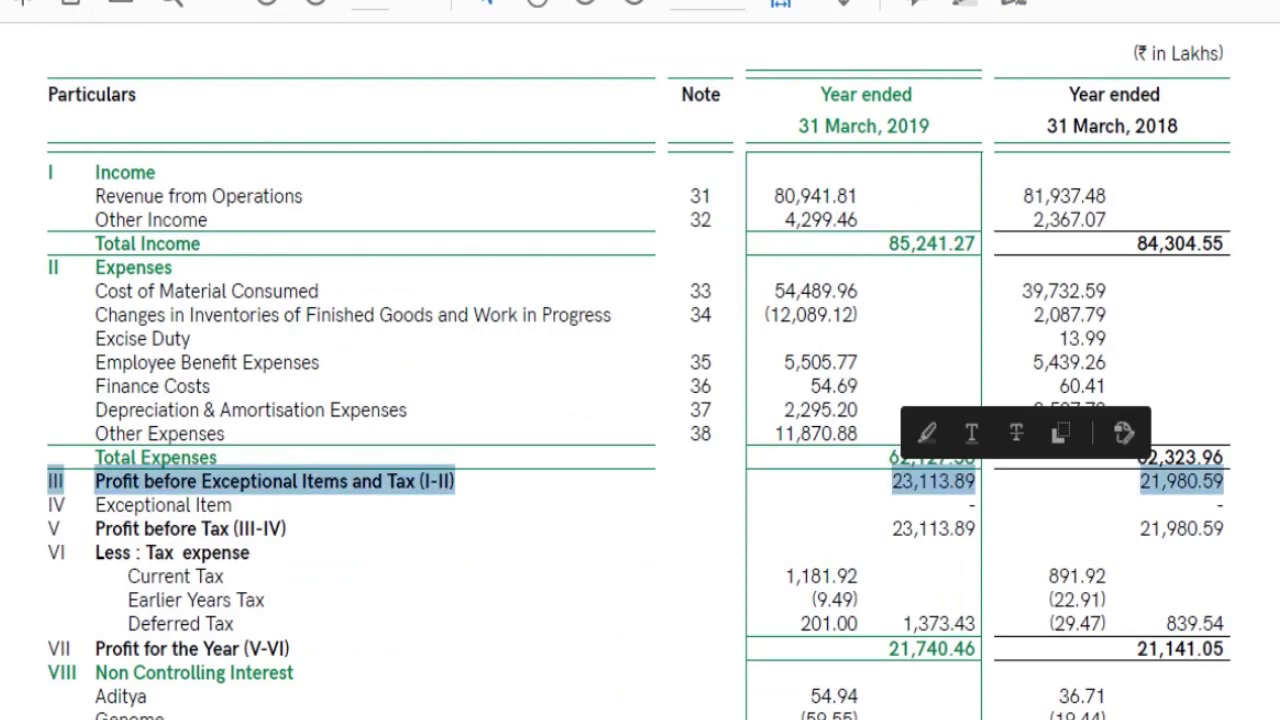
pyautogui.tripleClick(904, 481)
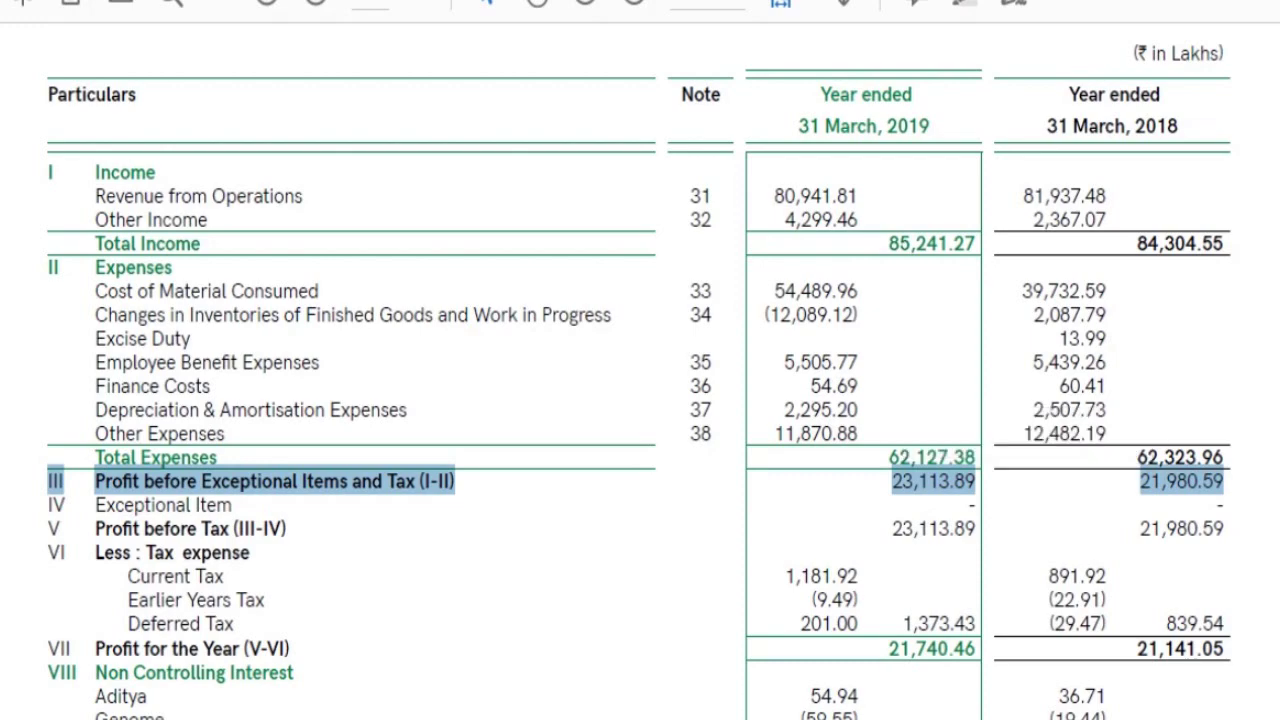
pyautogui.doubleClick(933, 528)
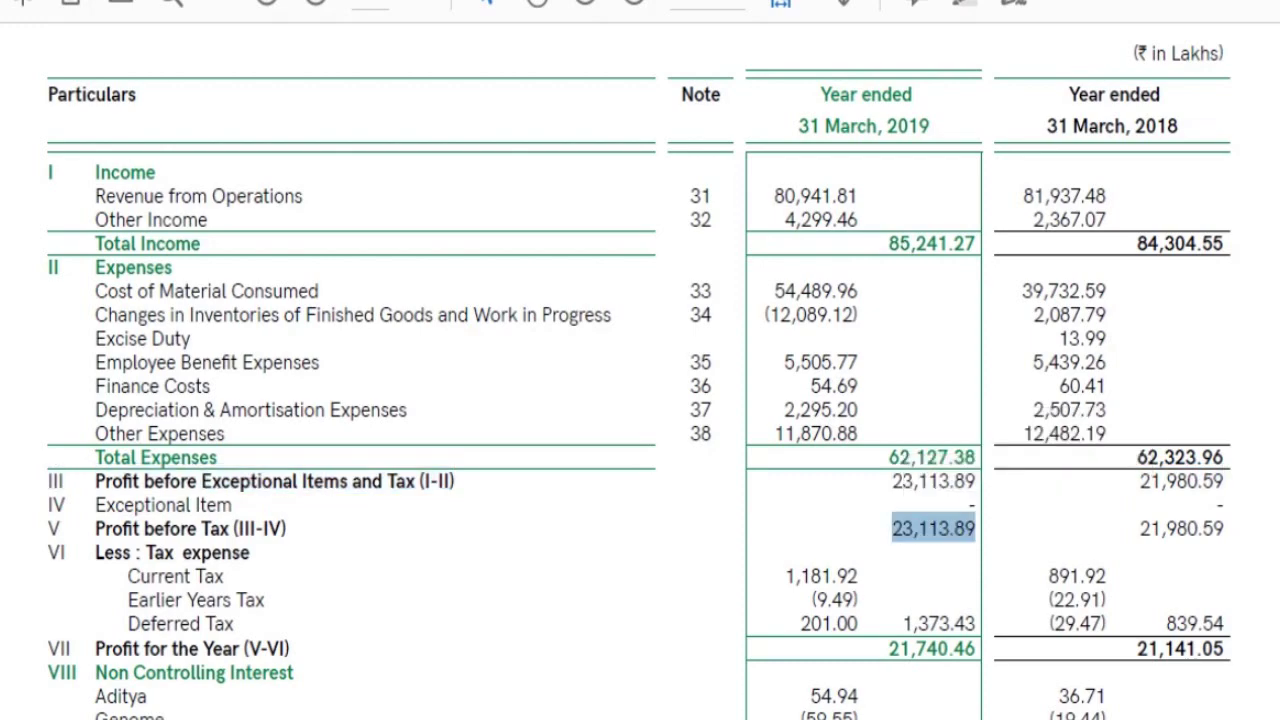
pyautogui.tripleClick(828, 577)
pyautogui.click(828, 577)
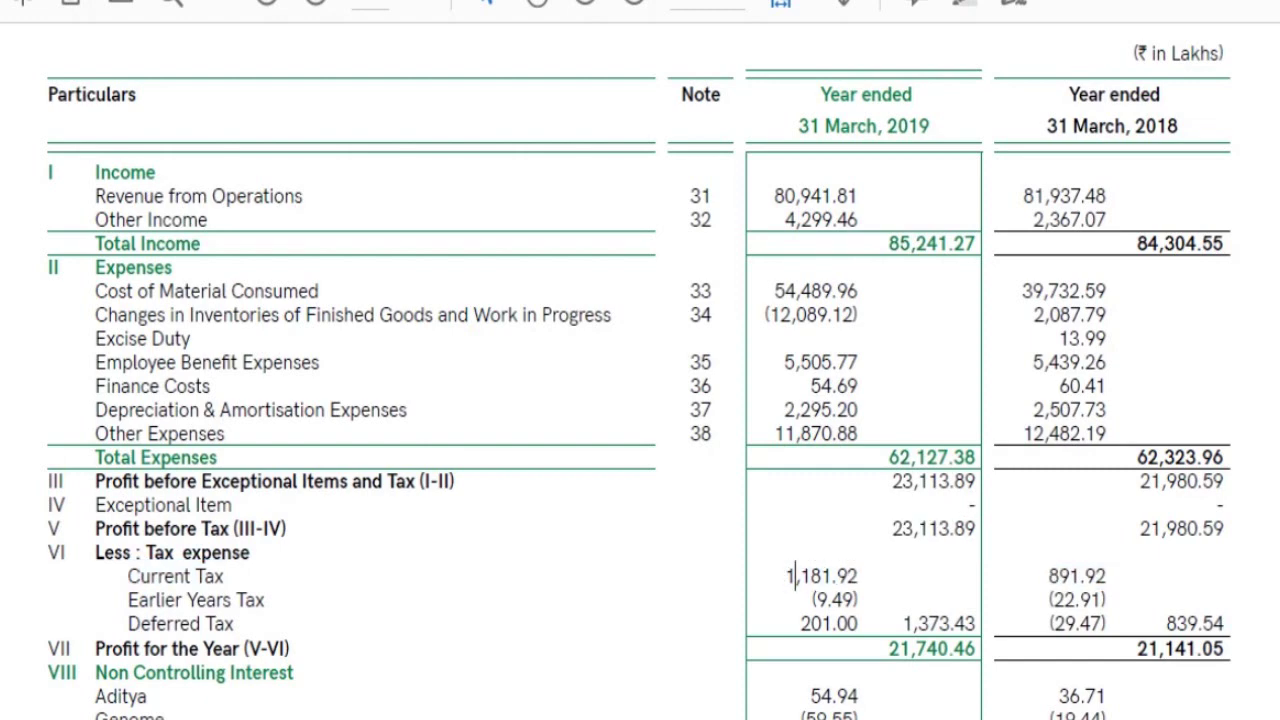
# - Compare the 2019 Current Tax in the annual report PDF with the Tax formula in the earnings calculation sheet
pyautogui.moveTo(796, 576); pyautogui.dragTo(810, 576)
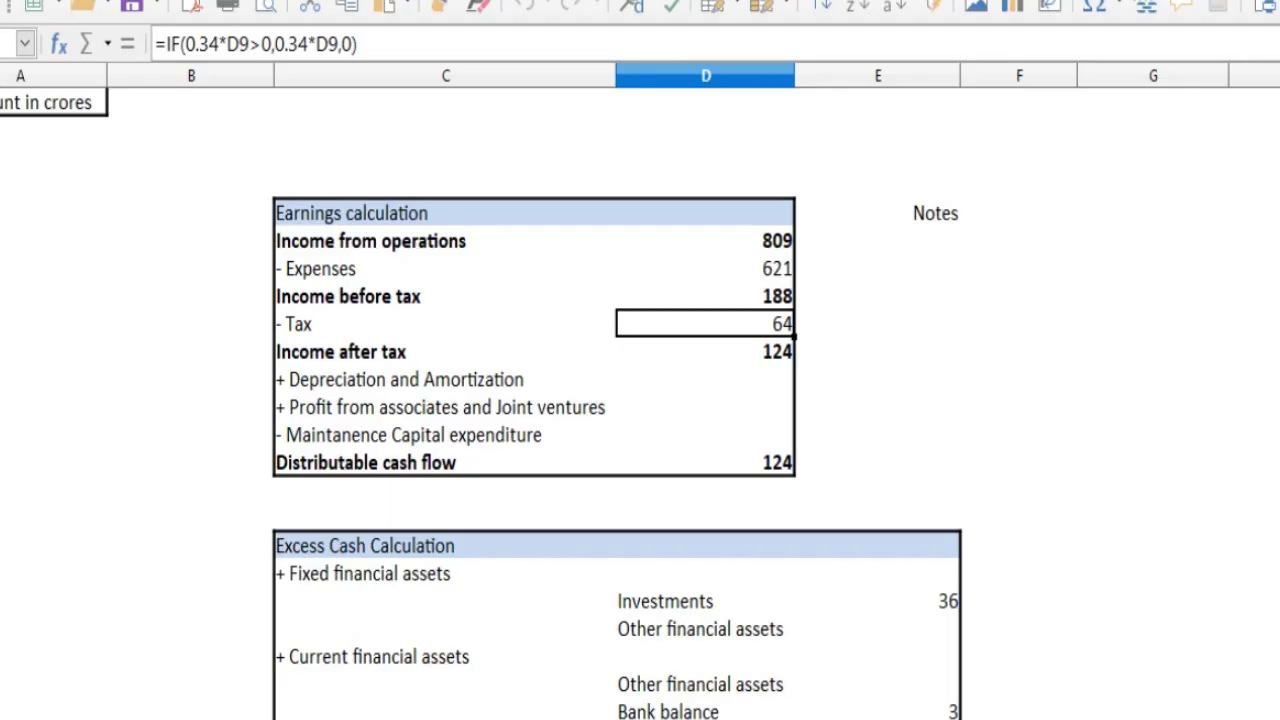
pyautogui.hotkey('alt', 'Tab')
pyautogui.hotkey('alt', 'shift', 'Tab')
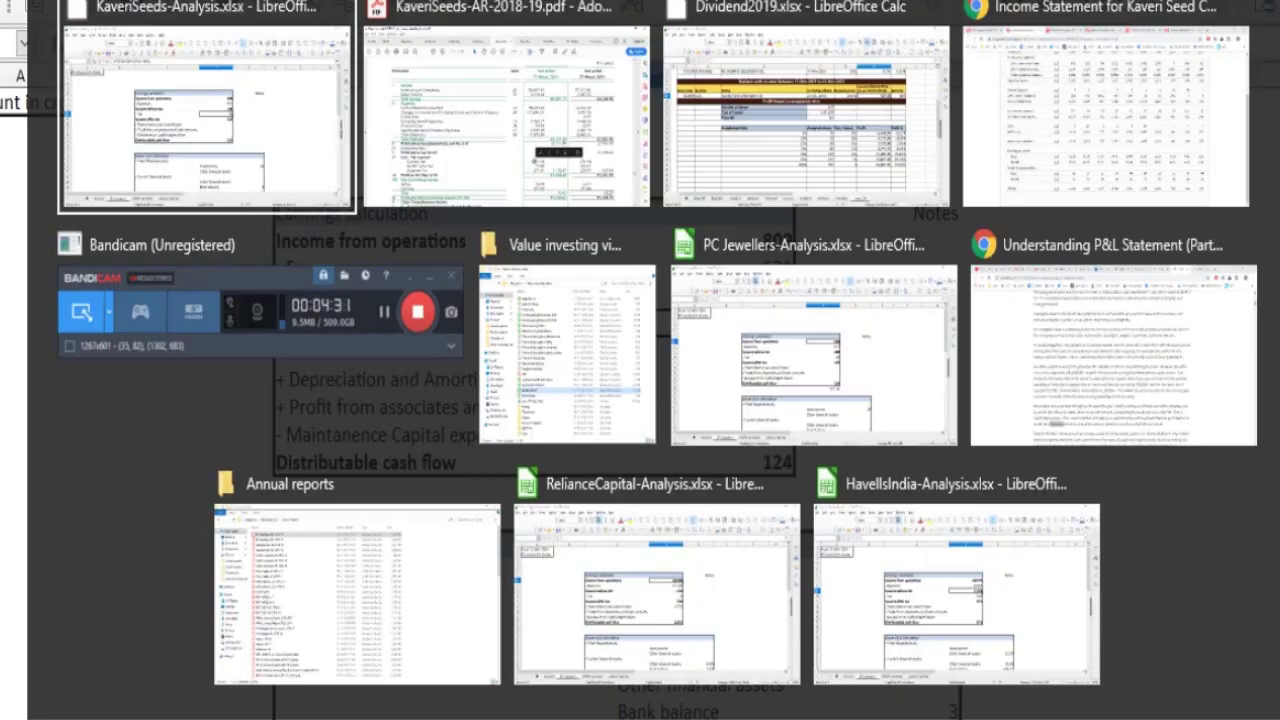
pyautogui.hotkey('alt', 'Tab')
pyautogui.hotkey('alt', 'Tab')
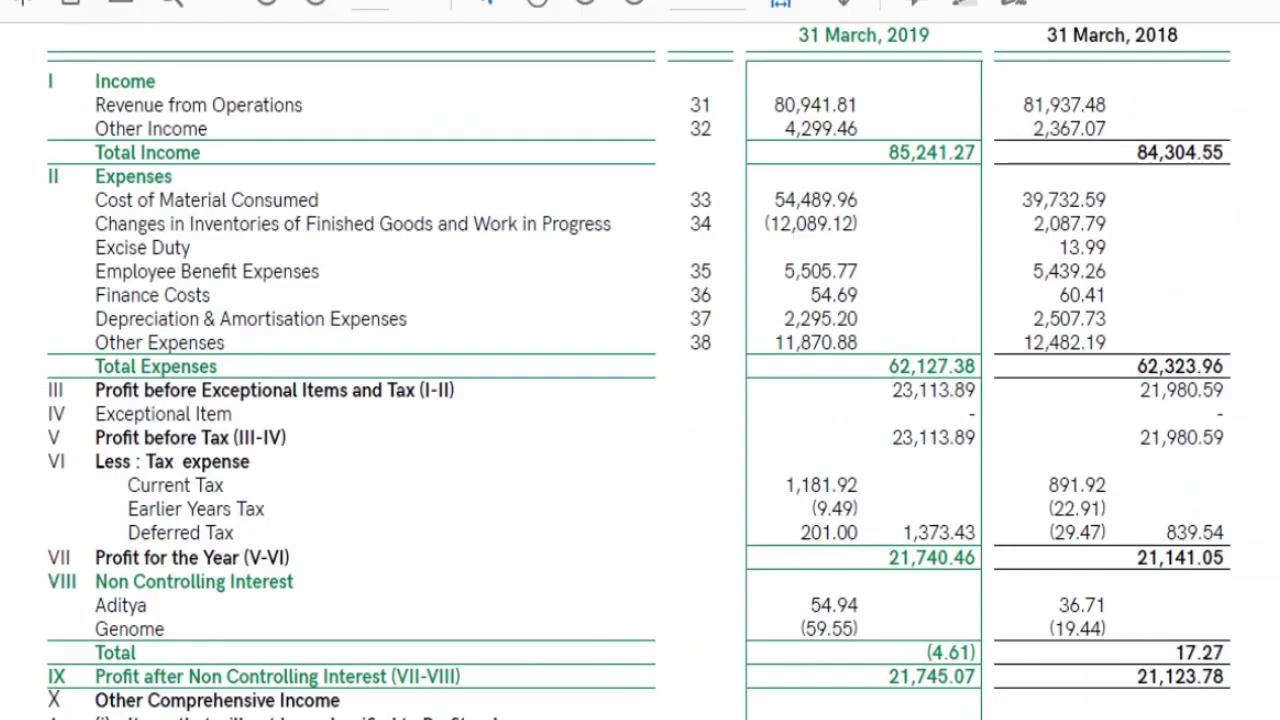
# - Examine the Current Tax row under Tax expense in the annual report for 2019 and 2018
pyautogui.tripleClick(800, 485)
pyautogui.click(800, 485)
pyautogui.moveTo(786, 485); pyautogui.dragTo(811, 485)
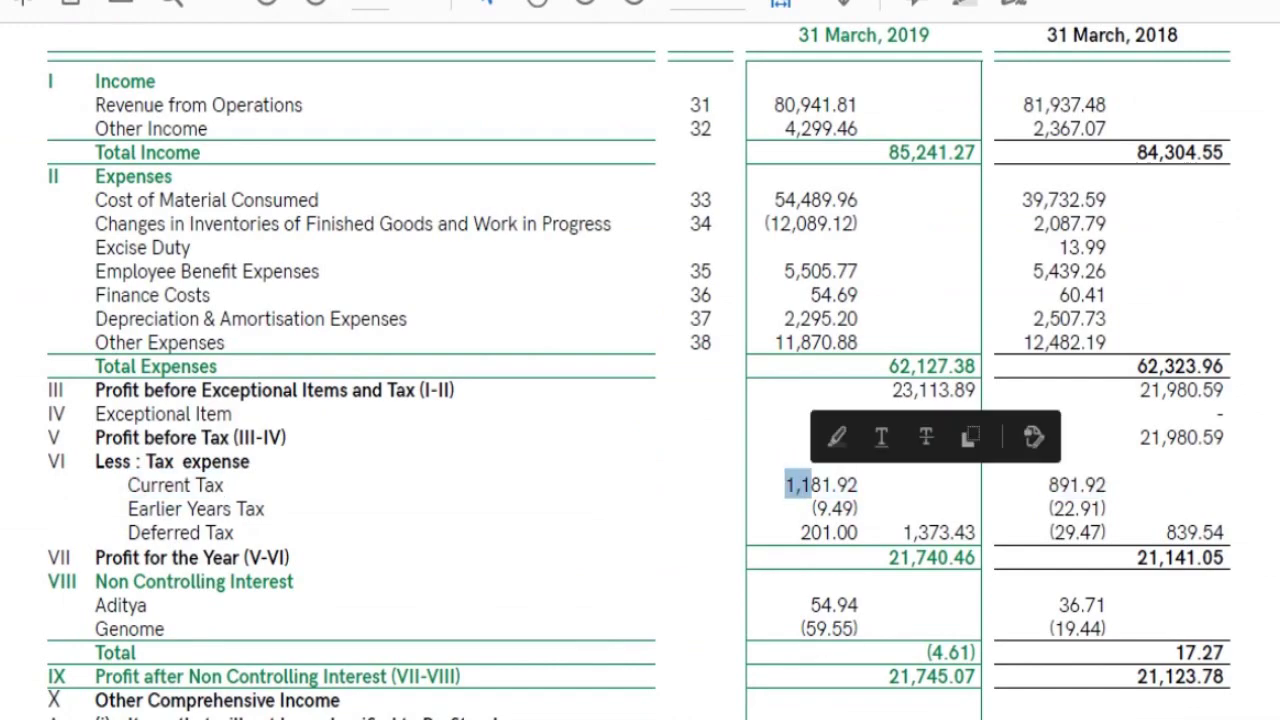
pyautogui.click(1224, 532)
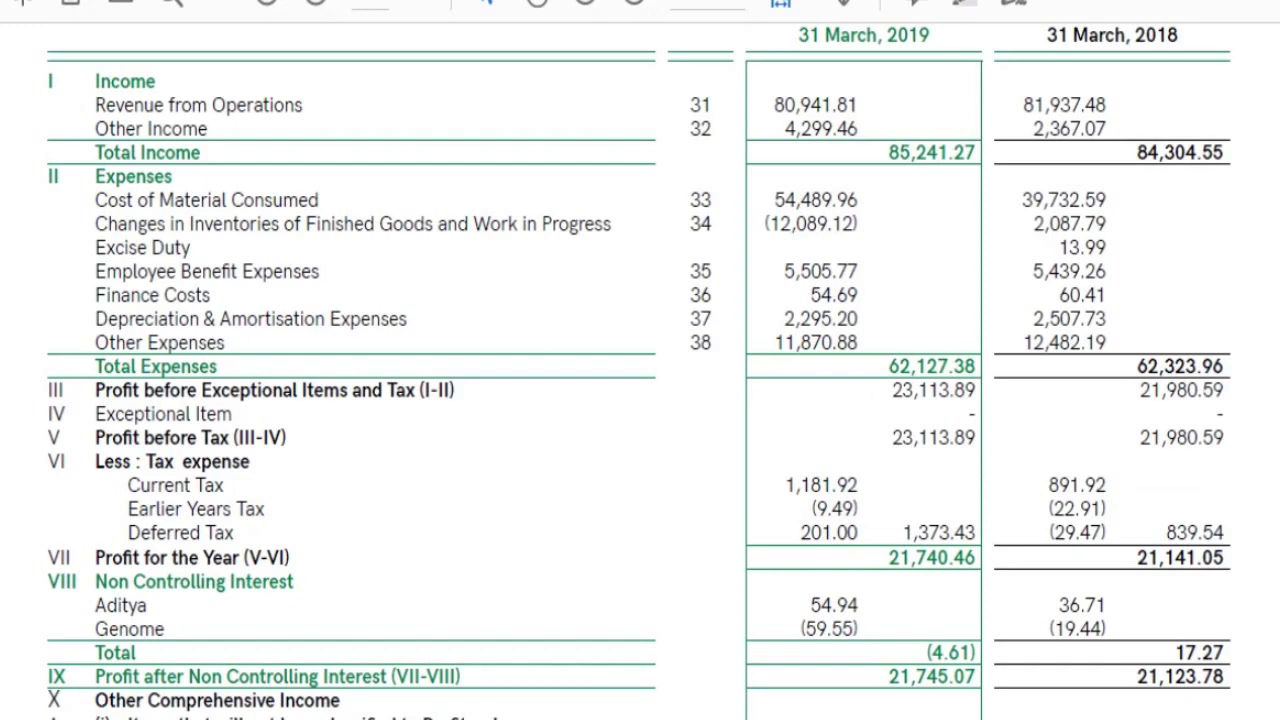
pyautogui.tripleClick(822, 485)
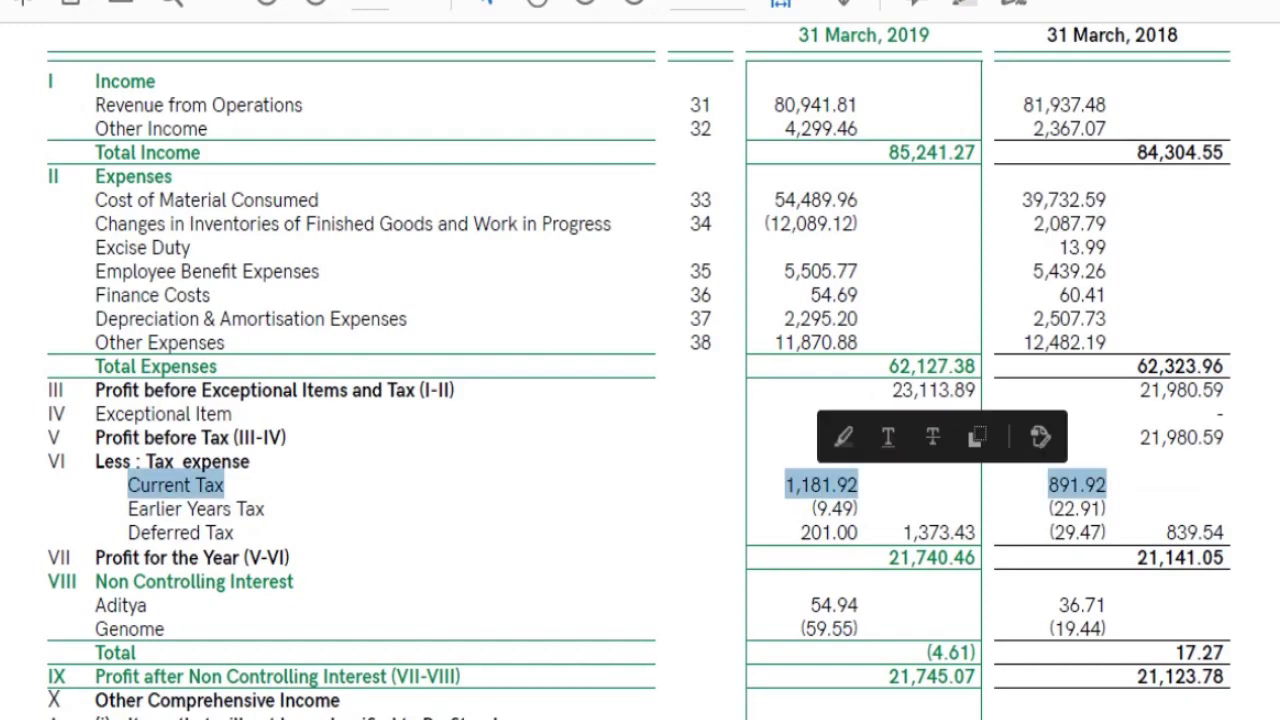
# - Switch to the KaveriSeeds-Analysis workbook and inspect the Income after tax and Distributable cash flow formulas
pyautogui.hotkey('alt', 'Tab')
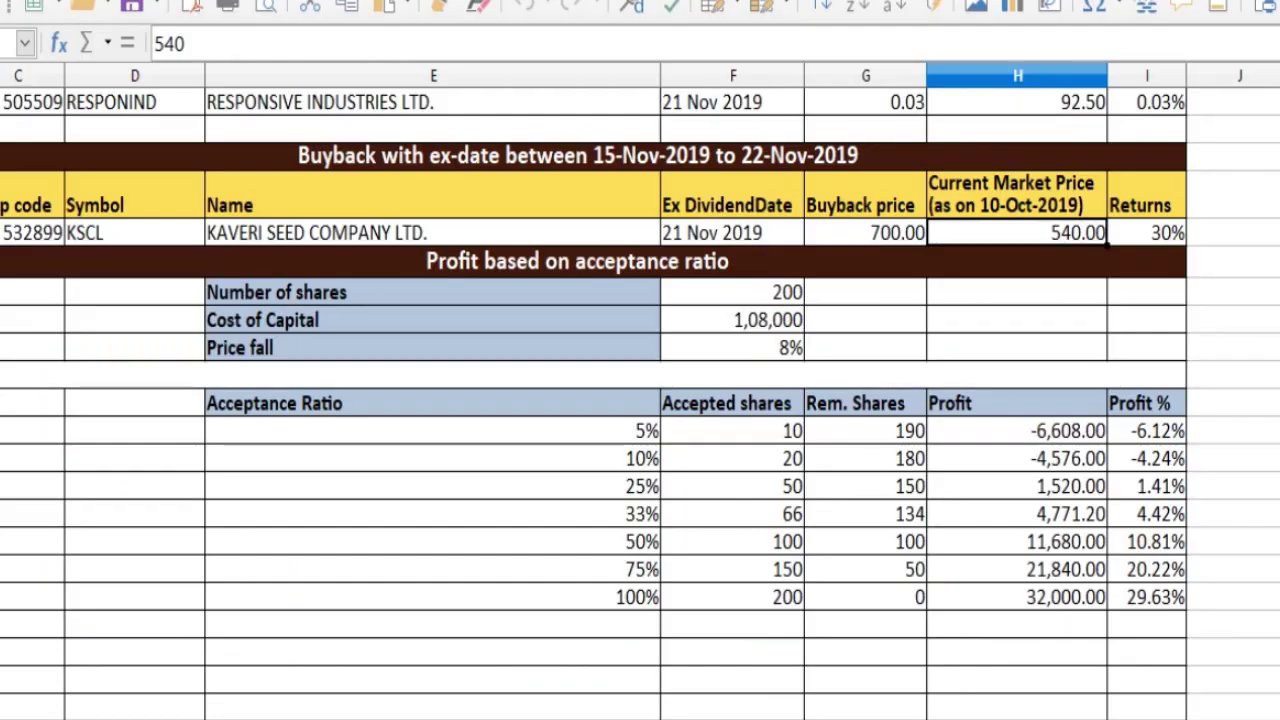
pyautogui.hotkey('alt', 'Tab')
pyautogui.hotkey('alt', 'Tab')
pyautogui.hotkey('alt', 'Tab')
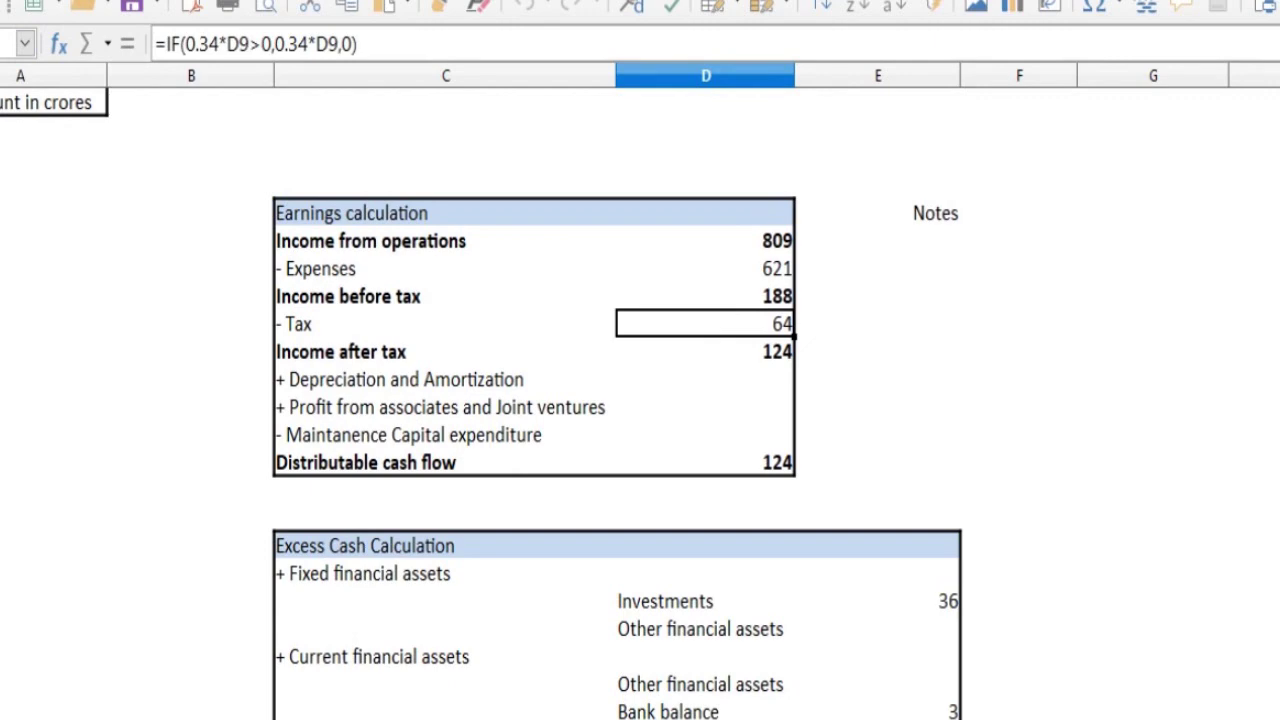
pyautogui.click(705, 352)
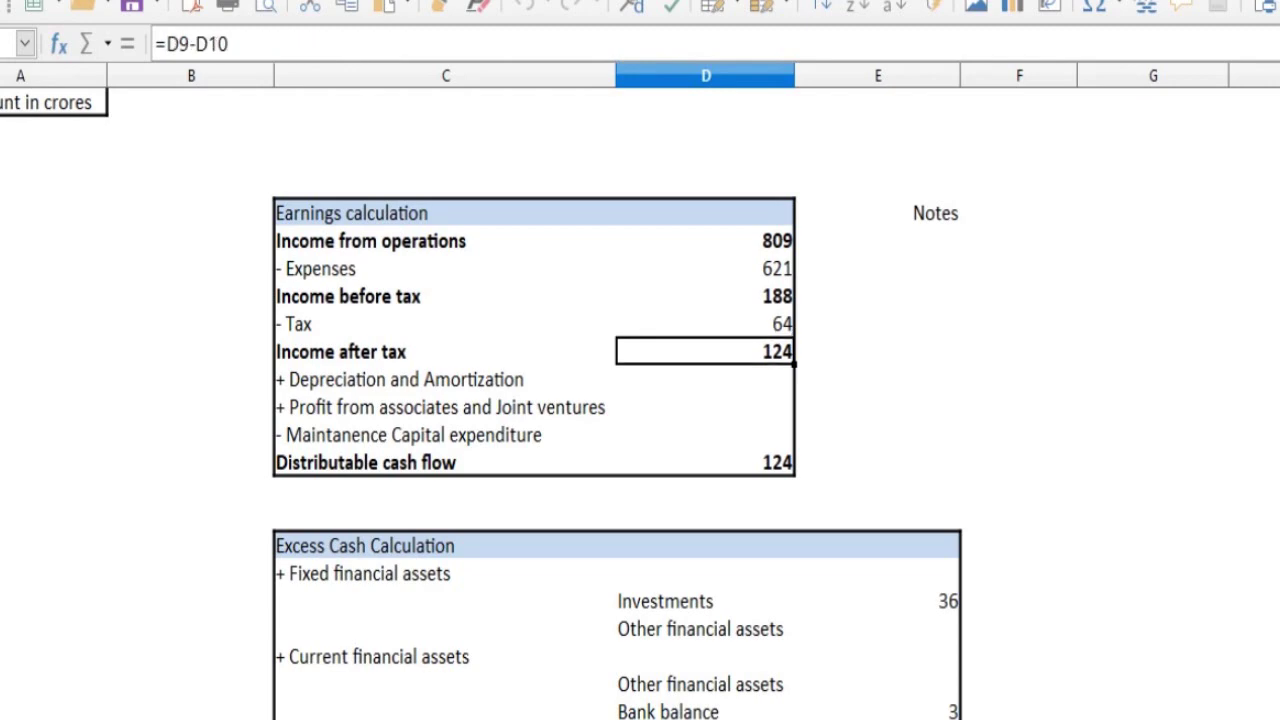
pyautogui.click(705, 463)
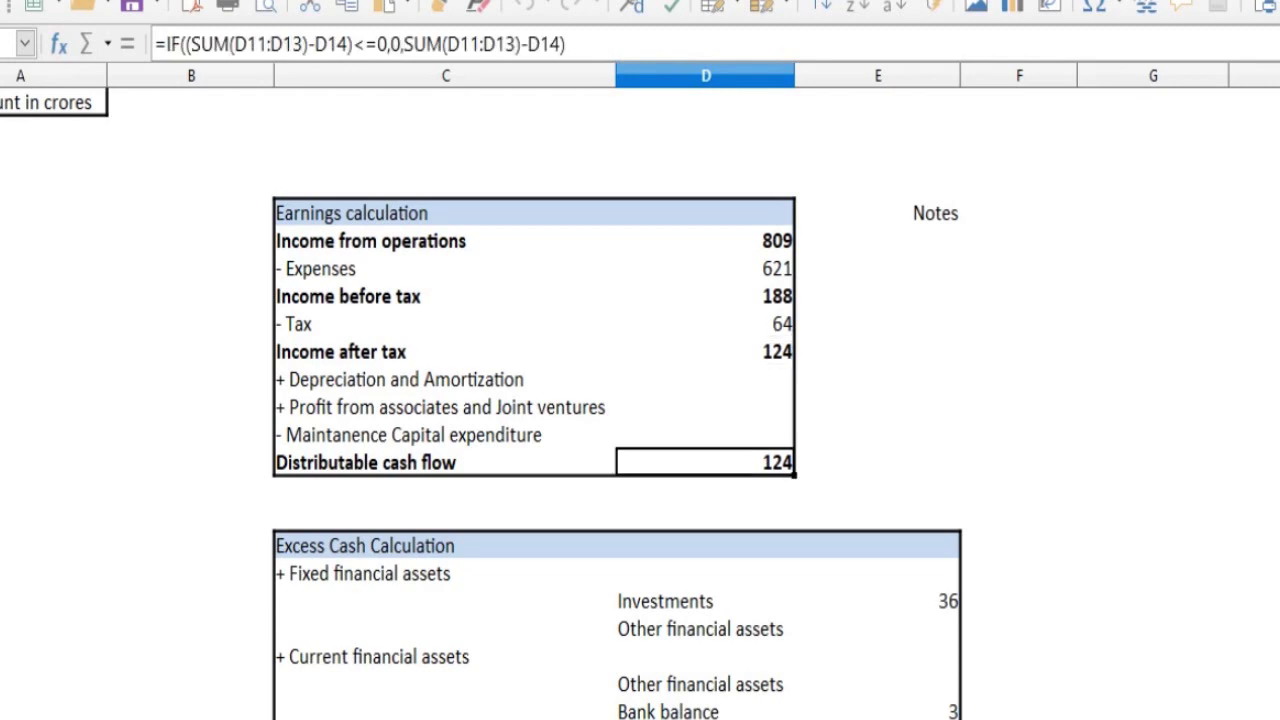
pyautogui.click(2, 462)
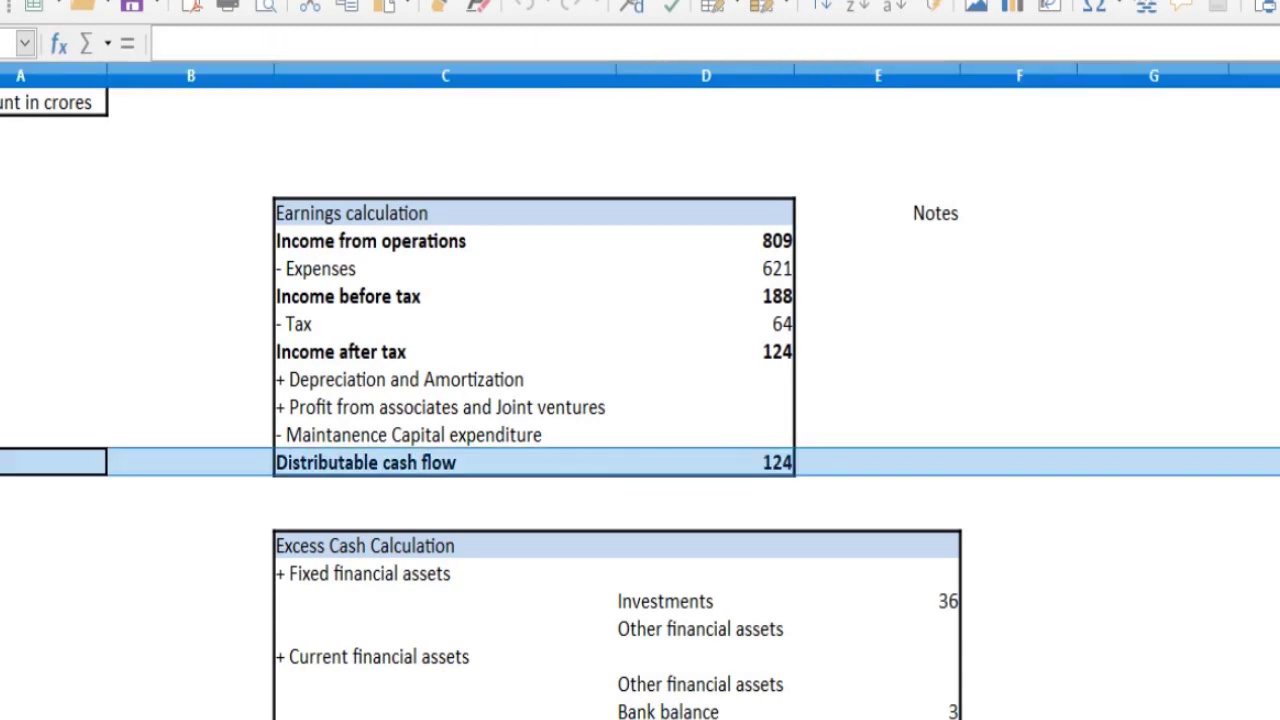
pyautogui.click(445, 601)
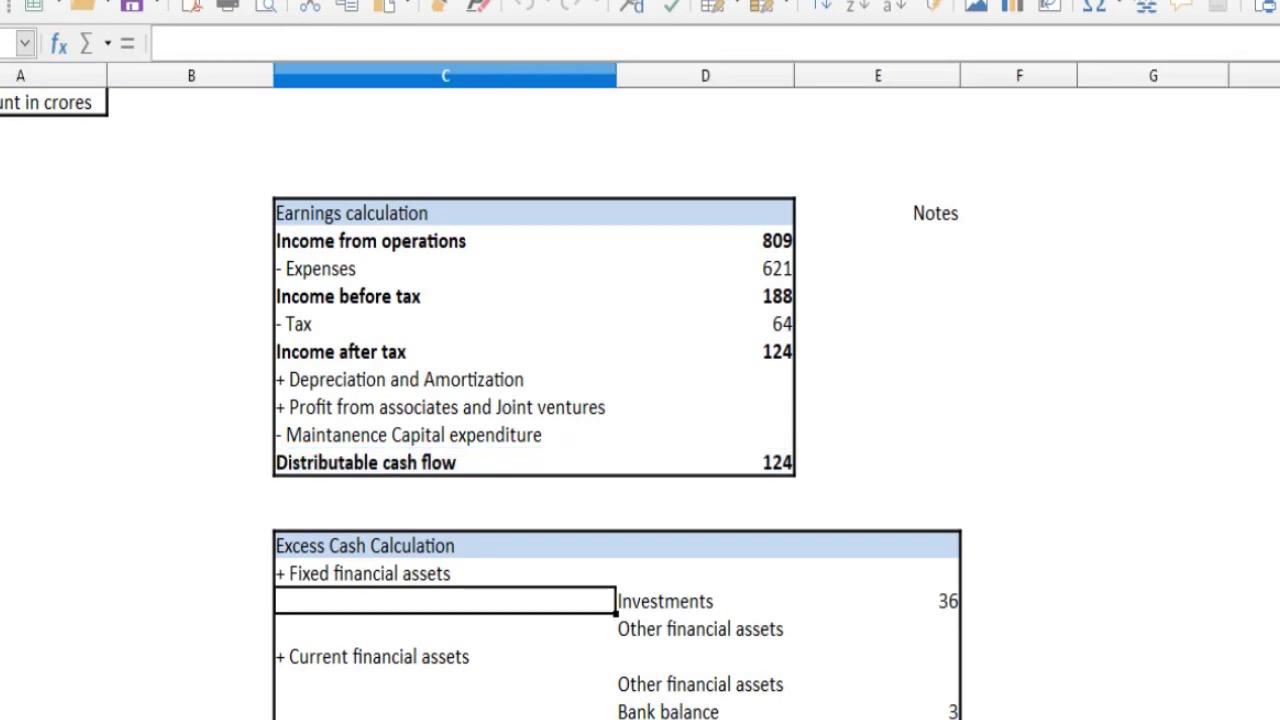
pyautogui.click(705, 462)
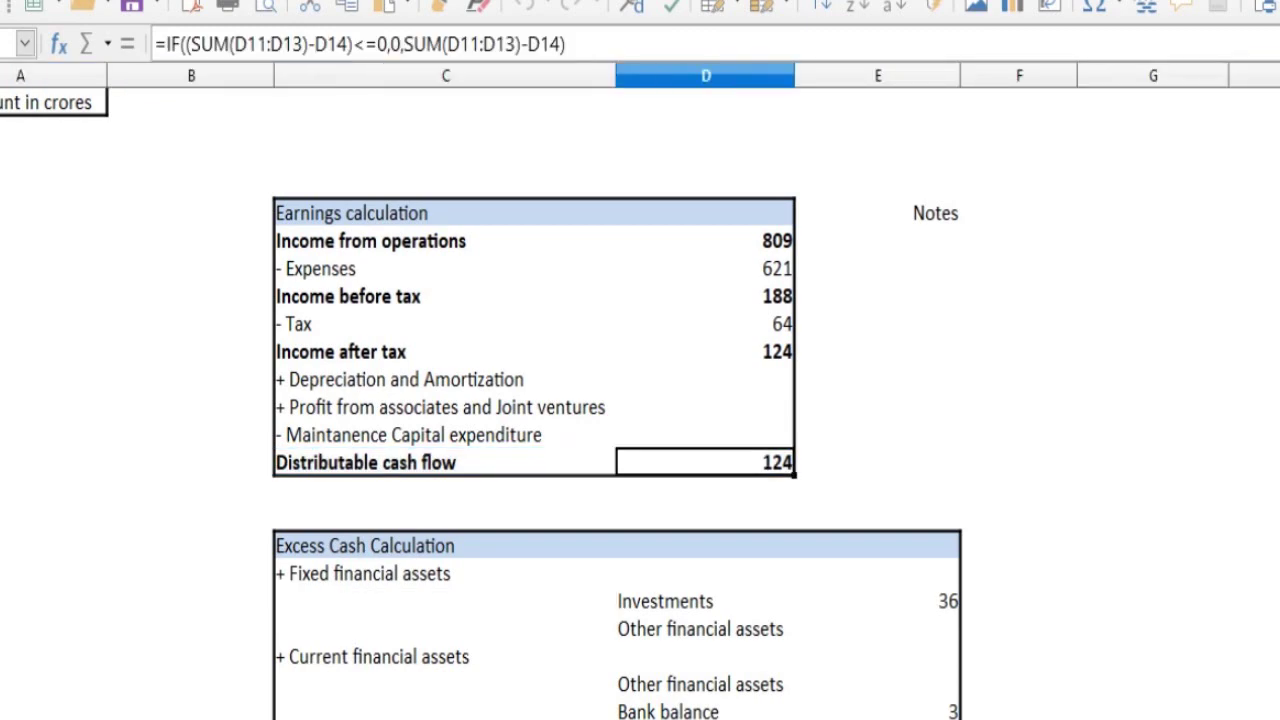
# - Go through the Excess Cash Calculation table from its heading down past the Total debt section
pyautogui.click(445, 546)
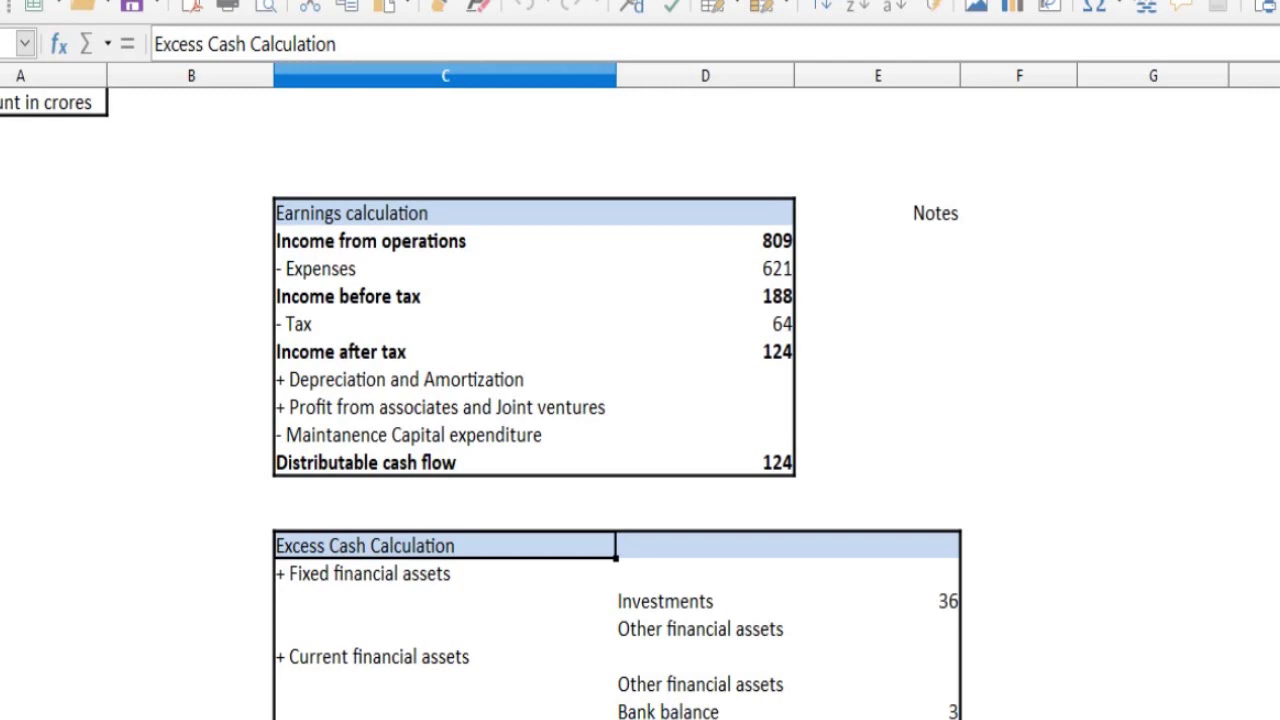
pyautogui.press('Down')
pyautogui.press('Down')
pyautogui.press('Down')
pyautogui.press('Down')
pyautogui.press('Down')
pyautogui.press('Down')
pyautogui.press('Down')
pyautogui.press('Down')
pyautogui.press('Down')
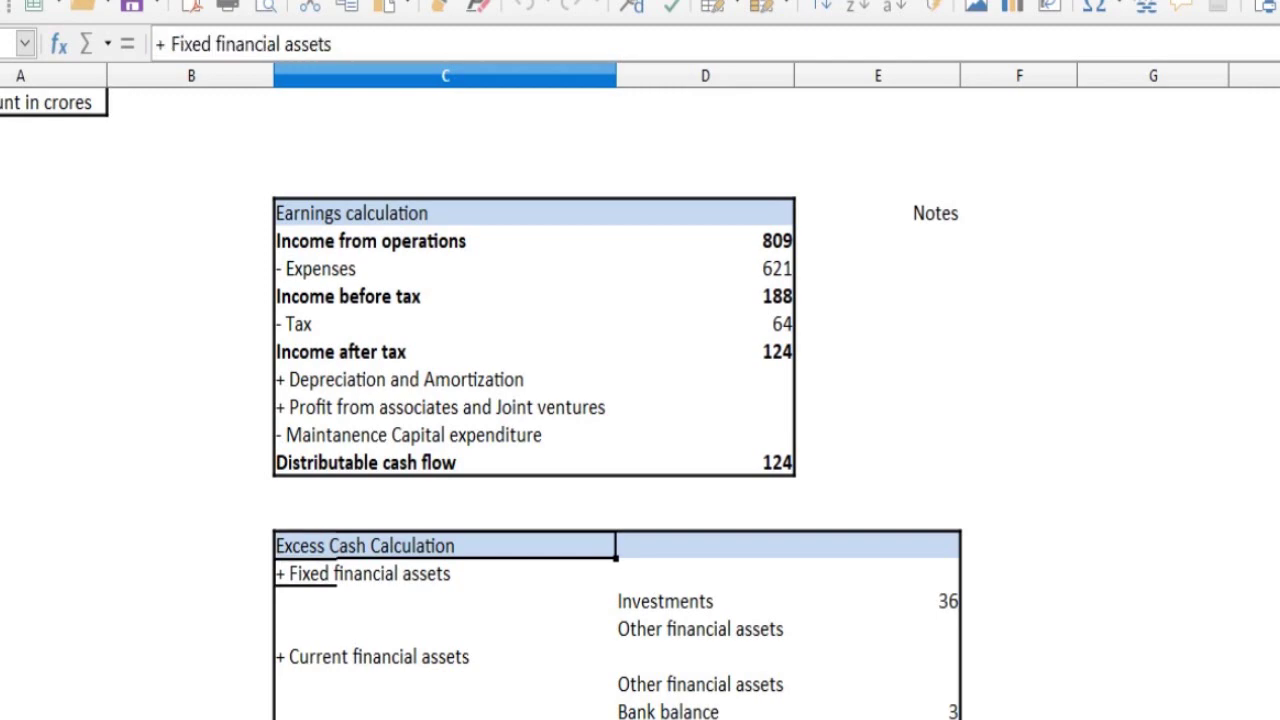
pyautogui.press('Up')
pyautogui.press('Up')
pyautogui.press('Up')
pyautogui.press('Up')
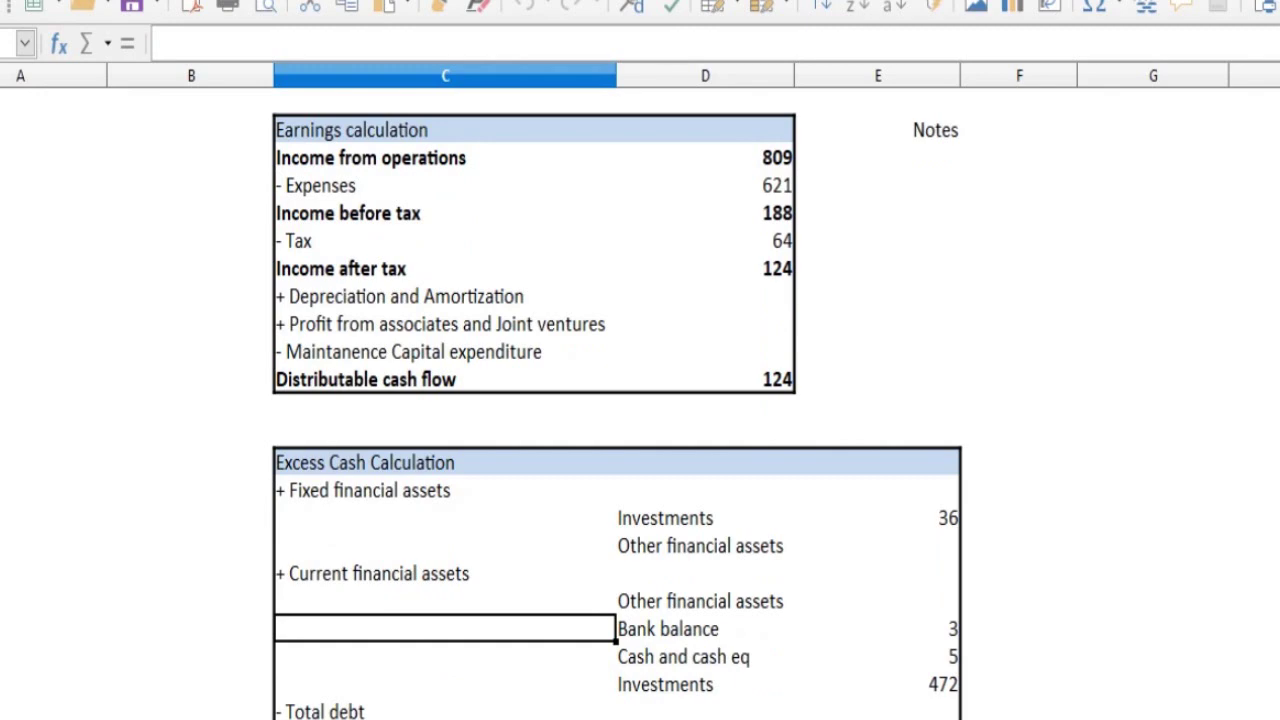
pyautogui.press('Down')
pyautogui.press('Down')
pyautogui.press('Down')
pyautogui.press('Down')
pyautogui.press('Down')
pyautogui.press('Down')
pyautogui.press('Down')
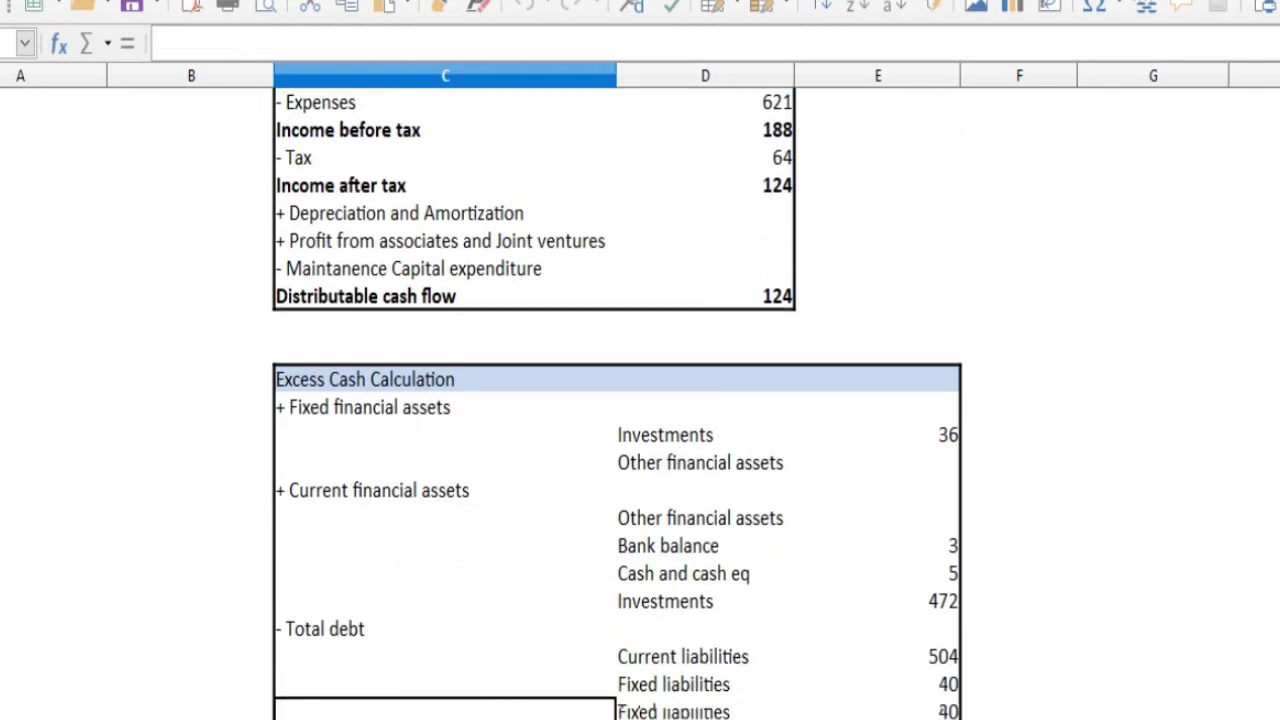
# - Review the Fixed financial assets and Current financial assets rows of the Excess Cash Calculation
pyautogui.press('Up')
pyautogui.press('Up')
pyautogui.press('Up')
pyautogui.press('Right')
pyautogui.press('Up')
pyautogui.press('Up')
pyautogui.press('Up')
pyautogui.press('Up')
pyautogui.press('Up')
pyautogui.press('Up')
pyautogui.press('Up')
pyautogui.press('Up')
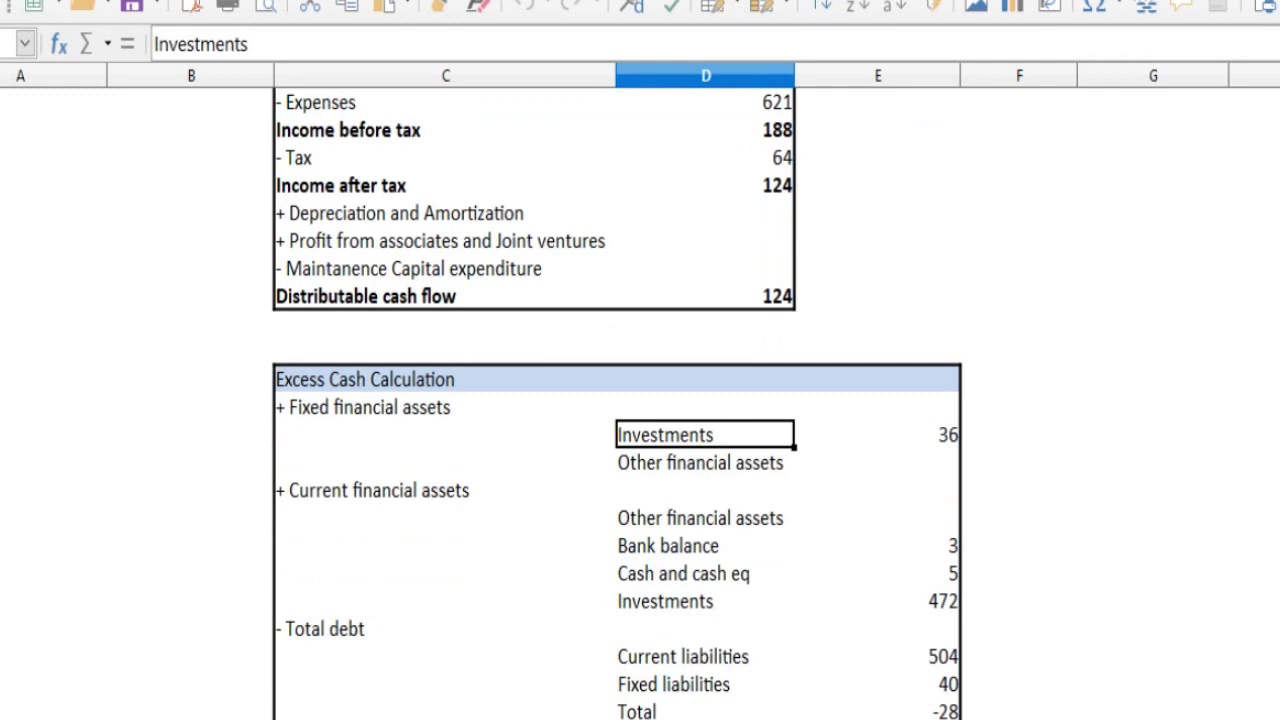
pyautogui.moveTo(0, 407); pyautogui.dragTo(0, 573)
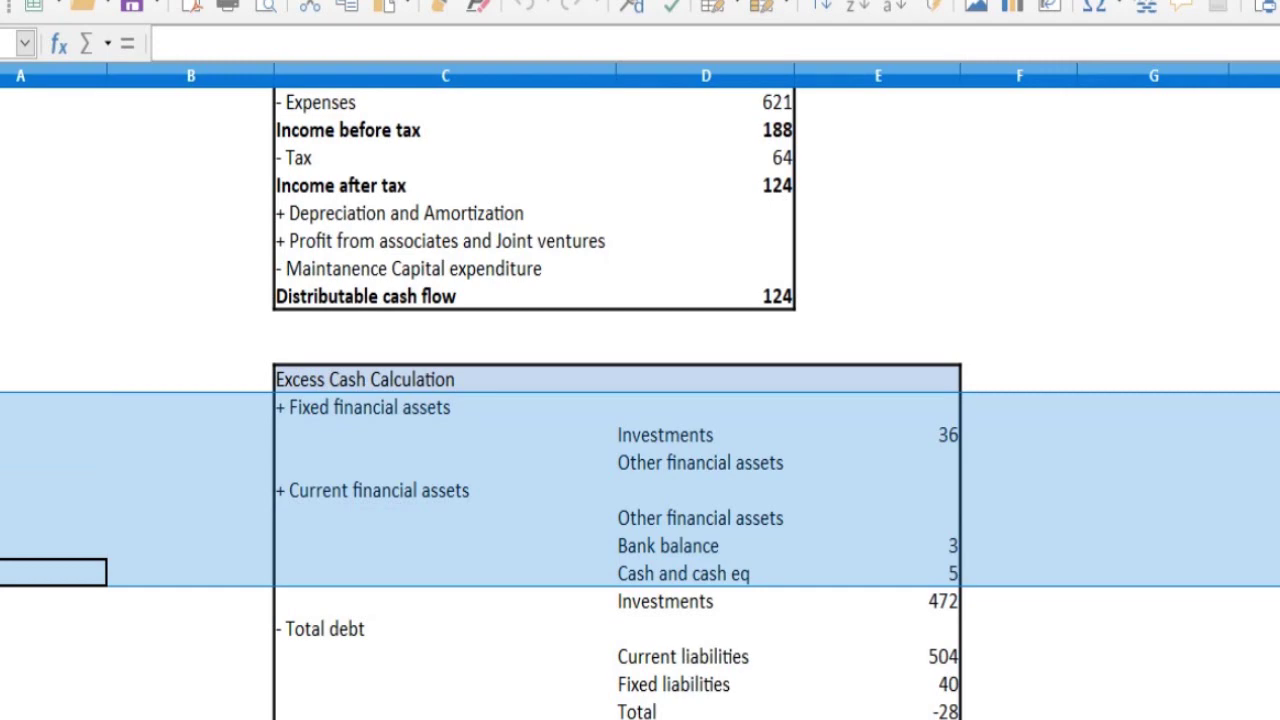
pyautogui.click(445, 407)
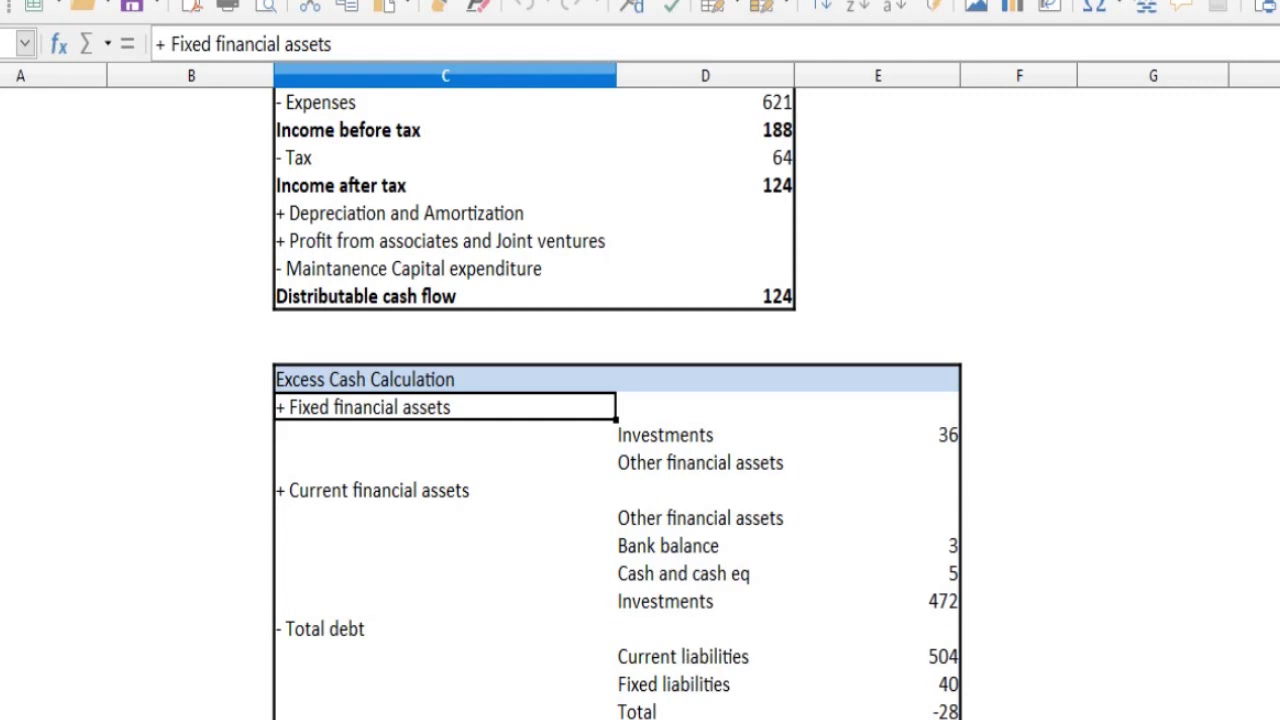
# - Check the non-current Investments in the PDF's Consolidated Balance Sheet against the Investments value under Fixed financial assets in the sheet
pyautogui.click(705, 435)
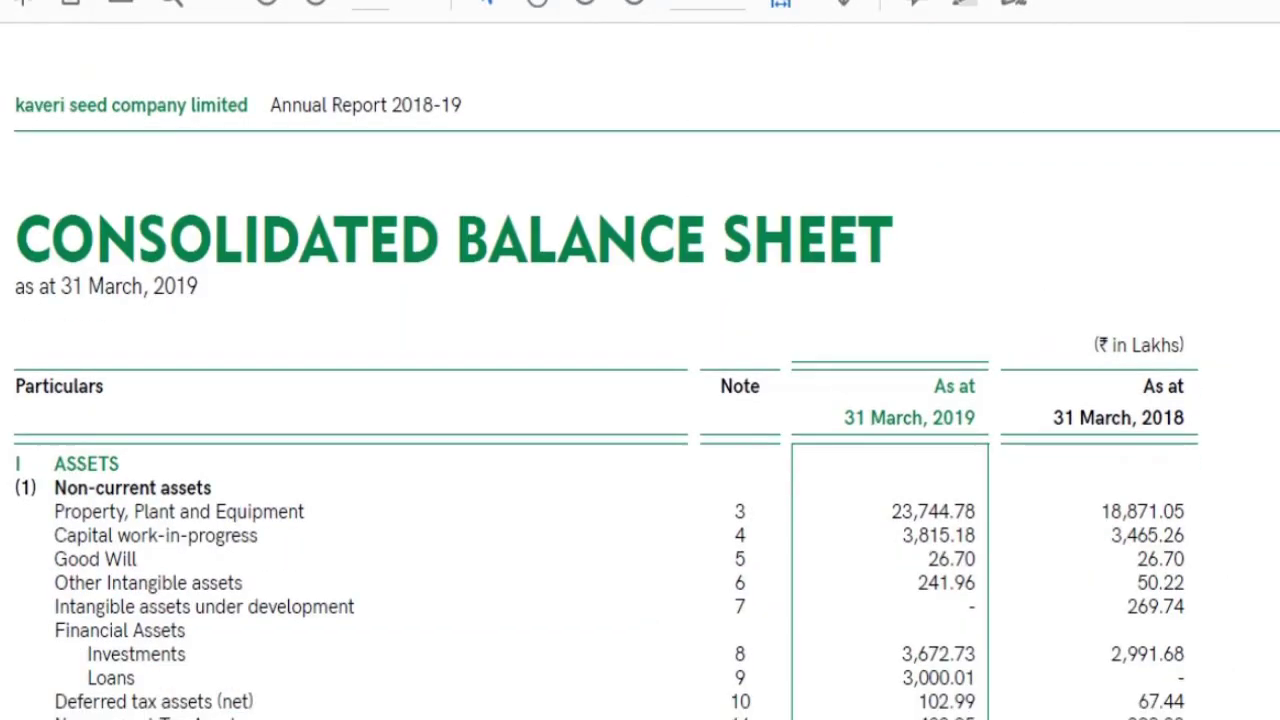
pyautogui.scroll(-4, 640, 400)
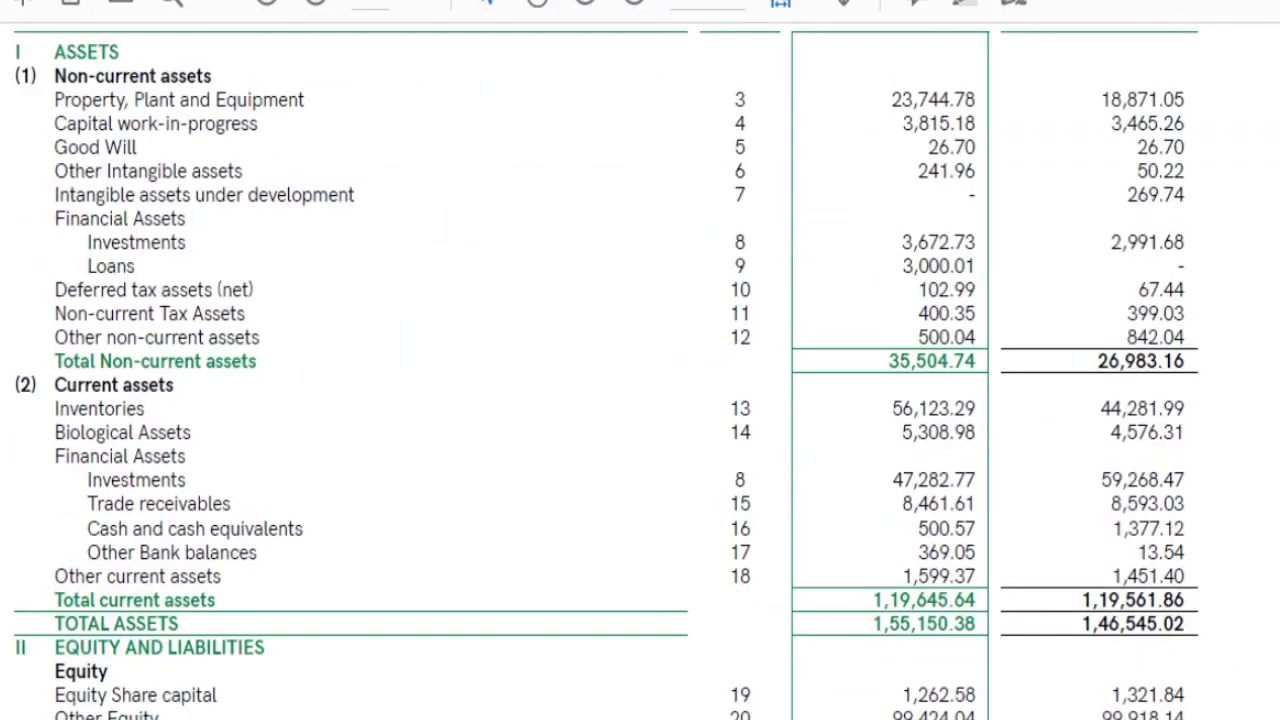
pyautogui.tripleClick(136, 242)
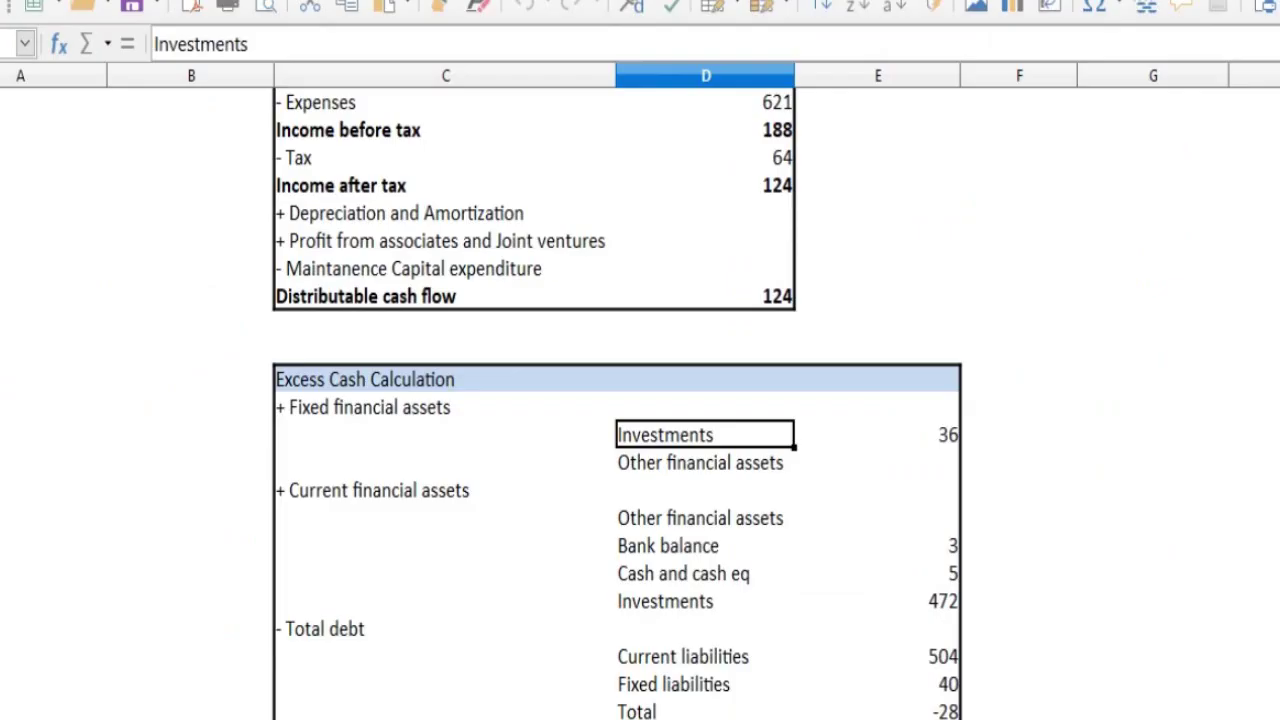
pyautogui.click(877, 434)
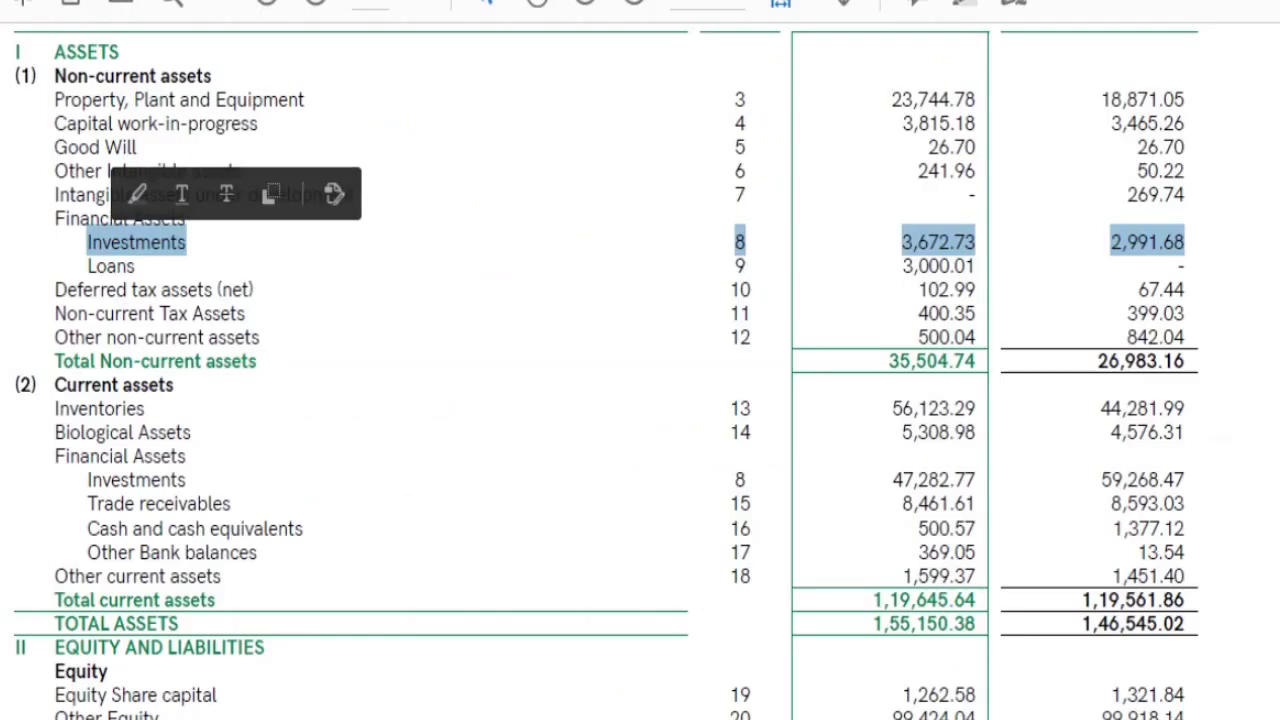
# - Examine the balance sheet's non-current Loans and the current financial assets from Investments through Other Bank balances
pyautogui.tripleClick(110, 265)
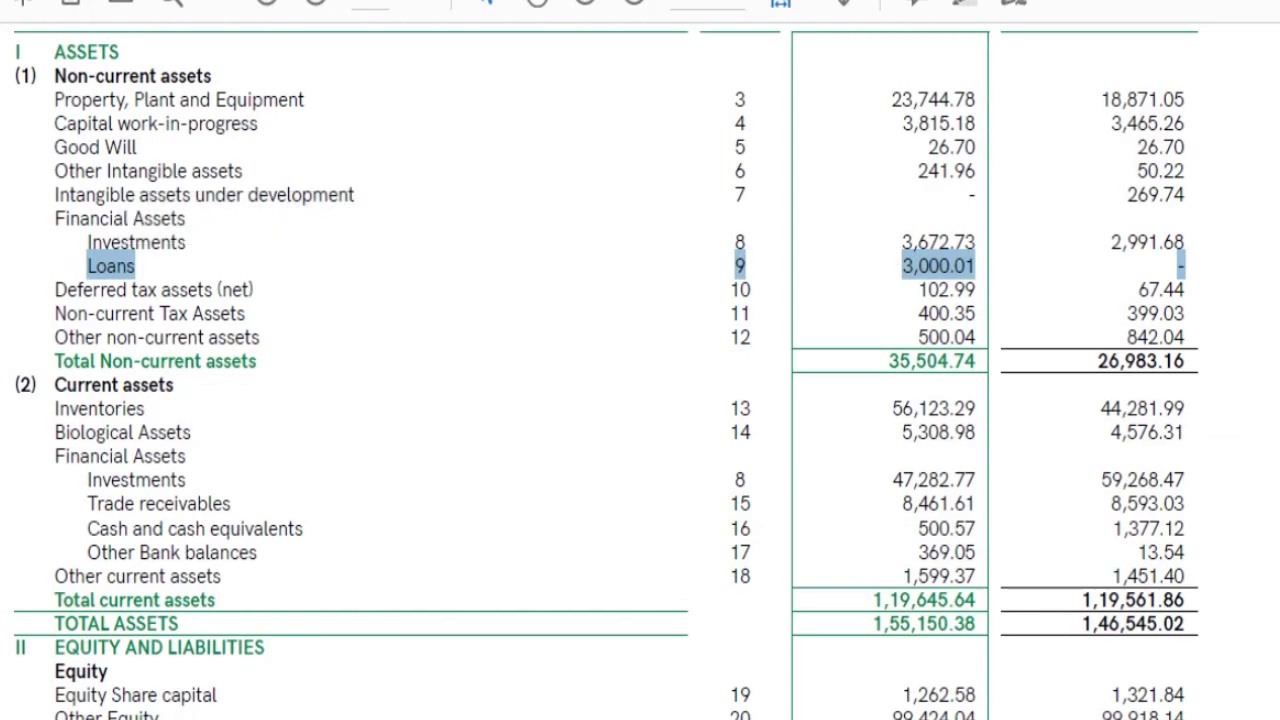
pyautogui.click(1186, 265)
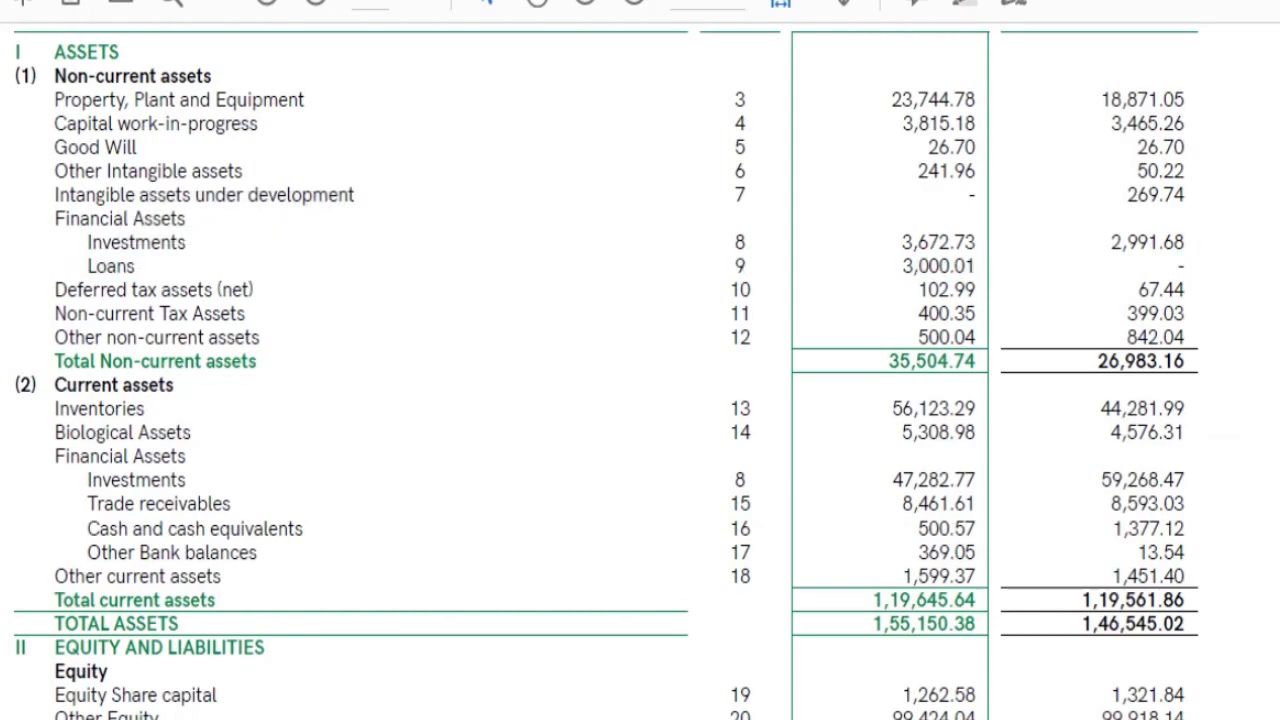
pyautogui.scroll(-1, 607, 371)
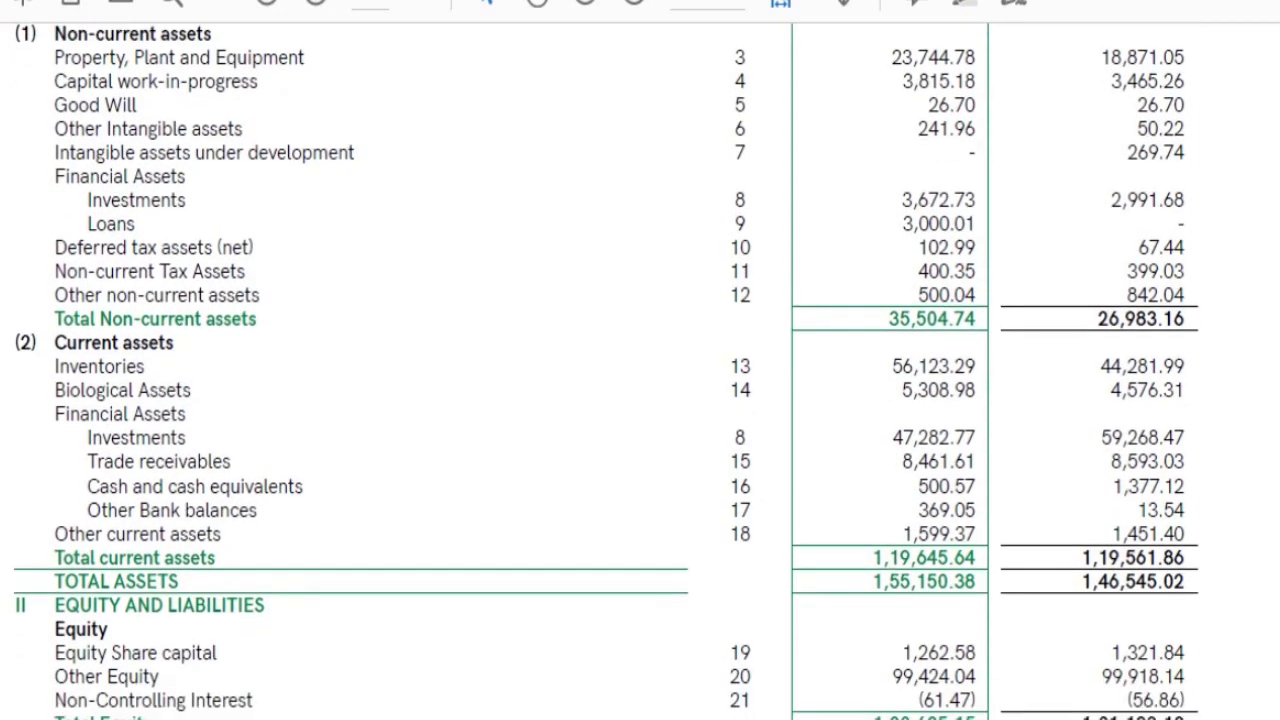
pyautogui.tripleClick(171, 437)
pyautogui.tripleClick(166, 461)
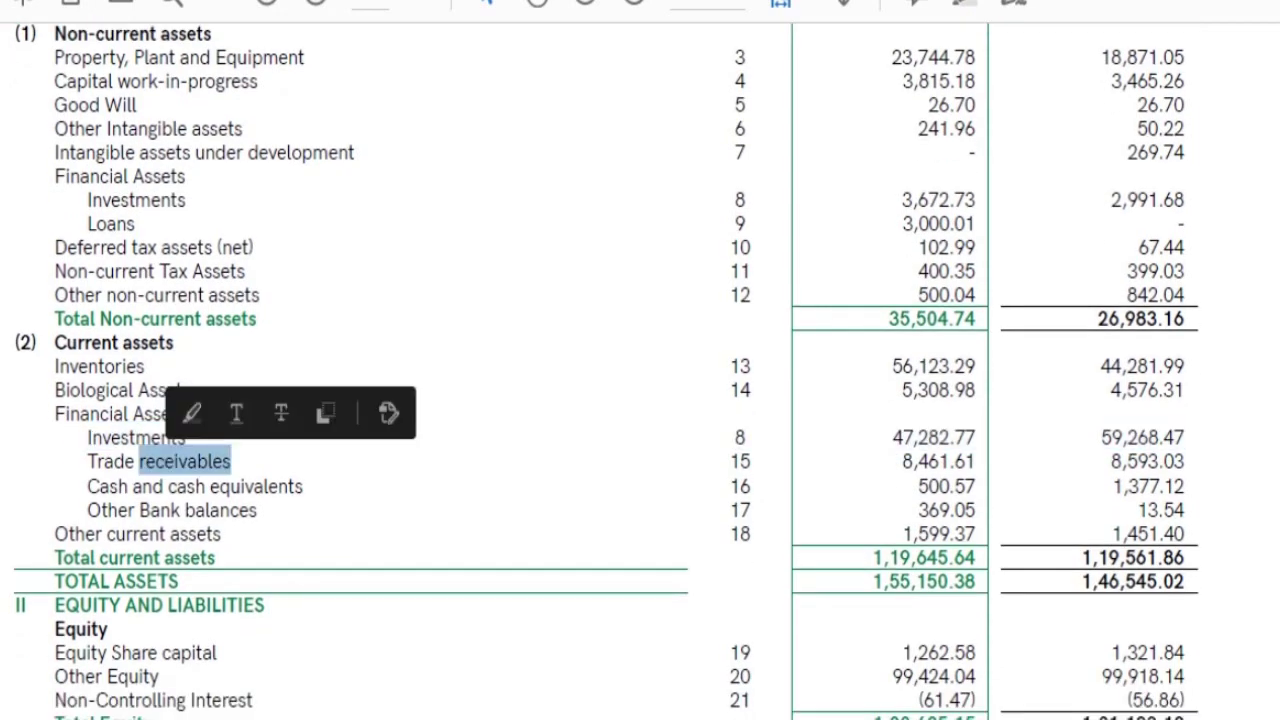
pyautogui.tripleClick(150, 486)
pyautogui.tripleClick(138, 510)
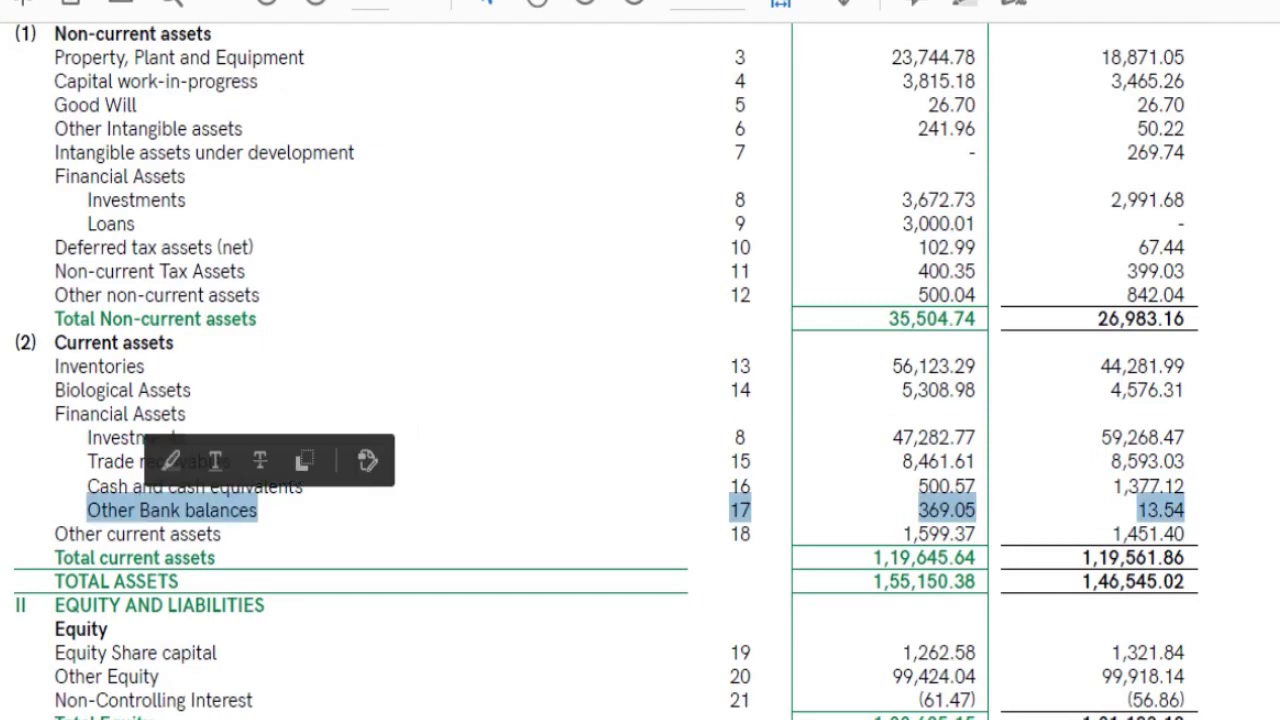
# - Compare the balance sheet's current Investments with the Investments value under Current financial assets in the analysis sheet
pyautogui.tripleClick(118, 437)
pyautogui.hotkey('alt', 'Tab')
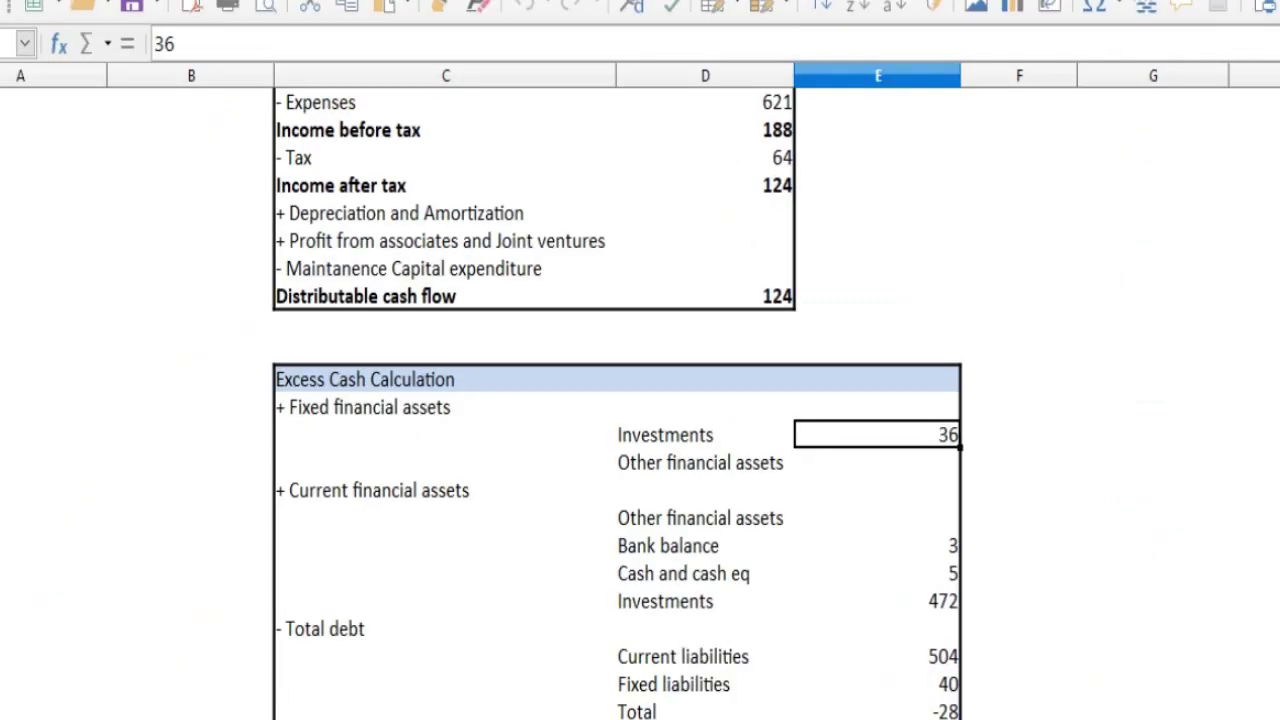
pyautogui.click(878, 601)
pyautogui.hotkey('alt', 'Tab')
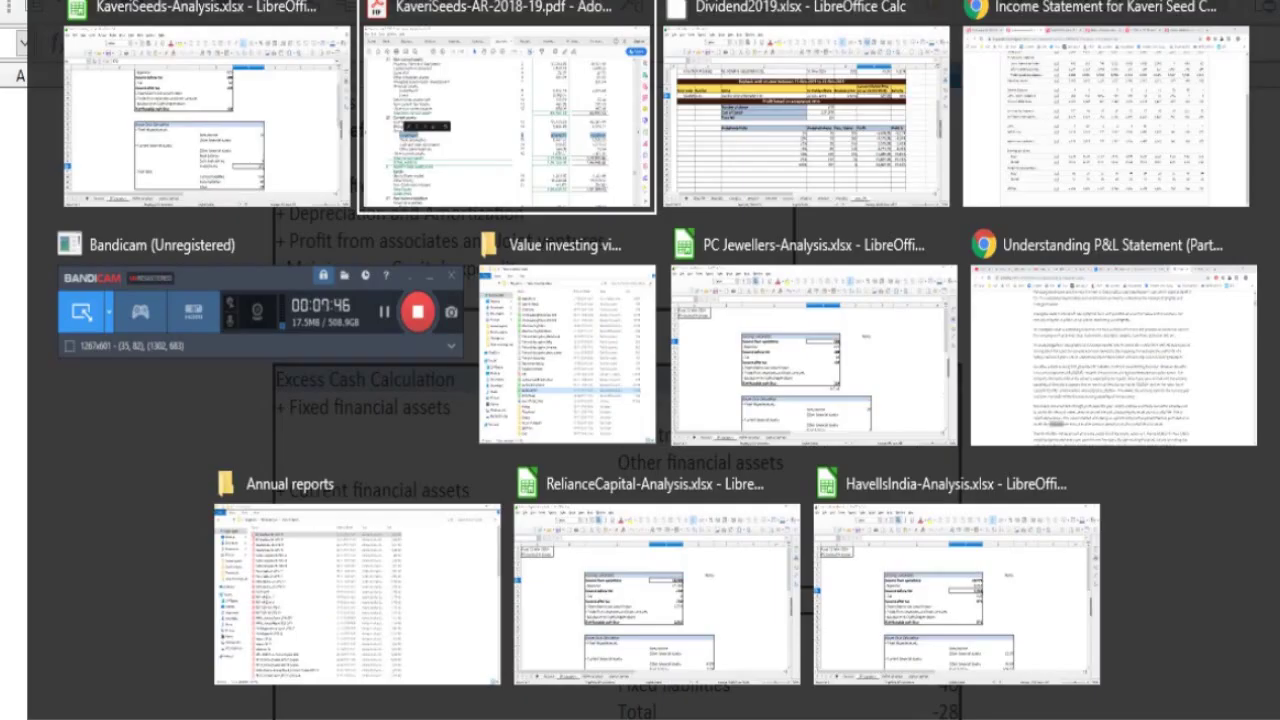
pyautogui.click(184, 462)
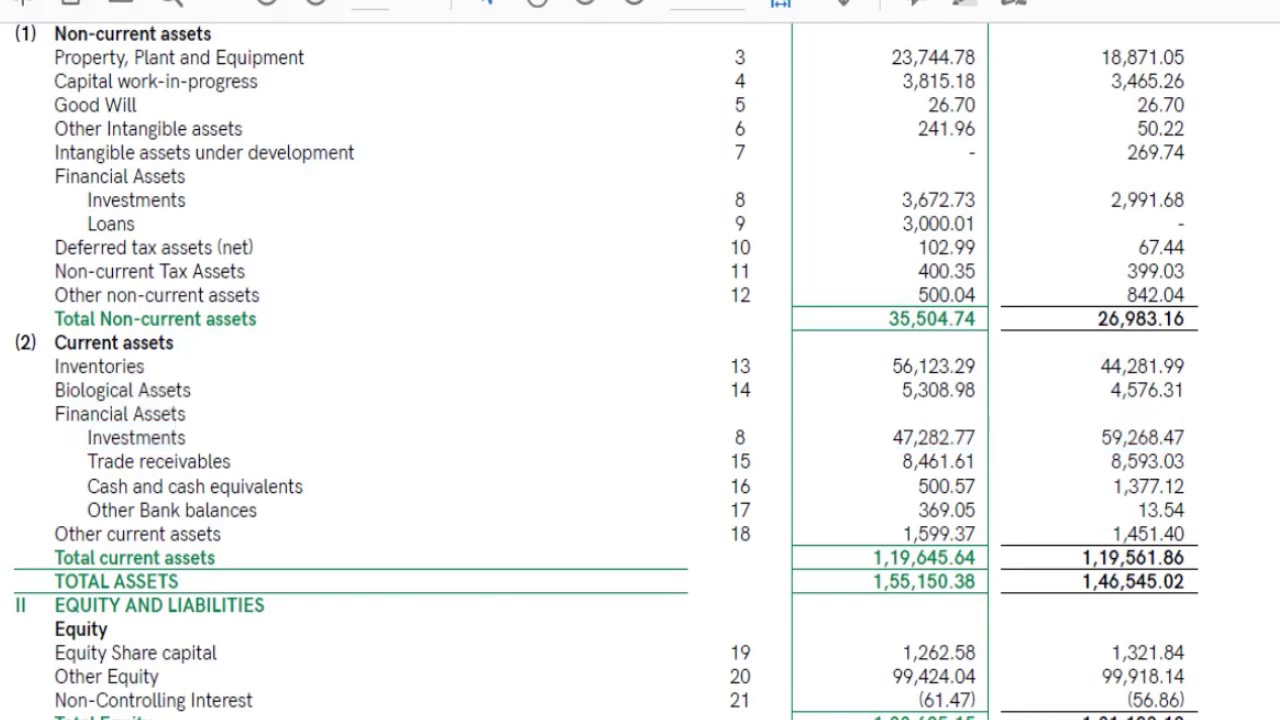
# - Check the balance sheet's Cash and cash equivalents against the Cash and cash eq value in the analysis sheet
pyautogui.tripleClick(128, 486)
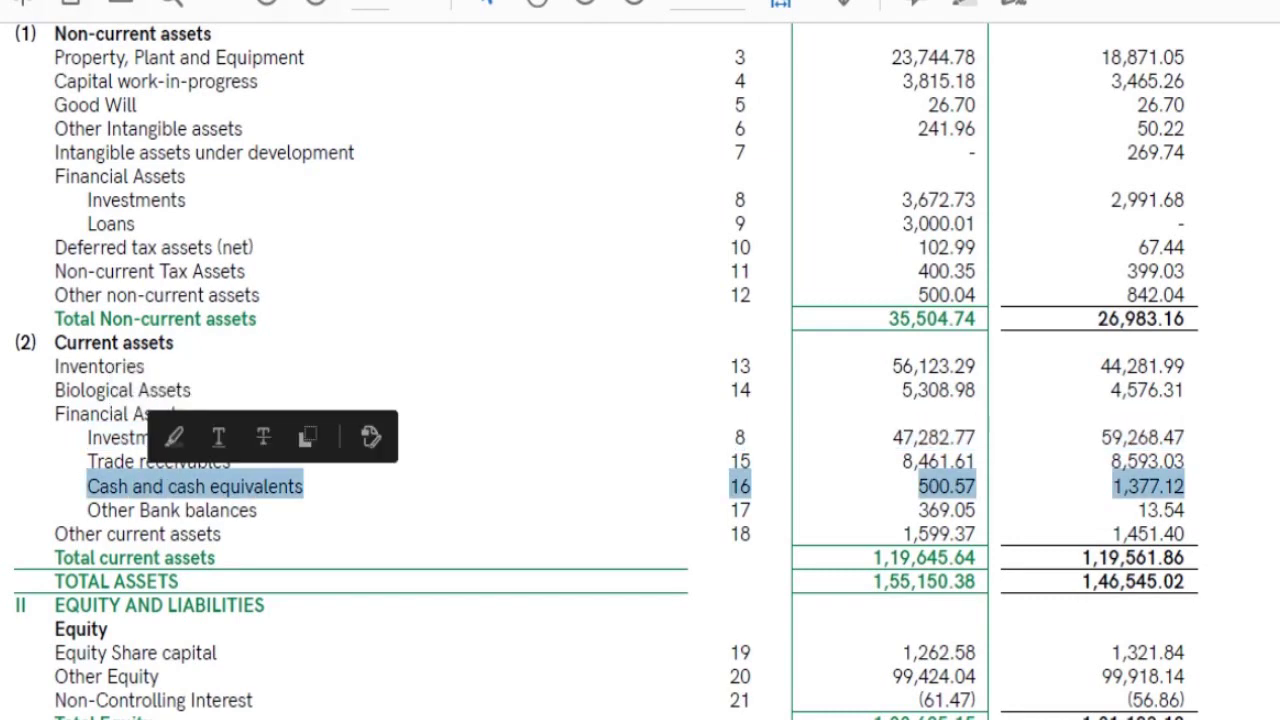
pyautogui.hotkey('alt', 'Tab')
pyautogui.click(878, 573)
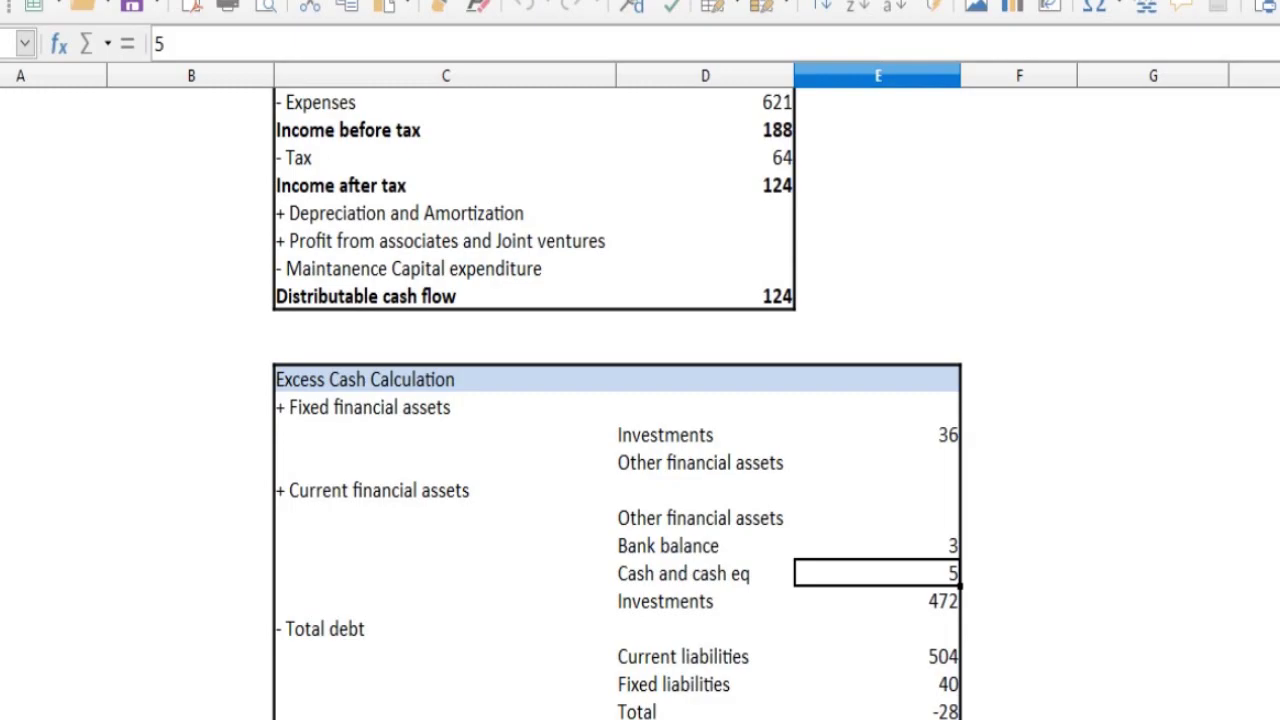
pyautogui.hotkey('alt', 'Tab')
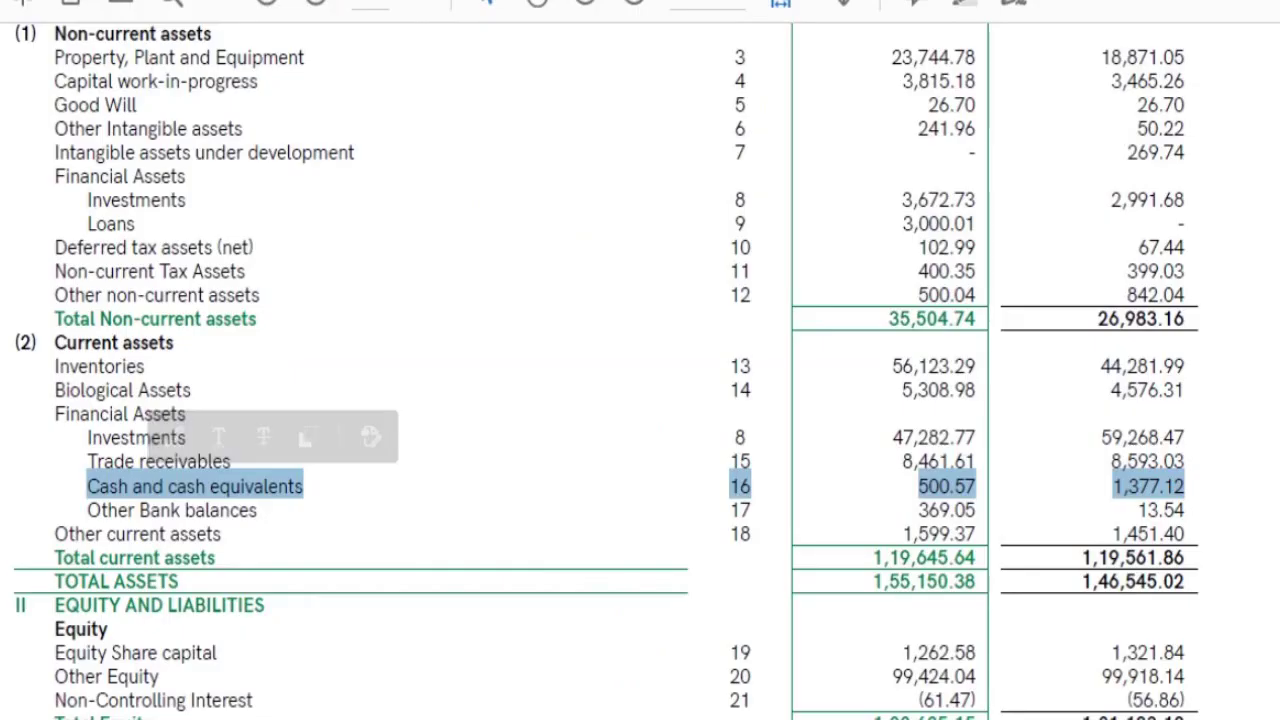
# - Check the balance sheet's Other Bank balances against the Bank balance value under Current financial assets in the analysis sheet
pyautogui.press('Escape')
pyautogui.tripleClick(160, 510)
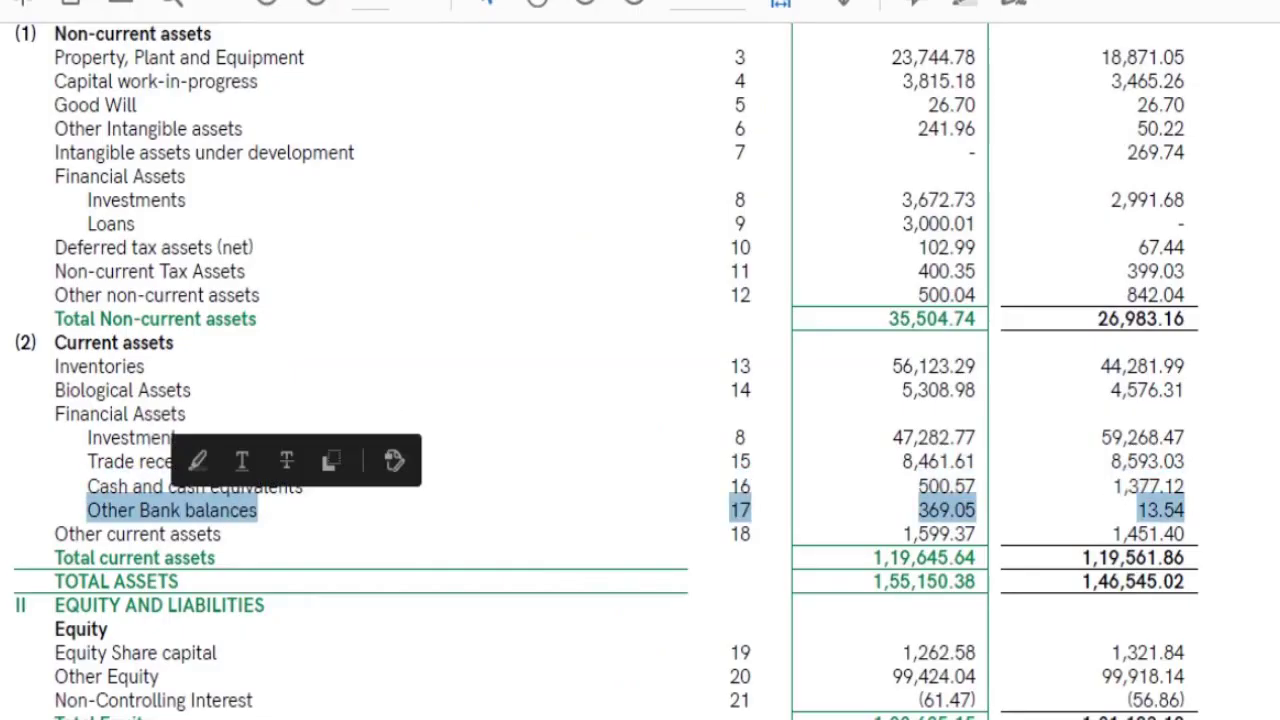
pyautogui.hotkey('alt', 'Tab')
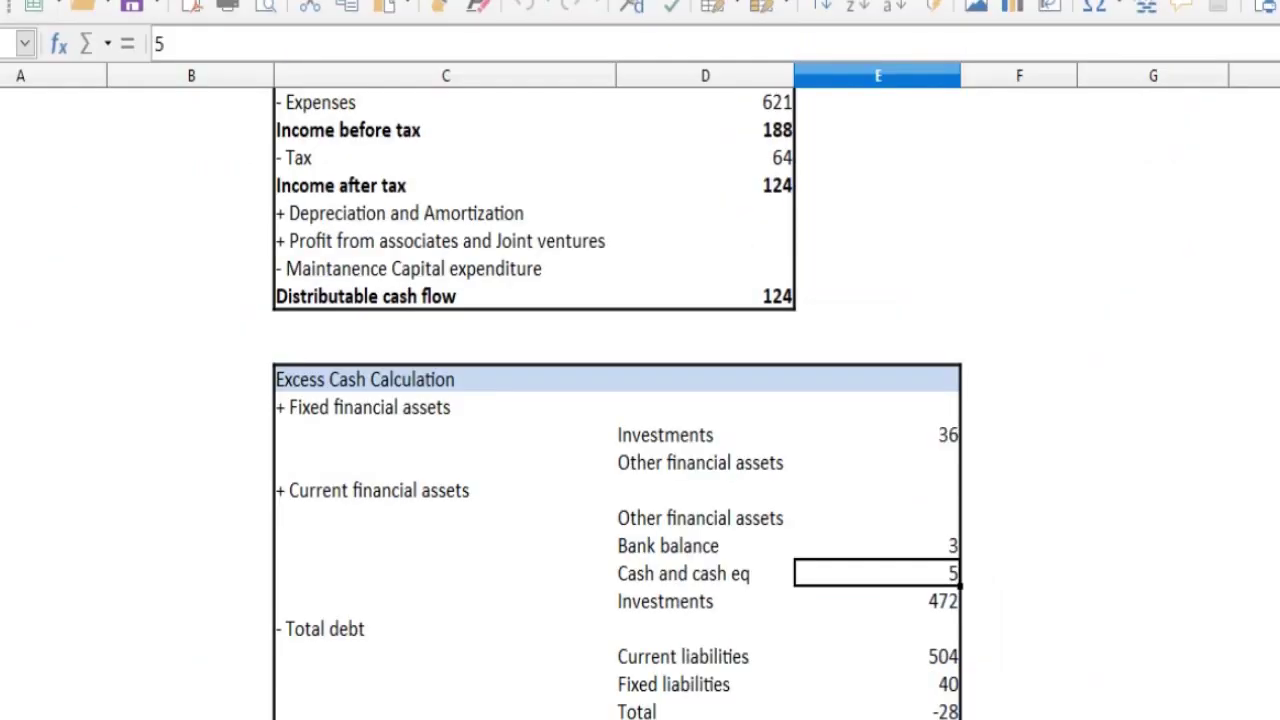
pyautogui.press('Up')
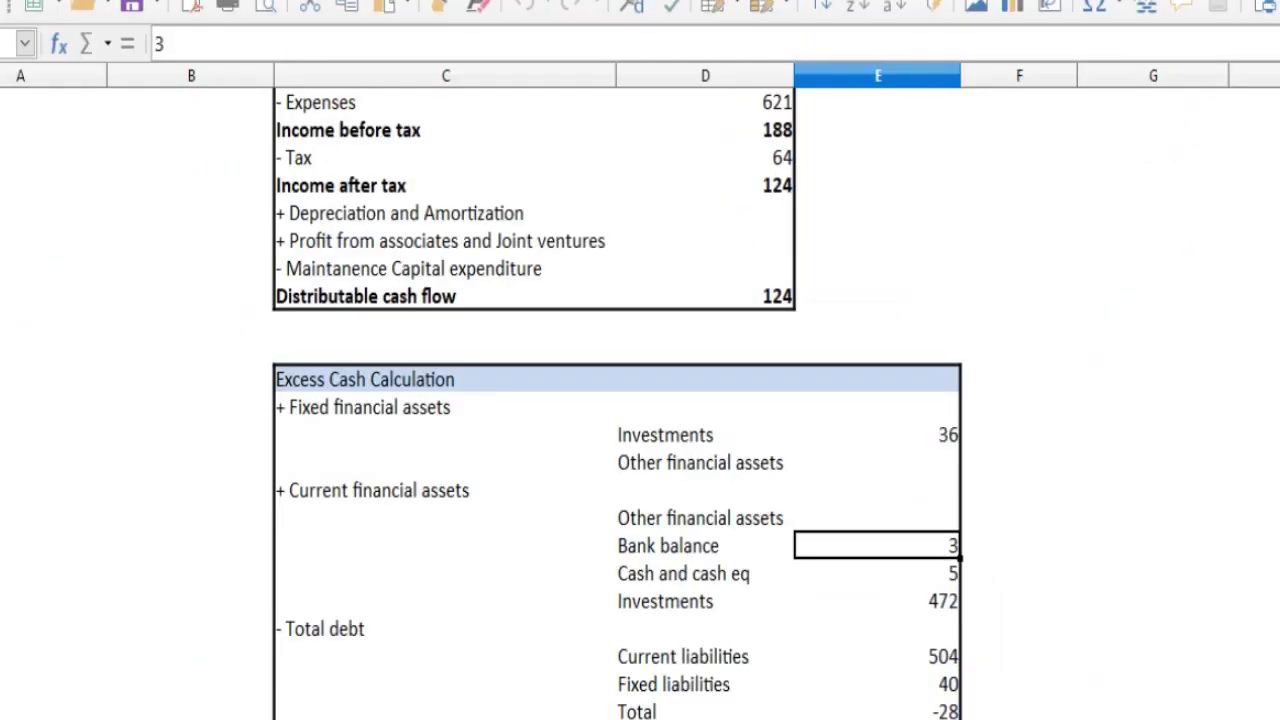
# - Review the Excess Cash Calculation's financial asset values from the fixed Investments down to the current Investments
pyautogui.press('Up')
pyautogui.press('Up')
pyautogui.press('Up')
pyautogui.press('Up')
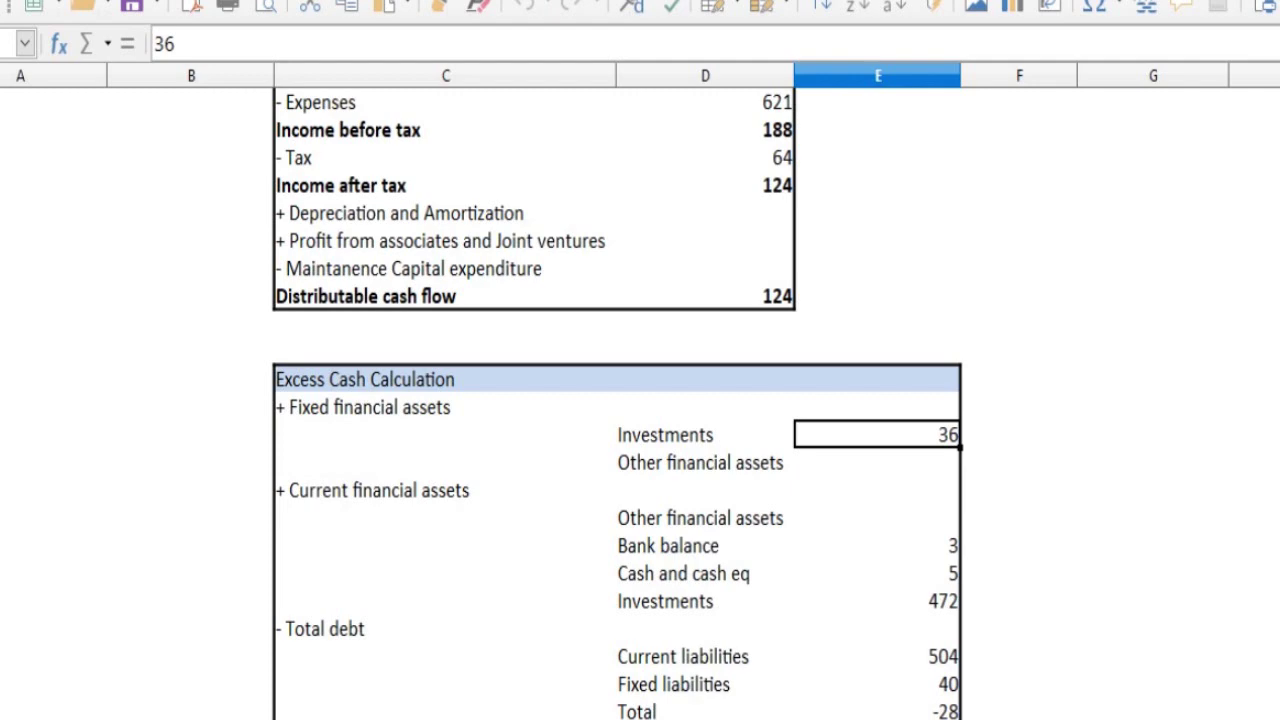
pyautogui.hotkey('shift', 'Down')
pyautogui.hotkey('shift', 'Down')
pyautogui.hotkey('shift', 'Down')
pyautogui.hotkey('shift', 'Down')
pyautogui.hotkey('shift', 'Down')
pyautogui.hotkey('shift', 'Down')
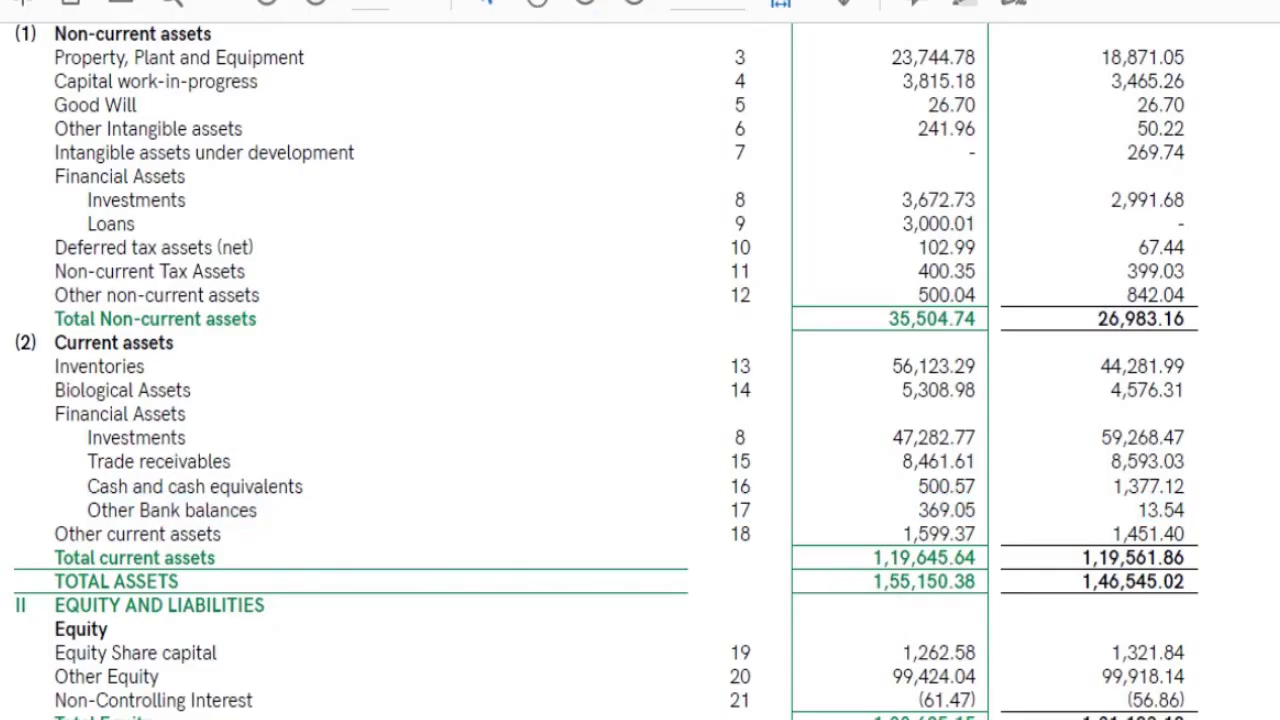
# - Compare Total Non-current liabilities in the PDF's balance sheet with the Fixed liabilities value under Total debt in the sheet
pyautogui.scroll(-1, 640, 370)
pyautogui.scroll(-5, 640, 370)
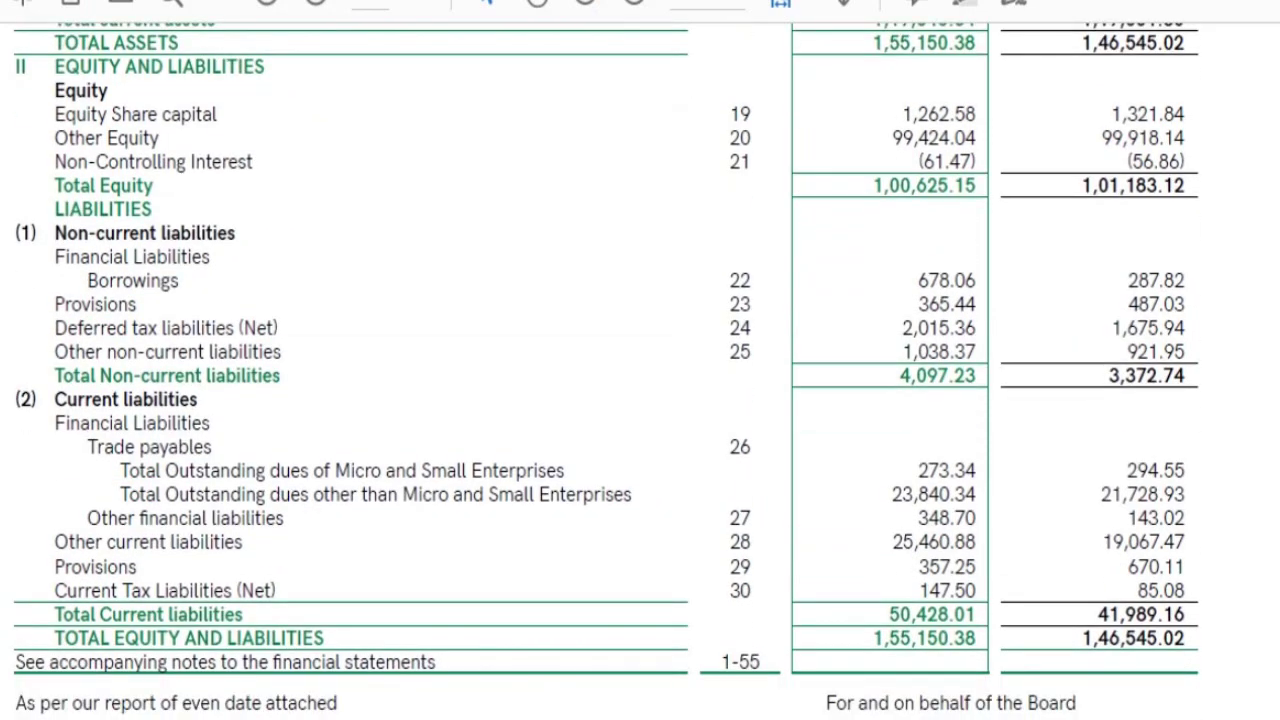
pyautogui.tripleClick(90, 376)
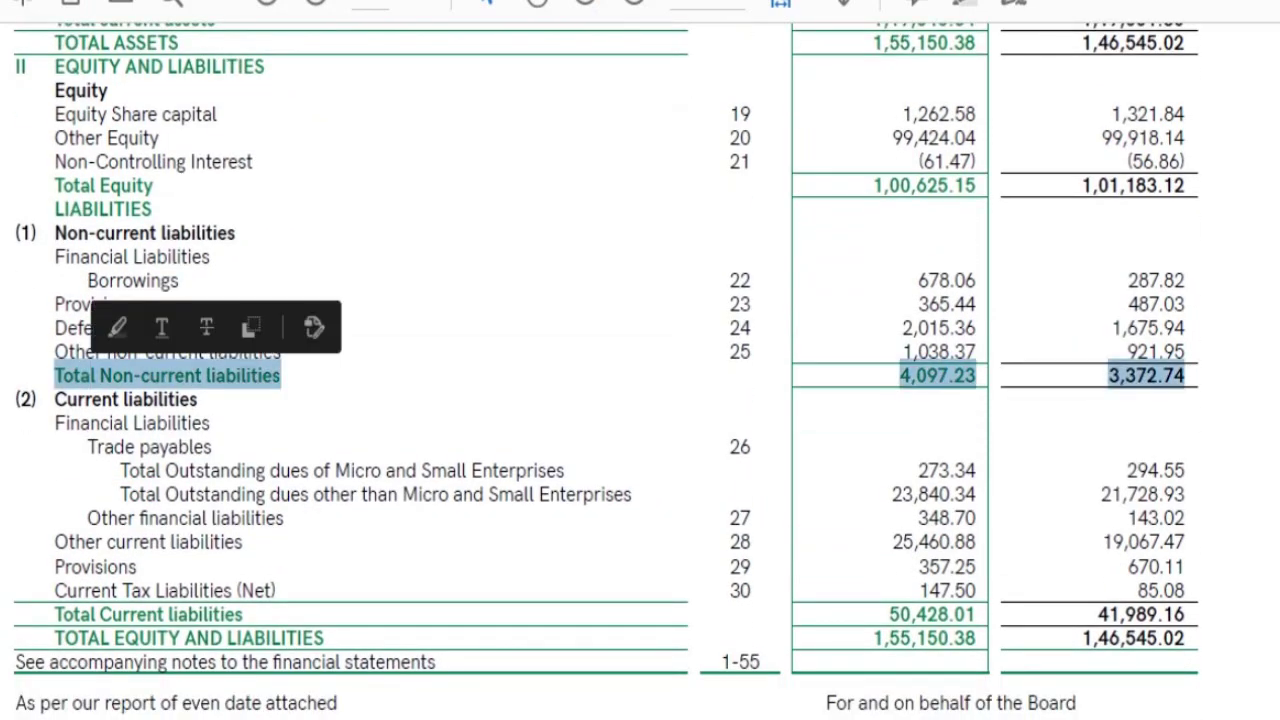
pyautogui.hotkey('alt', 'Tab')
pyautogui.click(878, 685)
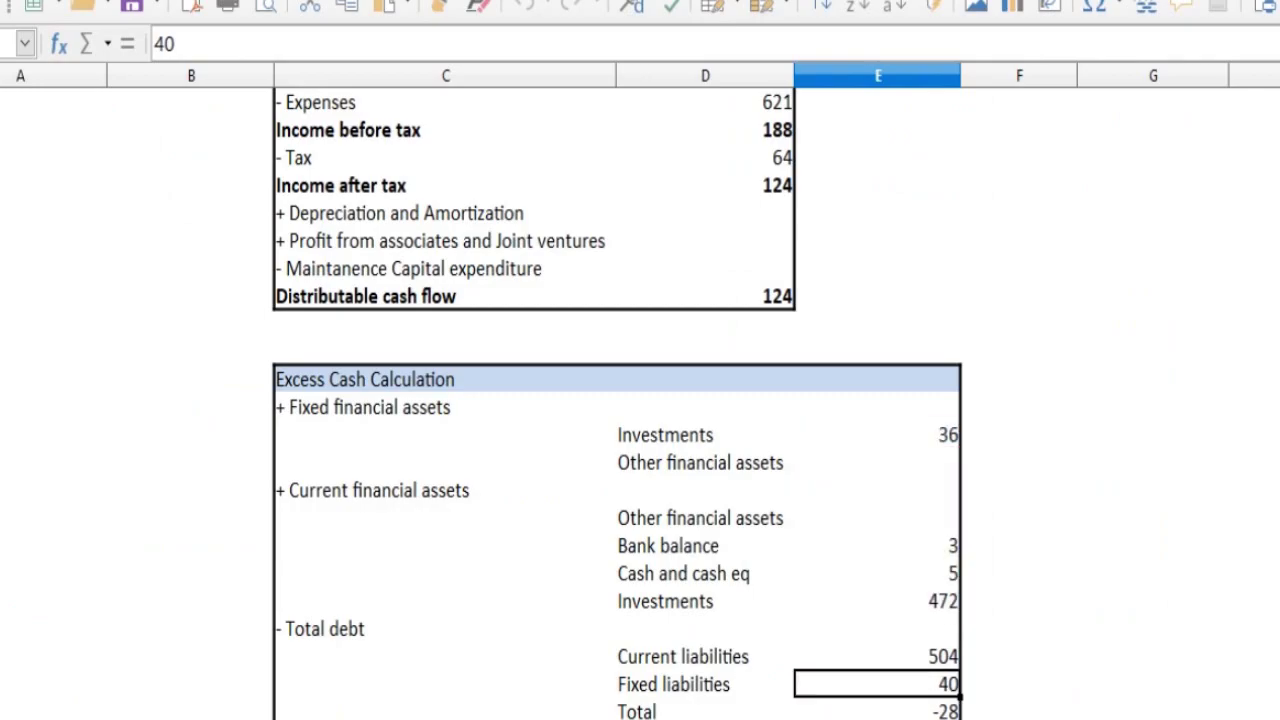
# - Compare the balance sheet's Total Current liabilities with the Current liabilities value under Total debt in the sheet
pyautogui.hotkey('alt', 'Tab')
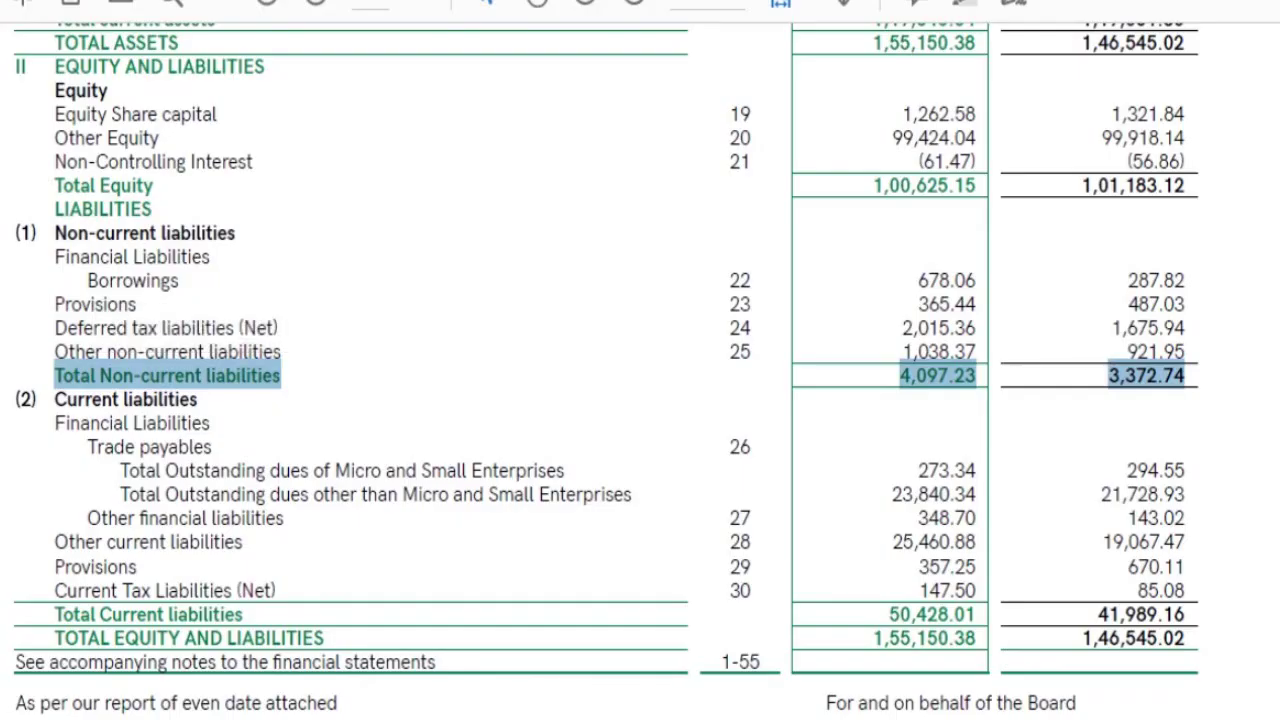
pyautogui.doubleClick(114, 591)
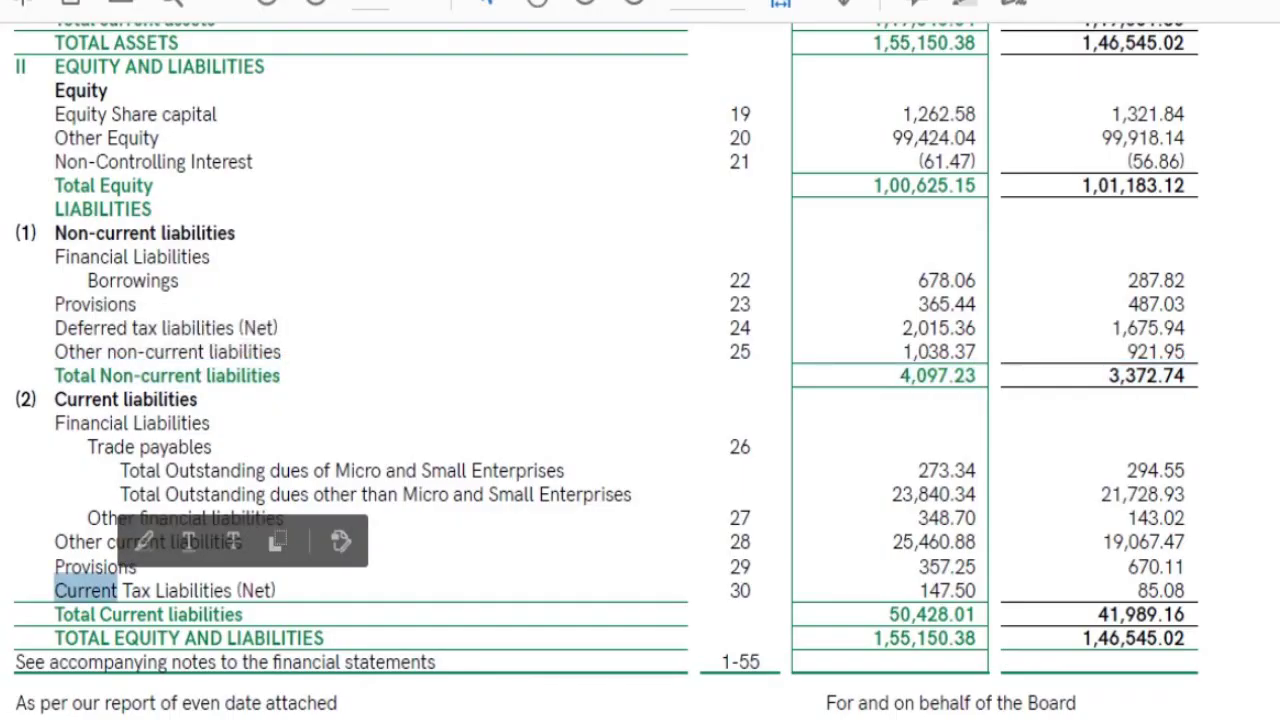
pyautogui.click(122, 614)
pyautogui.tripleClick(122, 612)
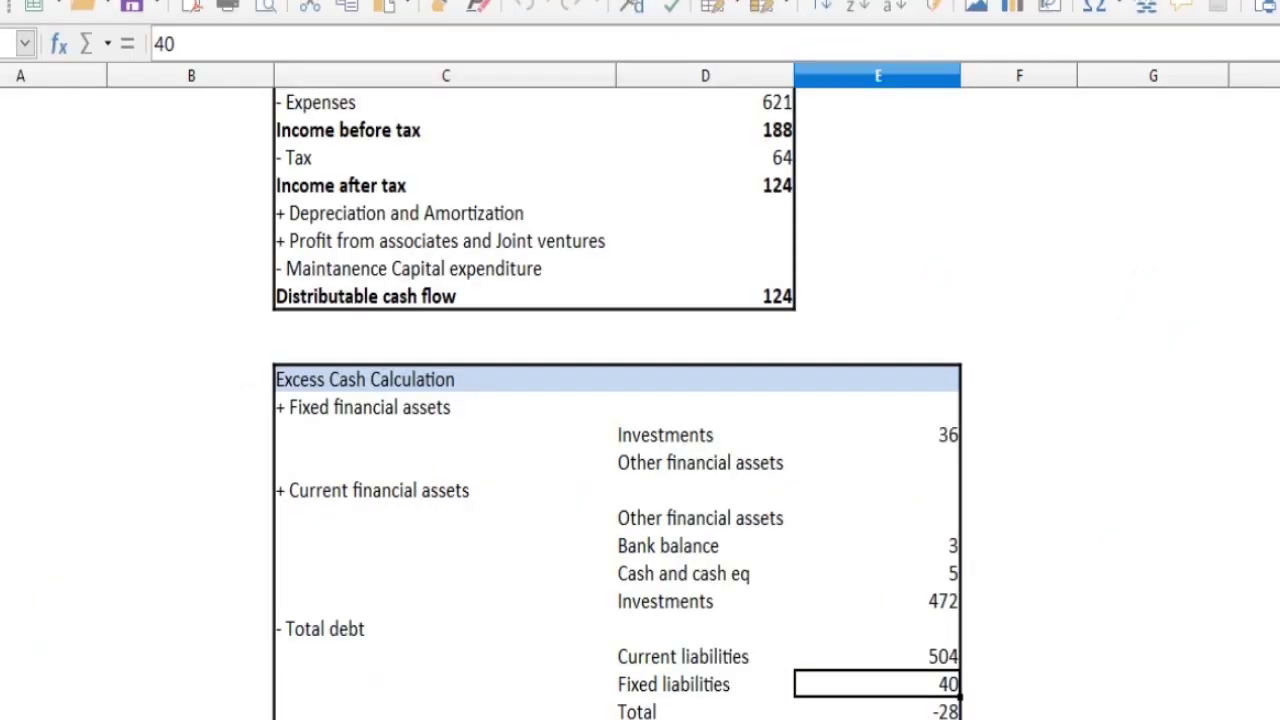
pyautogui.moveTo(878, 656); pyautogui.dragTo(878, 684)
# - Compare the sheet's combined fixed and current financial asset values with the Current and Fixed liabilities under Total debt
pyautogui.click(878, 601)
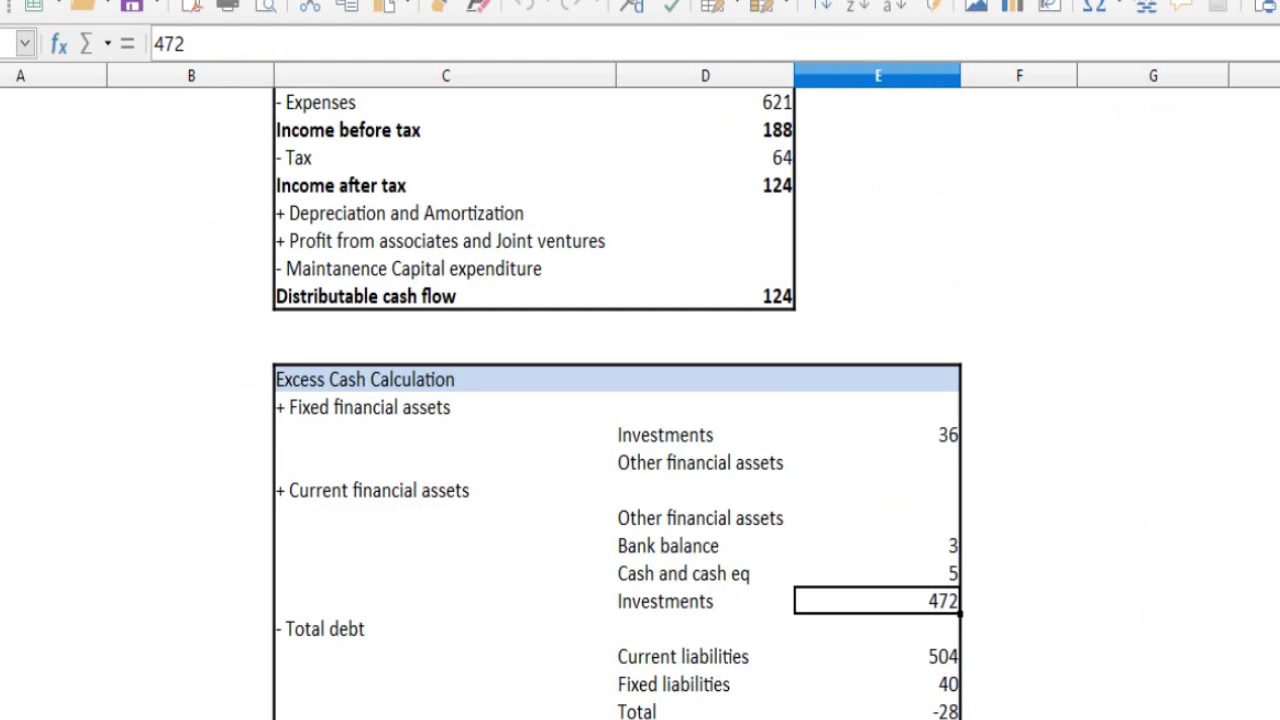
pyautogui.moveTo(878, 601); pyautogui.dragTo(878, 435)
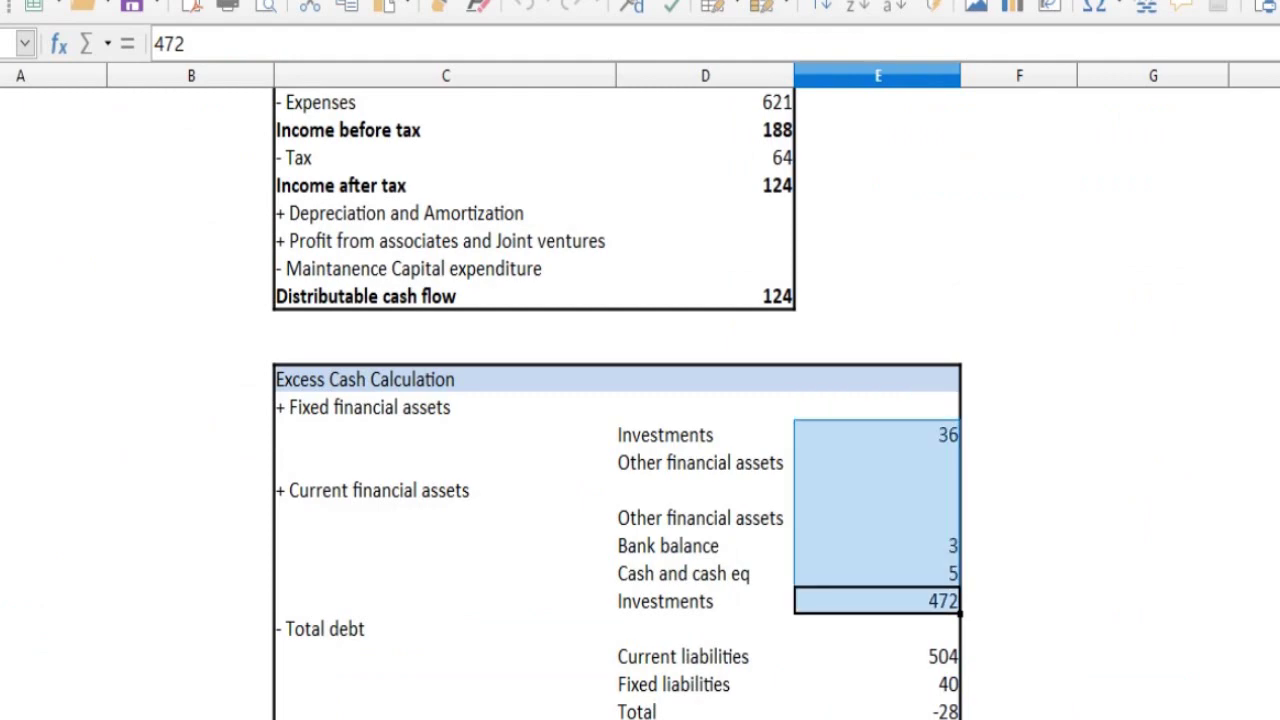
pyautogui.moveTo(878, 657); pyautogui.dragTo(878, 685)
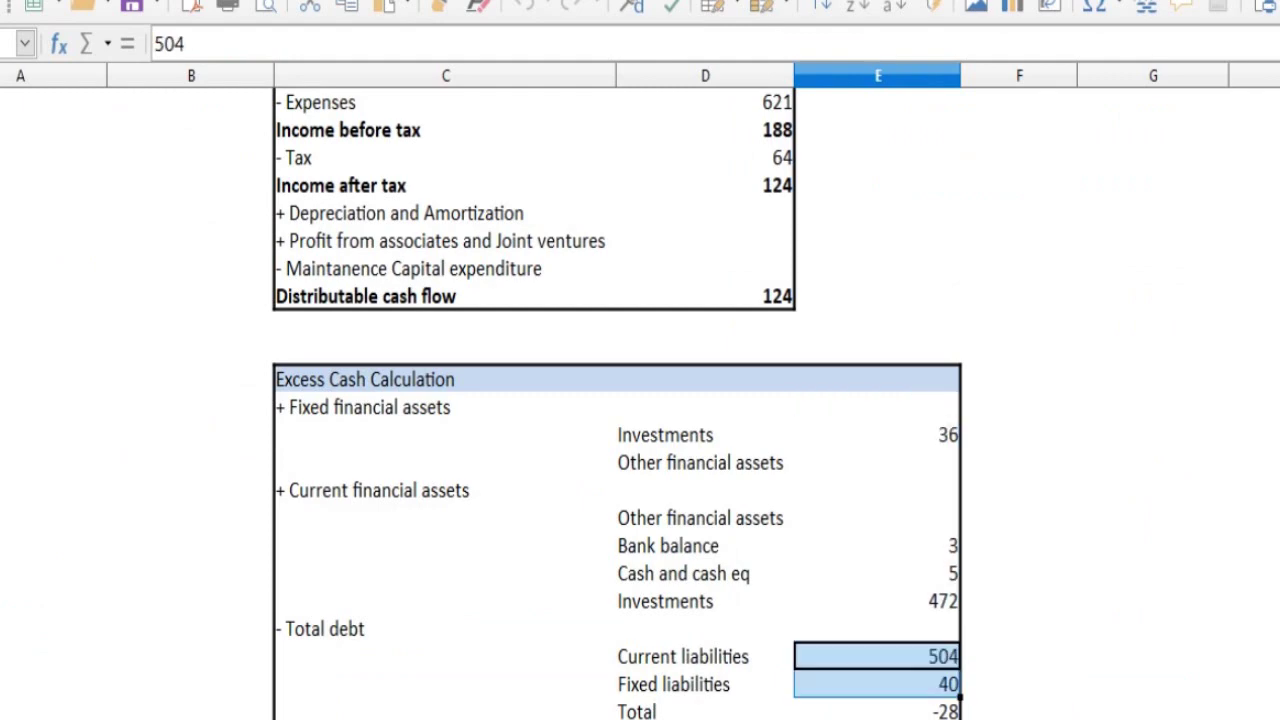
pyautogui.click(1019, 601)
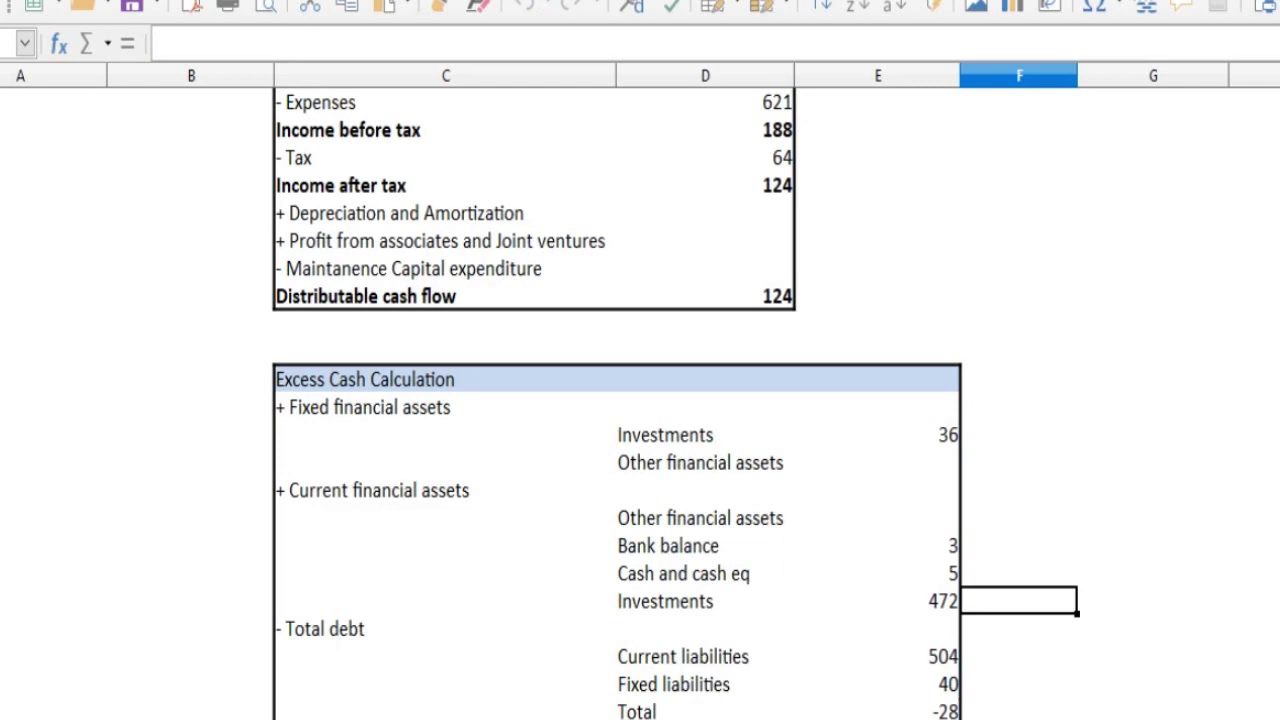
pyautogui.moveTo(878, 435); pyautogui.dragTo(878, 601)
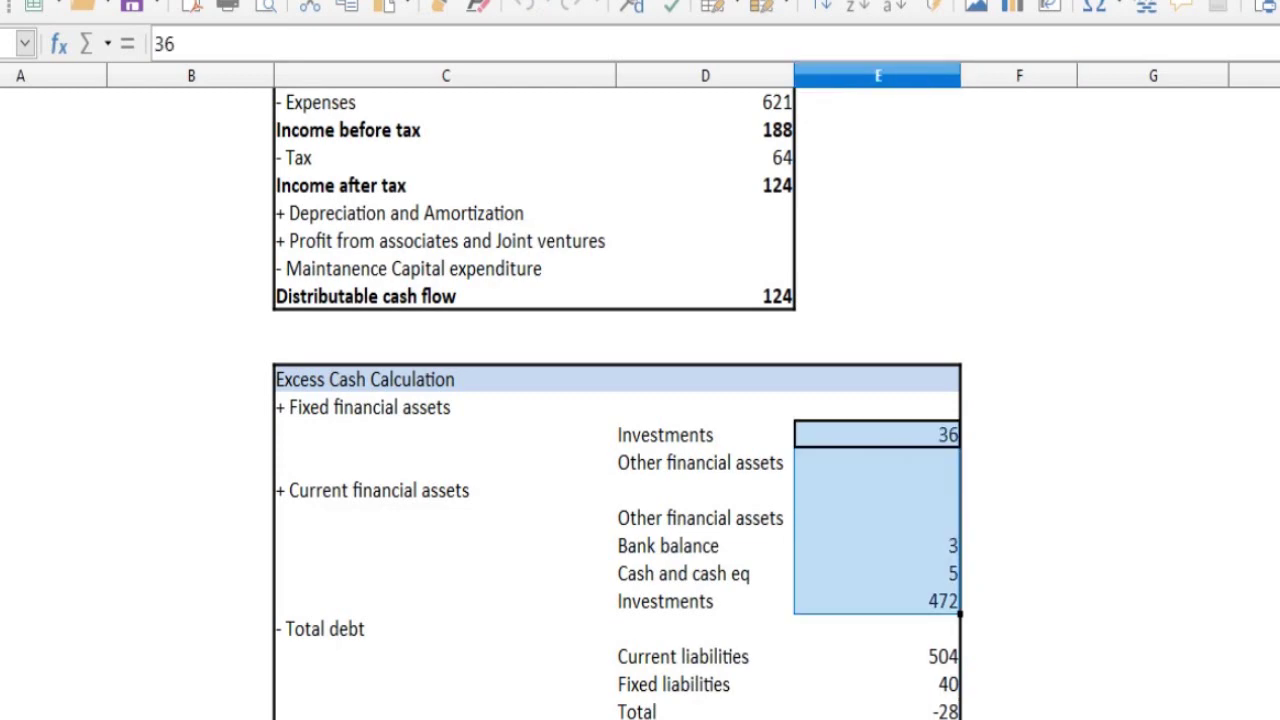
pyautogui.click(878, 657)
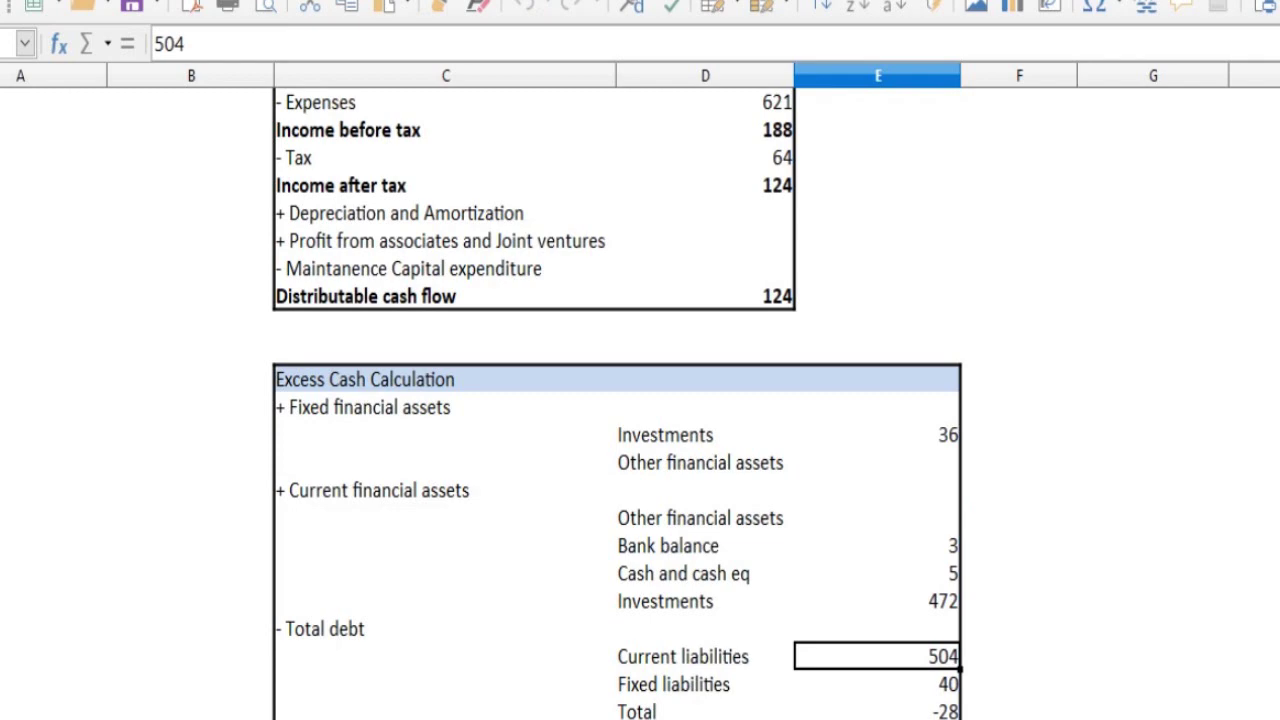
pyautogui.click(878, 685)
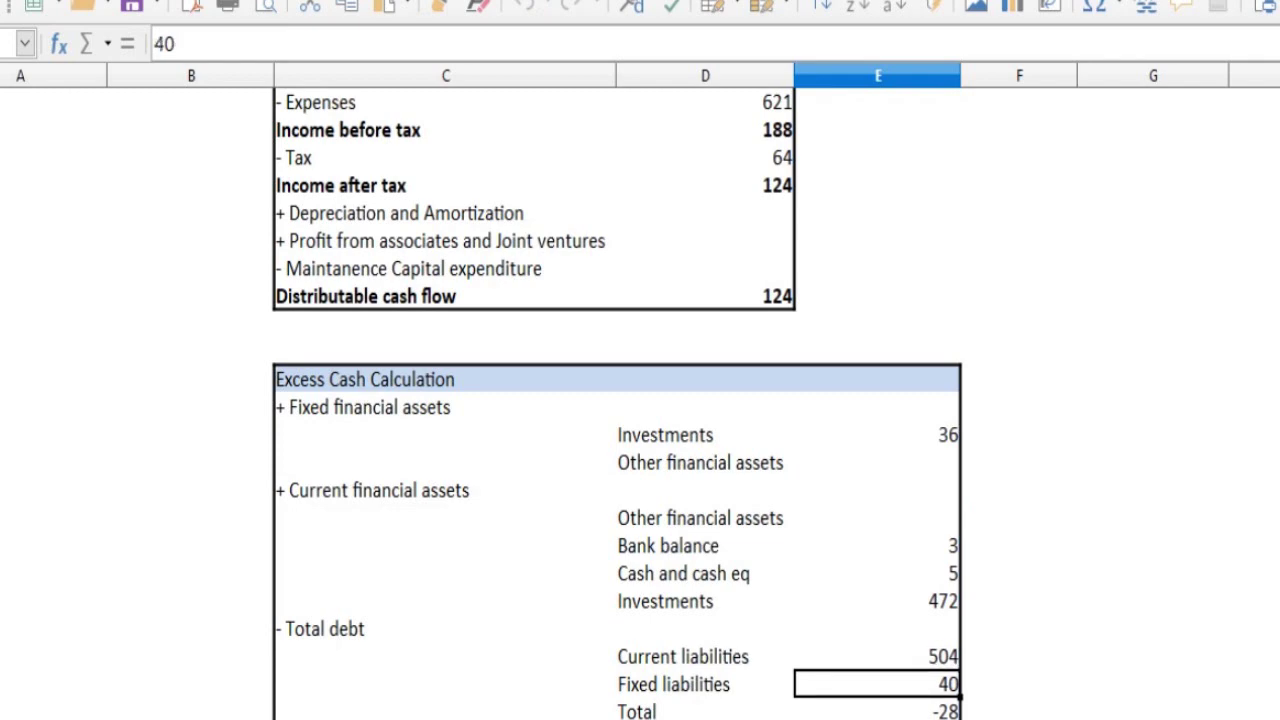
# - Go through the Excess Cash Calculation values between the Total, the current financial assets and the Current liabilities
pyautogui.press('Down')
pyautogui.press('Up')
pyautogui.press('Up')
pyautogui.press('Up')
pyautogui.press('Up')
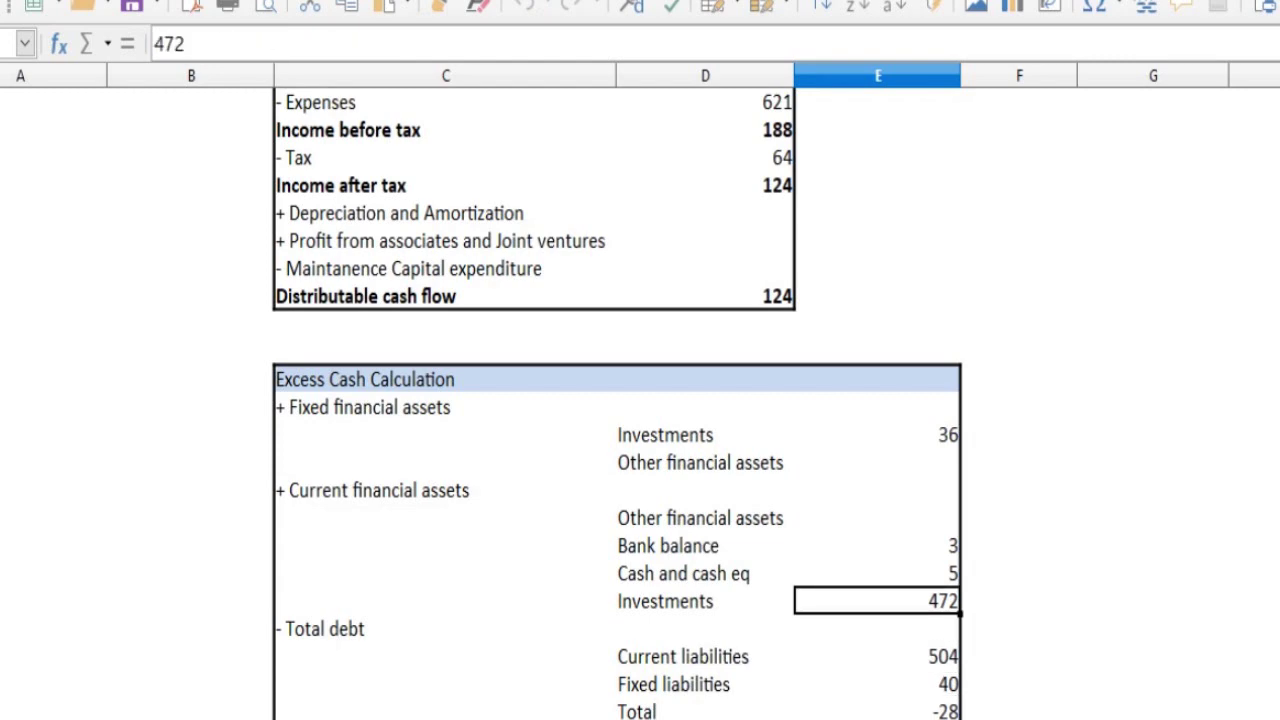
pyautogui.press('Up')
pyautogui.press('Up')
pyautogui.press('Up')
pyautogui.press('Up')
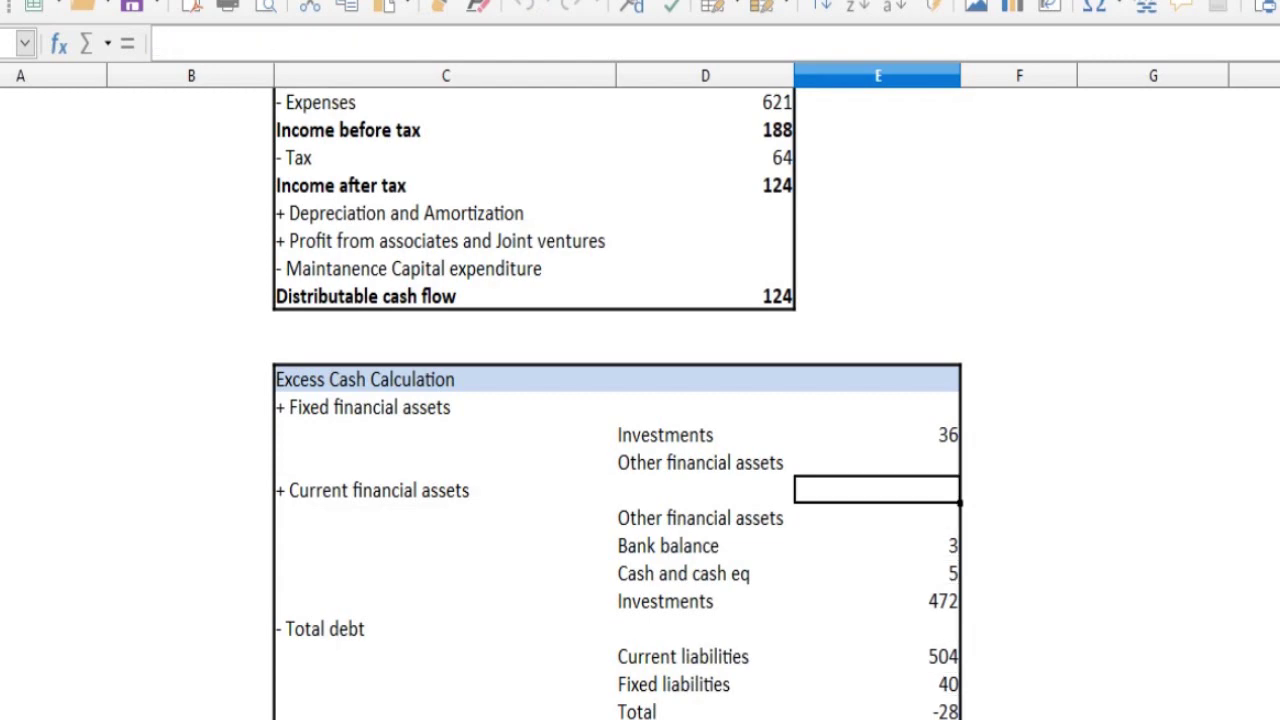
pyautogui.press('Down')
pyautogui.press('Down')
pyautogui.press('Down')
pyautogui.press('Down')
pyautogui.press('Down')
pyautogui.press('Down')
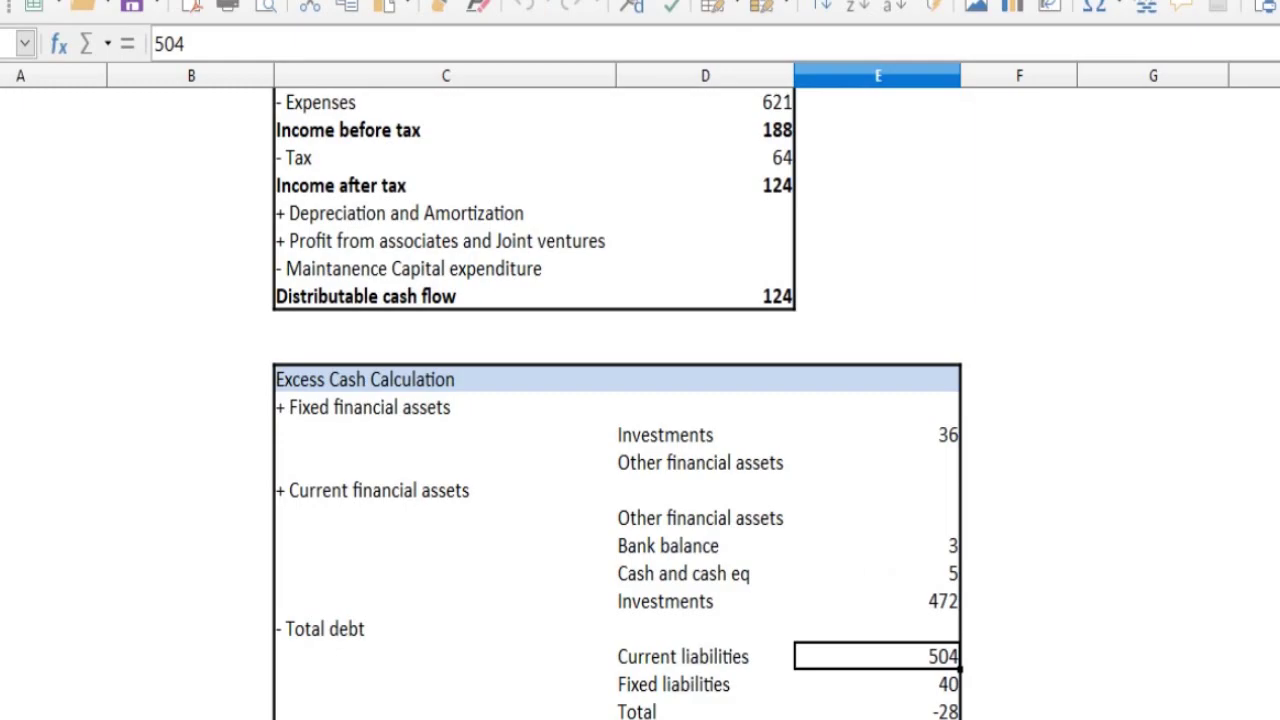
# - Examine the trade payables dues, Other current liabilities and Total Current liabilities in the PDF's Consolidated Balance Sheet
pyautogui.hotkey('alt', 'Tab')
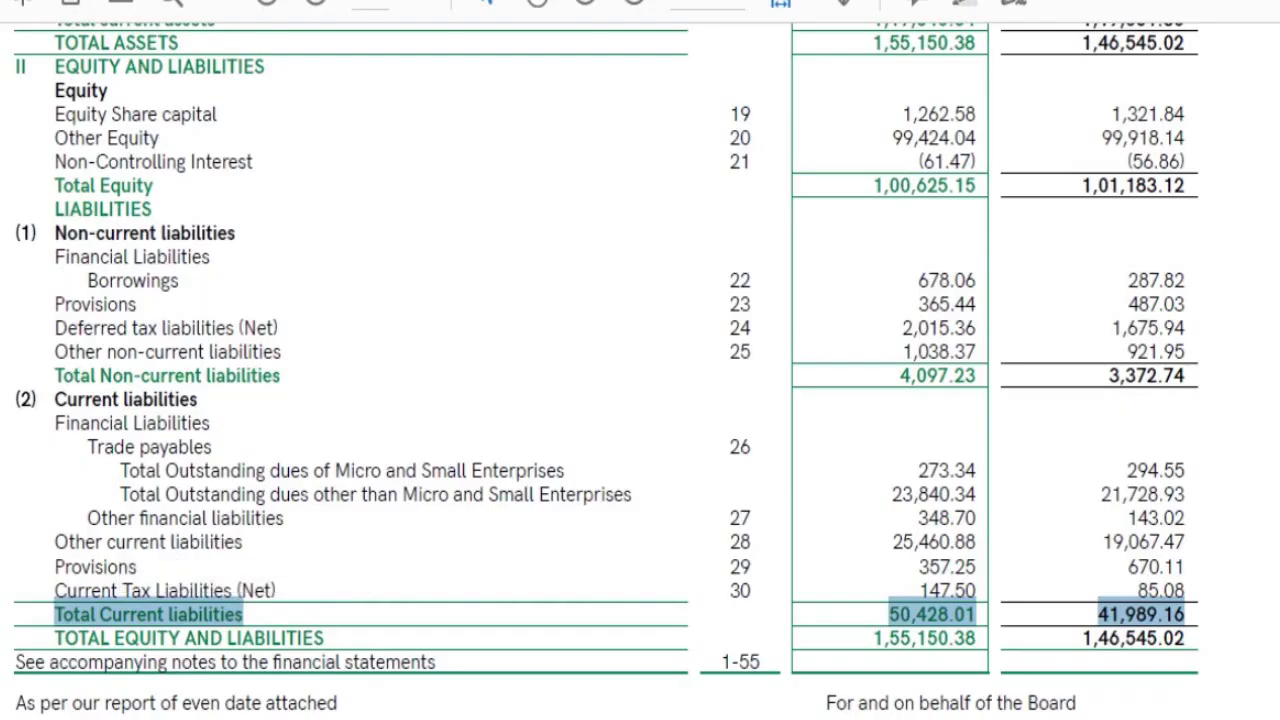
pyautogui.tripleClick(289, 470)
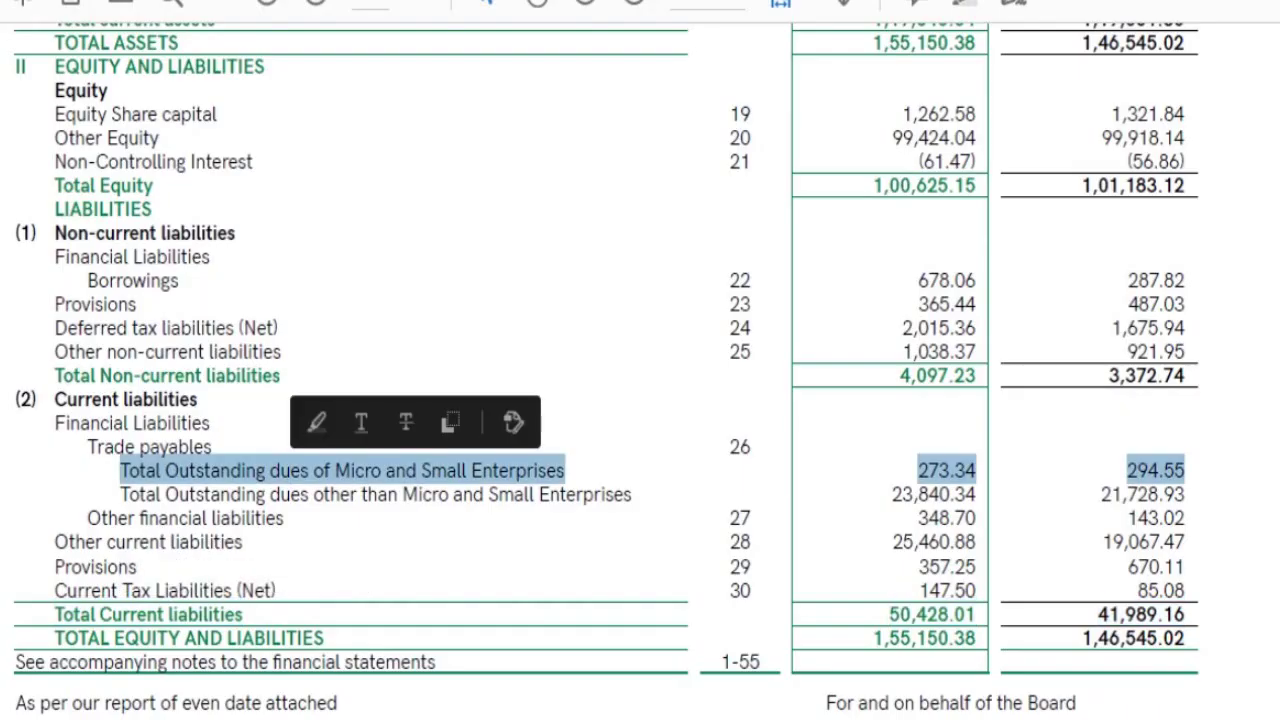
pyautogui.tripleClick(191, 494)
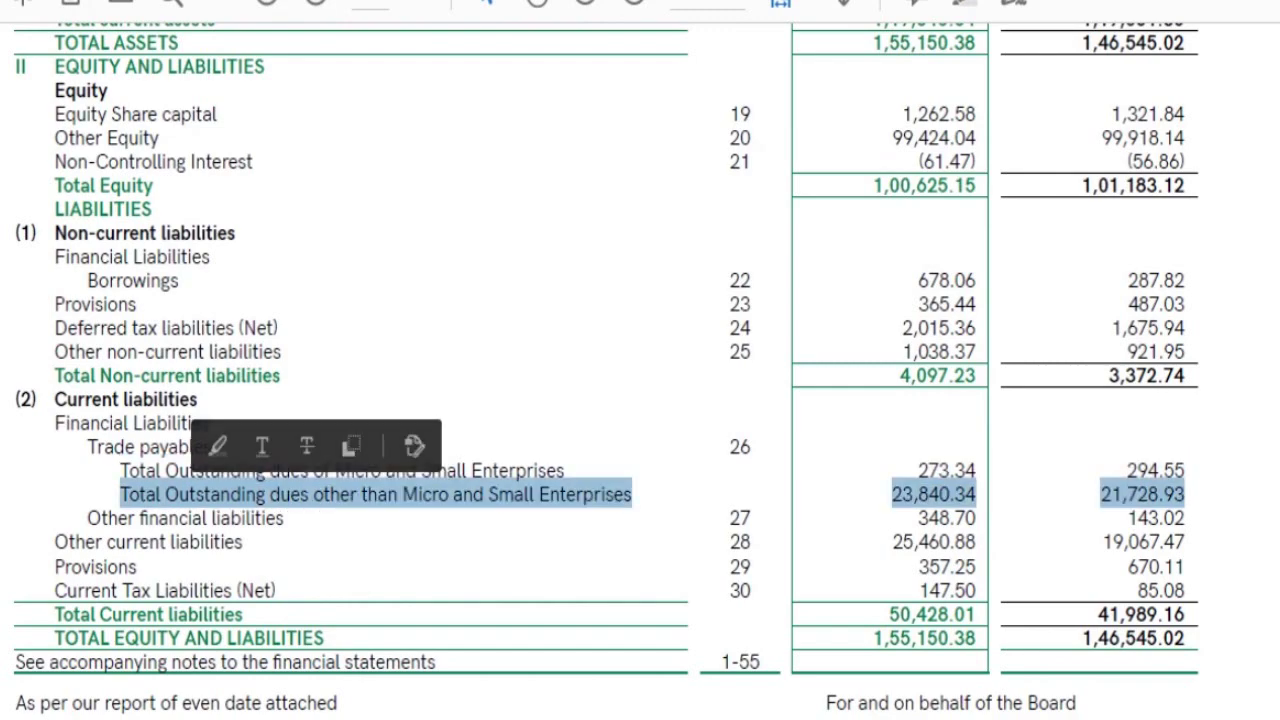
pyautogui.moveTo(978, 638); pyautogui.dragTo(926, 614)
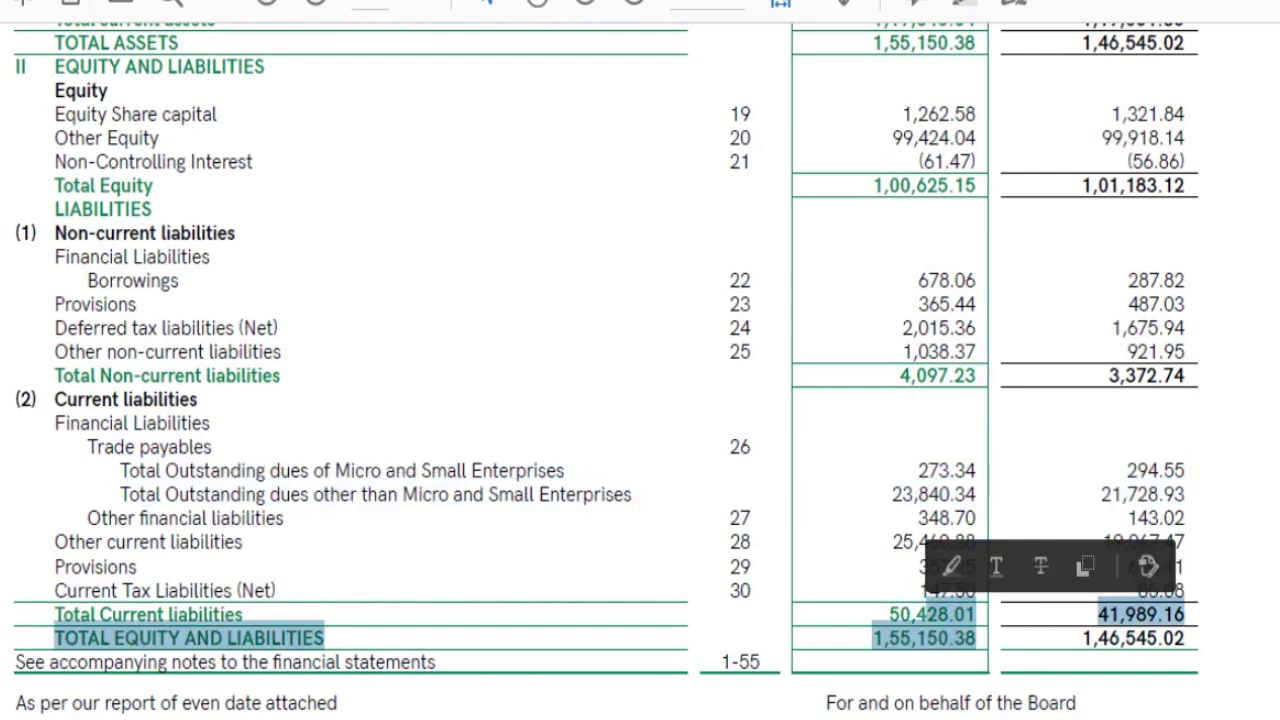
pyautogui.tripleClick(340, 494)
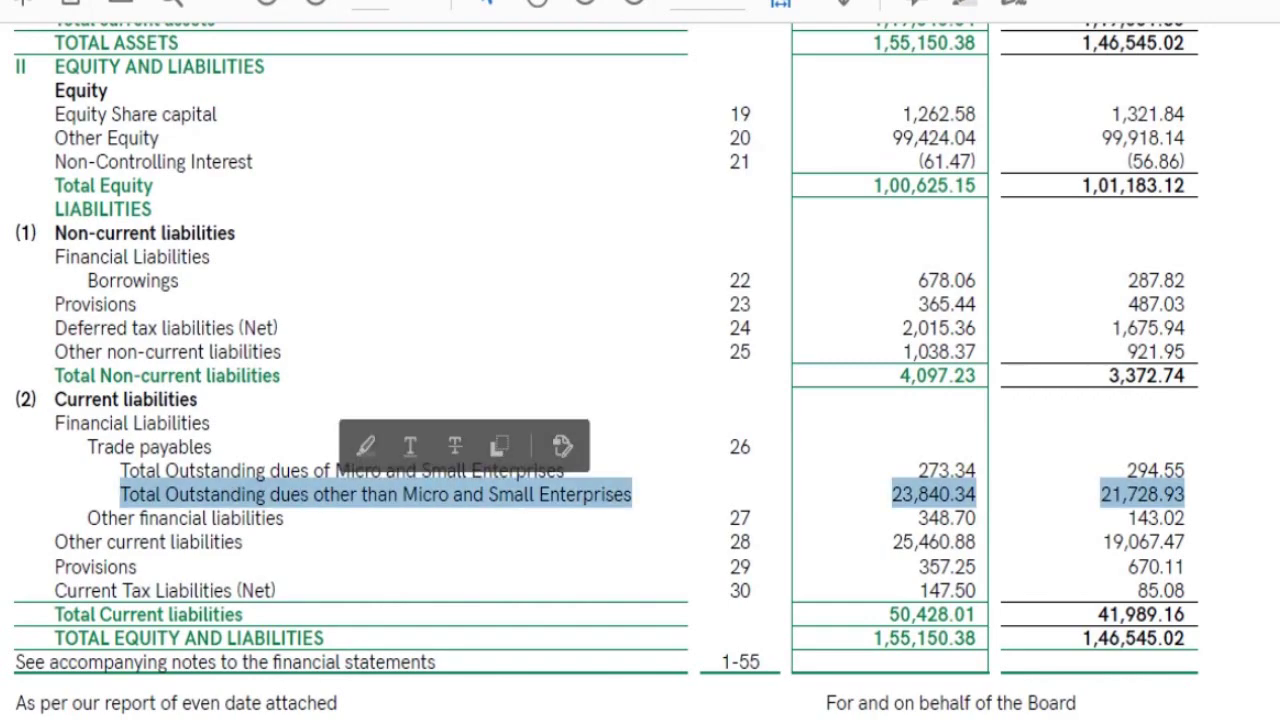
pyautogui.tripleClick(212, 542)
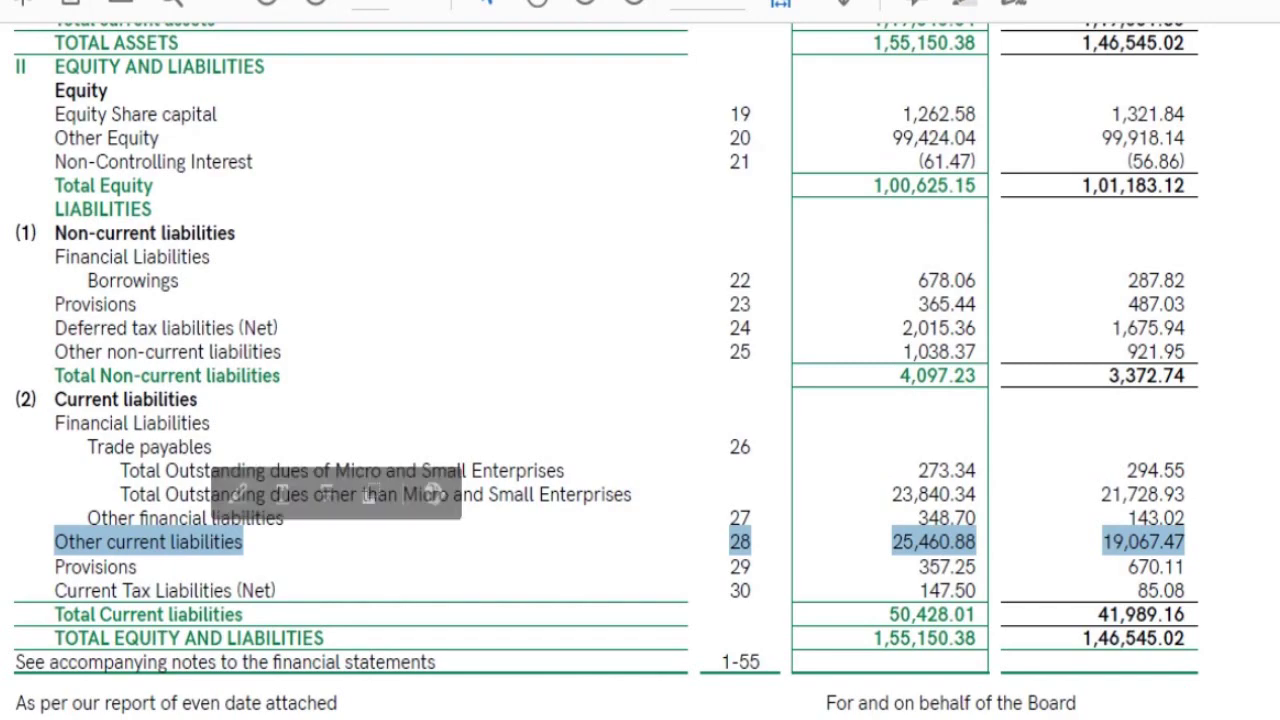
pyautogui.tripleClick(180, 471)
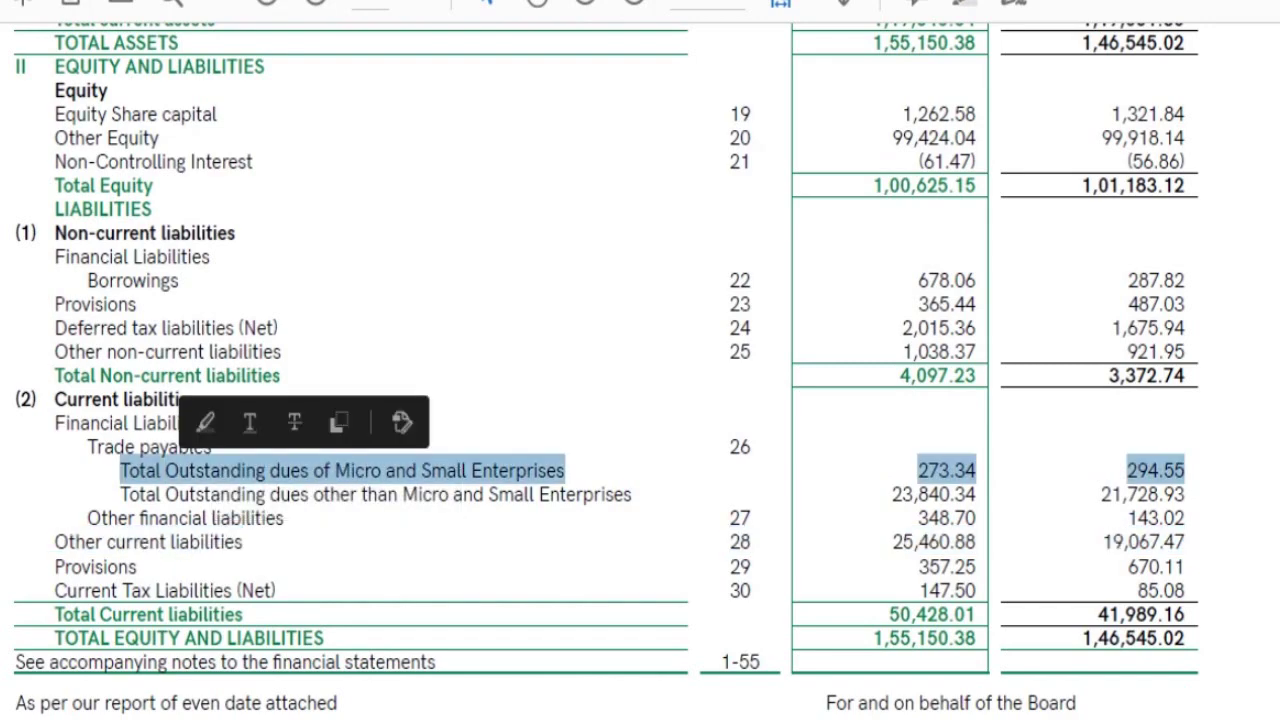
pyautogui.tripleClick(178, 495)
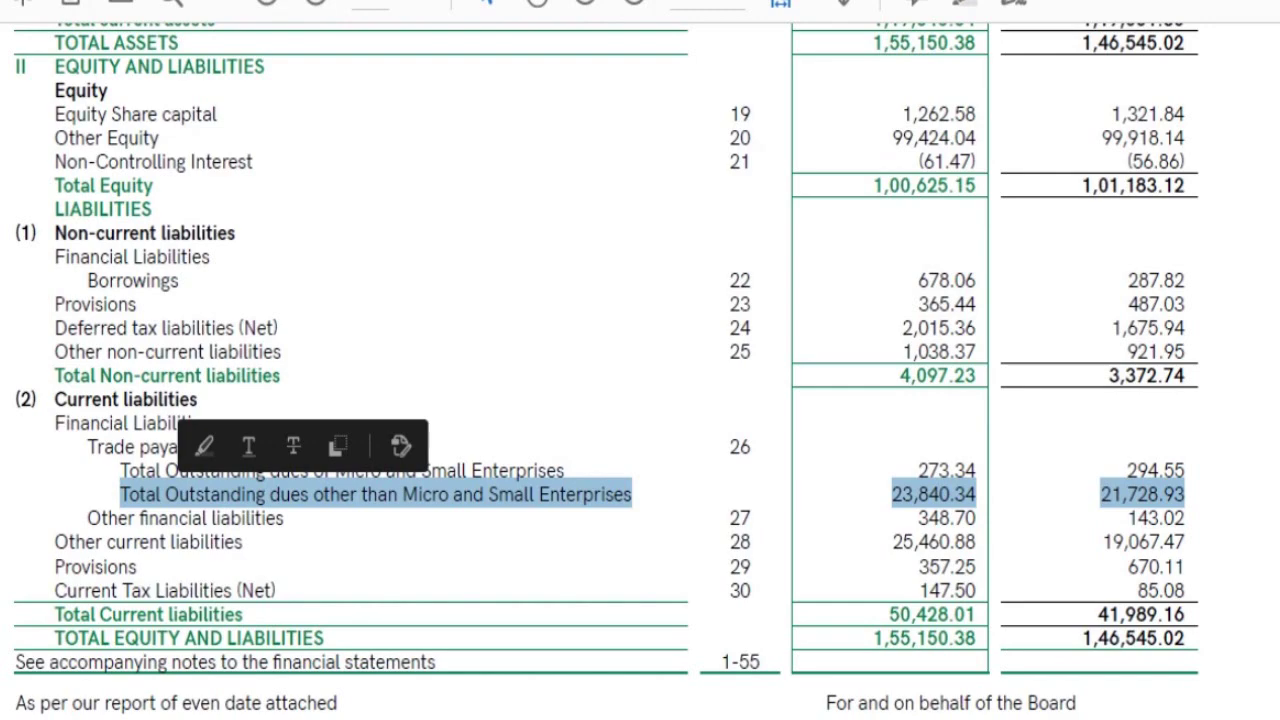
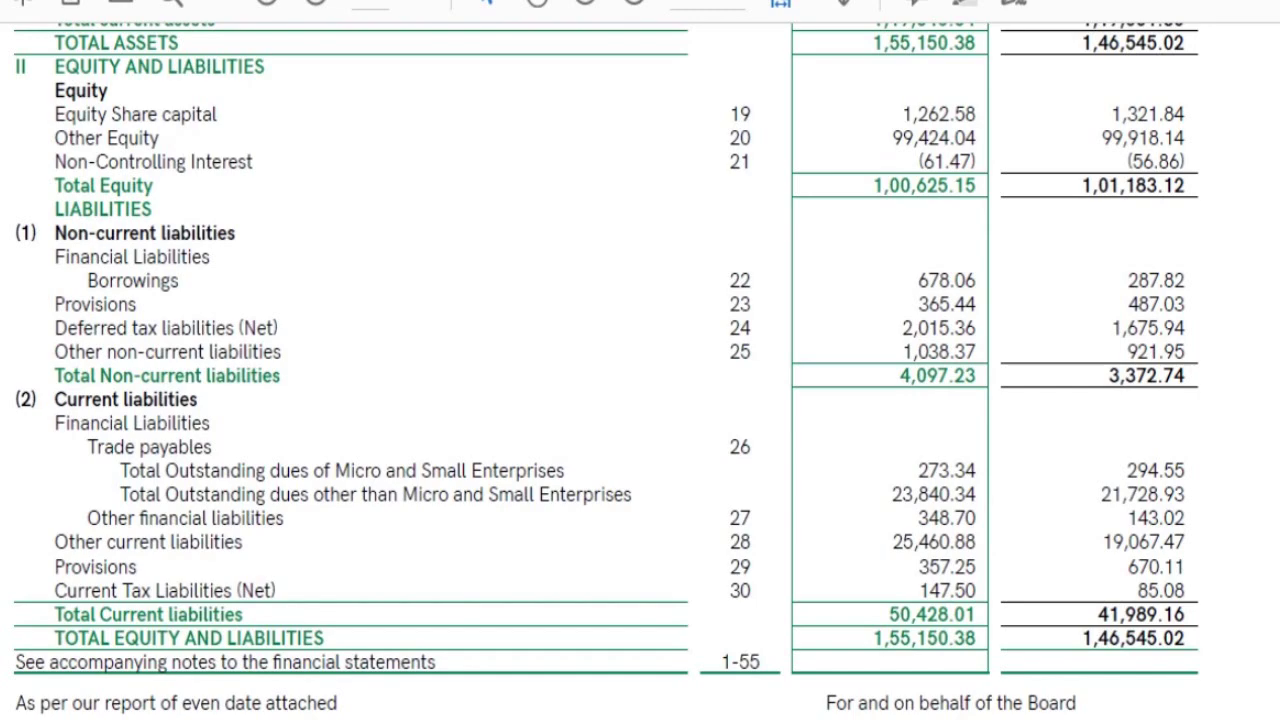
# - Examine the Trade receivables row under the balance sheet's current financial assets
pyautogui.scroll(3, 600, 370)
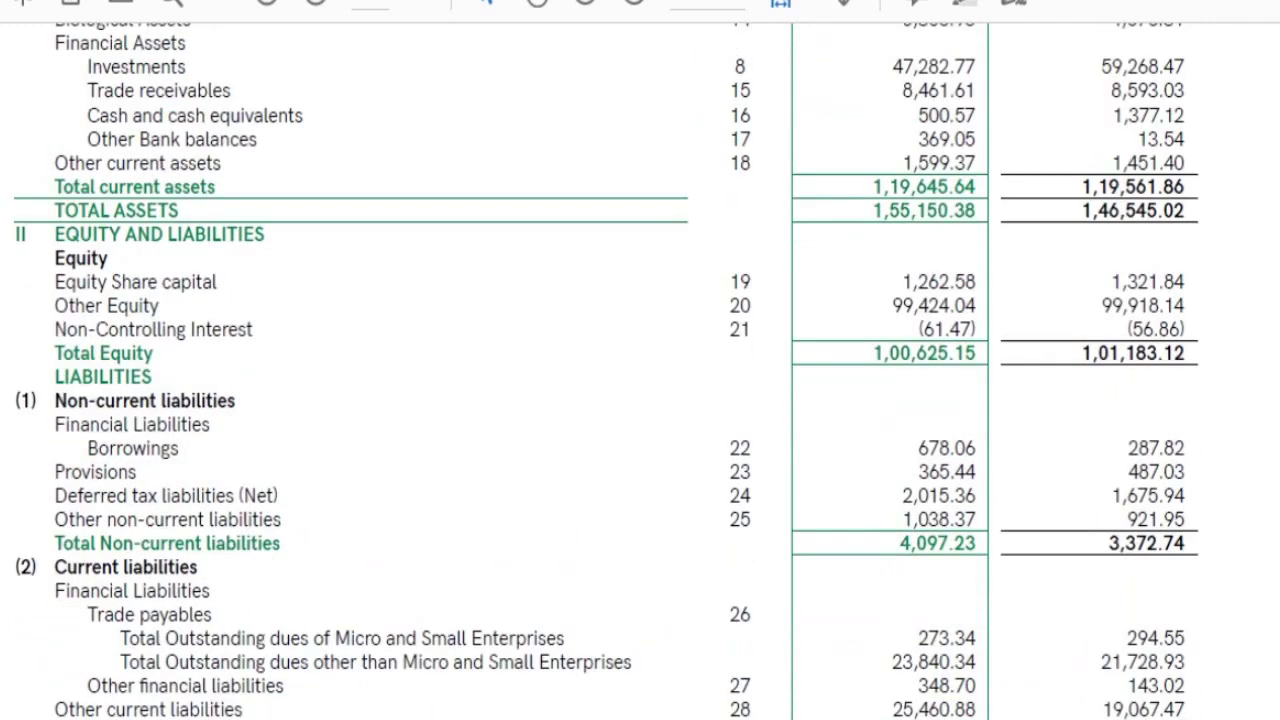
pyautogui.scroll(1, 600, 370)
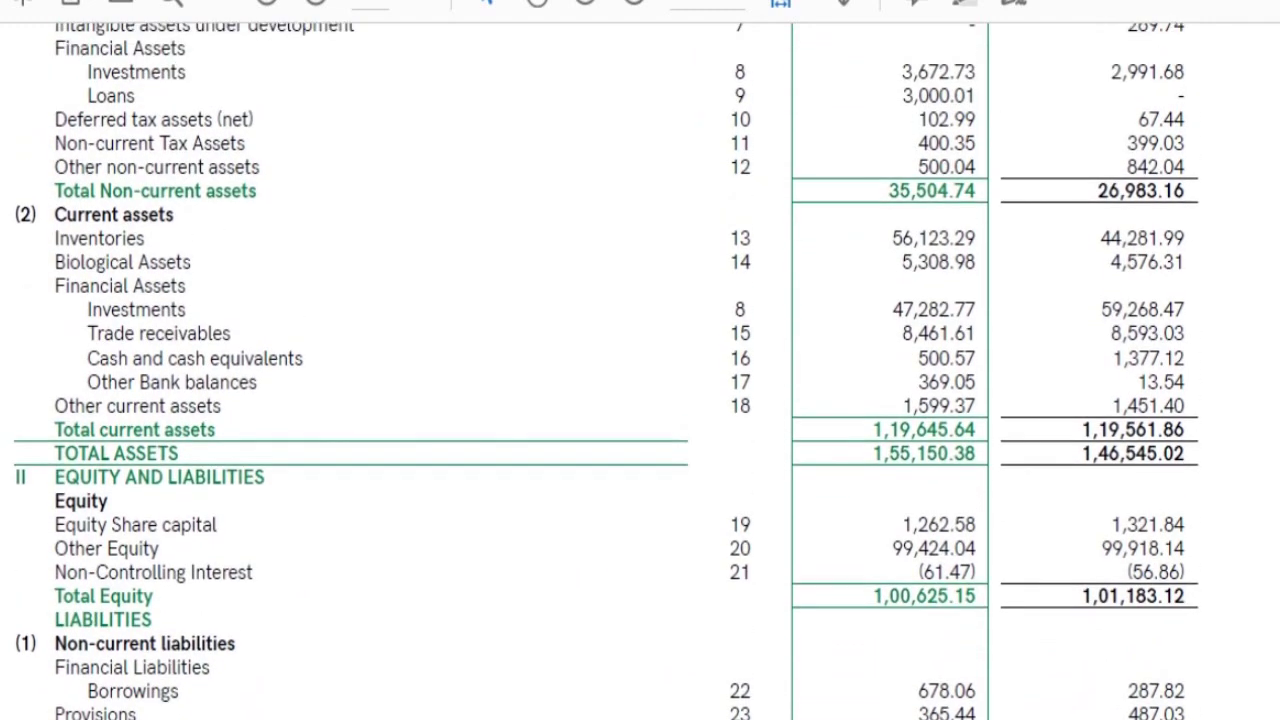
pyautogui.tripleClick(180, 332)
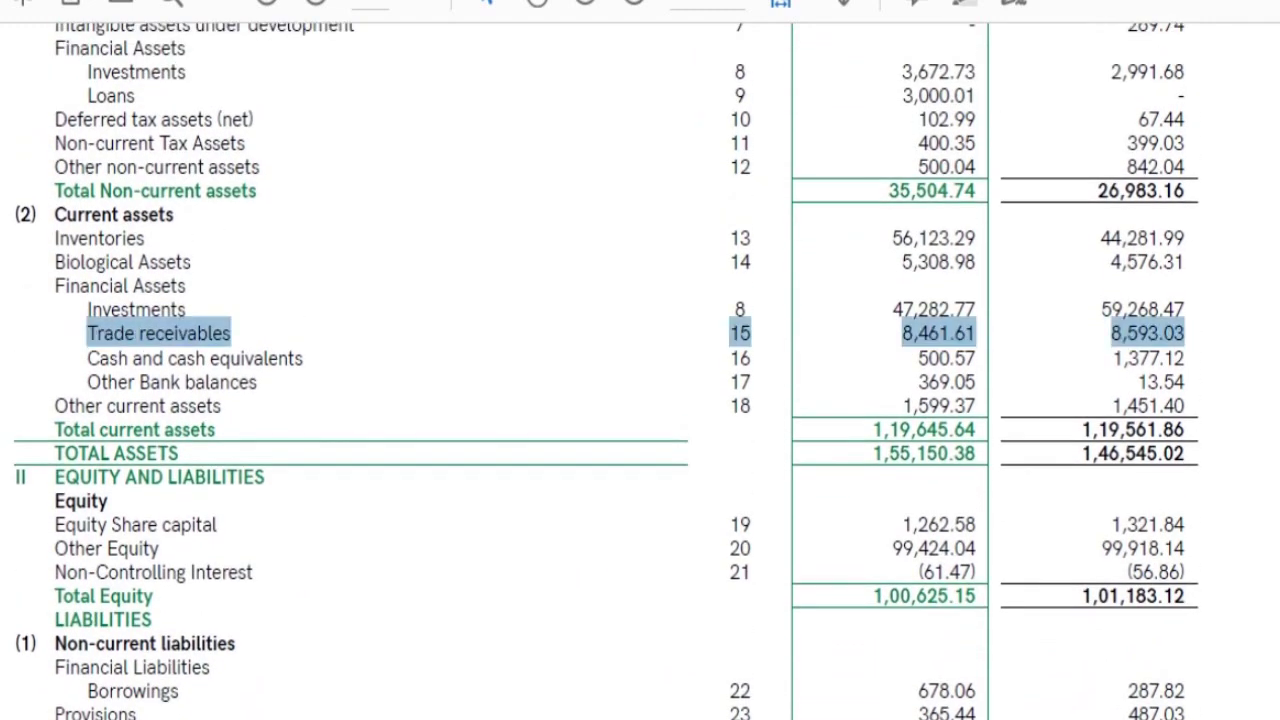
pyautogui.click(180, 332)
pyautogui.doubleClick(180, 333)
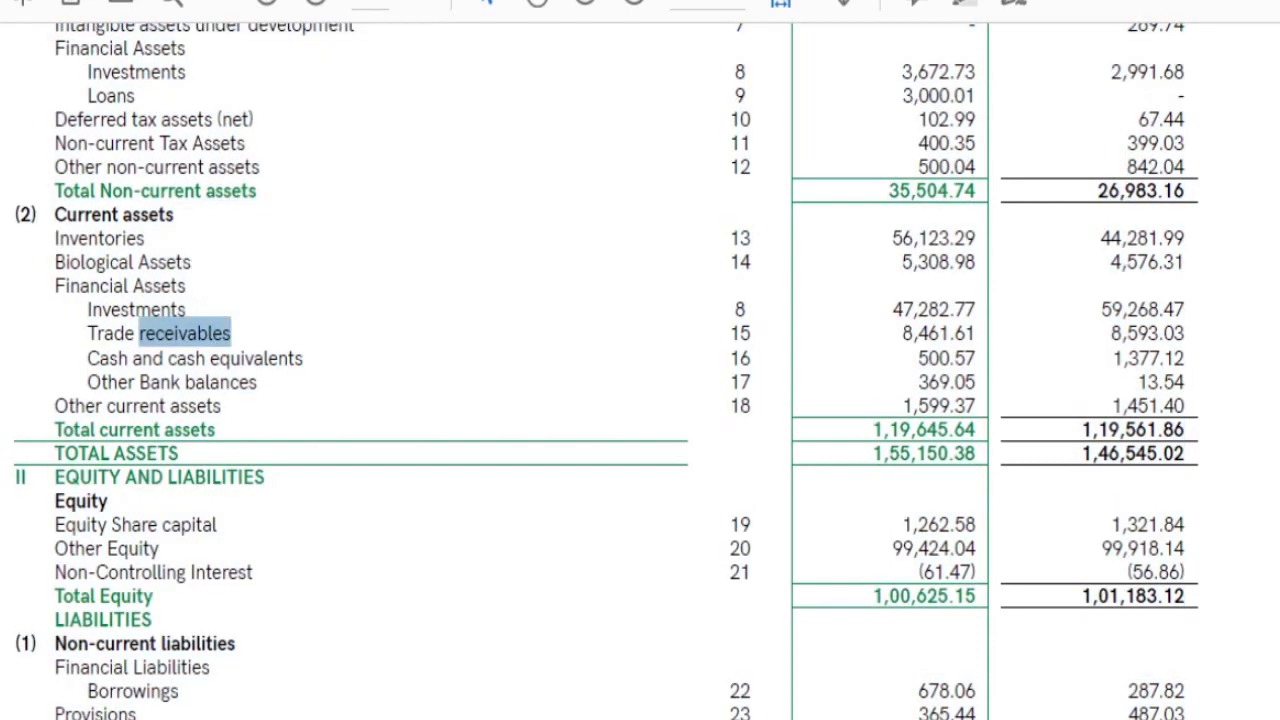
pyautogui.tripleClick(153, 333)
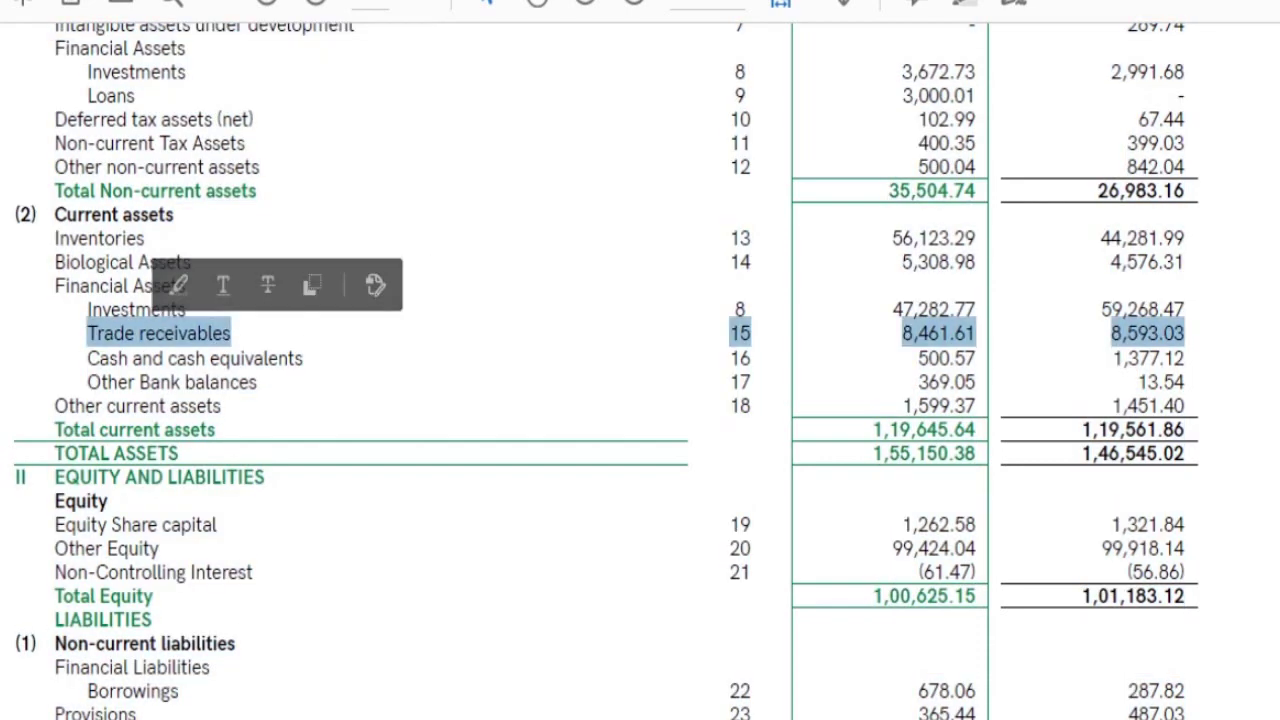
# - Examine the other current financial assets alongside the equity and liabilities sections of the Consolidated Balance Sheet
pyautogui.click(200, 382)
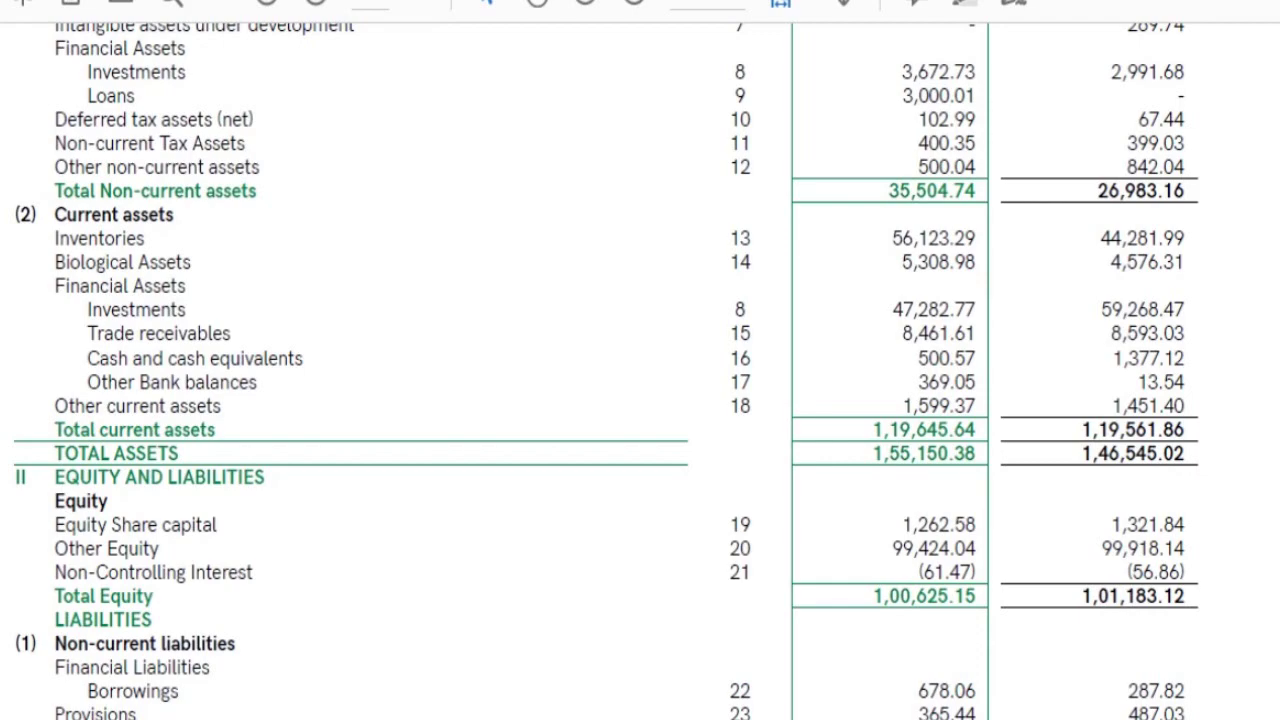
pyautogui.scroll(-4, 640, 370)
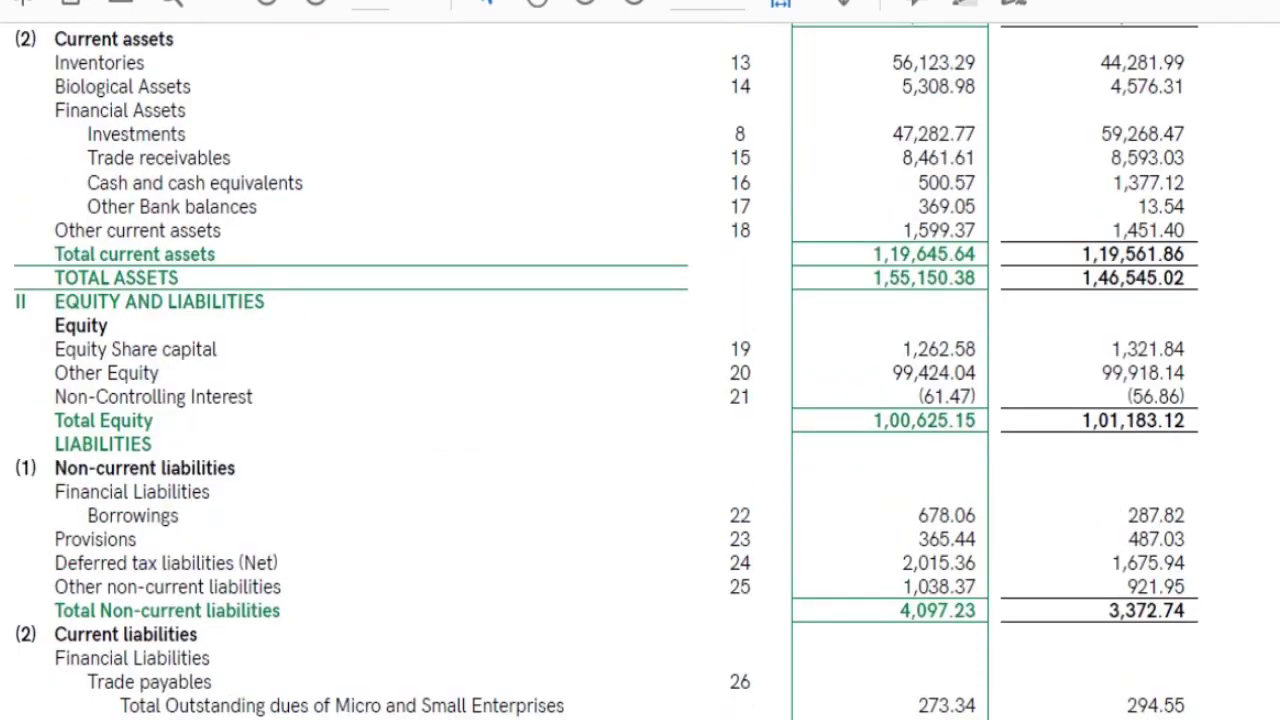
pyautogui.scroll(3, 640, 370)
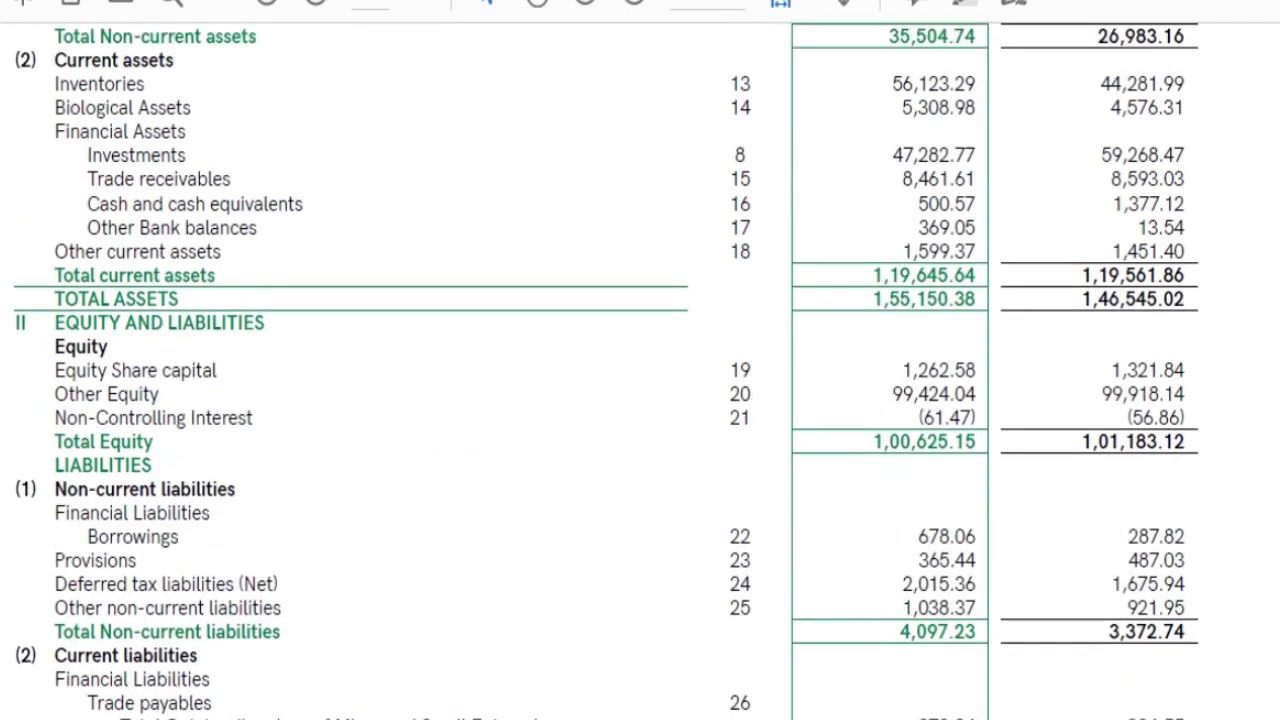
pyautogui.scroll(-1, 640, 370)
pyautogui.scroll(-4, 640, 370)
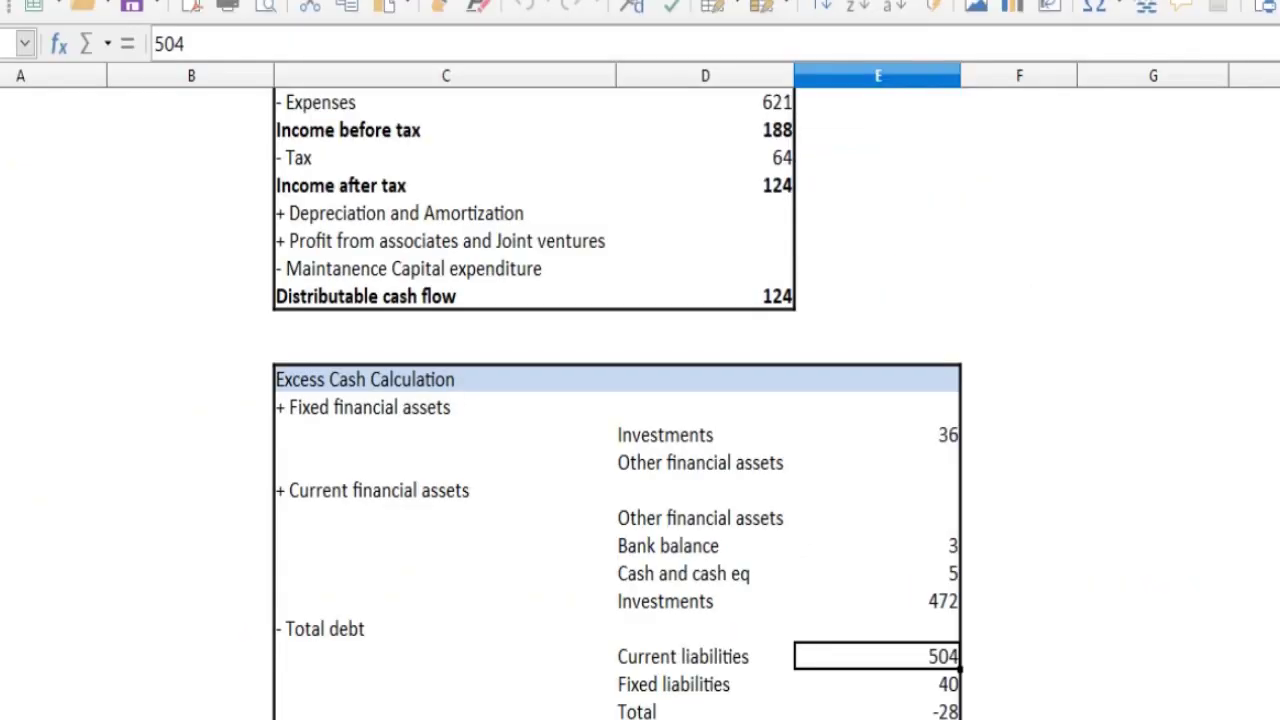
# - Switch to the spreadsheet and inspect the Total formula under Total debt in the Excess Cash Calculation
pyautogui.press('Down')
pyautogui.press('Down')
pyautogui.press('Down')
pyautogui.press('Down')
pyautogui.press('Up')
pyautogui.press('Up')
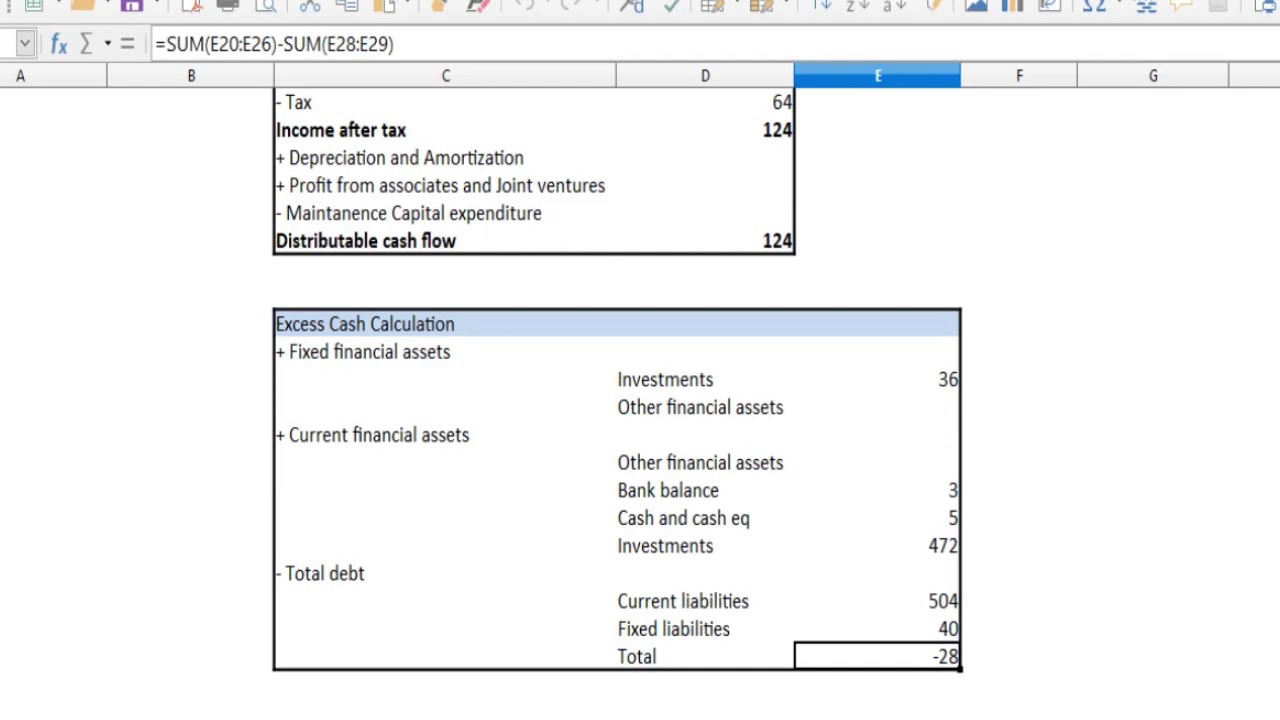
pyautogui.press('Down')
pyautogui.press('Down')
pyautogui.press('Down')
# - Go back up through the Excess Cash Calculation and inspect the Distributable cash flow formula
pyautogui.press('Up')
pyautogui.press('Up')
pyautogui.press('Up')
pyautogui.press('Up')
pyautogui.press('Up')
pyautogui.press('Up')
pyautogui.press('Up')
pyautogui.press('Up')
pyautogui.press('Up')
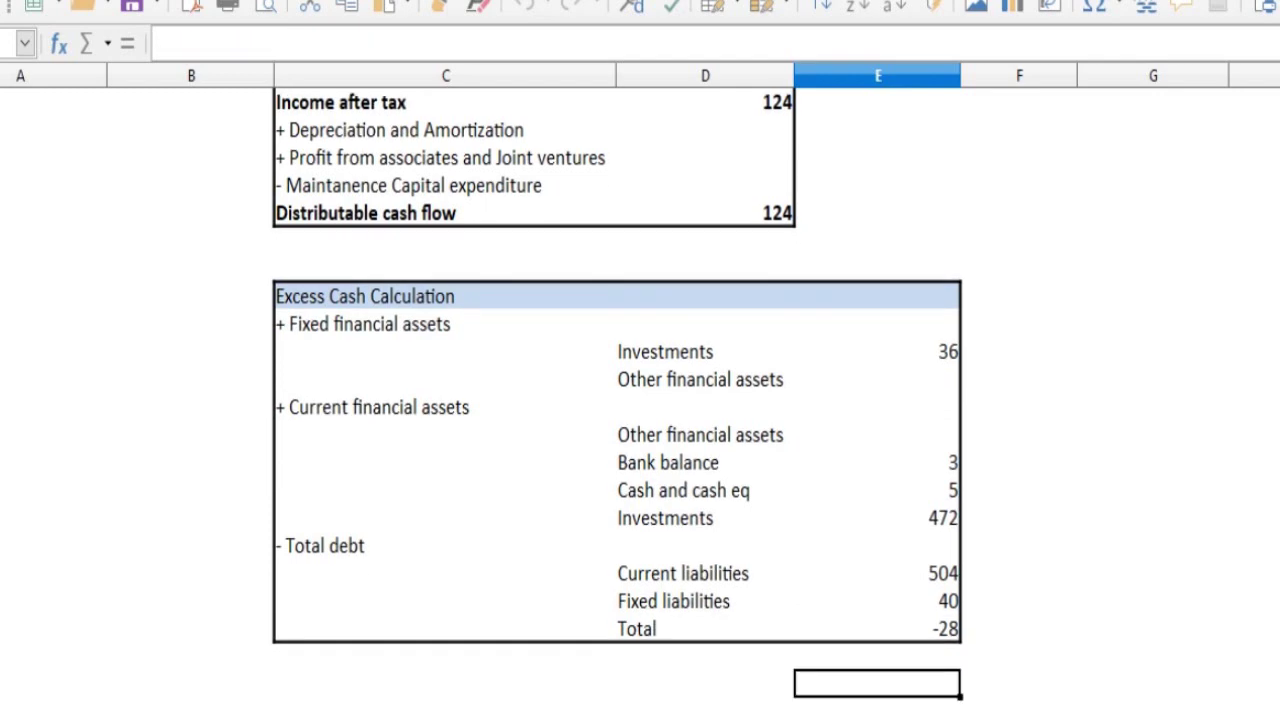
pyautogui.press('Up')
pyautogui.press('Up')
pyautogui.press('Up')
pyautogui.press('Up')
pyautogui.press('Up')
pyautogui.press('Up')
pyautogui.press('Up')
pyautogui.press('Up')
pyautogui.press('Left')
pyautogui.press('Up')
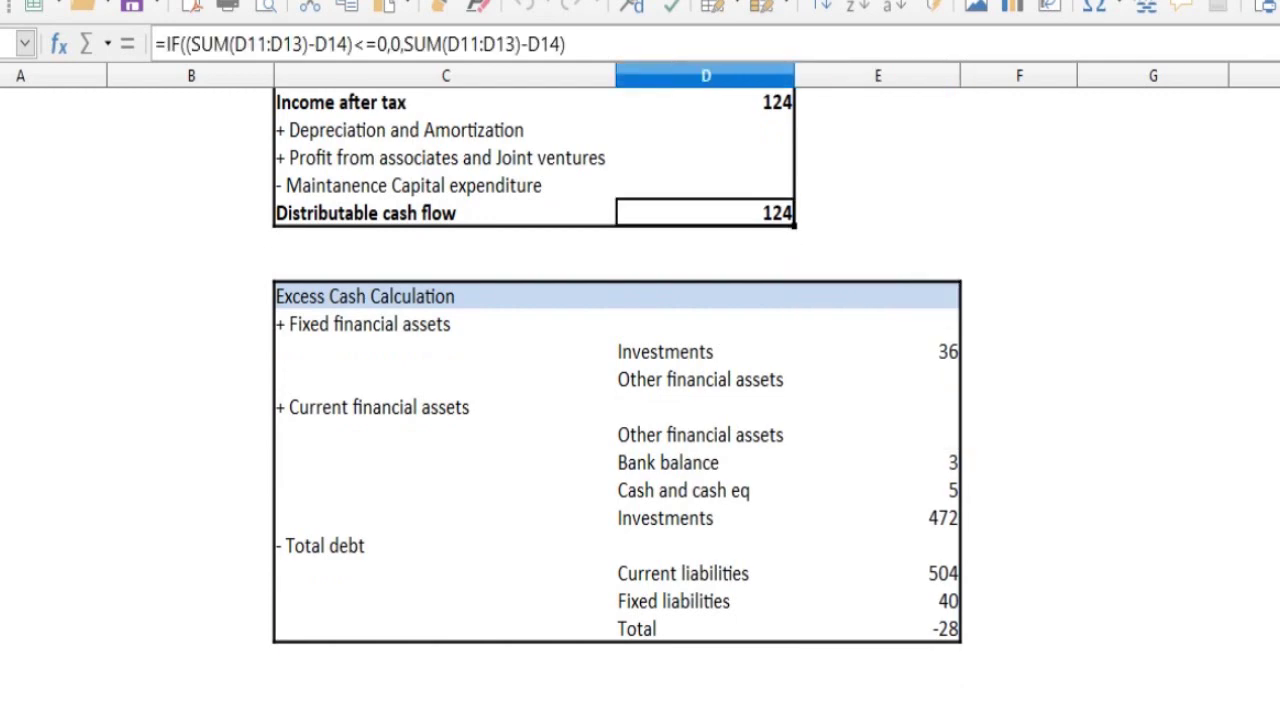
# - Compare the Distributable cash flow with the Total of the Excess Cash Calculation
pyautogui.press('Down')
pyautogui.press('Down')
pyautogui.press('Down')
pyautogui.press('Down')
pyautogui.press('Down')
pyautogui.press('Down')
pyautogui.press('Down')
pyautogui.press('Down')
pyautogui.press('Down')
pyautogui.press('Down')
pyautogui.press('Down')
pyautogui.press('Down')
pyautogui.press('Down')
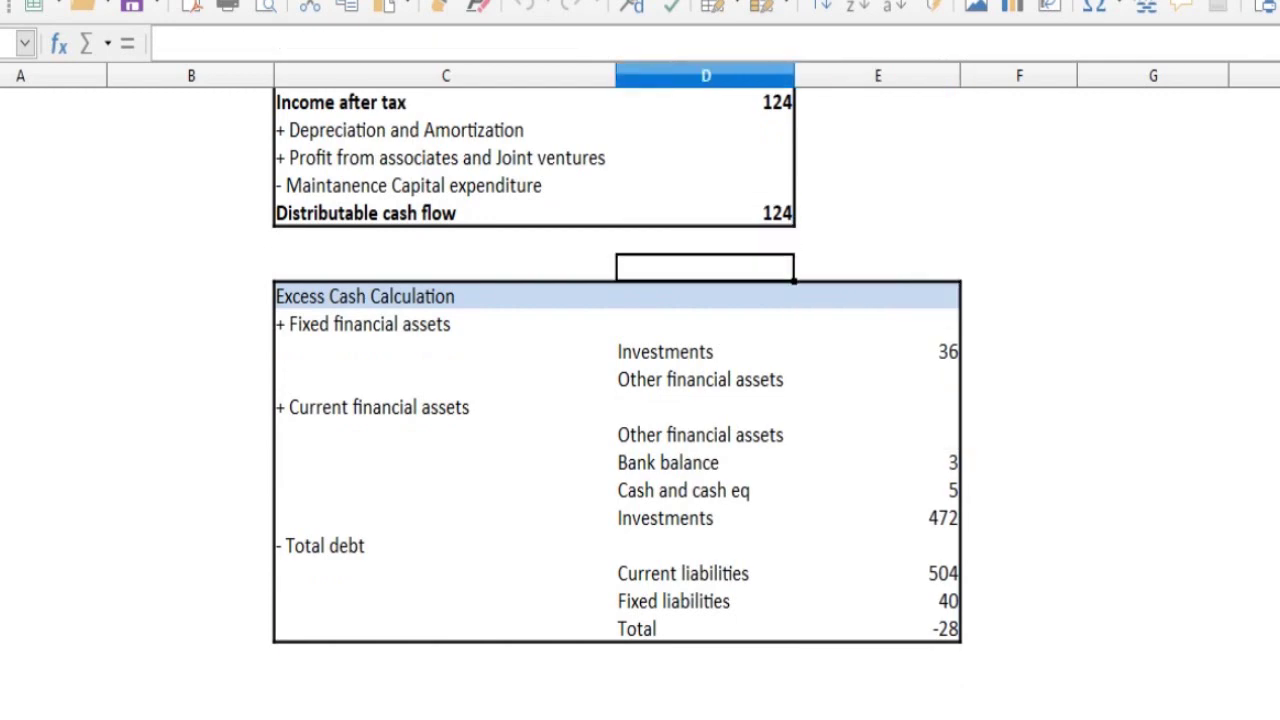
pyautogui.press('Down')
pyautogui.press('Down')
pyautogui.press('Right')
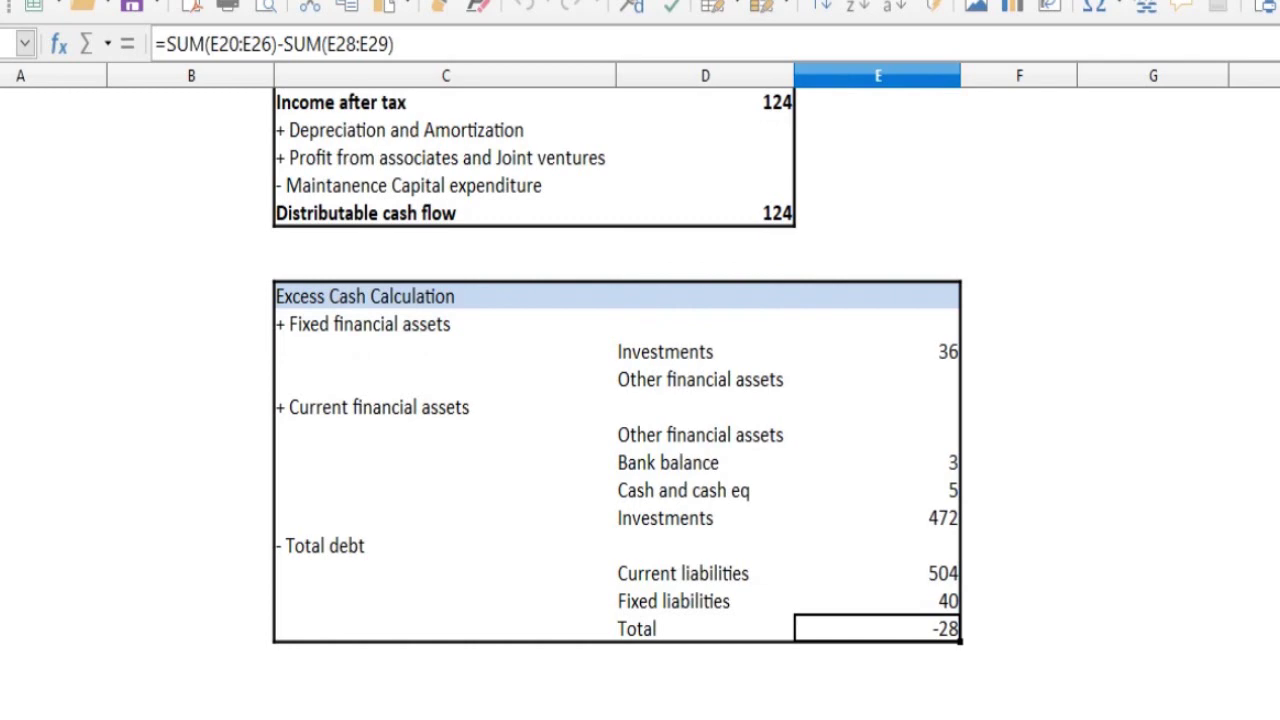
# - Examine the + excess cash formula and the Investment needed @ column in the valuation table
pyautogui.press('Down')
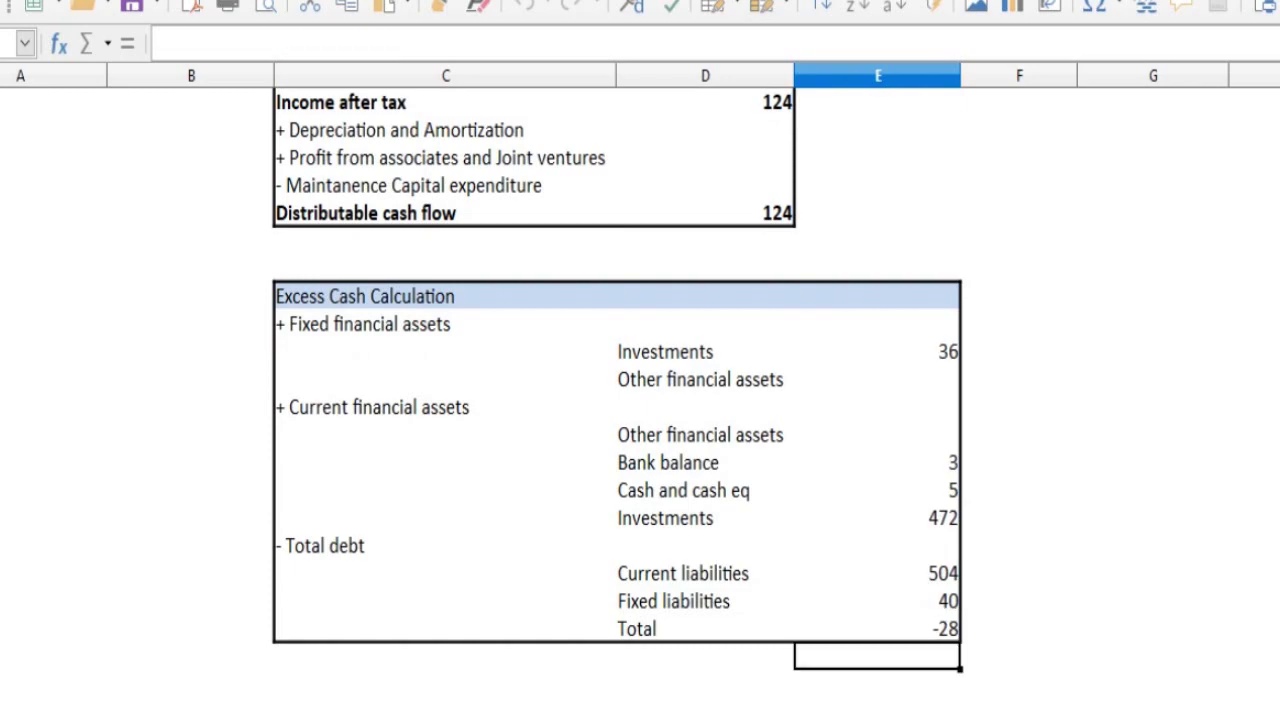
pyautogui.press('Down')
pyautogui.press('Down')
pyautogui.press('Down')
pyautogui.press('Down')
pyautogui.press('Down')
pyautogui.press('Down')
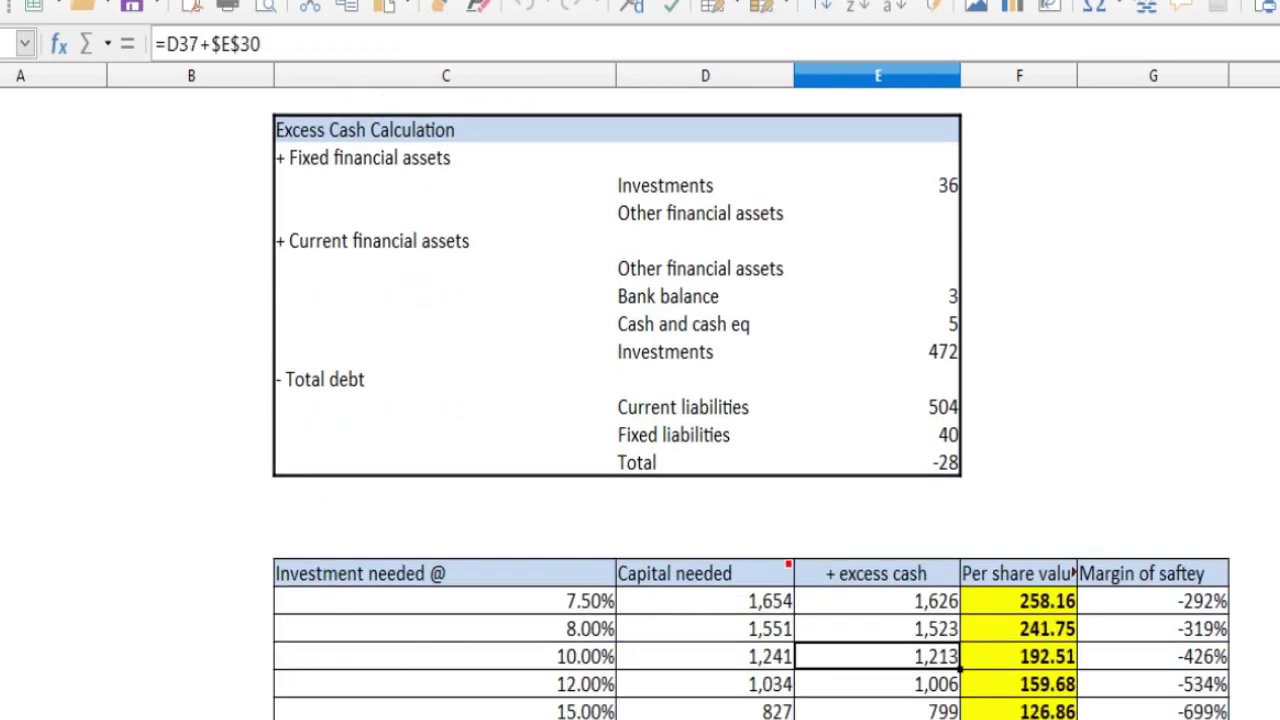
pyautogui.press('Up')
pyautogui.press('Up')
pyautogui.press('Left')
pyautogui.press('Left')
pyautogui.press('Up')
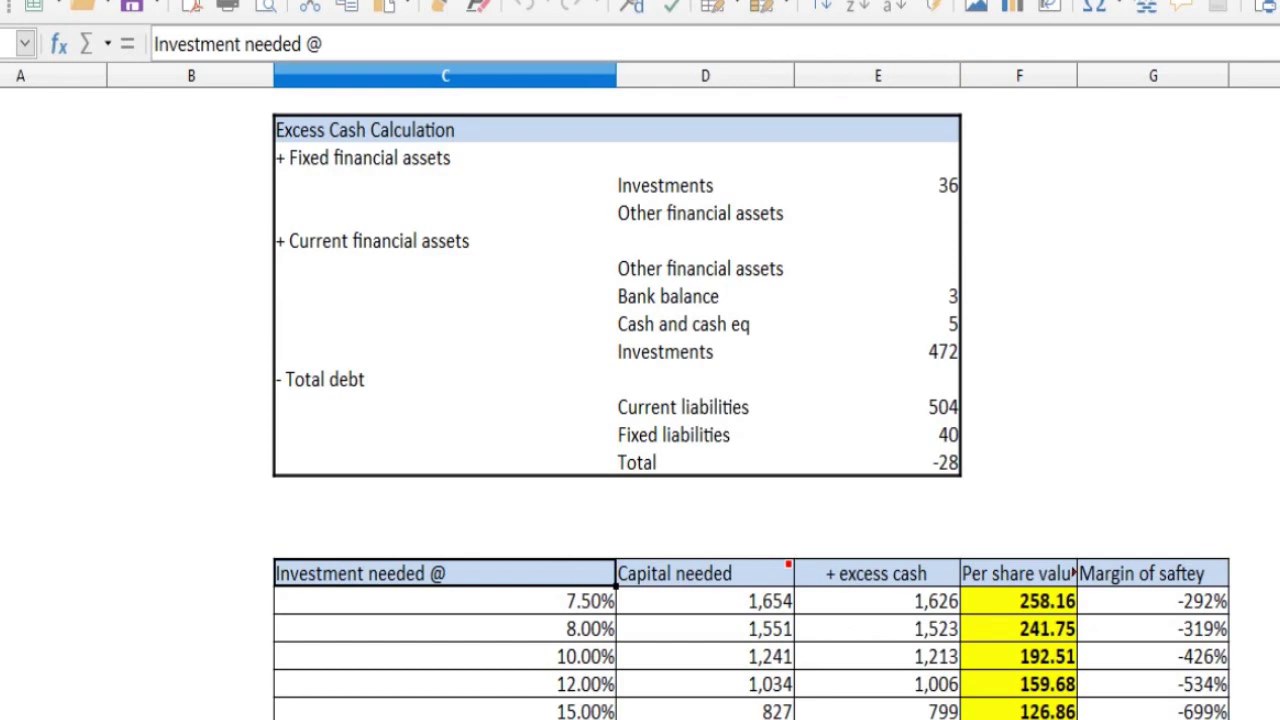
# - Return from the valuation table to the Distributable cash flow that feeds the capital calculation
pyautogui.press('Up')
pyautogui.press('Up')
pyautogui.press('Up')
pyautogui.press('Up')
pyautogui.press('Up')
pyautogui.press('Up')
pyautogui.press('Up')
pyautogui.press('Up')
pyautogui.press('Up')
pyautogui.press('Up')
pyautogui.press('Up')
pyautogui.press('Up')
pyautogui.press('Up')
pyautogui.press('Up')
pyautogui.press('Up')
pyautogui.press('Up')
pyautogui.press('Up')
pyautogui.press('Up')
pyautogui.press('Up')
pyautogui.press('Up')
pyautogui.press('Down')
pyautogui.press('Right')
pyautogui.press('Down')
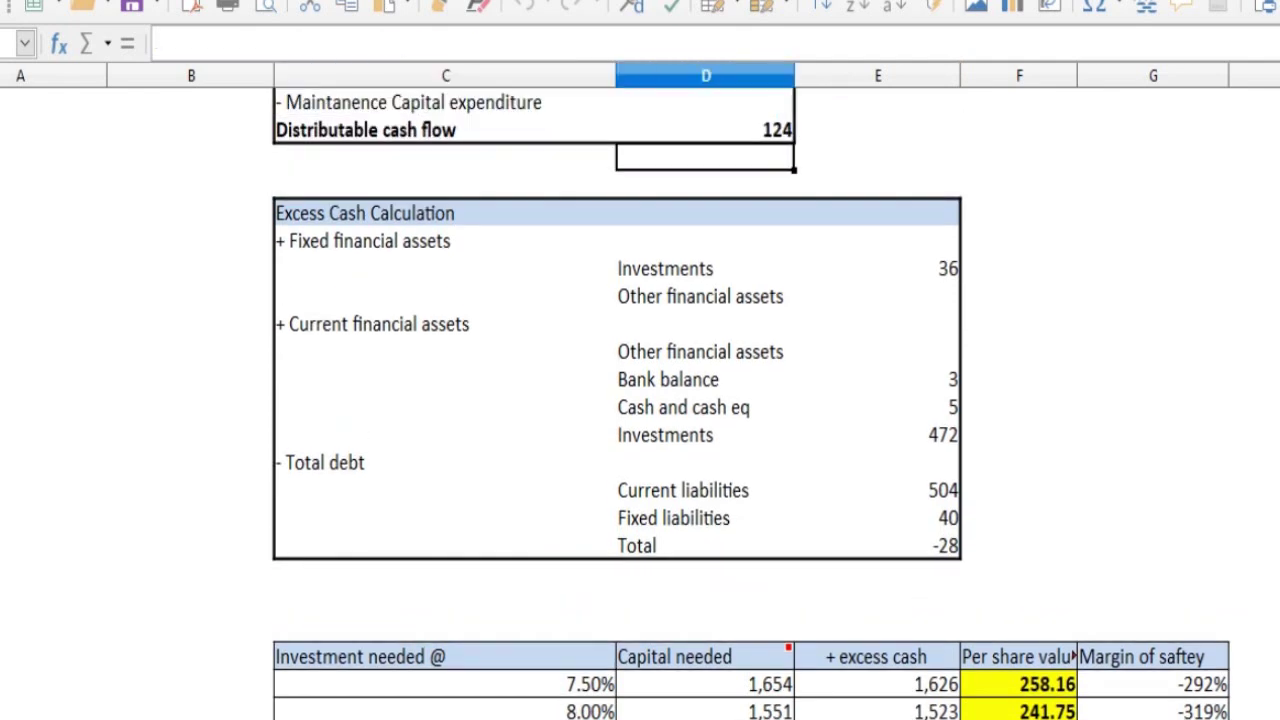
# - Inspect the Capital needed formula in the 7.50% row of the valuation table
pyautogui.press('Down')
pyautogui.press('Down')
pyautogui.press('Down')
pyautogui.press('Down')
pyautogui.press('Down')
pyautogui.press('Down')
pyautogui.press('Down')
pyautogui.press('Down')
pyautogui.press('Down')
pyautogui.press('Down')
pyautogui.press('Down')
pyautogui.press('Down')
pyautogui.press('Down')
pyautogui.press('Down')
pyautogui.press('Down')
pyautogui.press('Down')
pyautogui.press('Down')
pyautogui.press('Down')
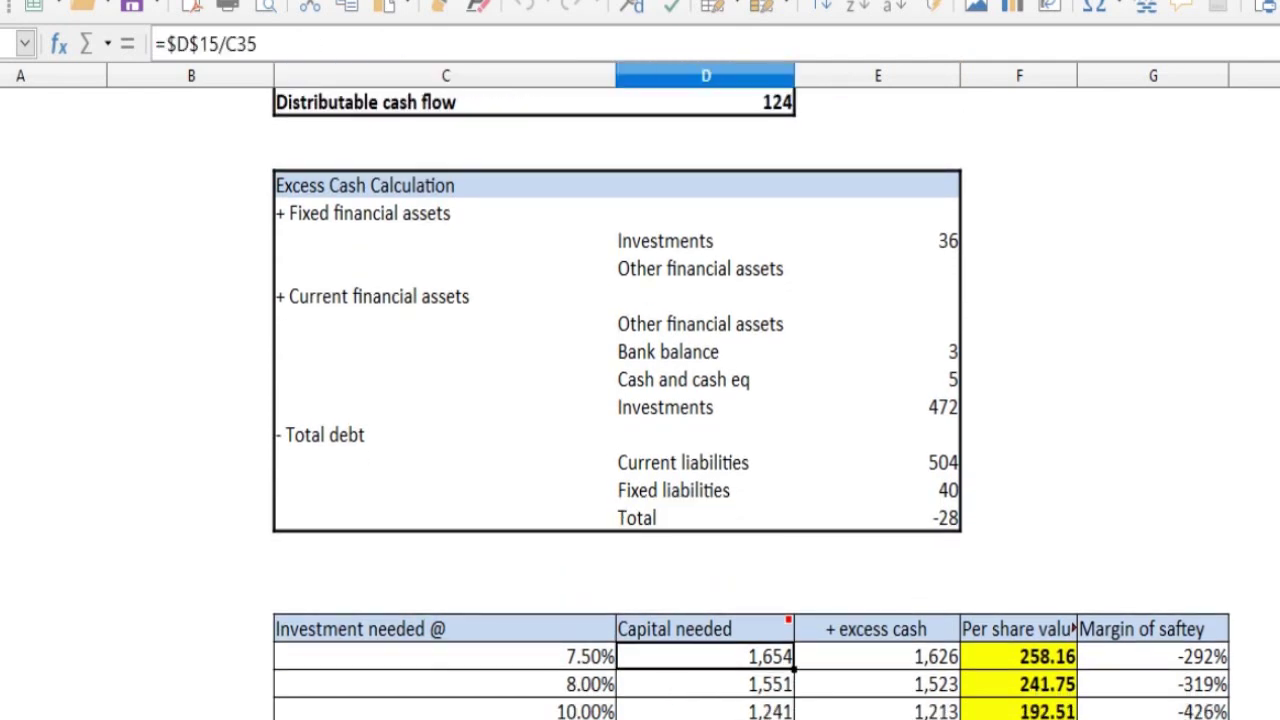
# - Compare the 7.50% investment rate with its Capital needed and the values in the rows below it
pyautogui.press('Left')
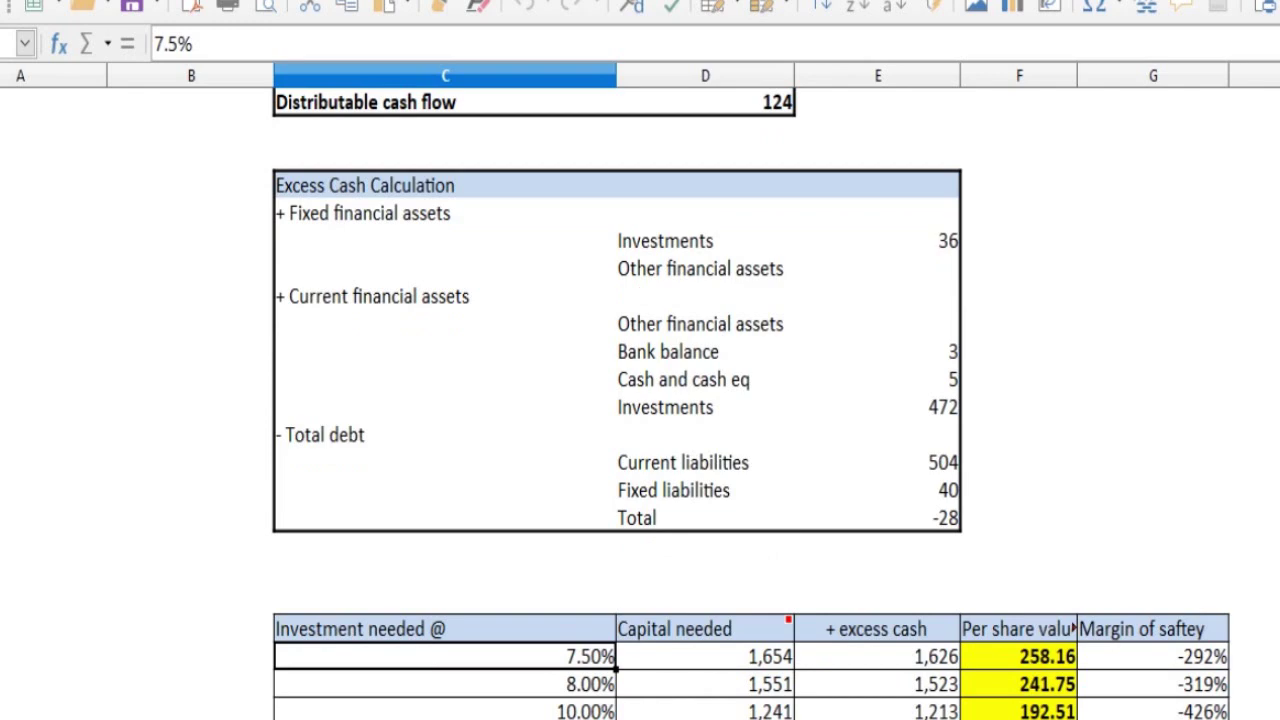
pyautogui.press('Right')
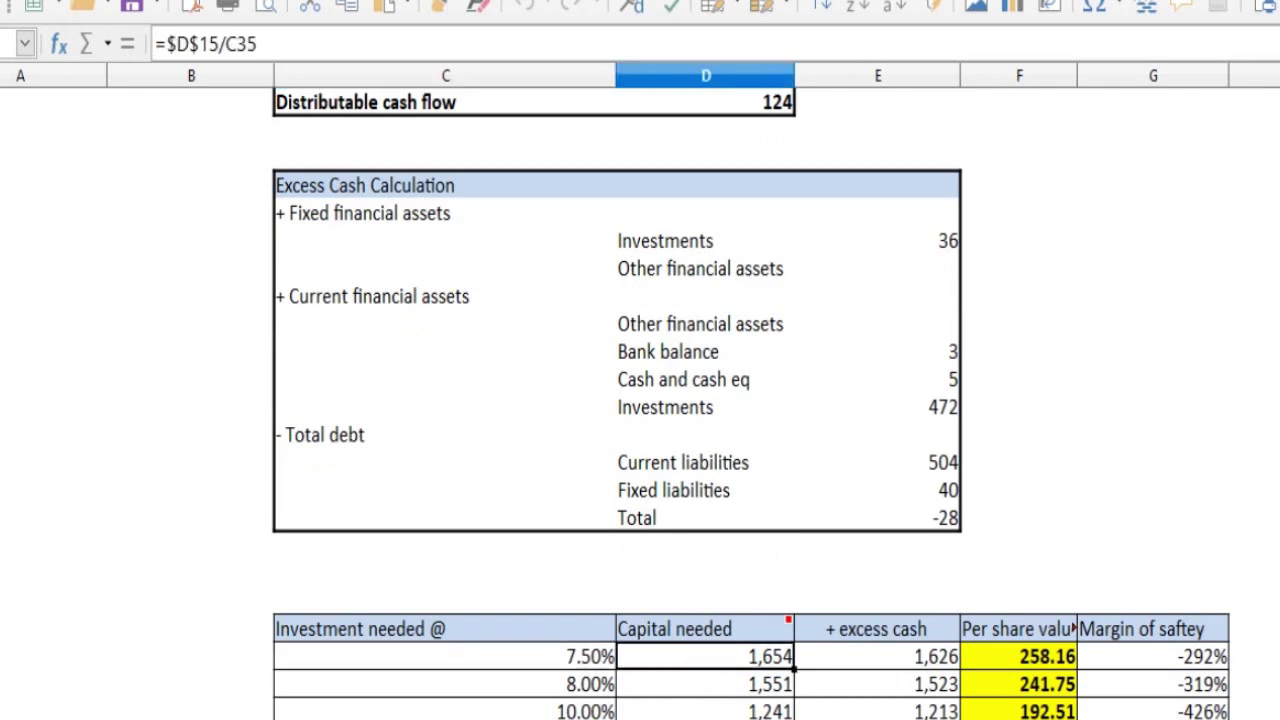
pyautogui.press('Down')
pyautogui.press('Down')
pyautogui.press('Up')
pyautogui.press('Up')
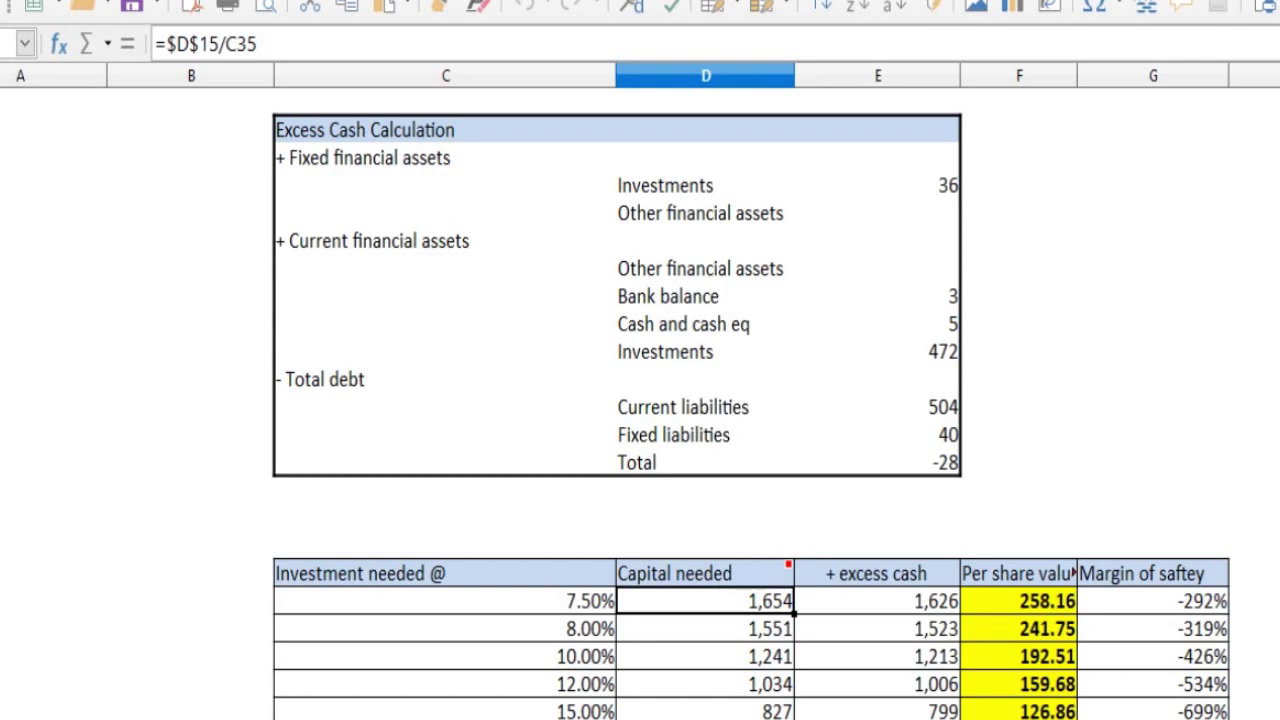
# - Trace the Capital needed formula's reference back up to the Distributable cash flow
pyautogui.press('Up')
pyautogui.press('Up')
pyautogui.press('Up')
pyautogui.press('Up')
pyautogui.press('Up')
pyautogui.press('Up')
pyautogui.press('Up')
pyautogui.press('Up')
pyautogui.press('Up')
pyautogui.press('Up')
pyautogui.press('Up')
pyautogui.press('Up')
pyautogui.press('Up')
pyautogui.press('Up')
pyautogui.press('Up')
pyautogui.press('Up')
pyautogui.press('Up')
pyautogui.press('Up')
pyautogui.press('Up')
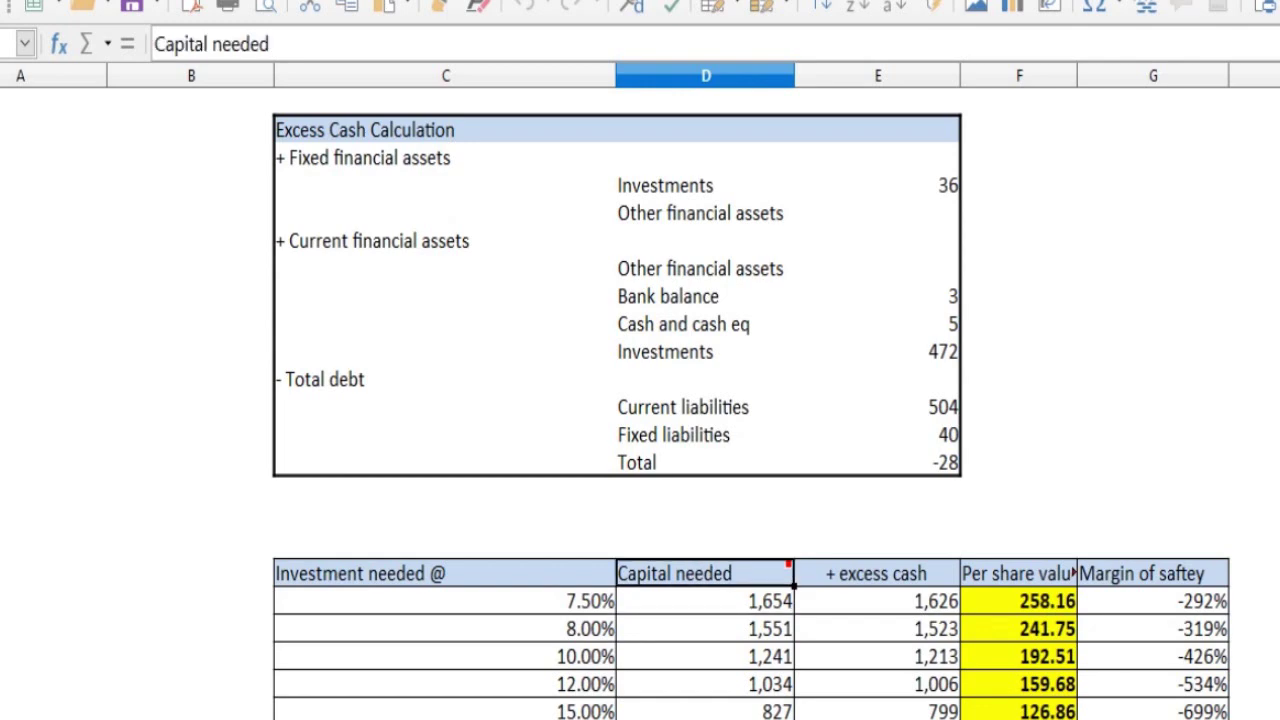
pyautogui.press('Up')
# - Look over the Excess Cash Calculation lines between the Distributable cash flow and the valuation table
pyautogui.press('Down')
pyautogui.press('Down')
pyautogui.press('Down')
pyautogui.press('Down')
pyautogui.press('Down')
pyautogui.press('Down')
pyautogui.press('Down')
pyautogui.press('Down')
pyautogui.press('Down')
pyautogui.press('Down')
pyautogui.press('Down')
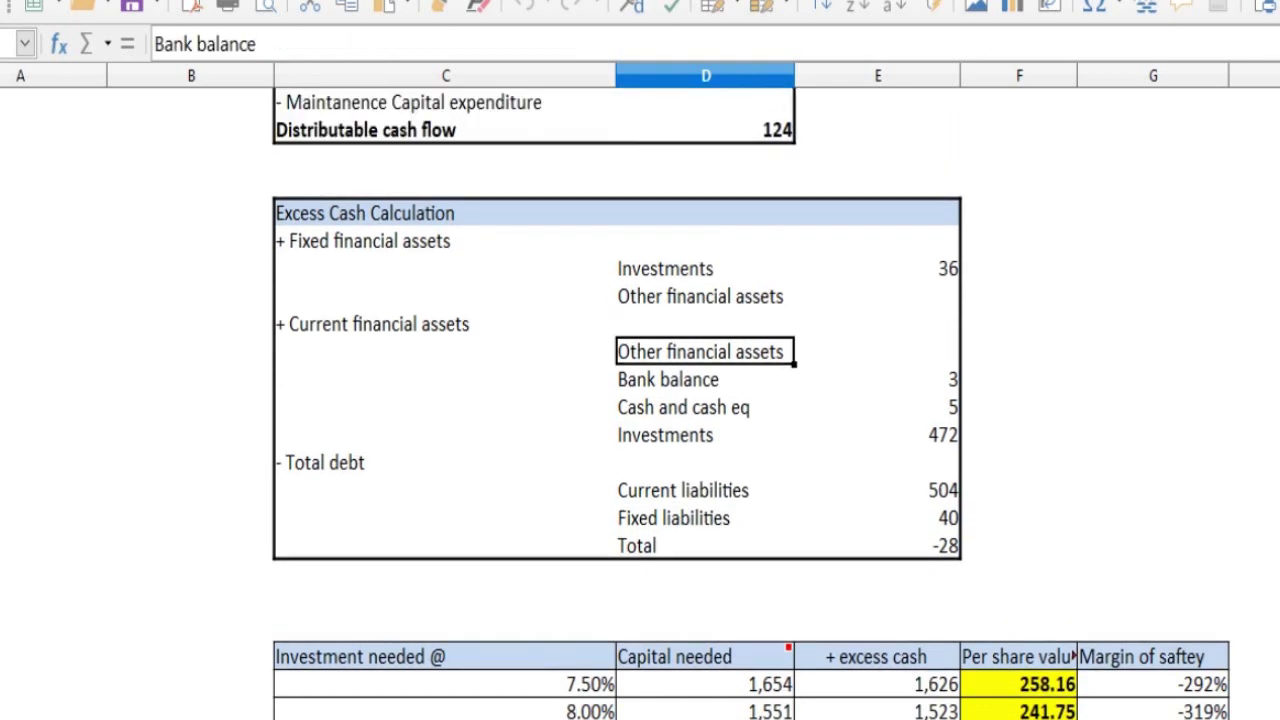
pyautogui.press('Up')
pyautogui.press('Up')
pyautogui.press('Up')
pyautogui.press('Up')
pyautogui.press('Up')
pyautogui.press('Up')
pyautogui.press('Up')
pyautogui.press('Up')
pyautogui.press('Up')
pyautogui.press('Up')
# - Examine the Capital needed column of the valuation table down to the formula in its 15.00% row
pyautogui.press('Down')
pyautogui.press('Down')
pyautogui.press('Down')
pyautogui.press('Down')
pyautogui.press('Down')
pyautogui.press('Down')
pyautogui.press('Down')
pyautogui.press('Down')
pyautogui.press('Down')
pyautogui.press('Down')
pyautogui.press('Down')
pyautogui.press('Down')
pyautogui.press('Down')
pyautogui.press('Down')
pyautogui.press('Down')
pyautogui.press('Down')
pyautogui.press('Down')
pyautogui.press('Down')
pyautogui.press('Down')
pyautogui.press('Down')
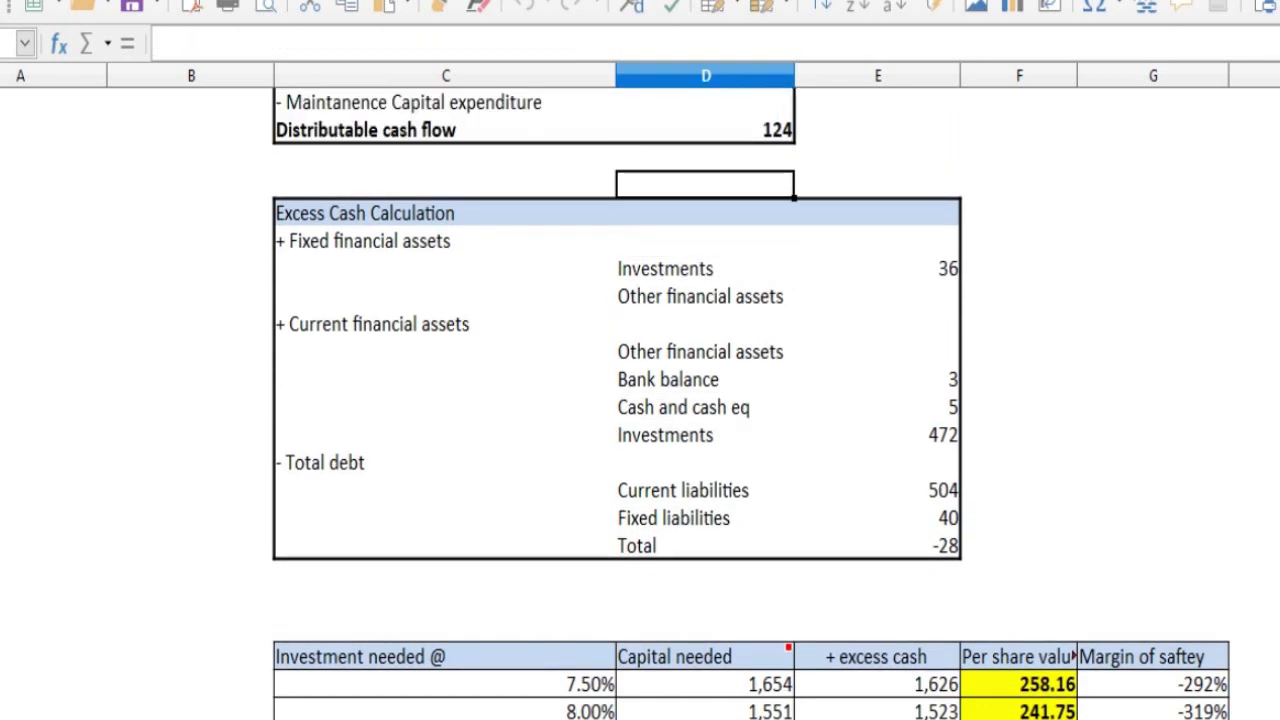
pyautogui.press('Down')
pyautogui.press('Down')
pyautogui.press('Down')
pyautogui.press('Down')
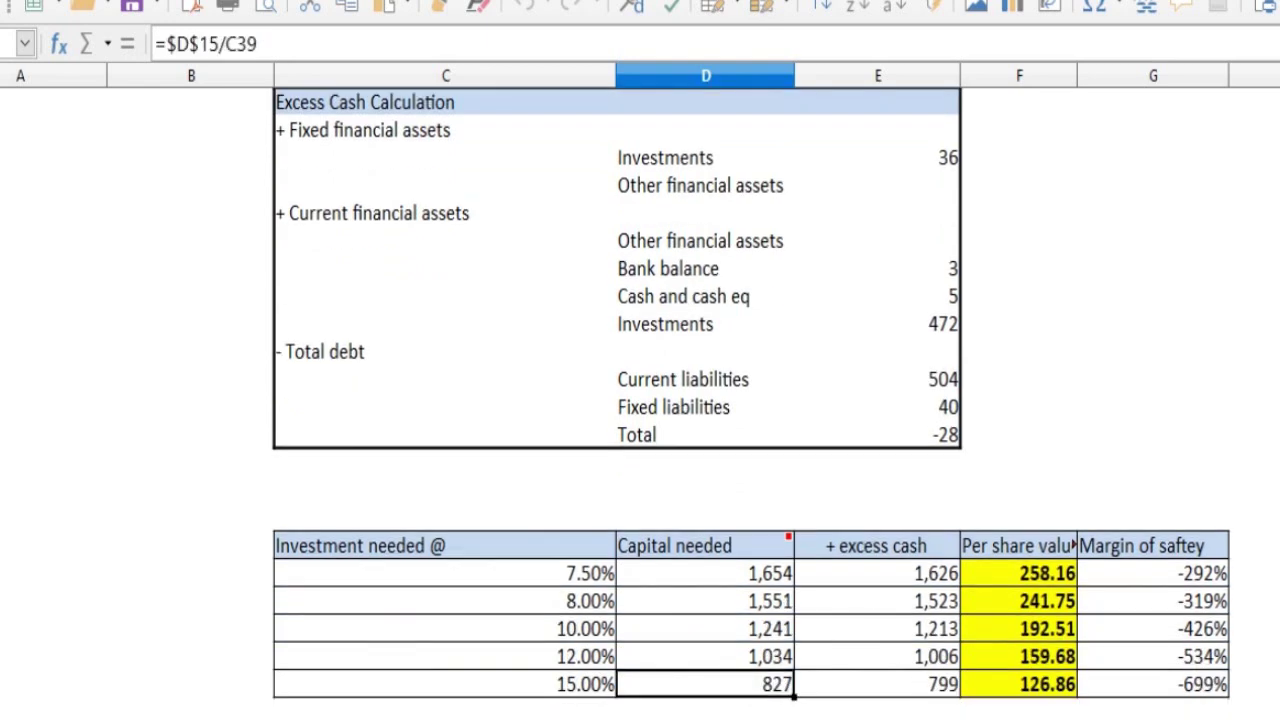
# - Check the 7.50% investment rate against the Capital needed formula that divides by it
pyautogui.press('Up')
pyautogui.press('Up')
pyautogui.press('Up')
pyautogui.press('Up')
pyautogui.press('Left')
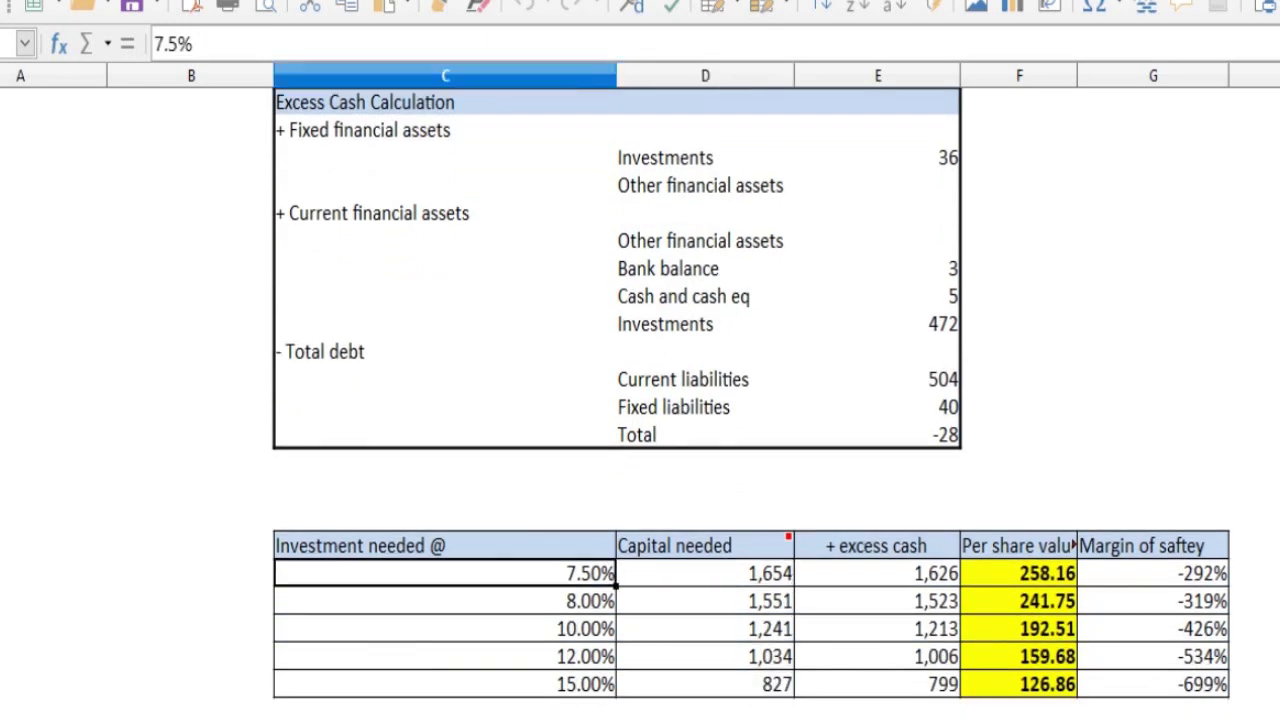
pyautogui.press('Right')
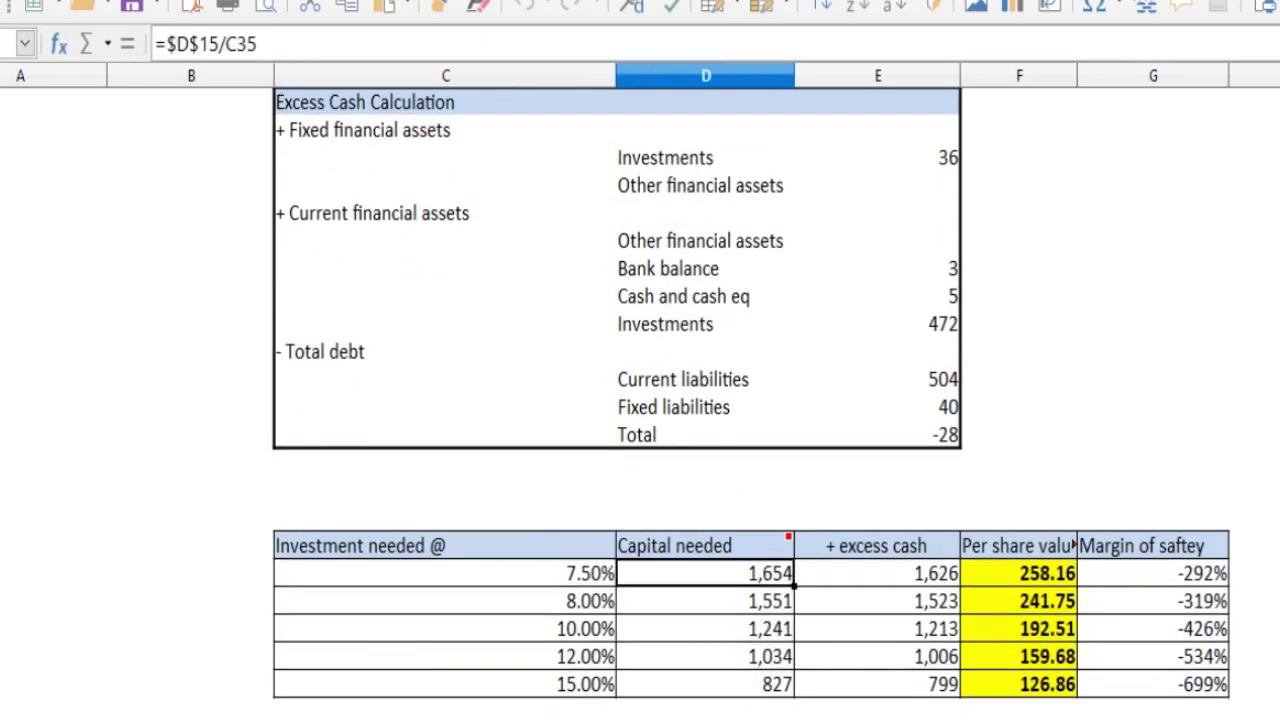
# - Trace the 7.50% row's + excess cash formula to its Capital needed and the Excess Cash Calculation's Total
pyautogui.press('Right')
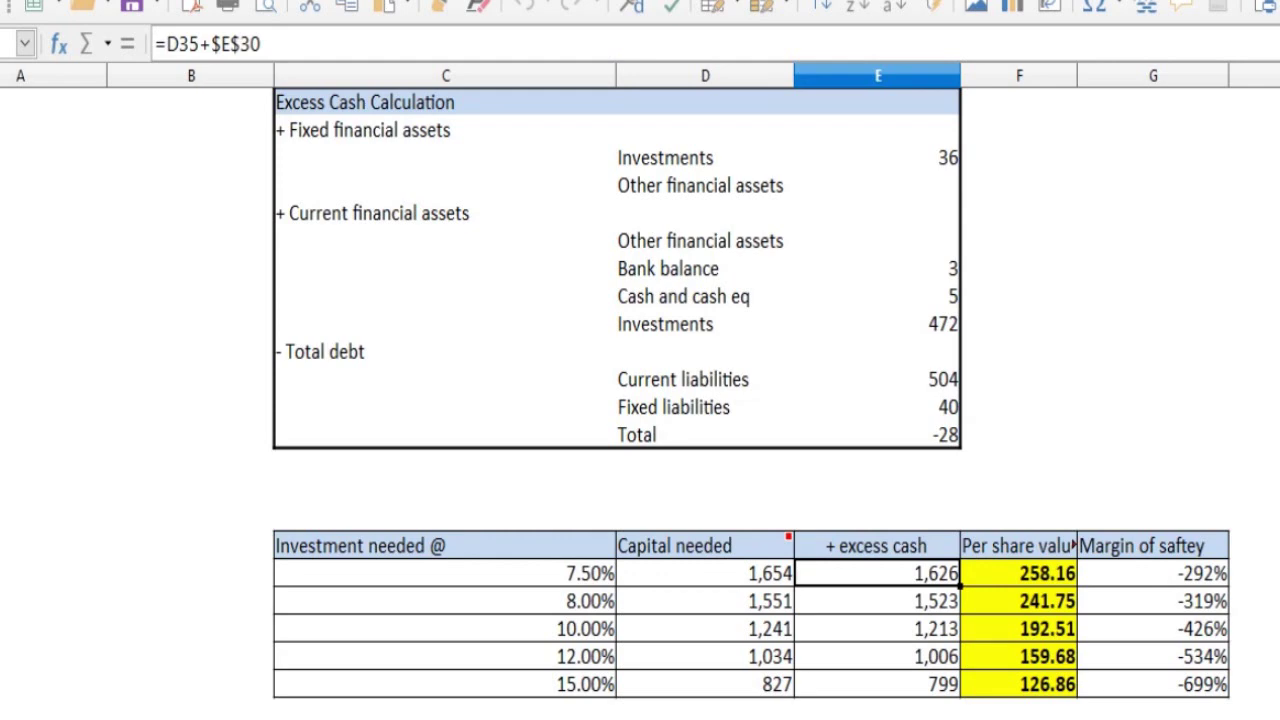
pyautogui.press('F2')
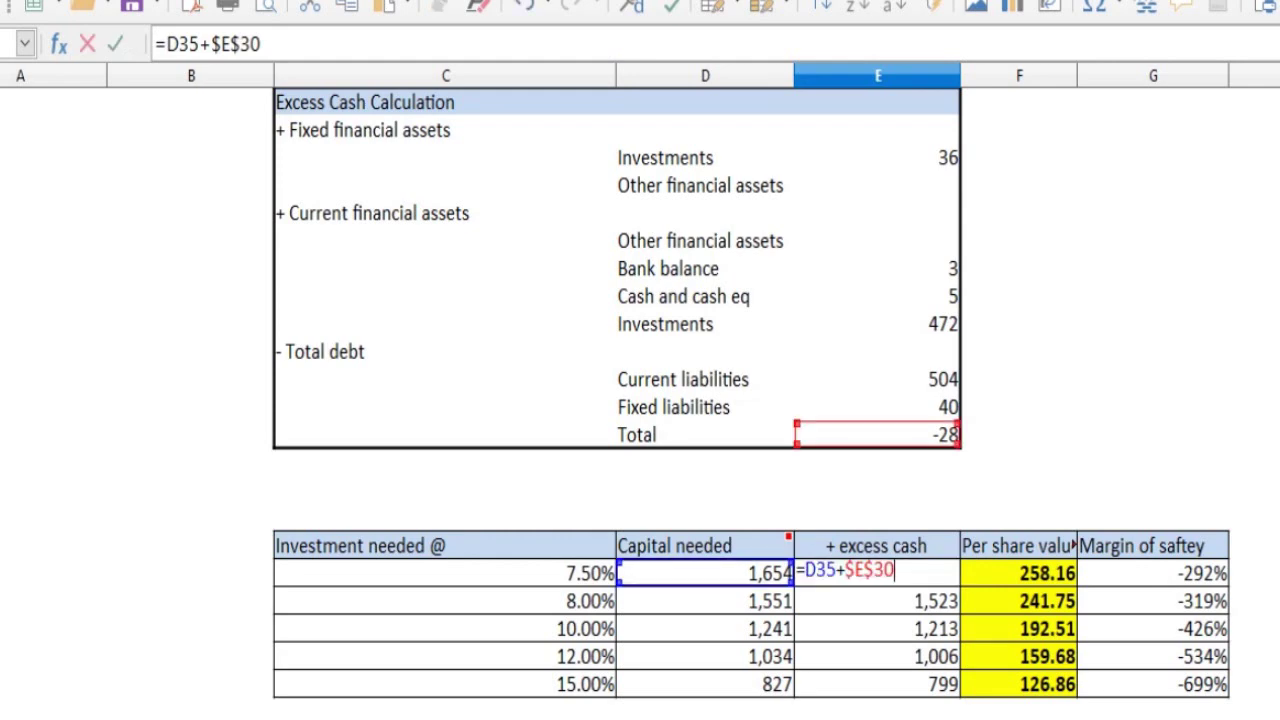
pyautogui.press('Escape')
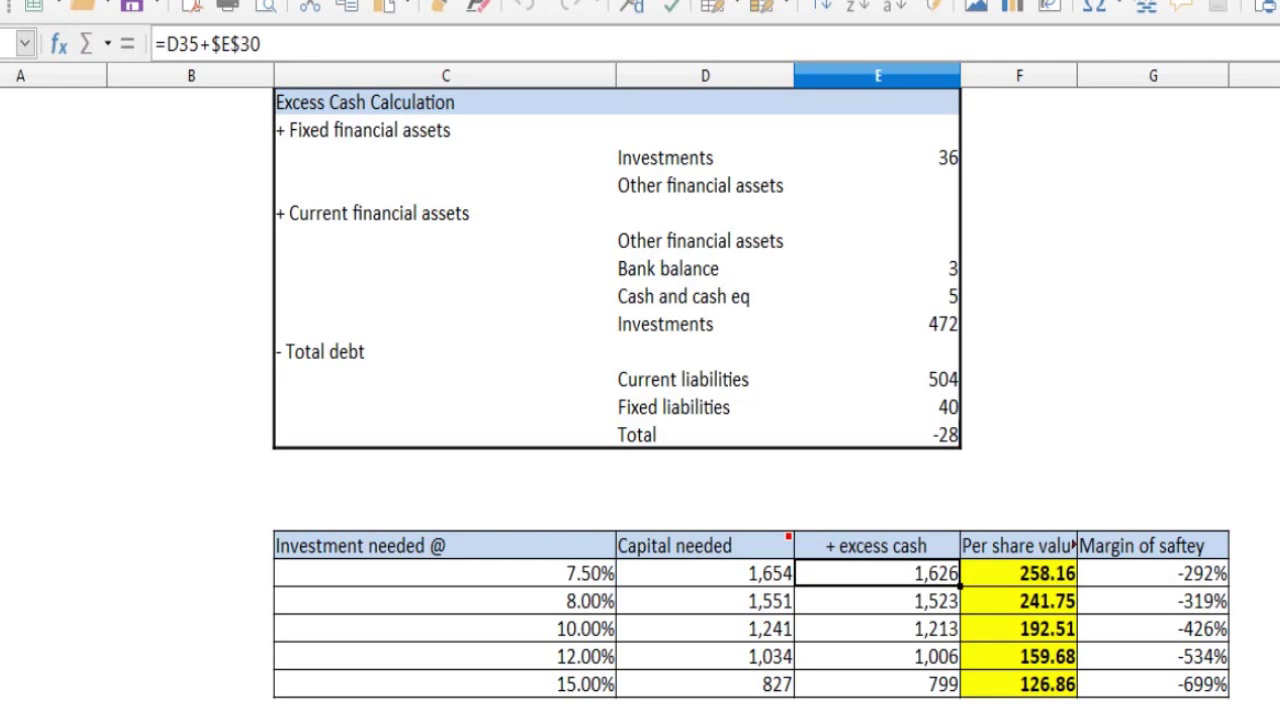
pyautogui.click(705, 573)
pyautogui.click(877, 435)
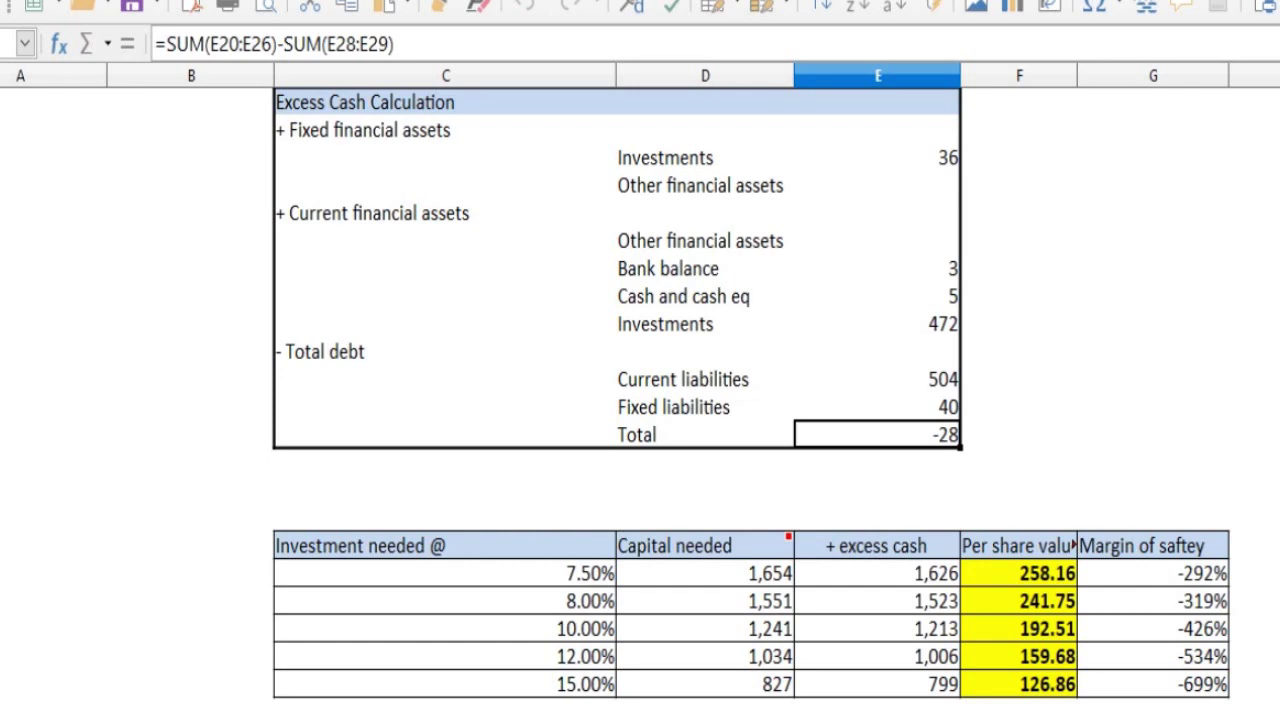
# - Read the + excess cash, Per share value and Margin of safety formulas across the 7.50% row
pyautogui.click(877, 573)
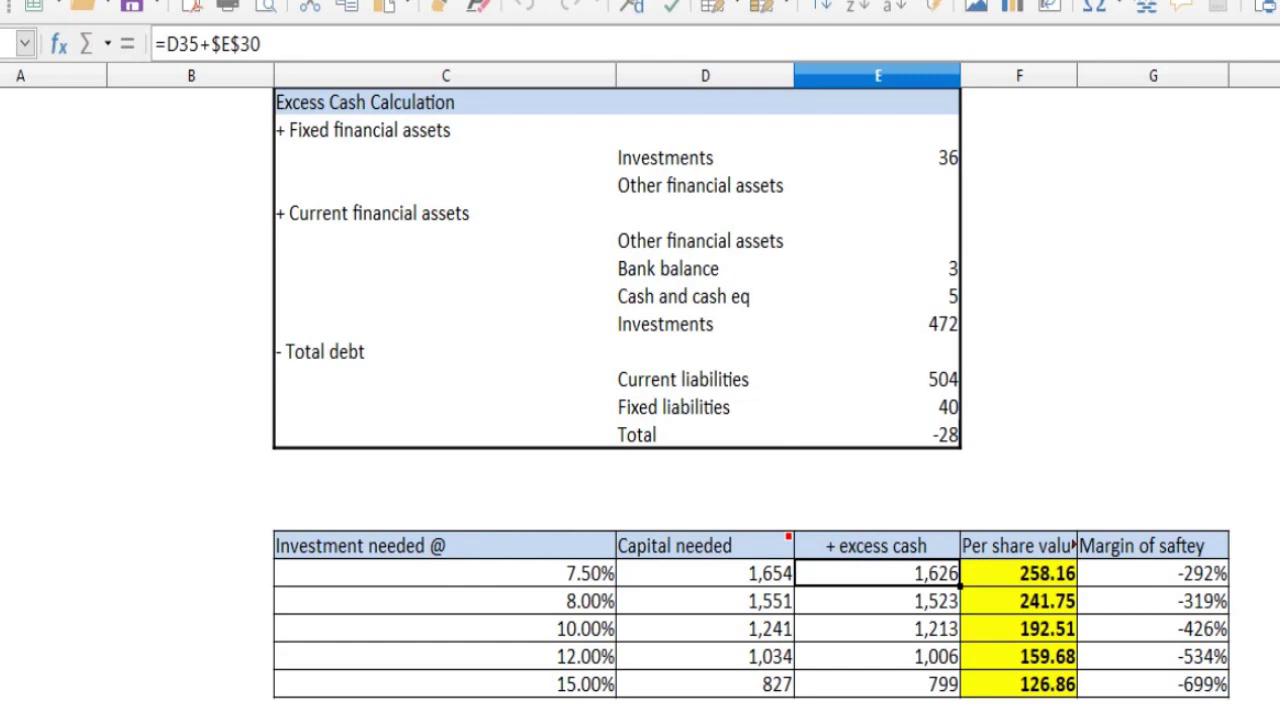
pyautogui.click(1019, 573)
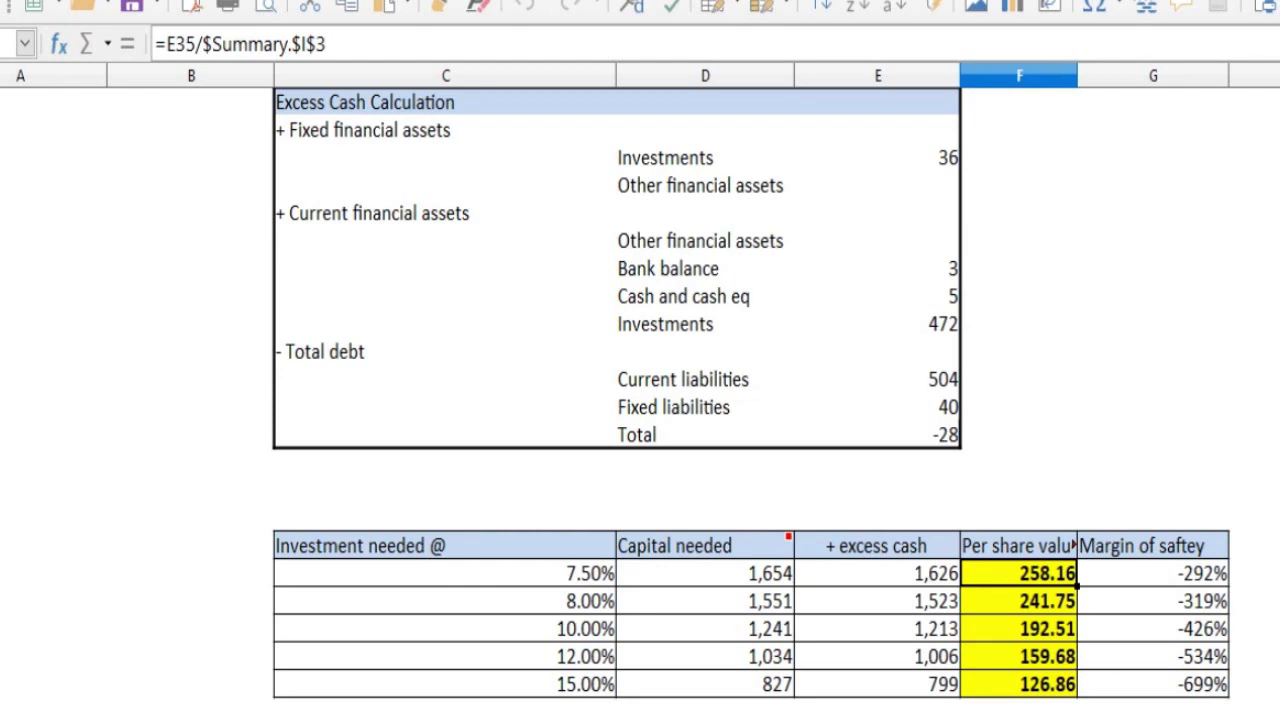
pyautogui.click(1153, 573)
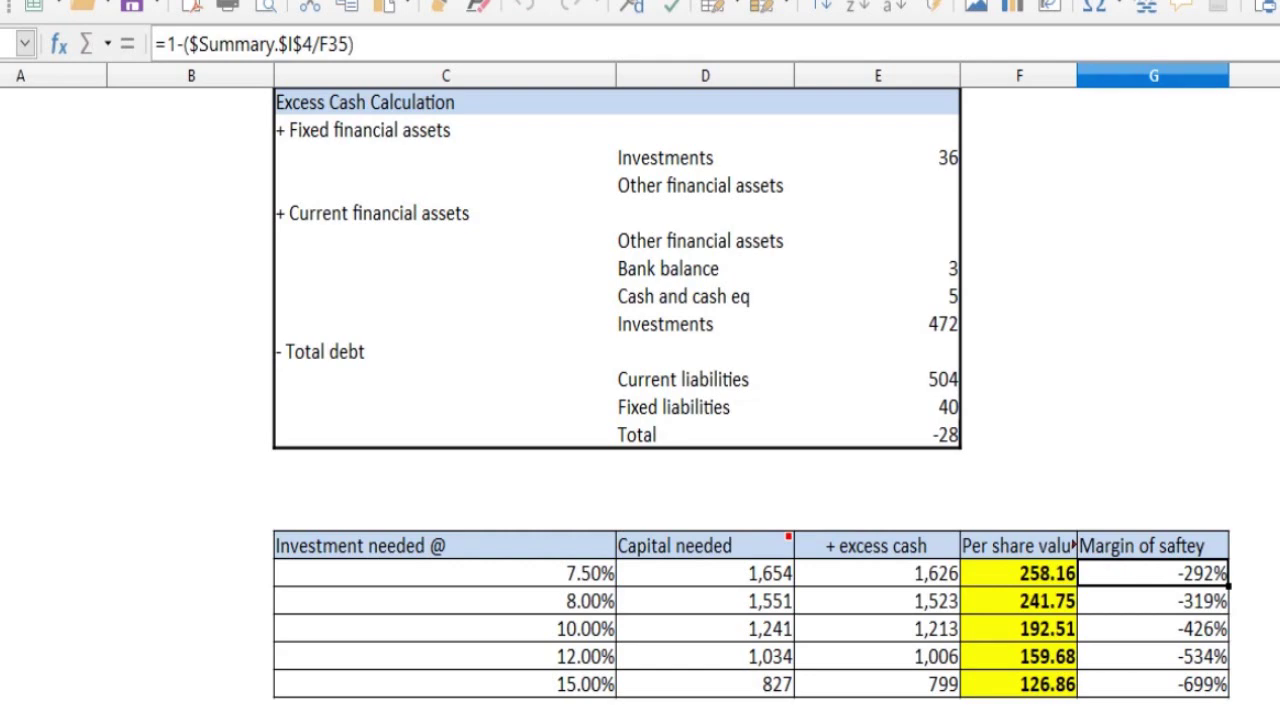
# - Set the Current price on the Summary sheet to 540
pyautogui.hotkey('ctrl', 'pageup')
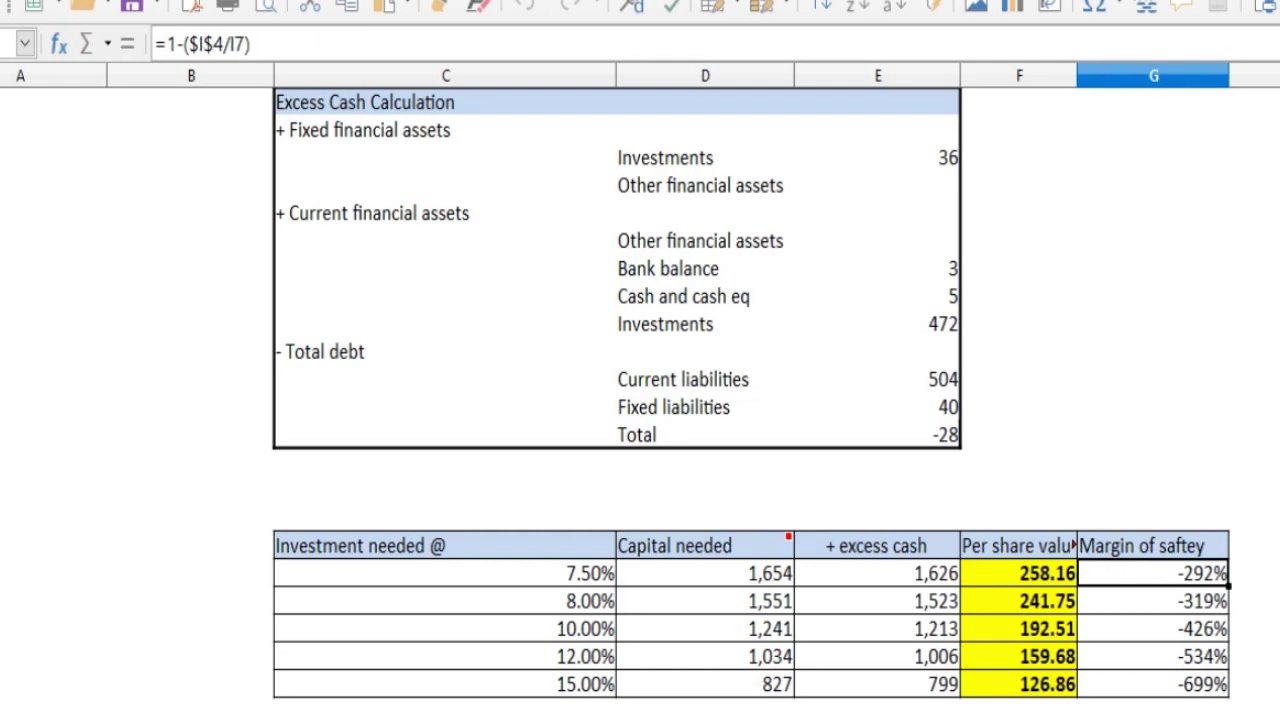
pyautogui.hotkey('ctrl', 'pageup')
pyautogui.click(664, 185)
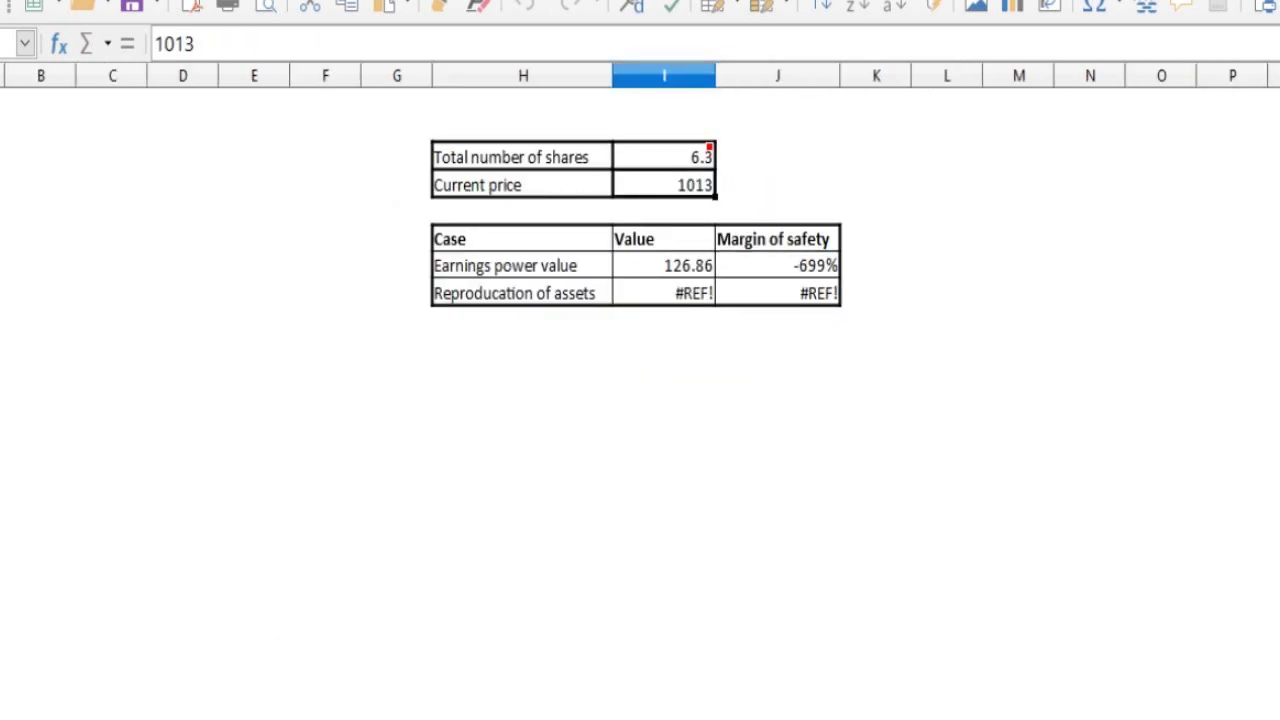
pyautogui.write('540')
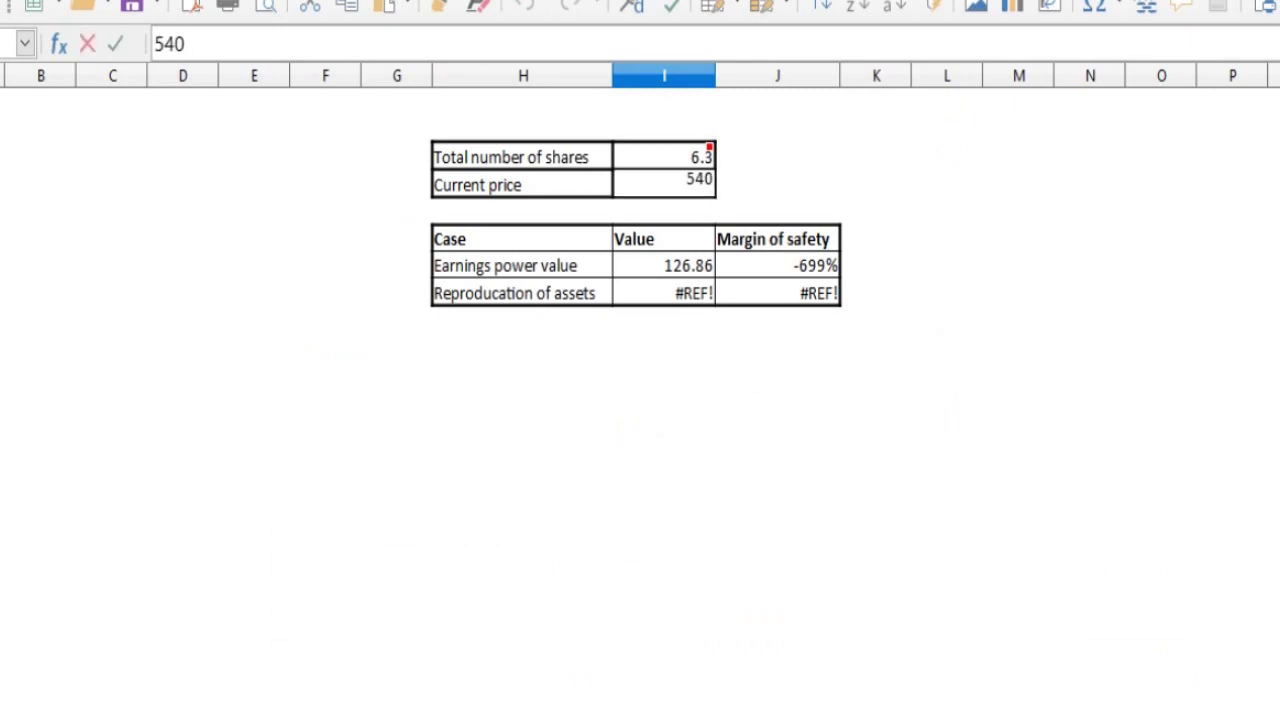
pyautogui.press('Return')
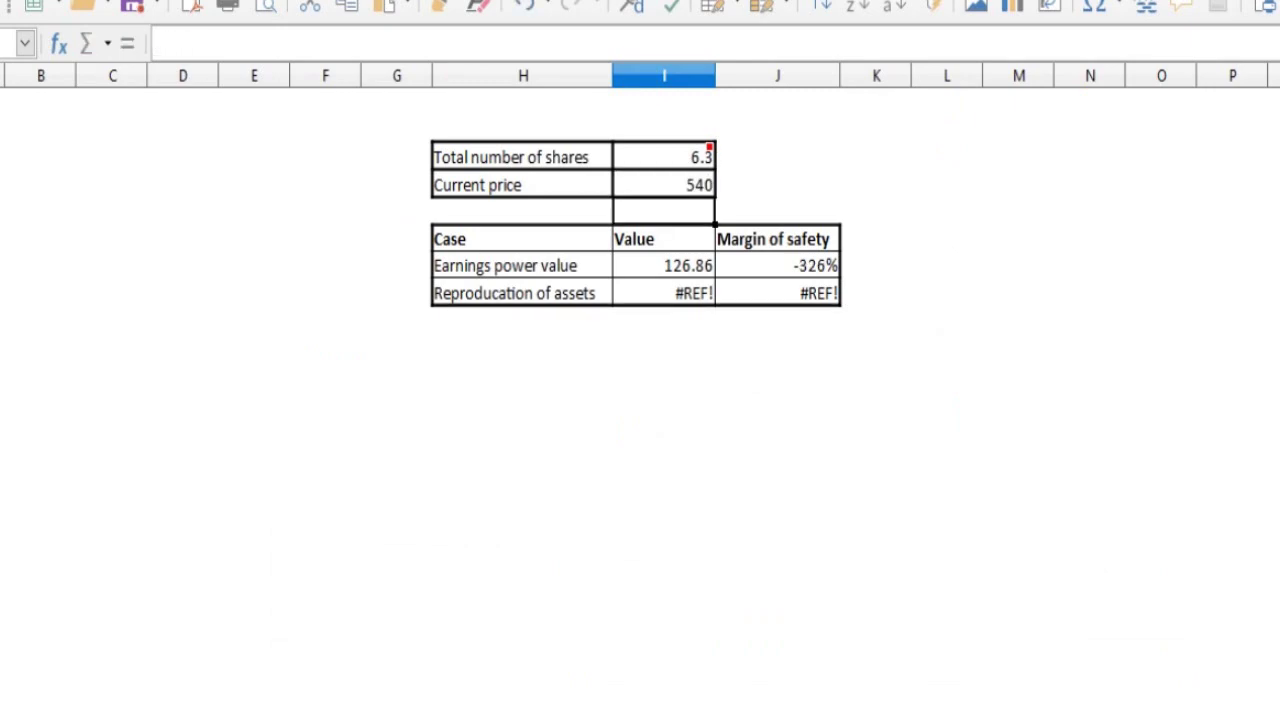
# - Return to the valuation table and compare the 7.50% row's Per share value with its Margin of safety
pyautogui.hotkey('ctrl', 'pagedown')
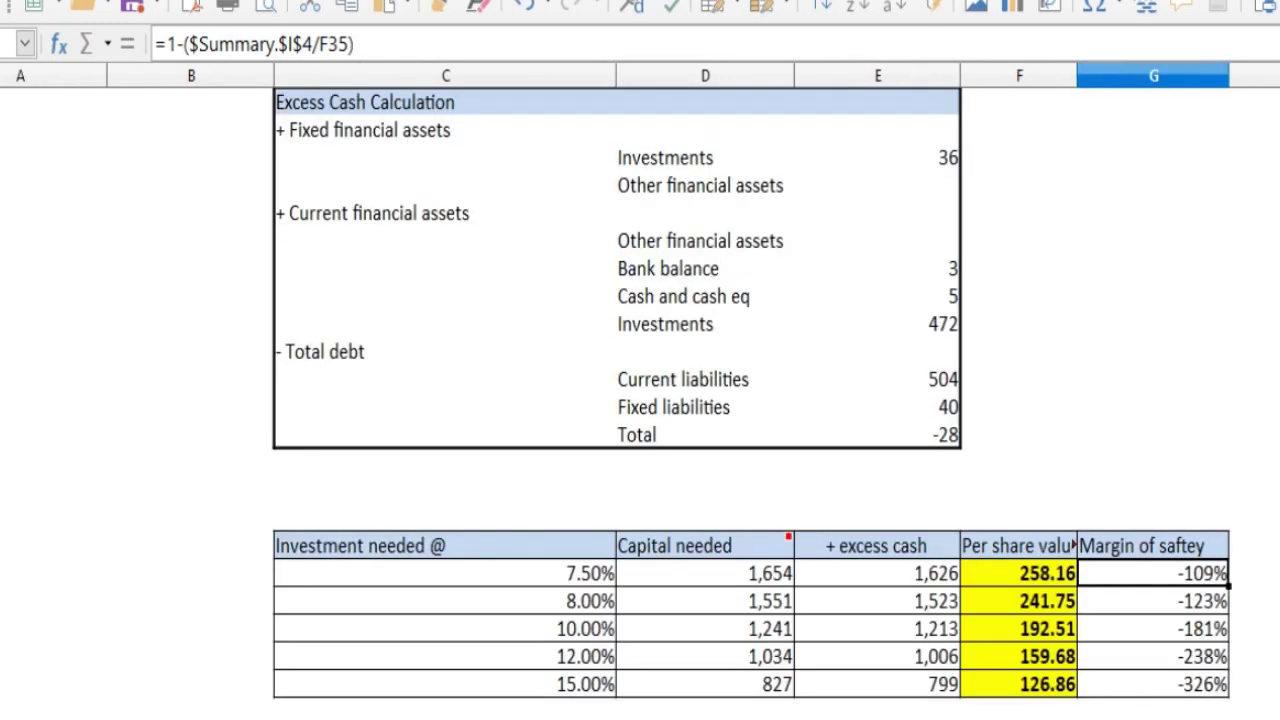
pyautogui.press('Left')
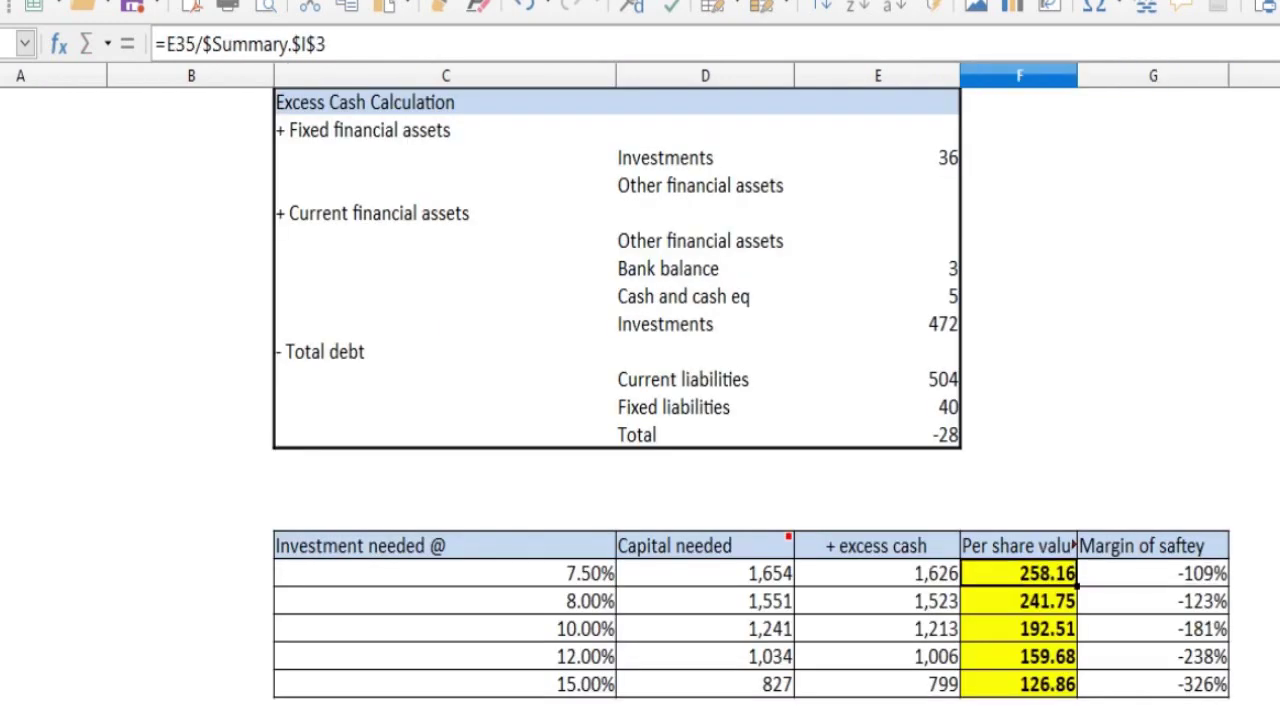
pyautogui.press('Right')
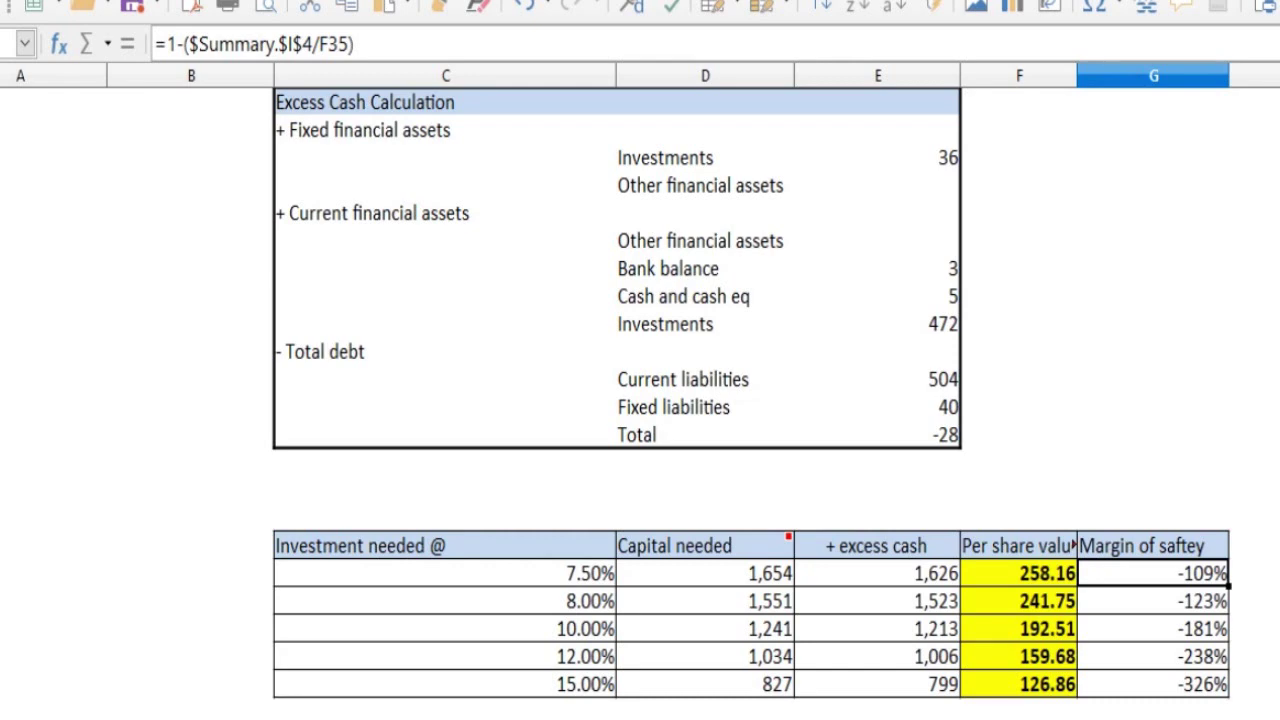
pyautogui.click(1019, 573)
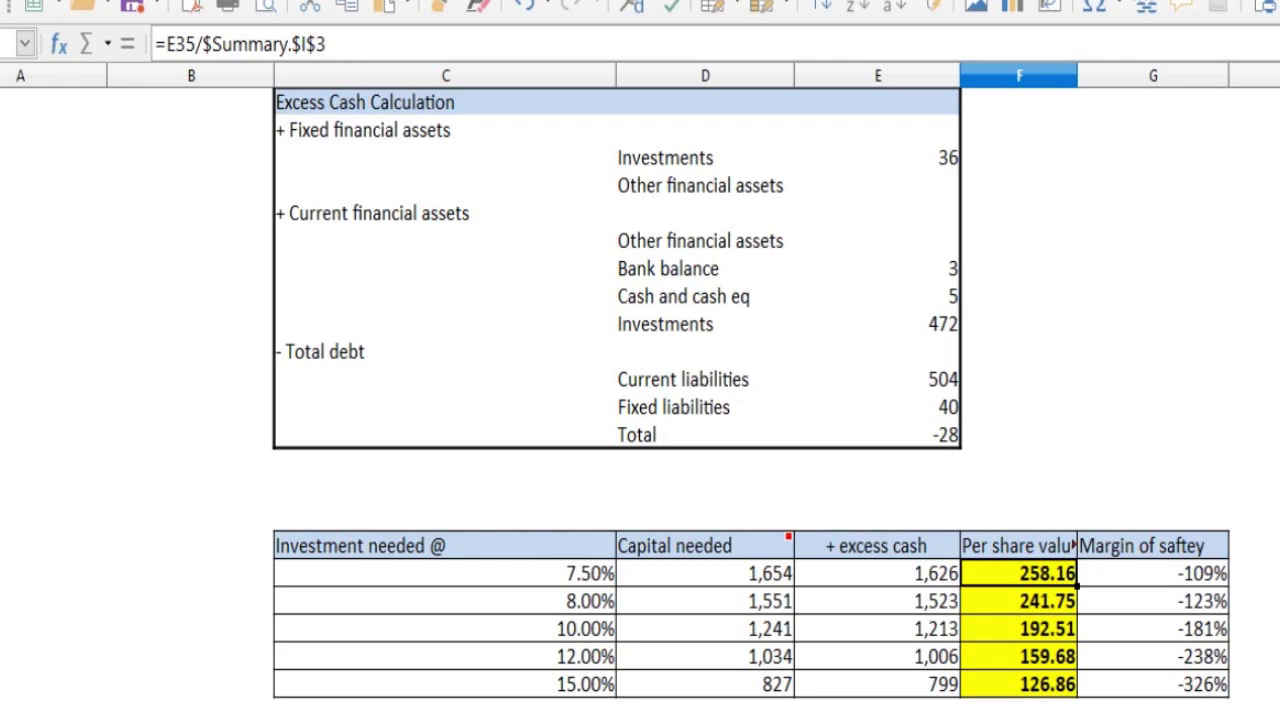
# - Check the Summary sheet's Current price against the Margin of safety formula in the 7.50% row
pyautogui.hotkey('ctrl', 'pageup')
pyautogui.click(664, 185)
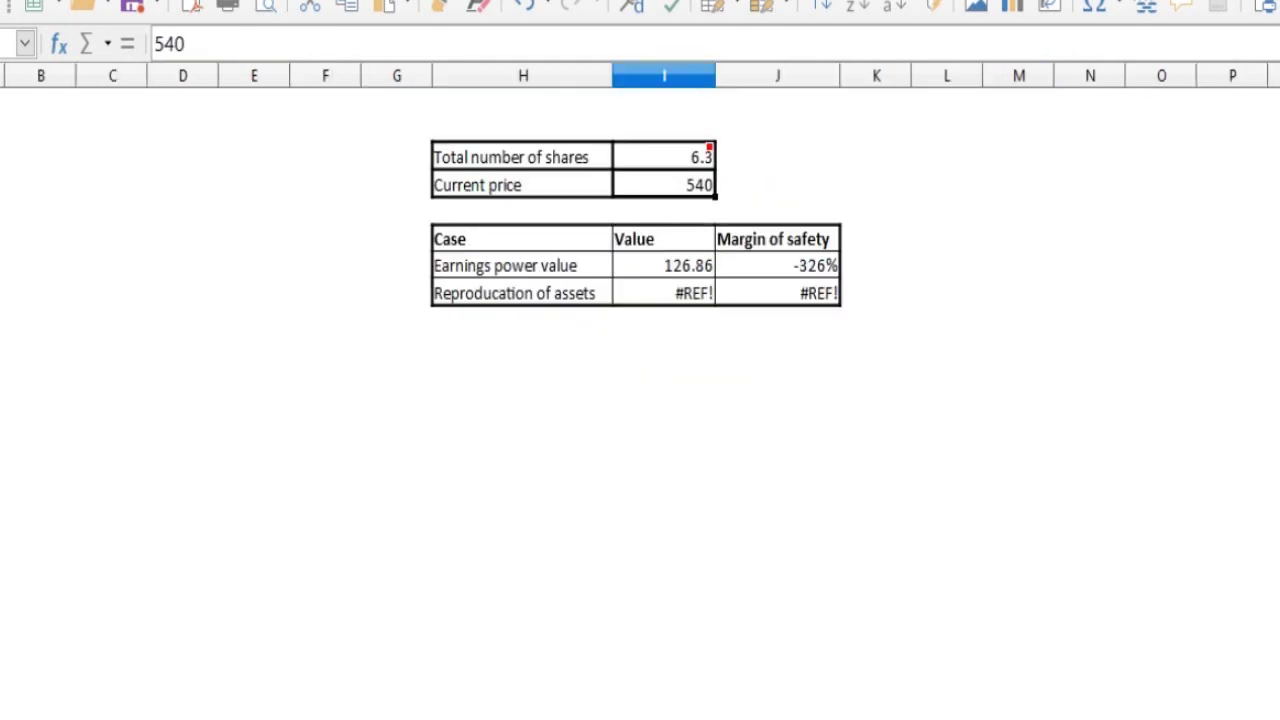
pyautogui.hotkey('ctrl', 'pagedown')
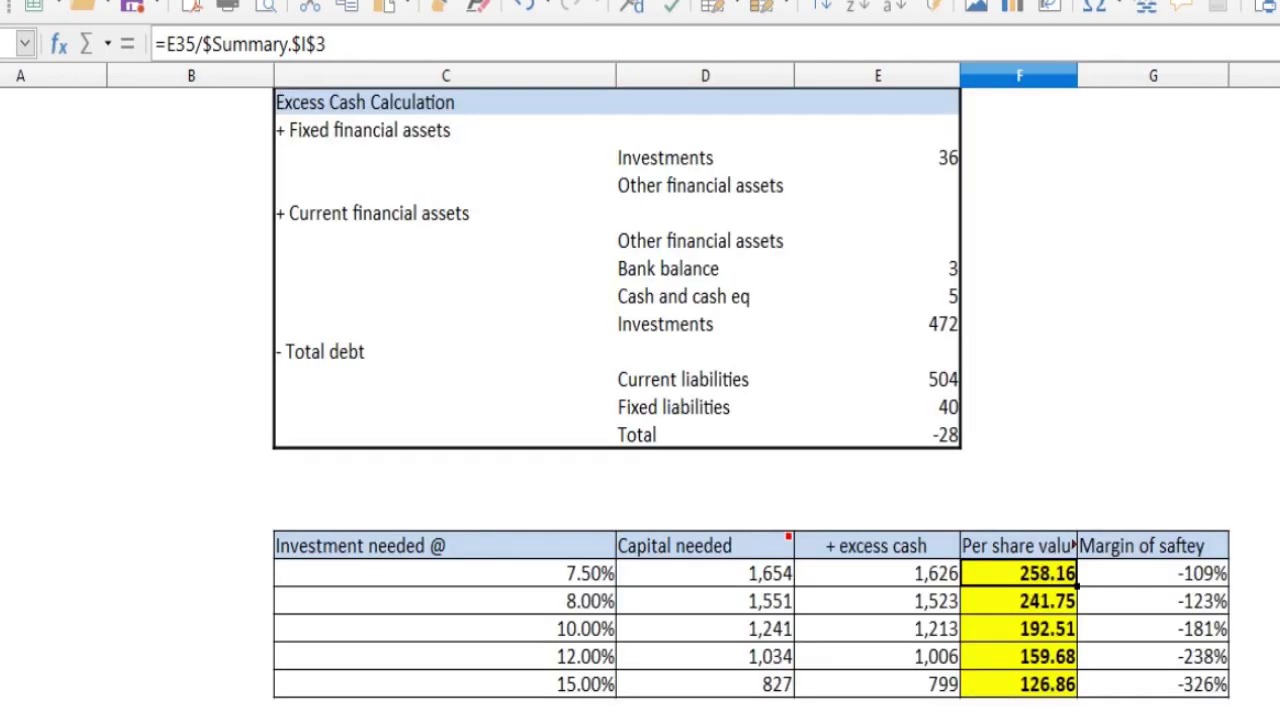
pyautogui.click(1153, 573)
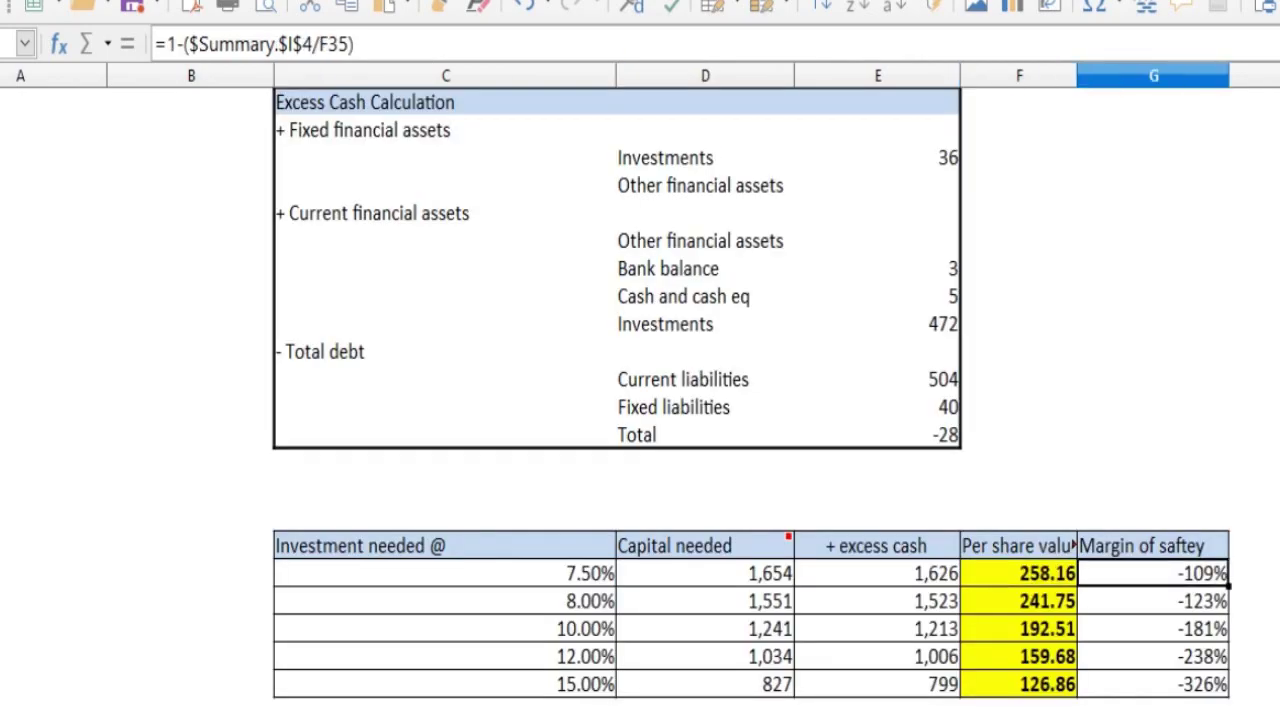
# - Clear the Current liabilities amount under Total debt in the Excess Cash Calculation
pyautogui.press('Up')
pyautogui.press('Up')
pyautogui.press('Up')
pyautogui.press('Up')
pyautogui.press('Up')
pyautogui.press('Up')
pyautogui.press('Up')
pyautogui.press('Up')
pyautogui.press('Up')
pyautogui.press('Up')
pyautogui.press('Up')
pyautogui.press('Up')
pyautogui.press('Up')
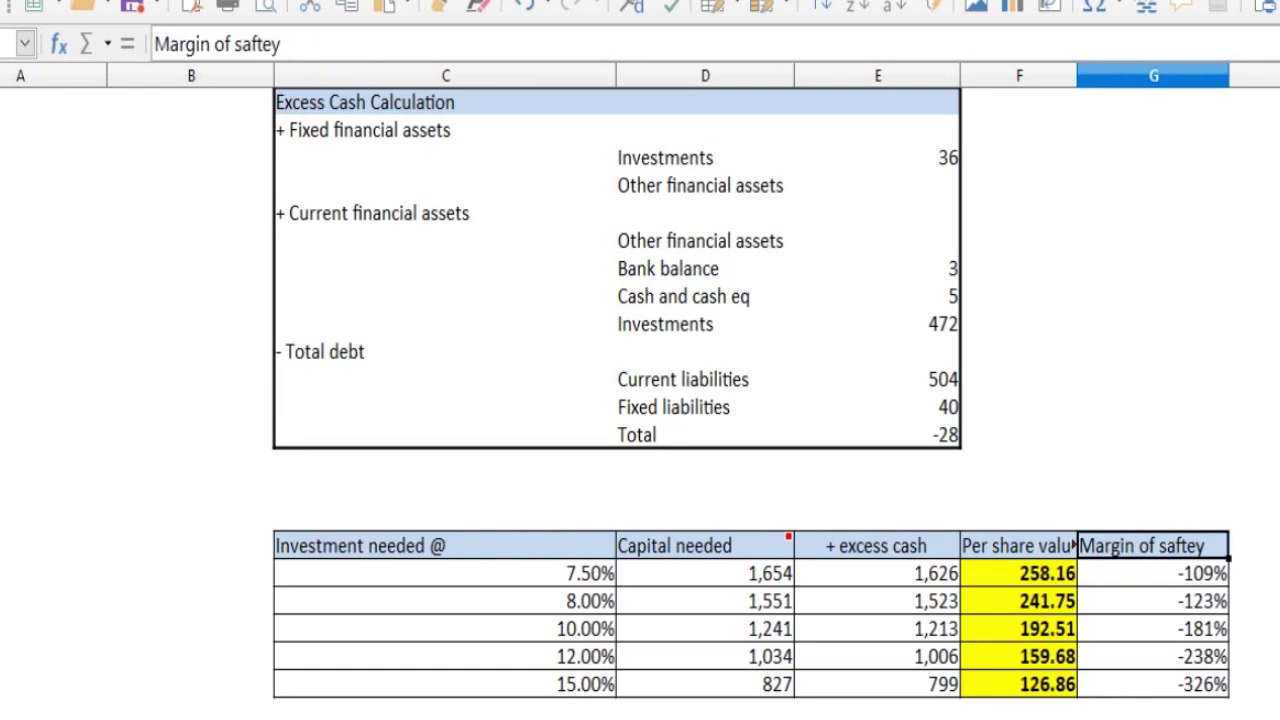
pyautogui.press('Left')
pyautogui.press('Left')
pyautogui.press('Left')
pyautogui.press('Down')
pyautogui.press('Down')
pyautogui.press('Down')
pyautogui.press('Down')
pyautogui.press('Down')
pyautogui.press('Down')
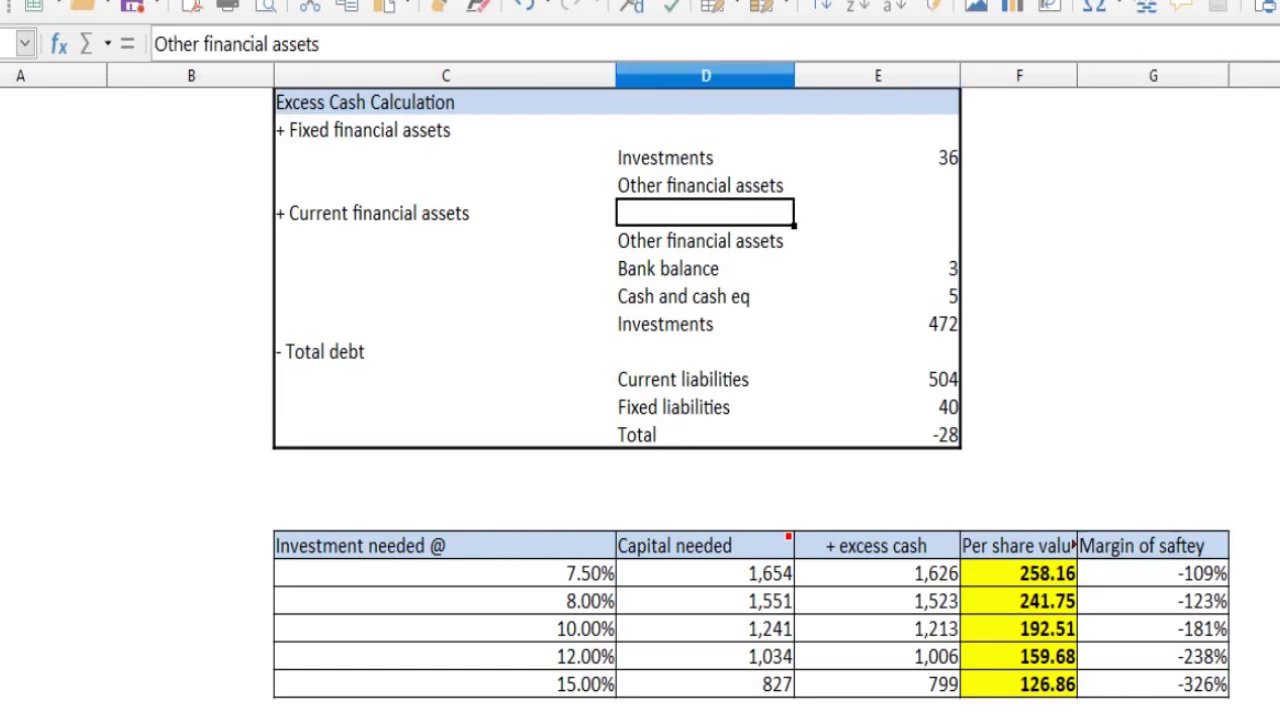
pyautogui.press('Right')
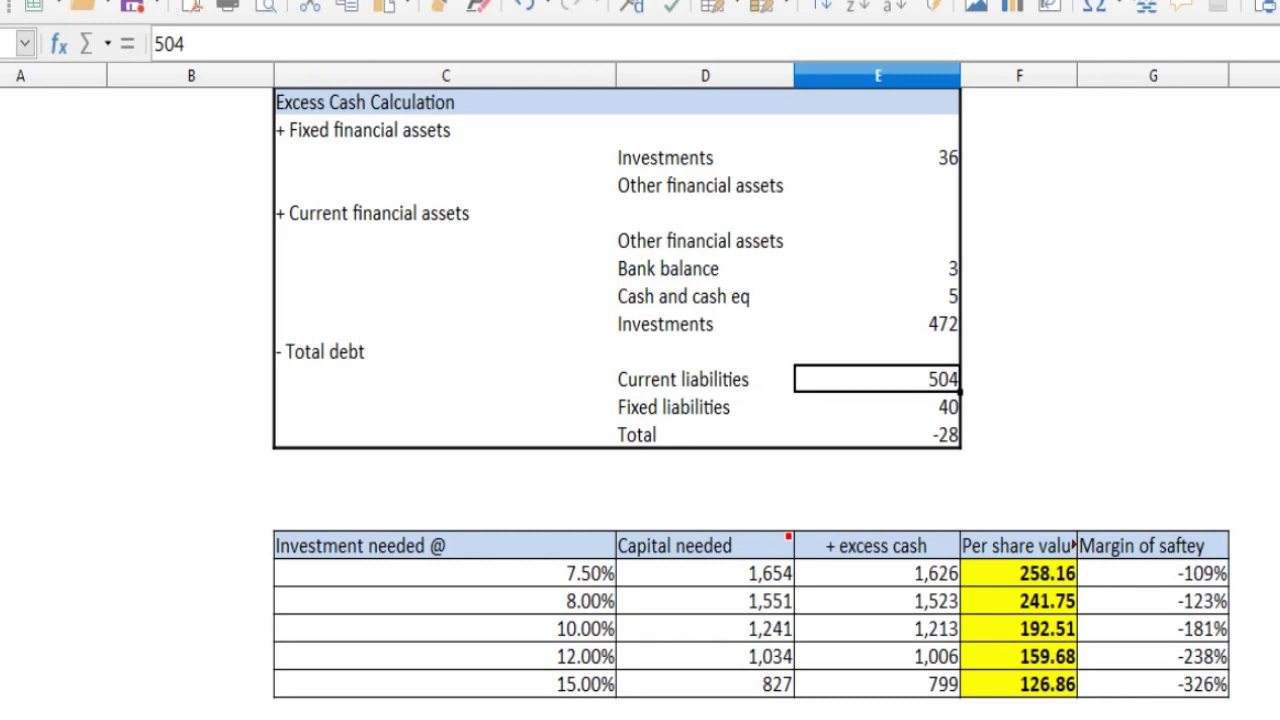
pyautogui.press('Delete')
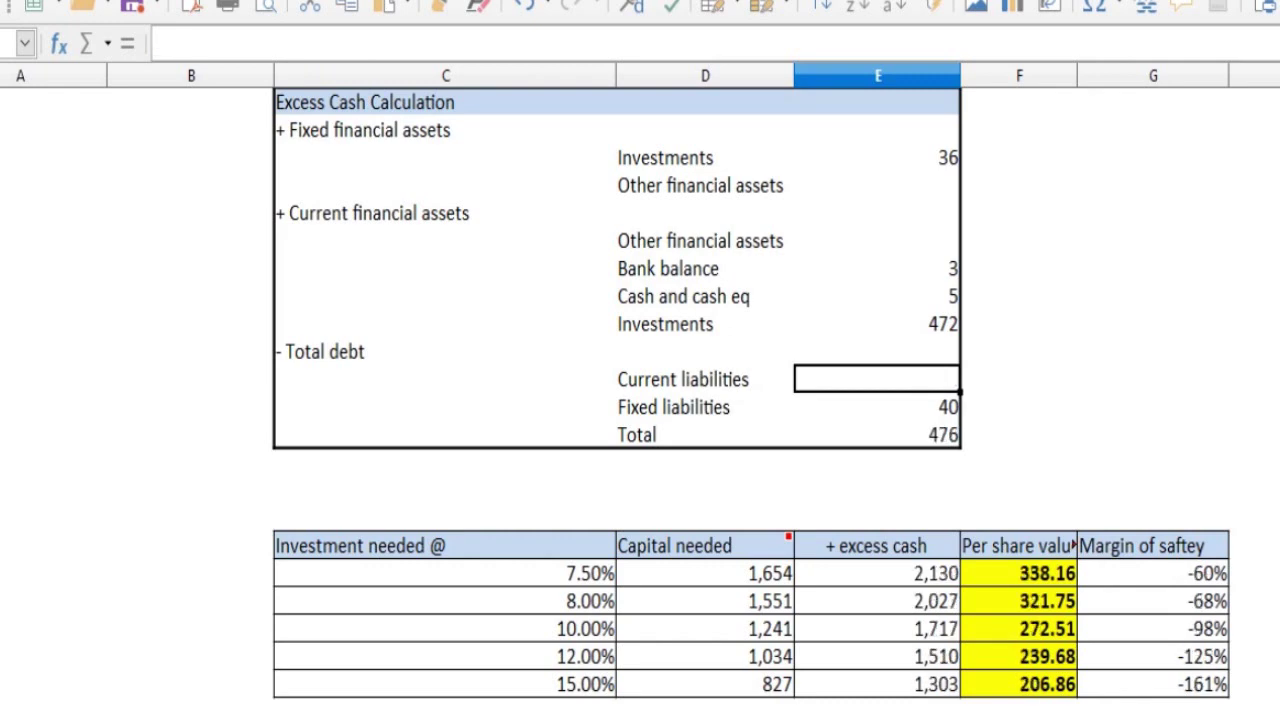
# - Check the Per share value in the 7.50% row with Current liabilities excluded from the debt
pyautogui.press('Down')
pyautogui.press('Down')
pyautogui.press('Down')
pyautogui.press('Down')
pyautogui.press('Down')
pyautogui.press('Down')
pyautogui.press('Down')
pyautogui.press('Right')
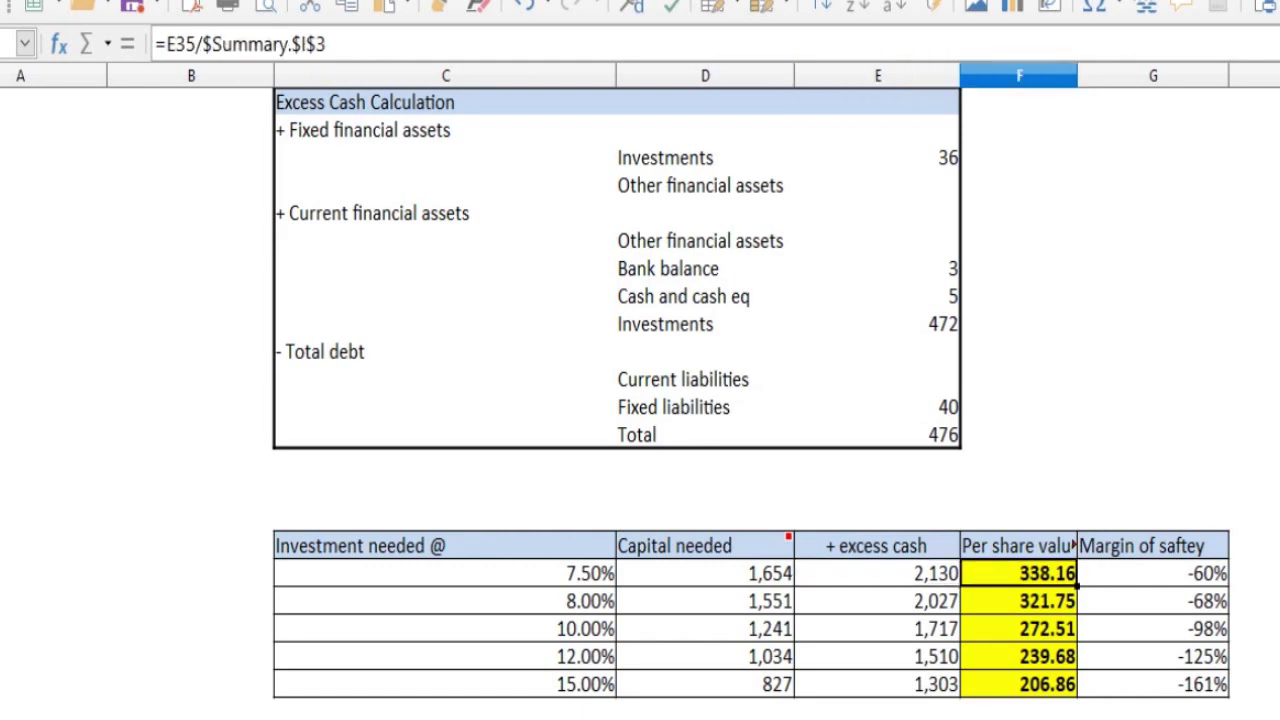
# - Clear the Fixed liabilities amount under Total debt in the Excess Cash Calculation
pyautogui.press('Up')
pyautogui.press('Up')
pyautogui.press('Up')
pyautogui.press('Up')
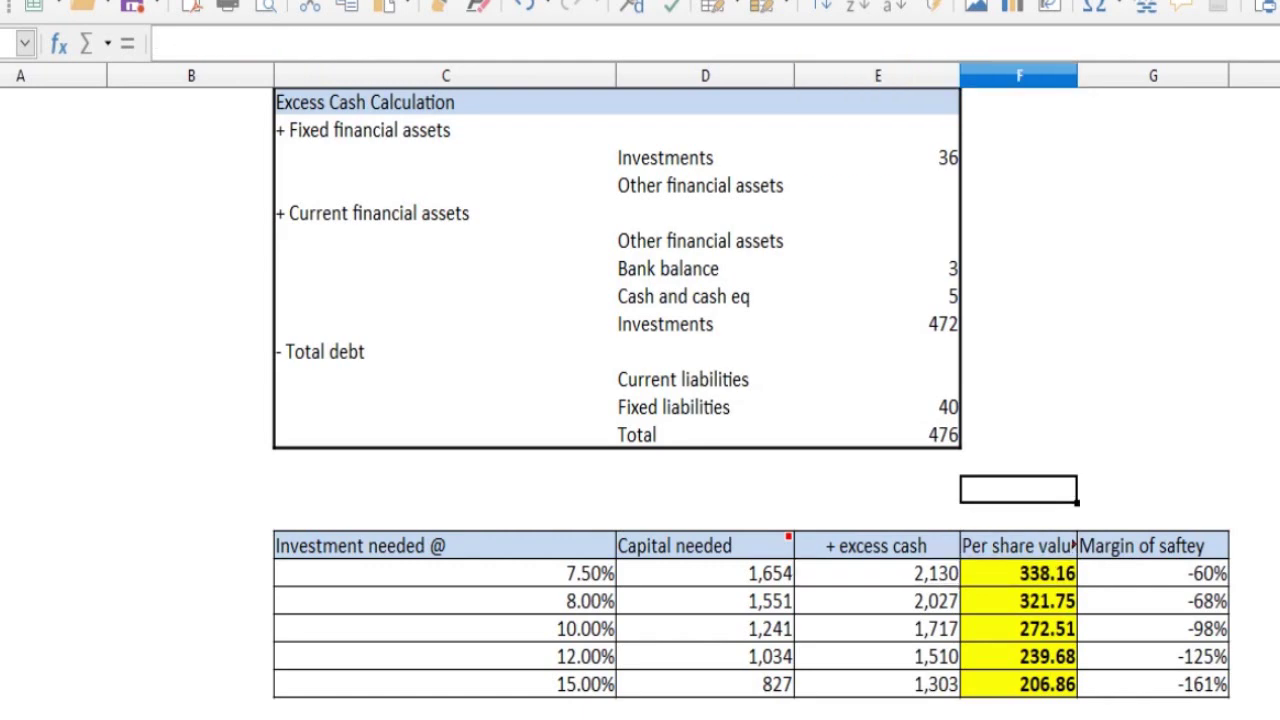
pyautogui.press('Left')
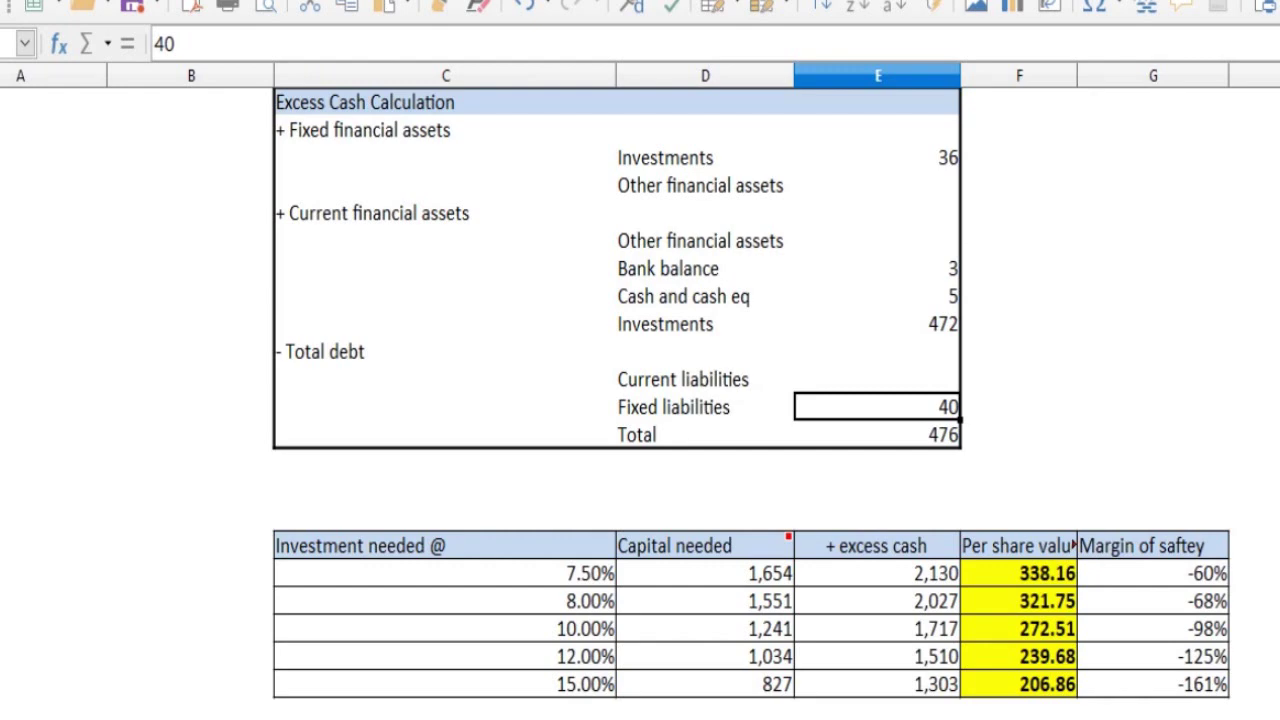
pyautogui.press('Delete')
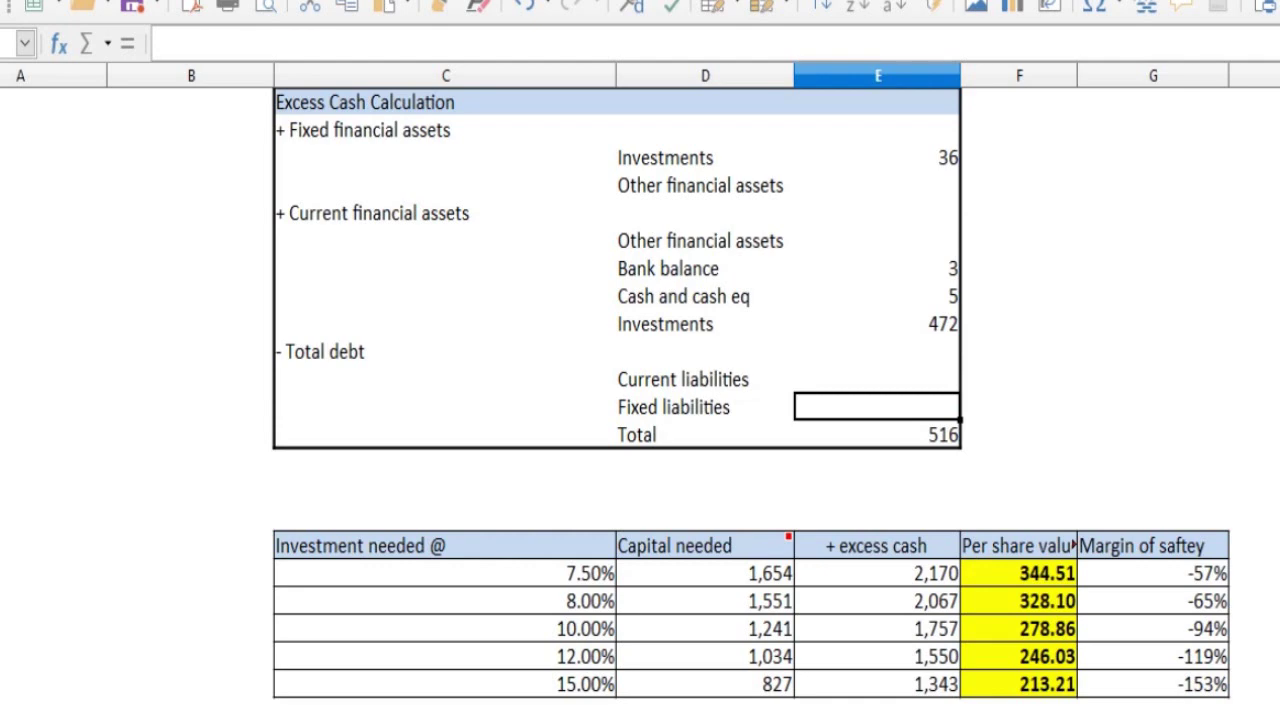
# - Compare the 7.50% row's debt-free Per share value with the Current price on the Summary sheet
pyautogui.click(1019, 573)
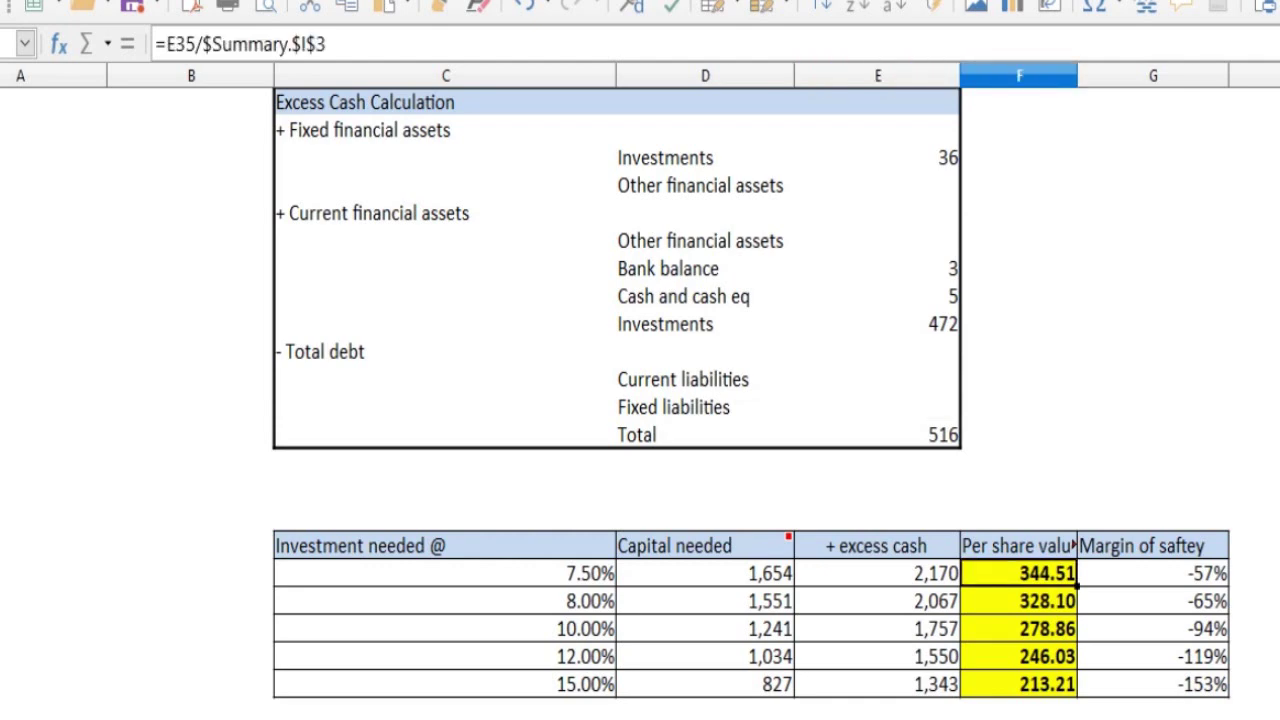
pyautogui.hotkey('ctrl', 'pageup')
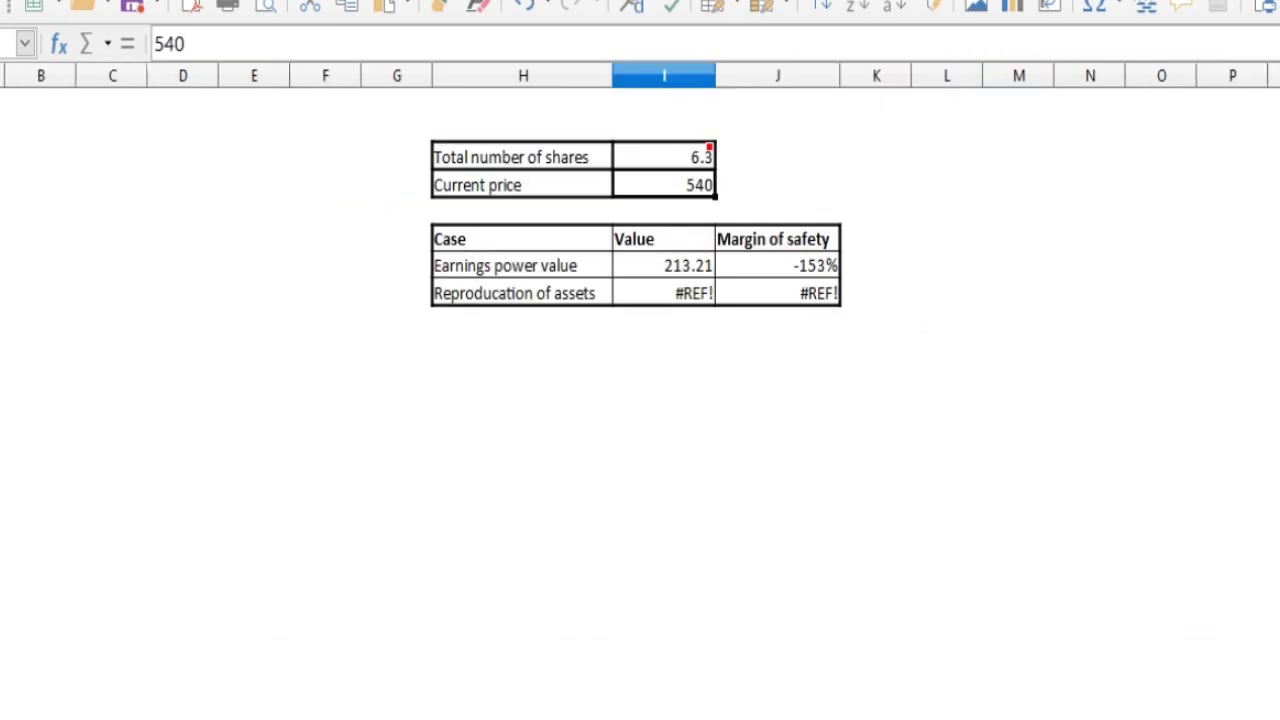
# - Open the sheet with the Reliance Infra calculation and inspect its Current Market Price
pyautogui.hotkey('ctrl', 'pagedown')
pyautogui.hotkey('ctrl', 'pagedown')
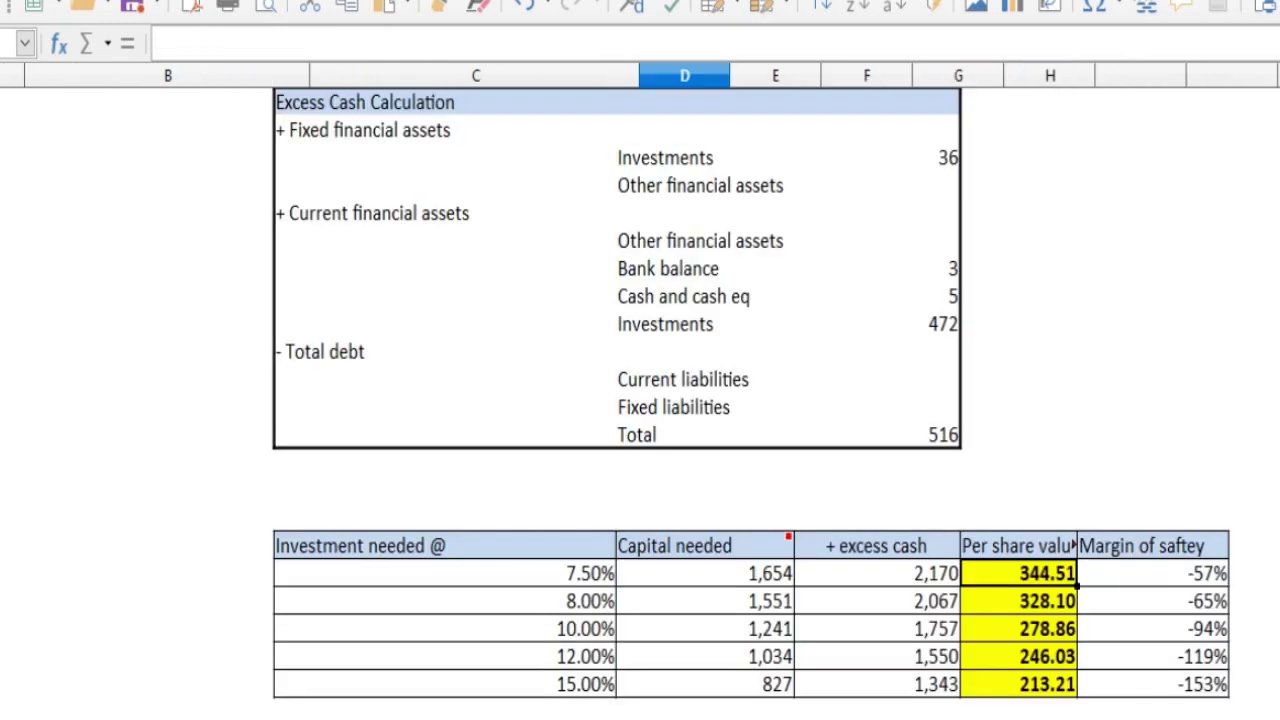
pyautogui.click(684, 157)
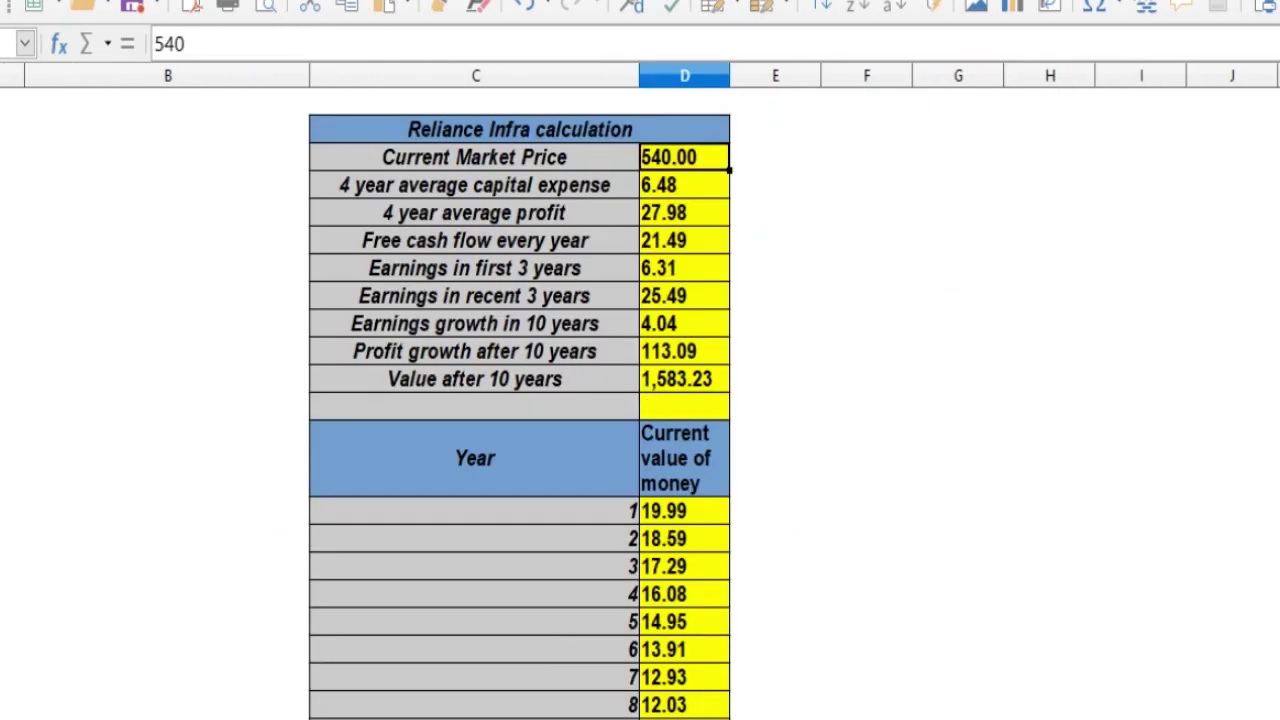
# - Check the 4 year average profit formula against the latest Profit after Non Controlling Interest figure in the annual report
pyautogui.press('Down')
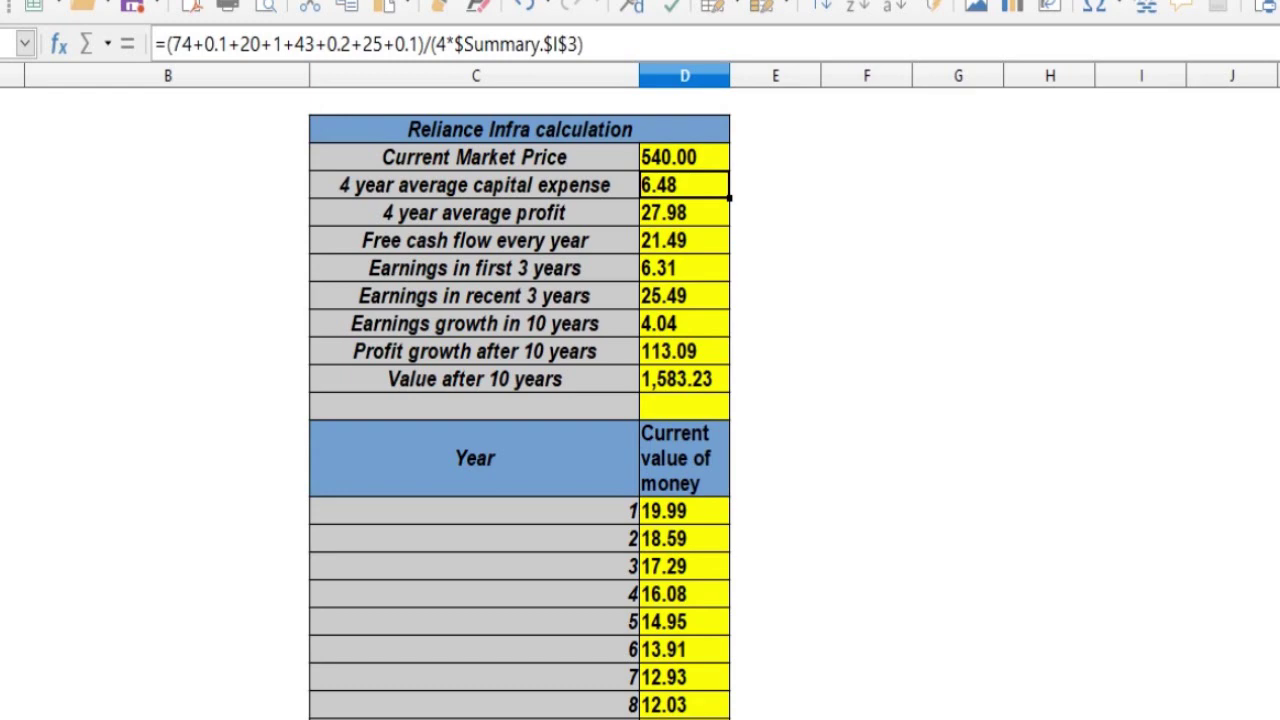
pyautogui.click(475, 213)
pyautogui.click(2, 213)
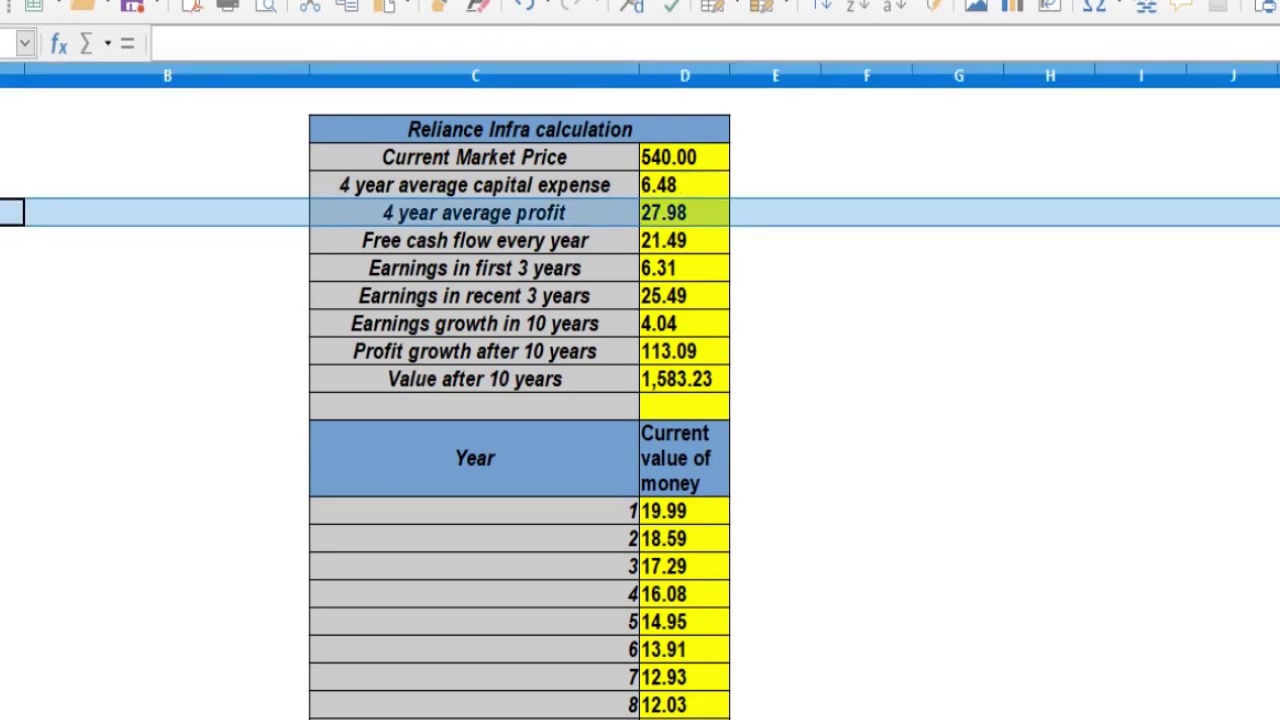
pyautogui.click(684, 213)
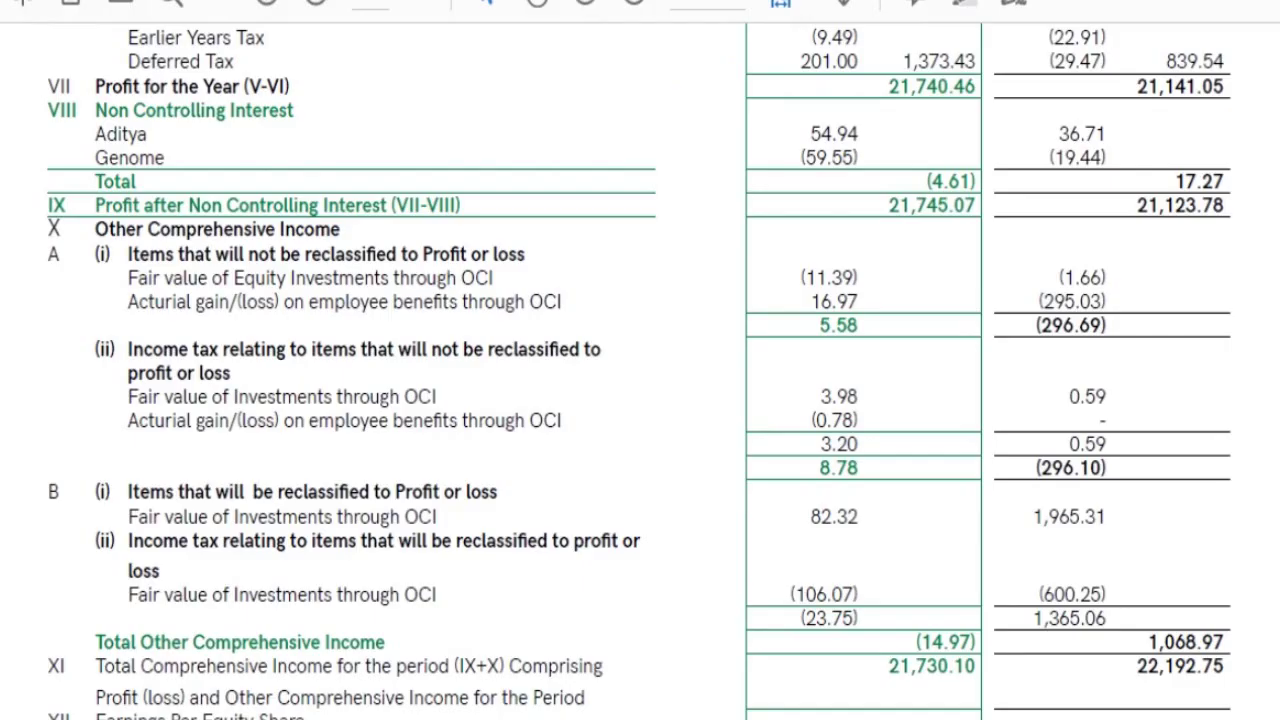
pyautogui.moveTo(888, 205); pyautogui.dragTo(928, 205)
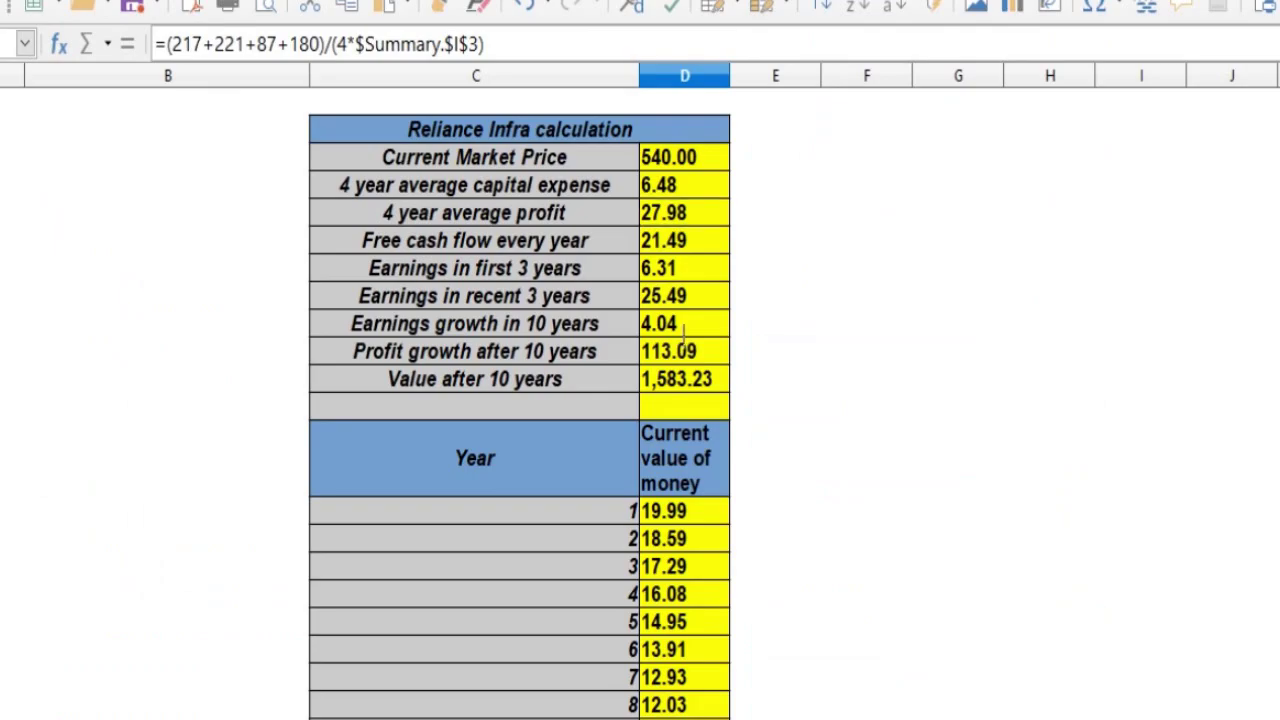
# - Correct the second yearly profit in the 4 year average profit formula to 211, based on the prior-year figure in the annual report
pyautogui.doubleClick(660, 213)
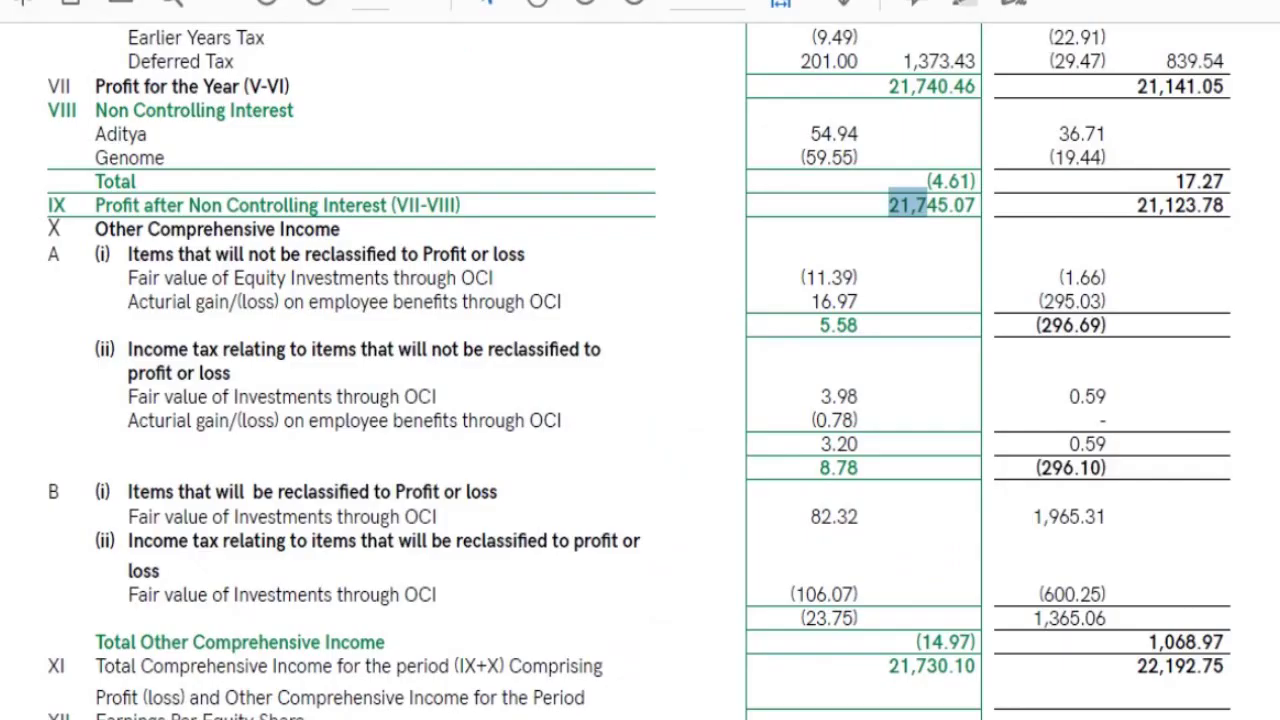
pyautogui.moveTo(1137, 205); pyautogui.dragTo(1176, 205)
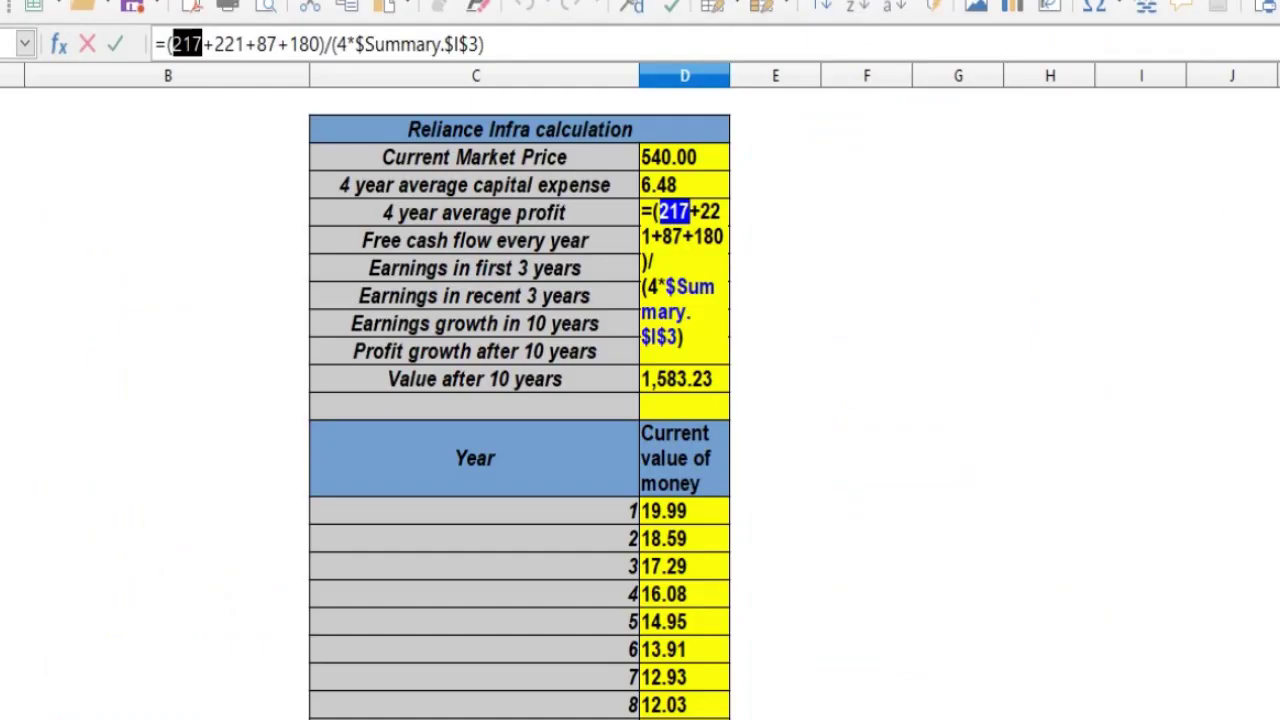
pyautogui.doubleClick(225, 44)
pyautogui.write('211')
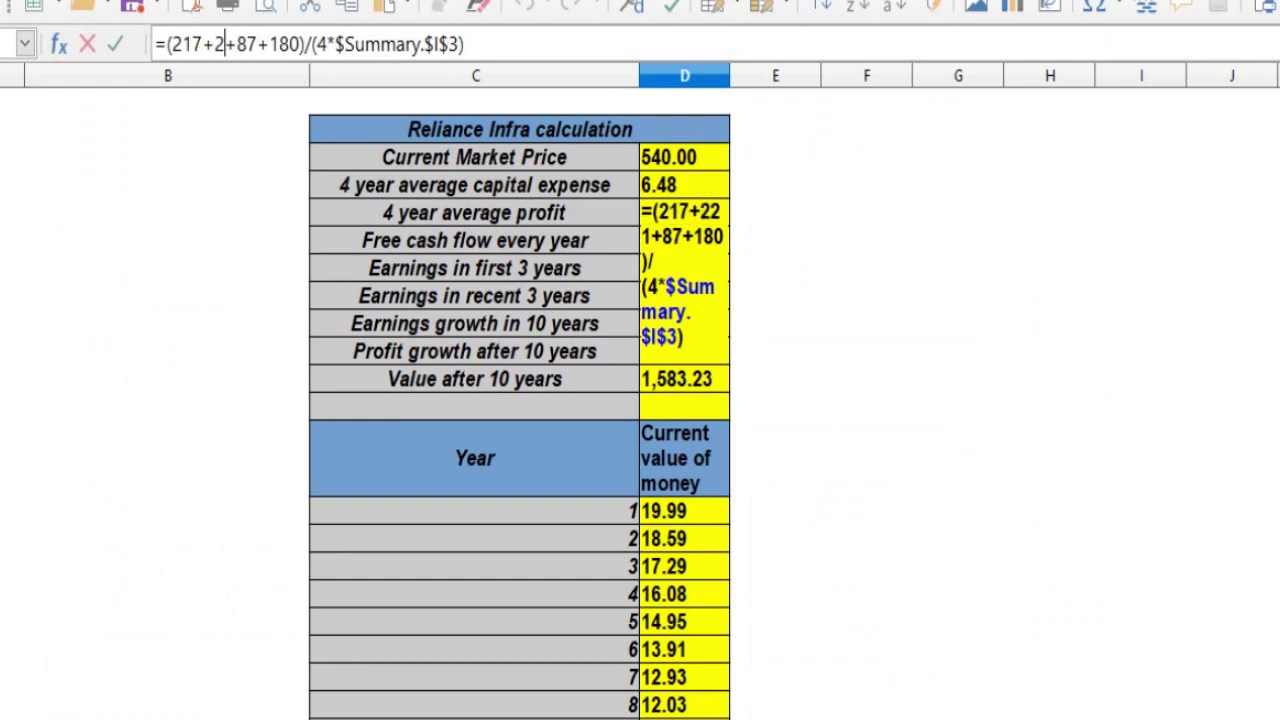
pyautogui.press('Return')
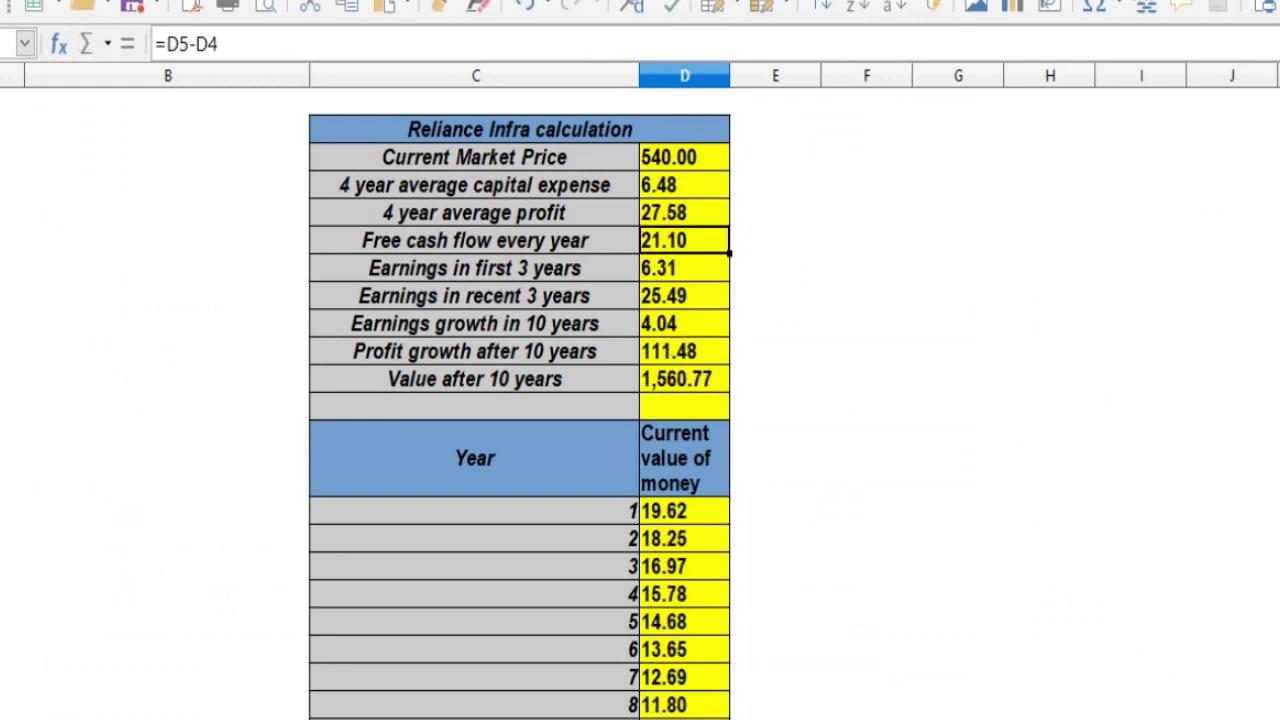
# - Check the remaining two yearly profits in the formula against the Total Comprehensive Income figures in the older annual report
pyautogui.click(684, 212)
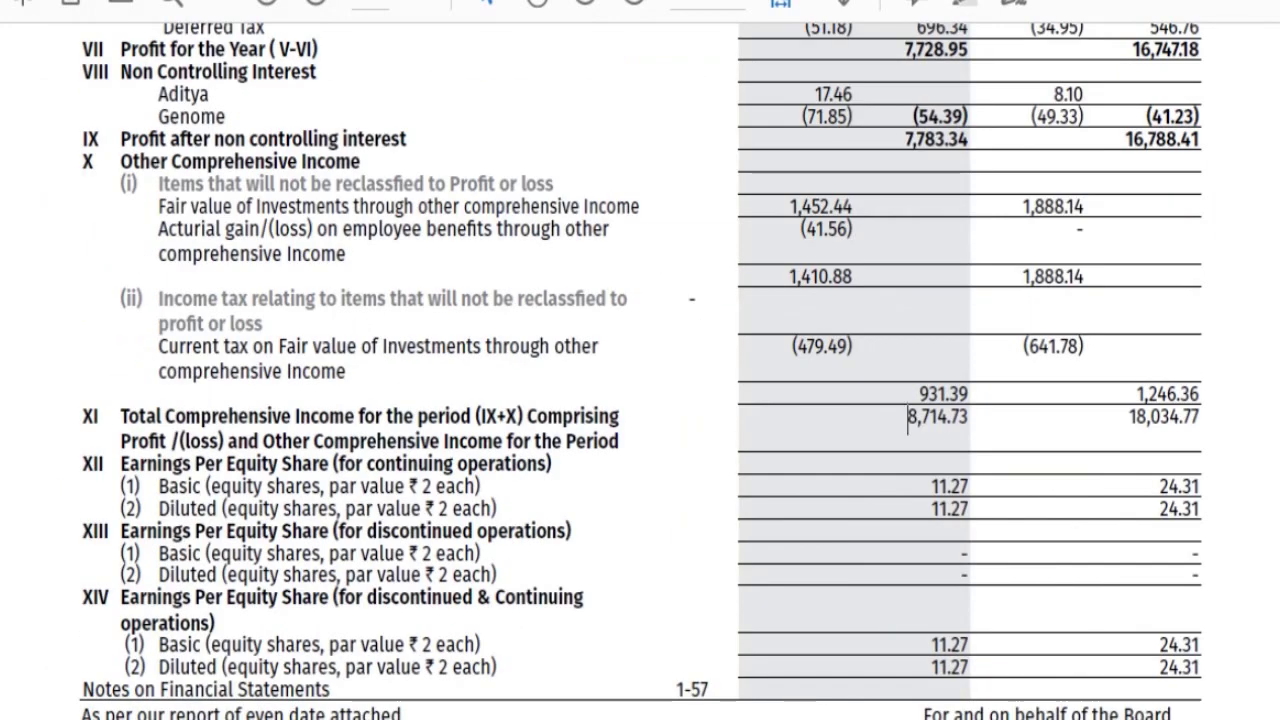
pyautogui.moveTo(908, 418); pyautogui.dragTo(931, 418)
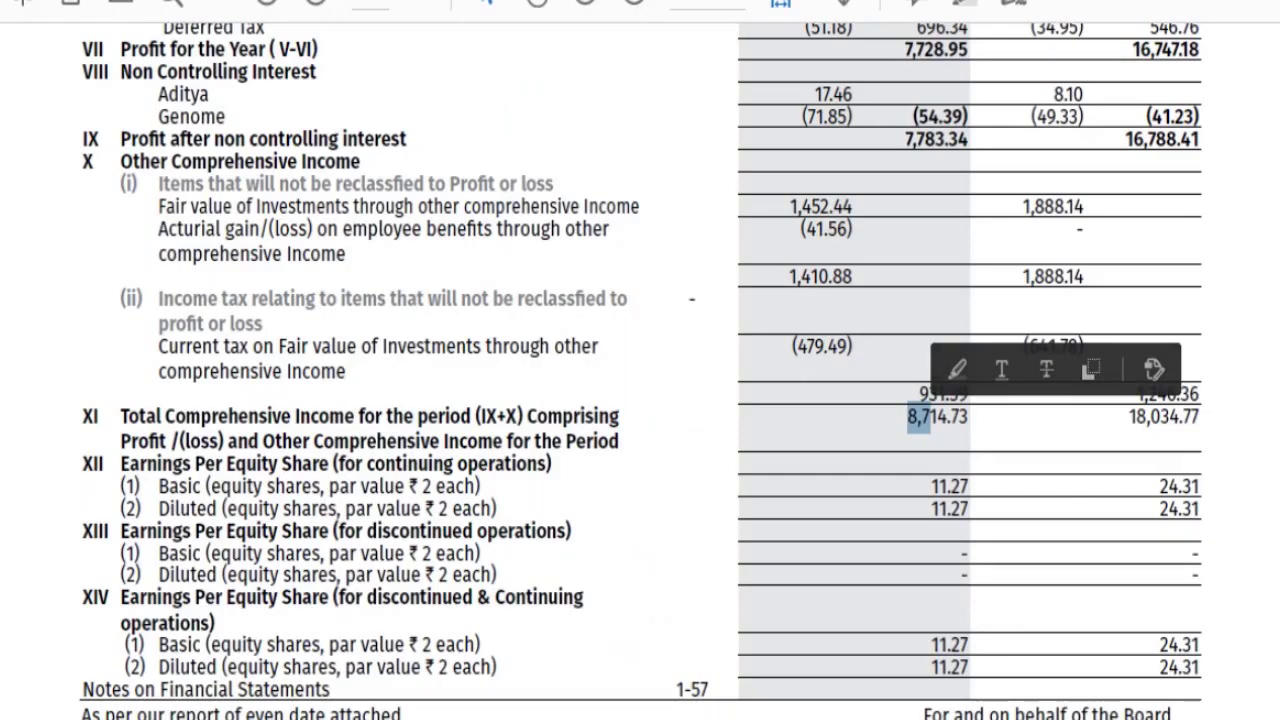
pyautogui.moveTo(1137, 418); pyautogui.dragTo(1162, 418)
pyautogui.click(1160, 420)
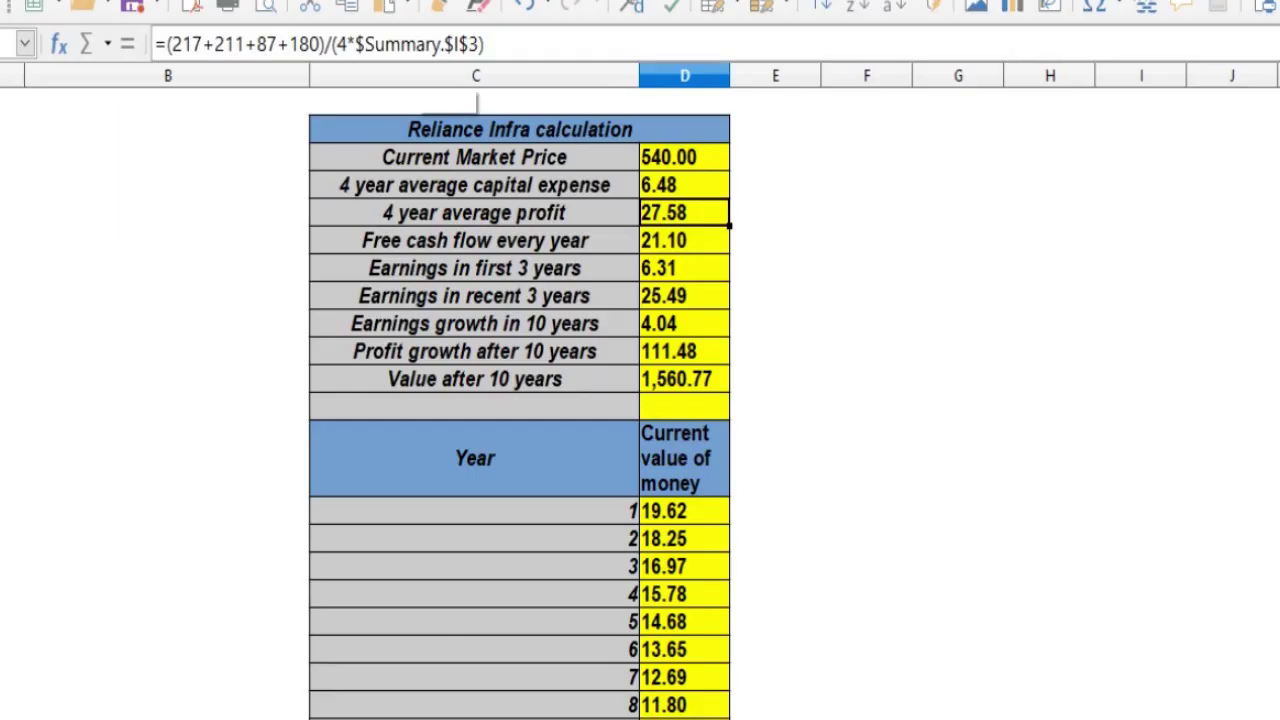
# - Inspect the divisor of the 4 year average profit formula and the Total number of shares it references on the Summary sheet
pyautogui.doubleClick(341, 44)
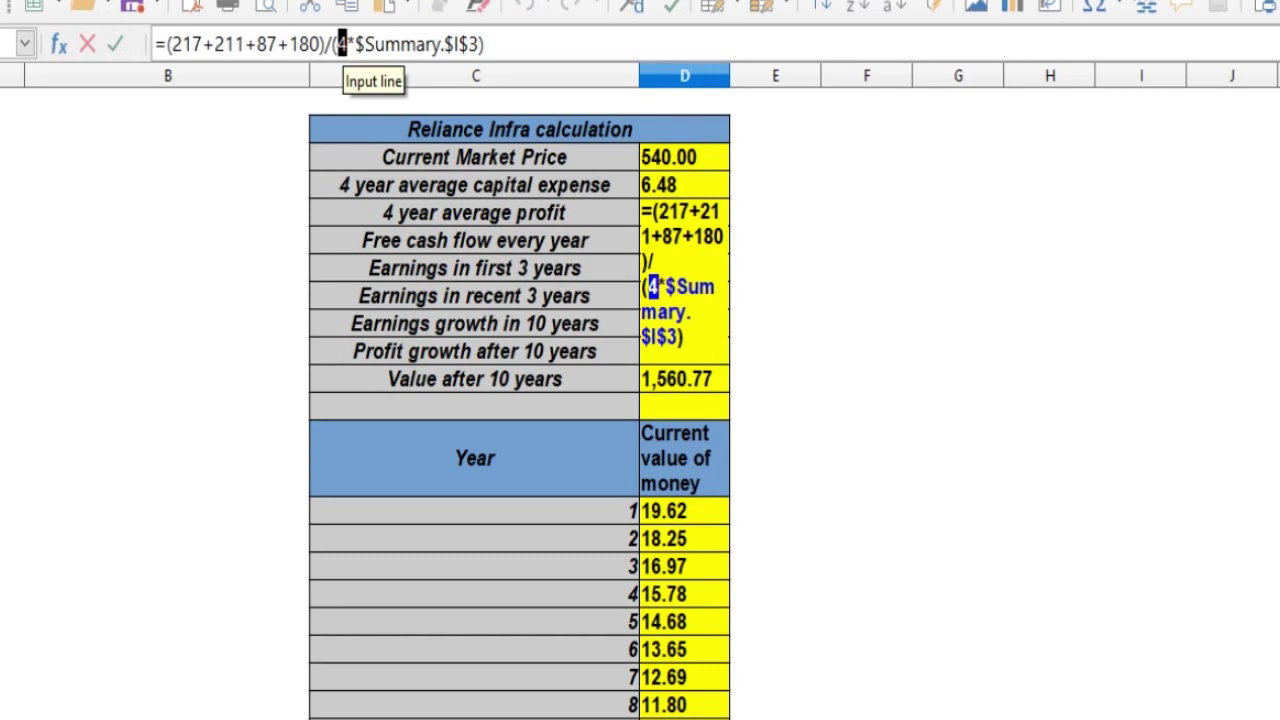
pyautogui.moveTo(375, 44); pyautogui.dragTo(455, 44)
pyautogui.press('Escape')
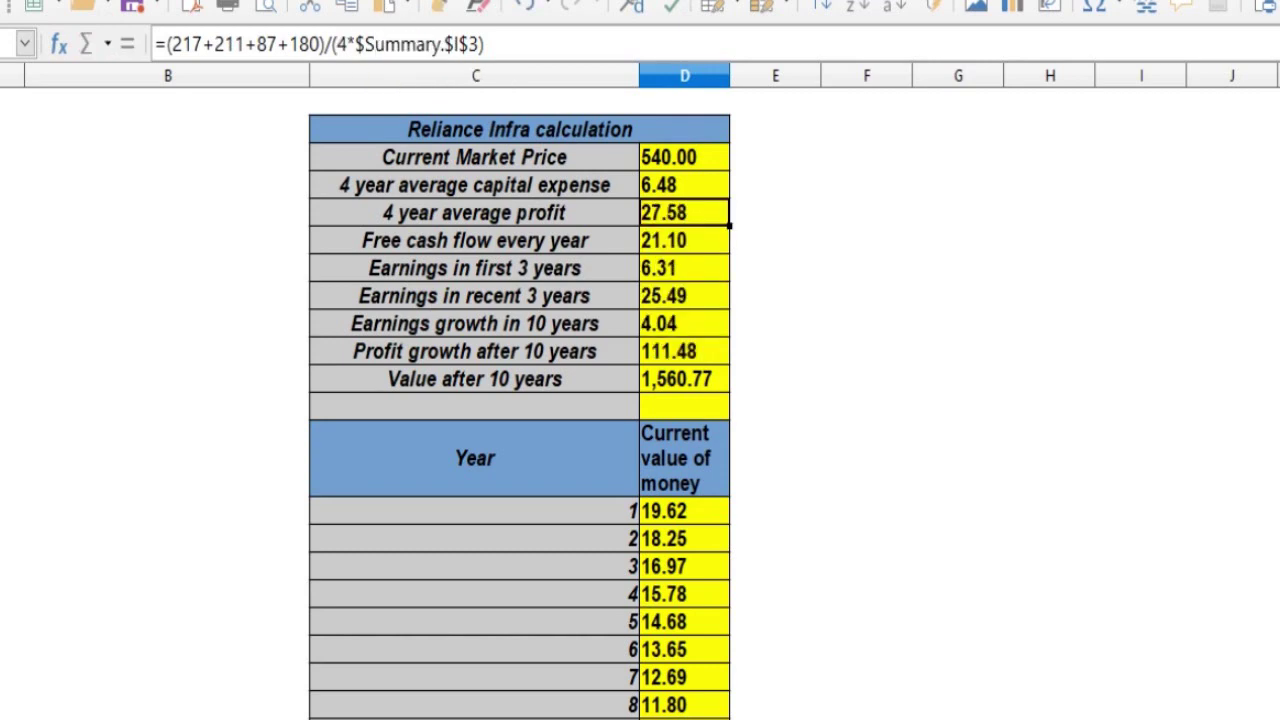
pyautogui.hotkey('ctrl', 'pageup')
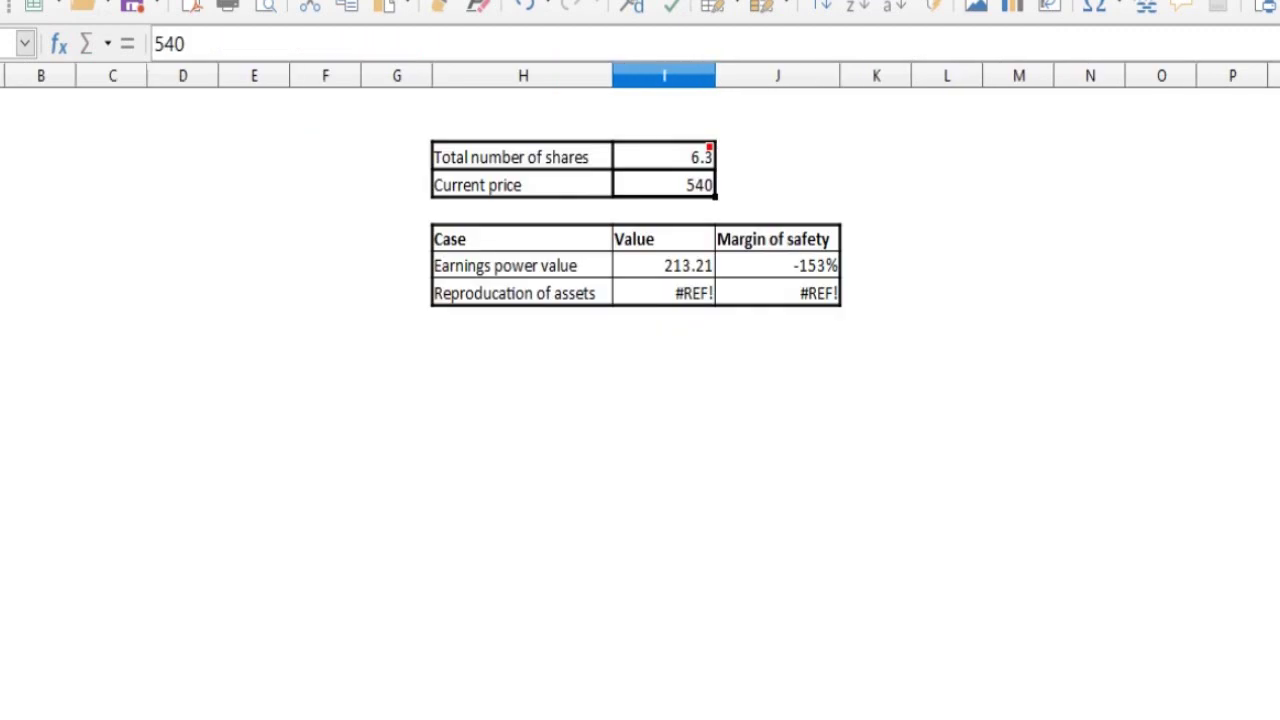
pyautogui.moveTo(666, 157)
pyautogui.hotkey('ctrl', 'pagedown')
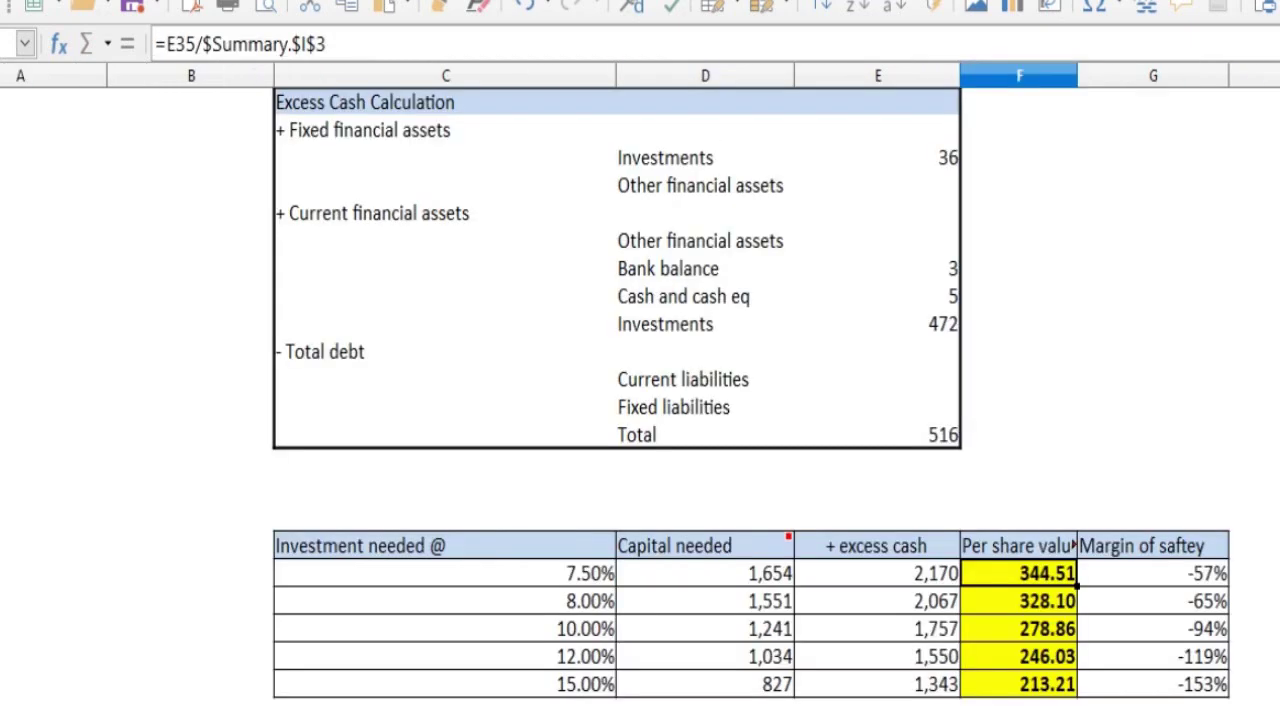
pyautogui.hotkey('ctrl', 'pagedown')
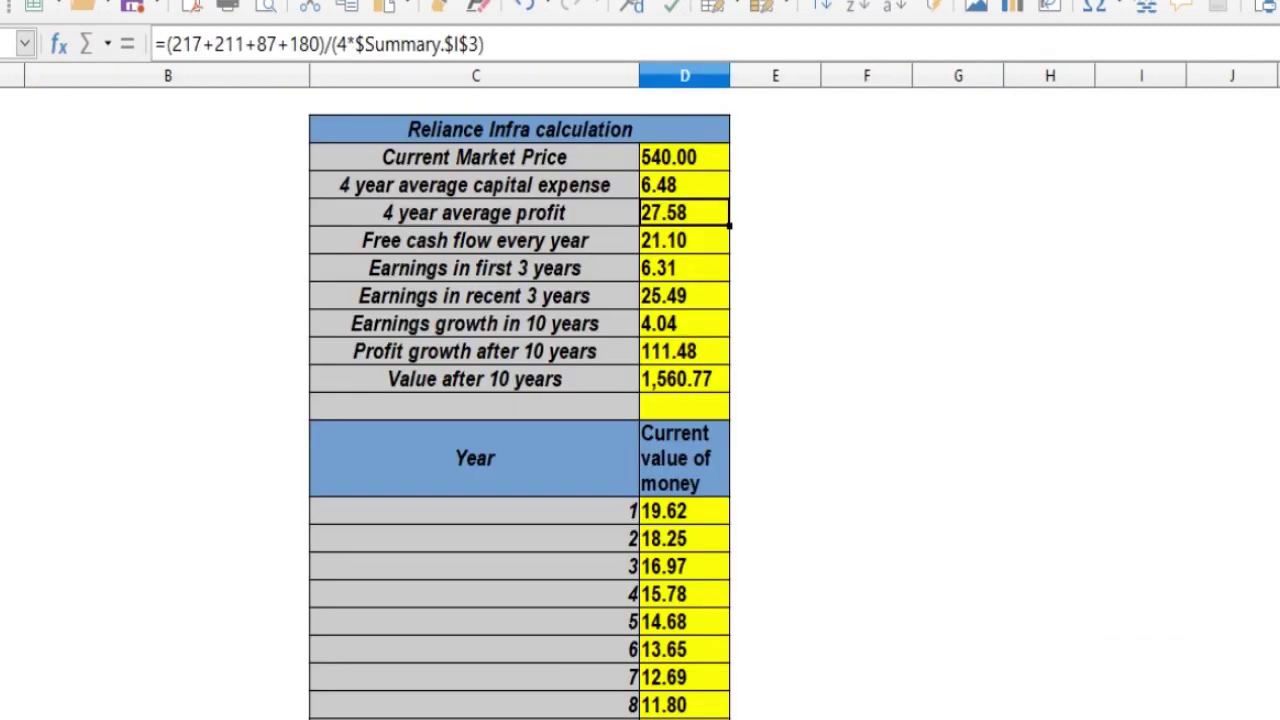
pyautogui.click(0, 212)
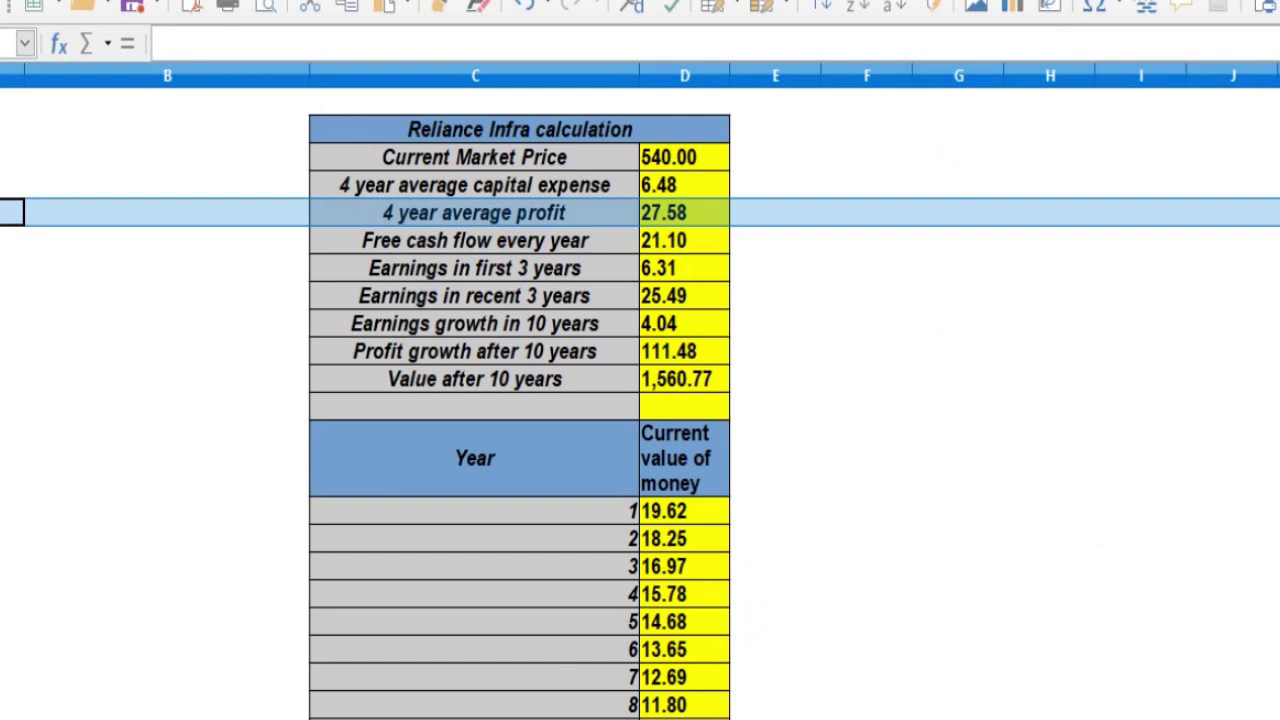
pyautogui.click(684, 213)
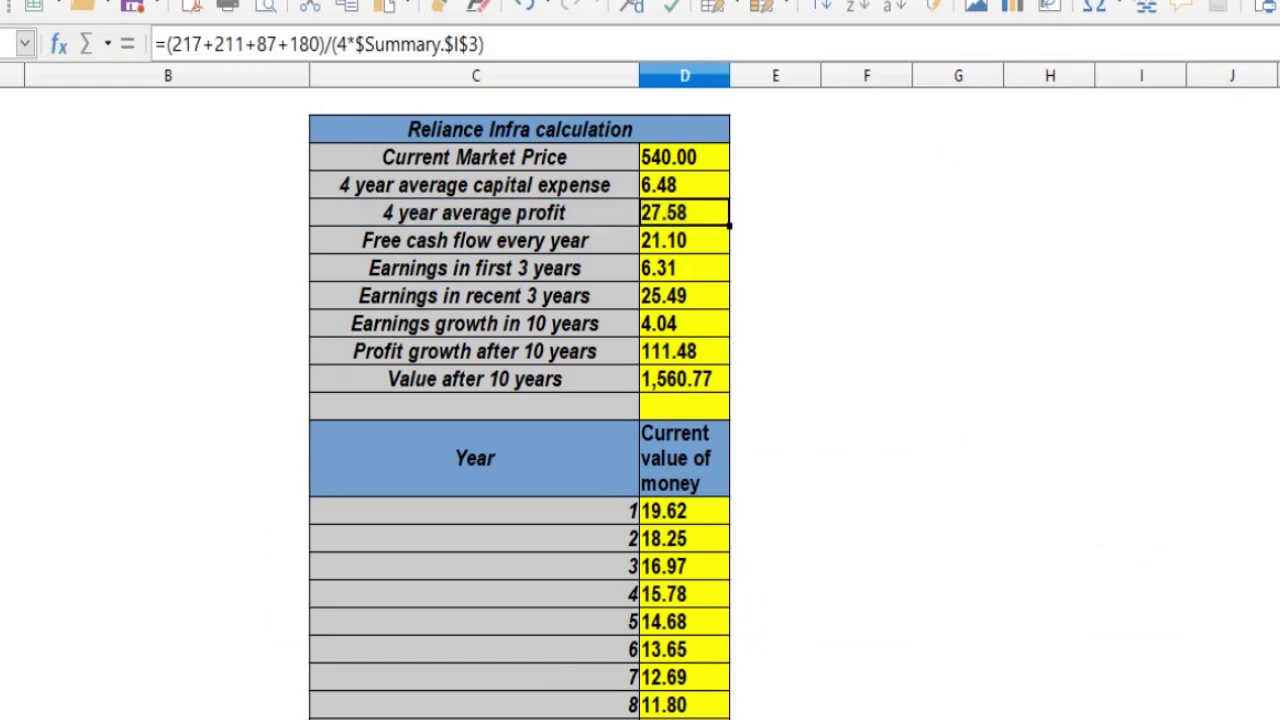
# - Examine the payments for property, plant and equipment and for intangible assets in the annual report's cash flow statement for the 4 year average capital expense
pyautogui.click(684, 185)
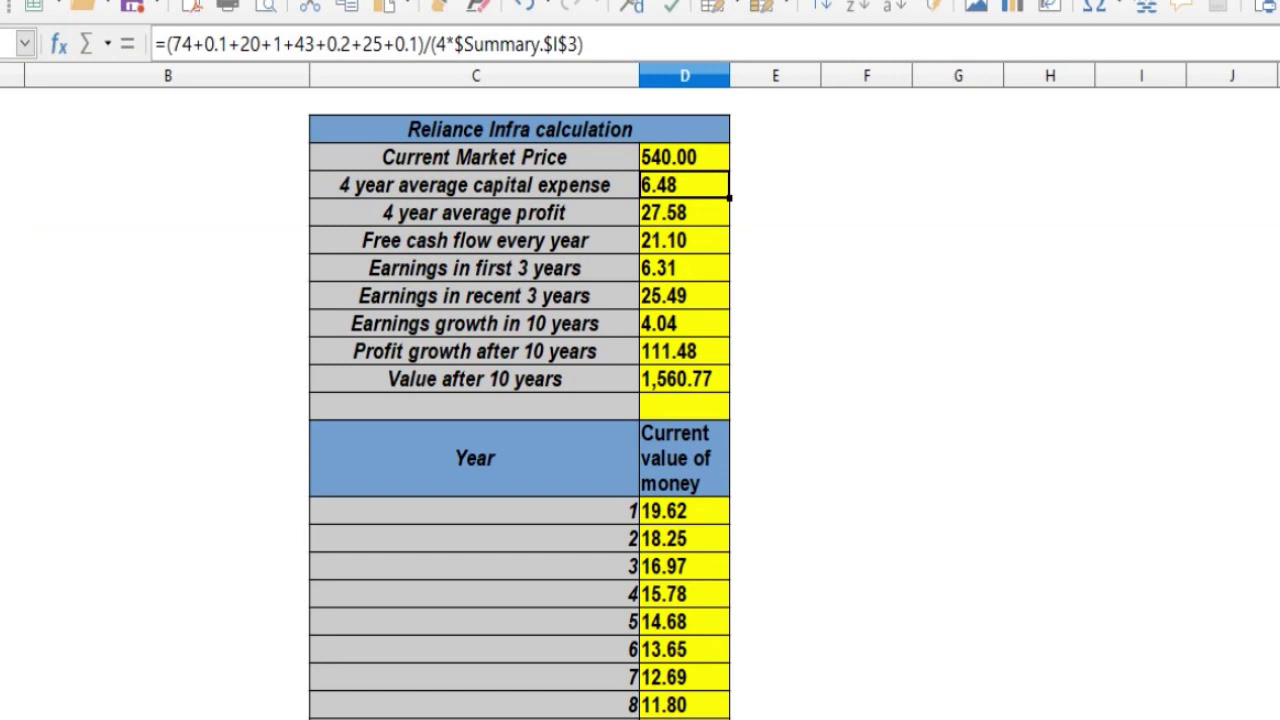
pyautogui.hotkey('alt', 'Tab')
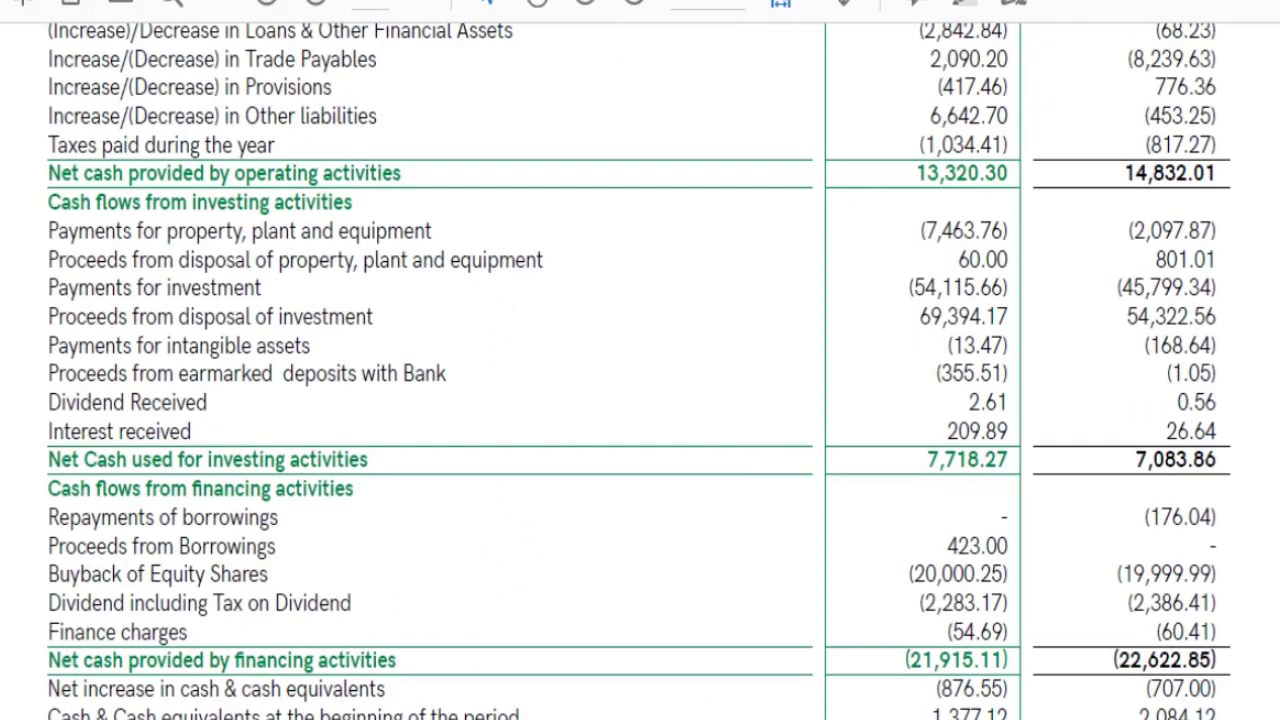
pyautogui.tripleClick(116, 230)
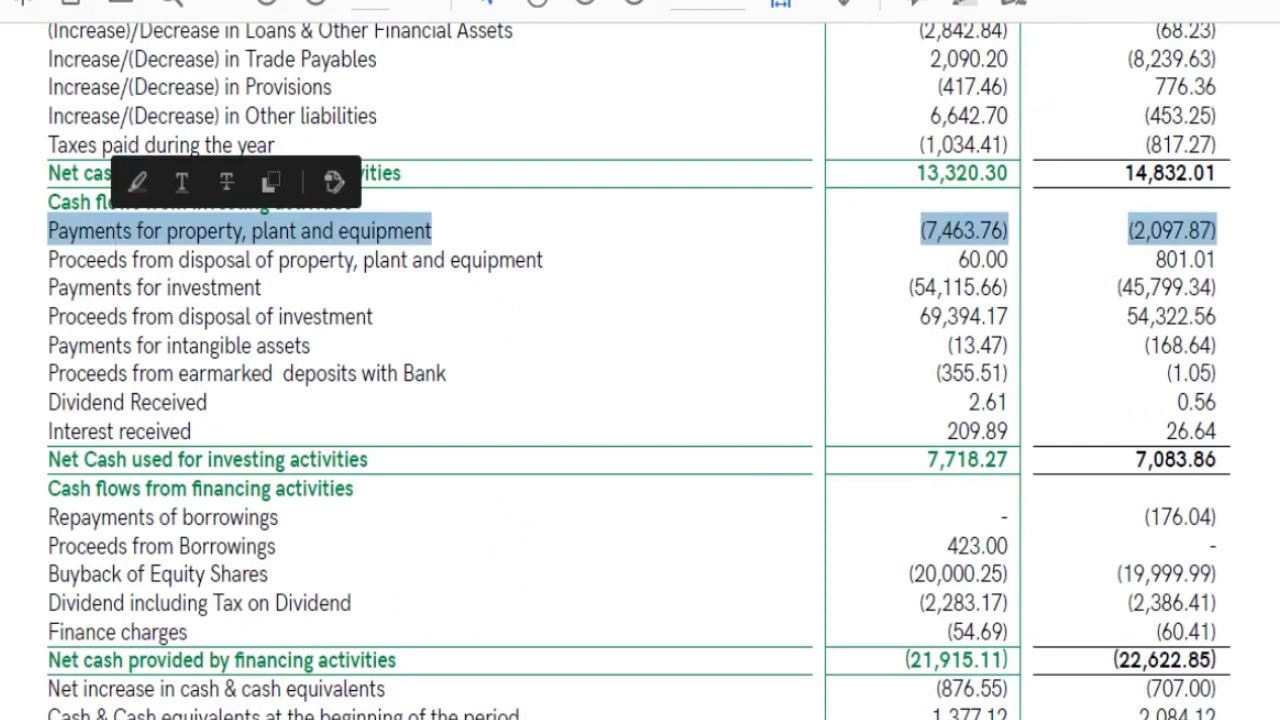
pyautogui.click(958, 259)
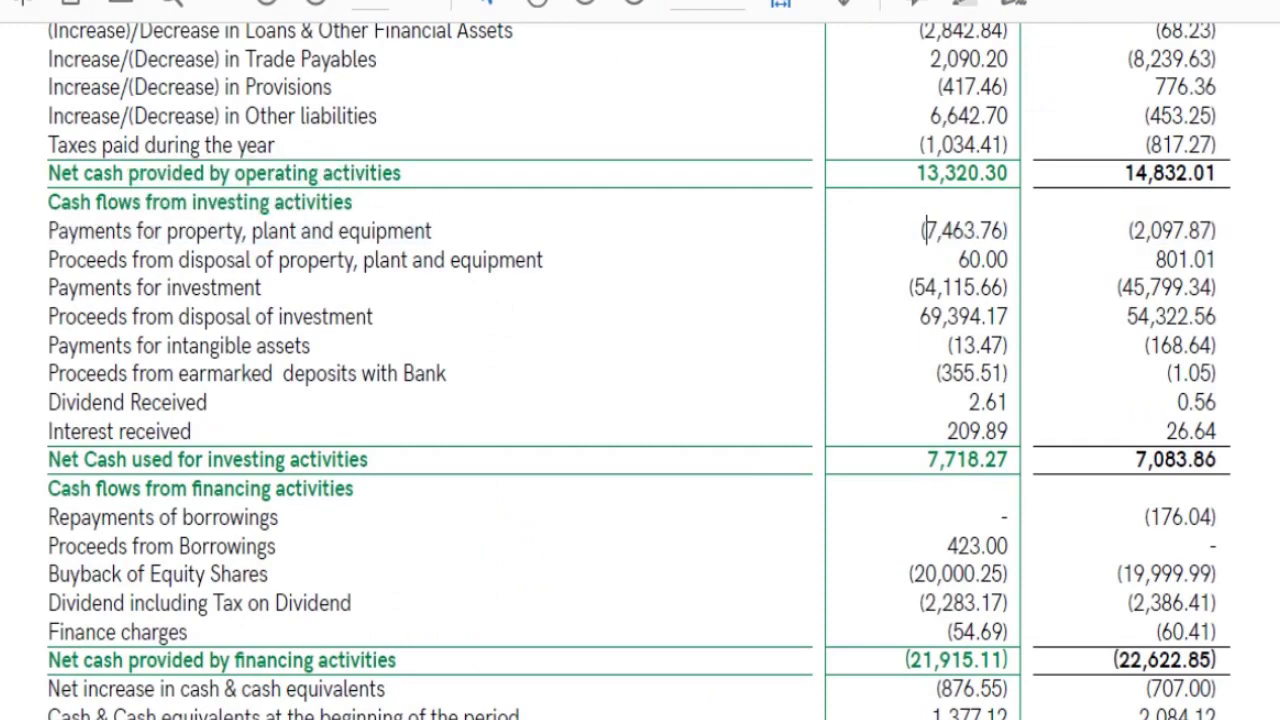
pyautogui.moveTo(924, 230); pyautogui.dragTo(954, 230)
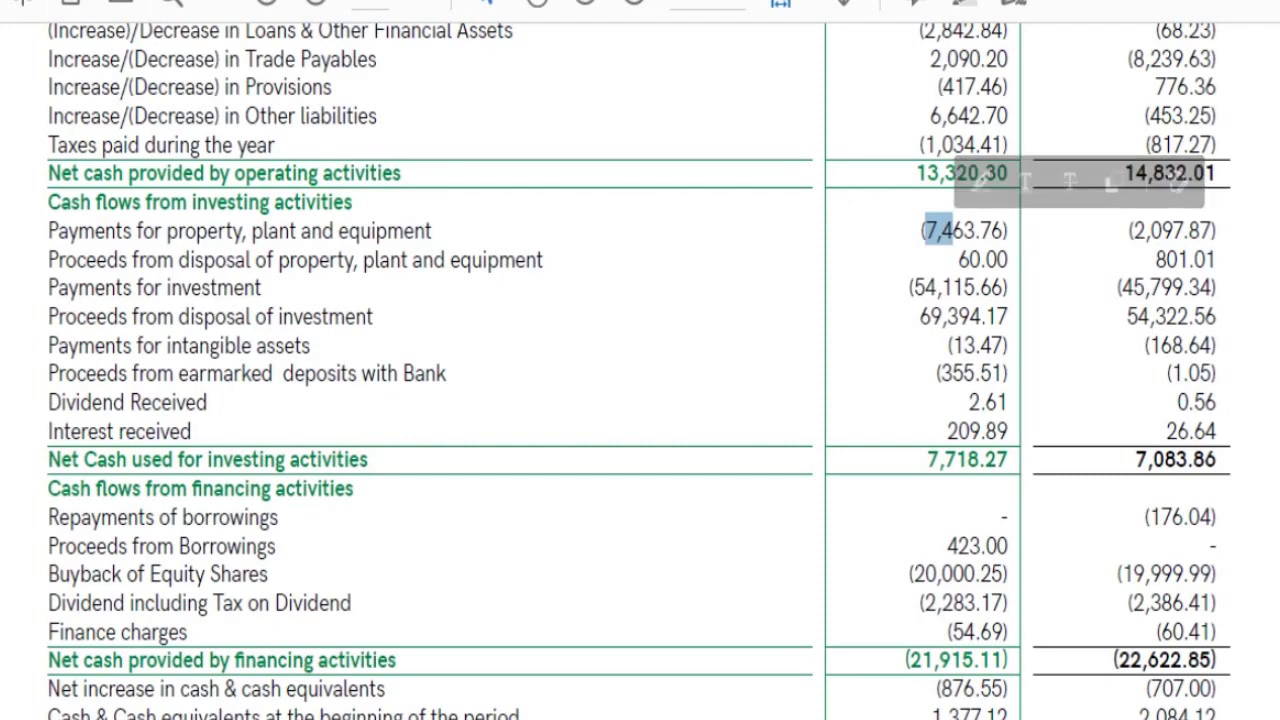
pyautogui.tripleClick(242, 345)
pyautogui.click(954, 345)
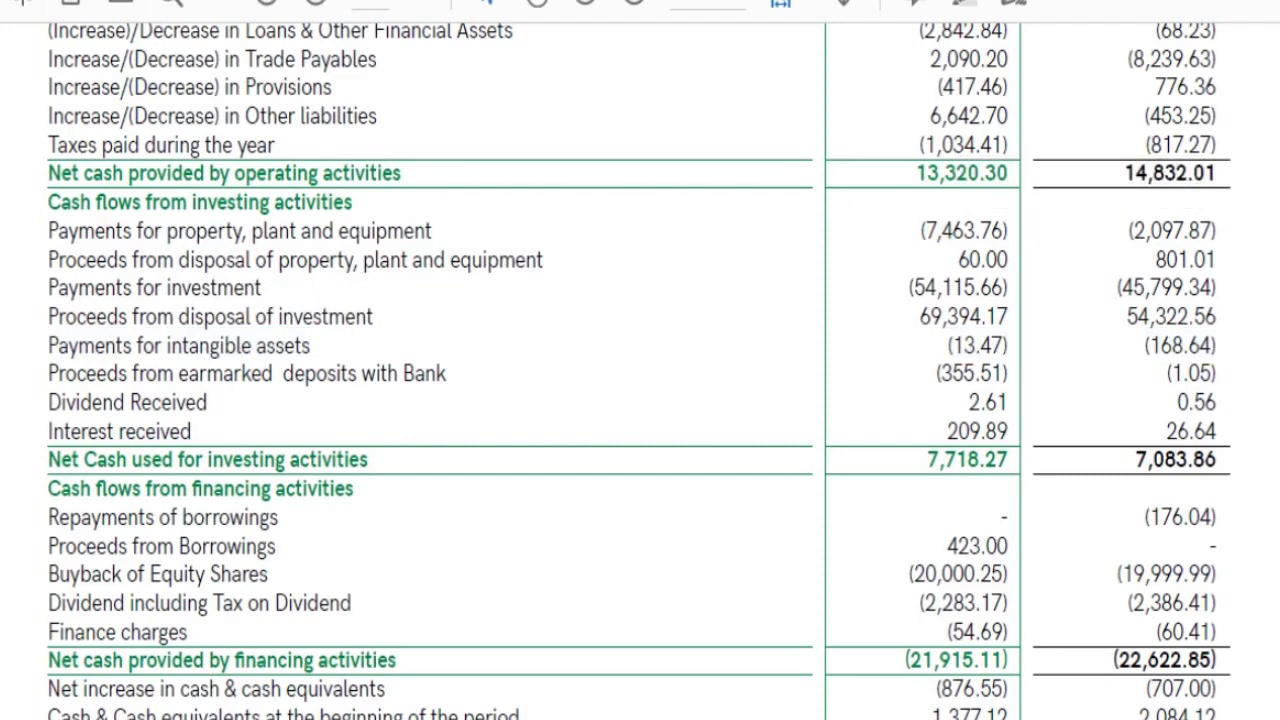
# - Review the yearly amounts summed in the 4 year average capital expense formula, leaving the formula as it is
pyautogui.hotkey('alt', 'Tab')
pyautogui.click(172, 44)
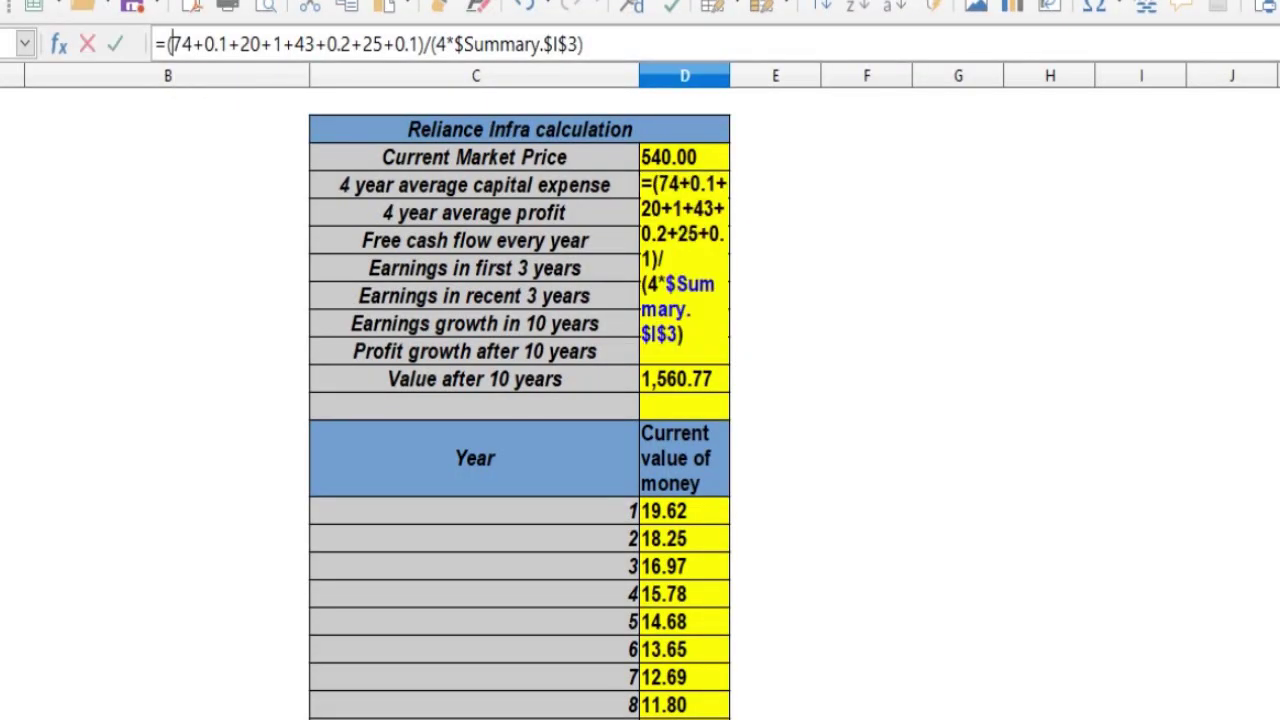
pyautogui.moveTo(172, 44); pyautogui.dragTo(383, 44)
pyautogui.click(283, 44)
pyautogui.press('Escape')
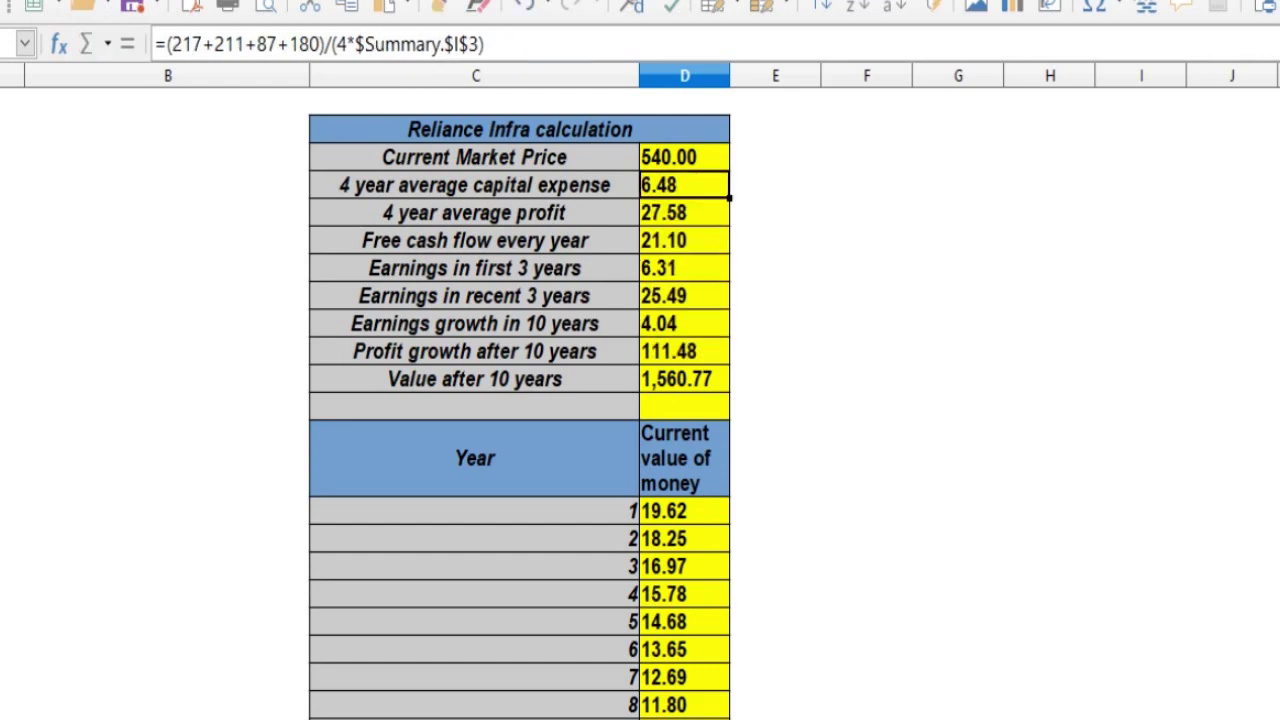
# - Compare the 4 year average profit with the 4 year average capital expense and their formulas
pyautogui.click(684, 213)
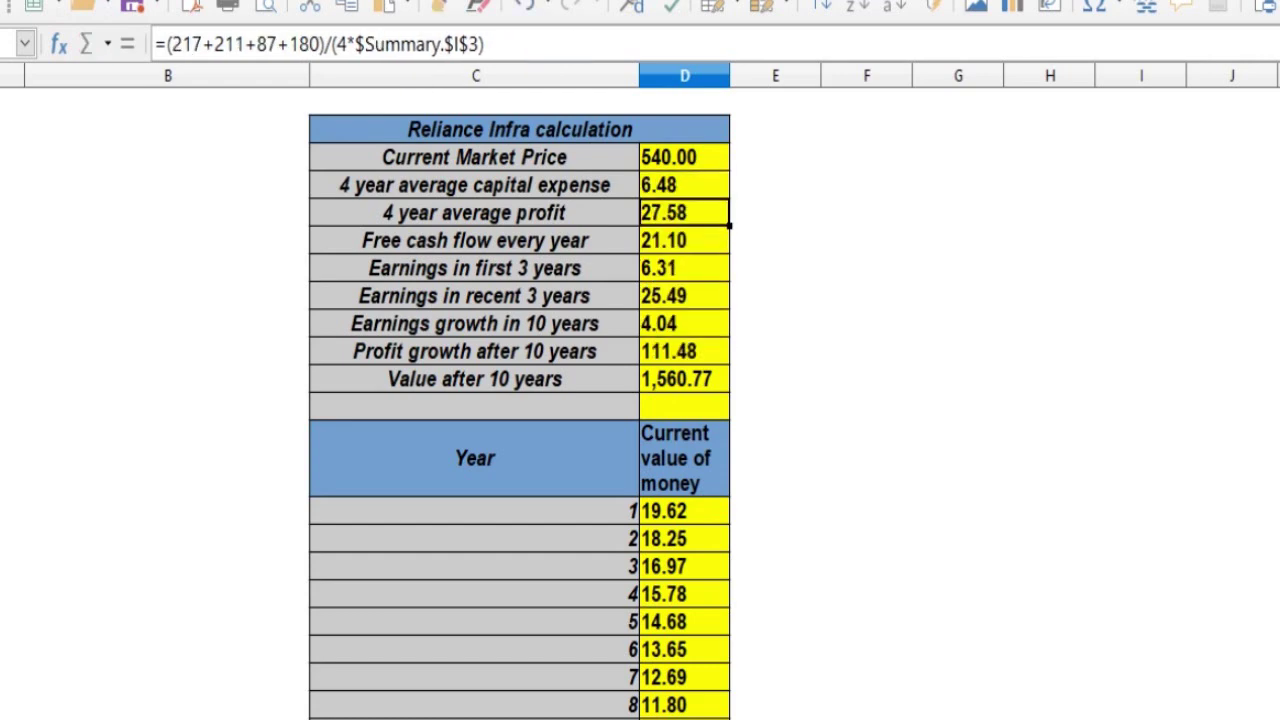
pyautogui.click(684, 185)
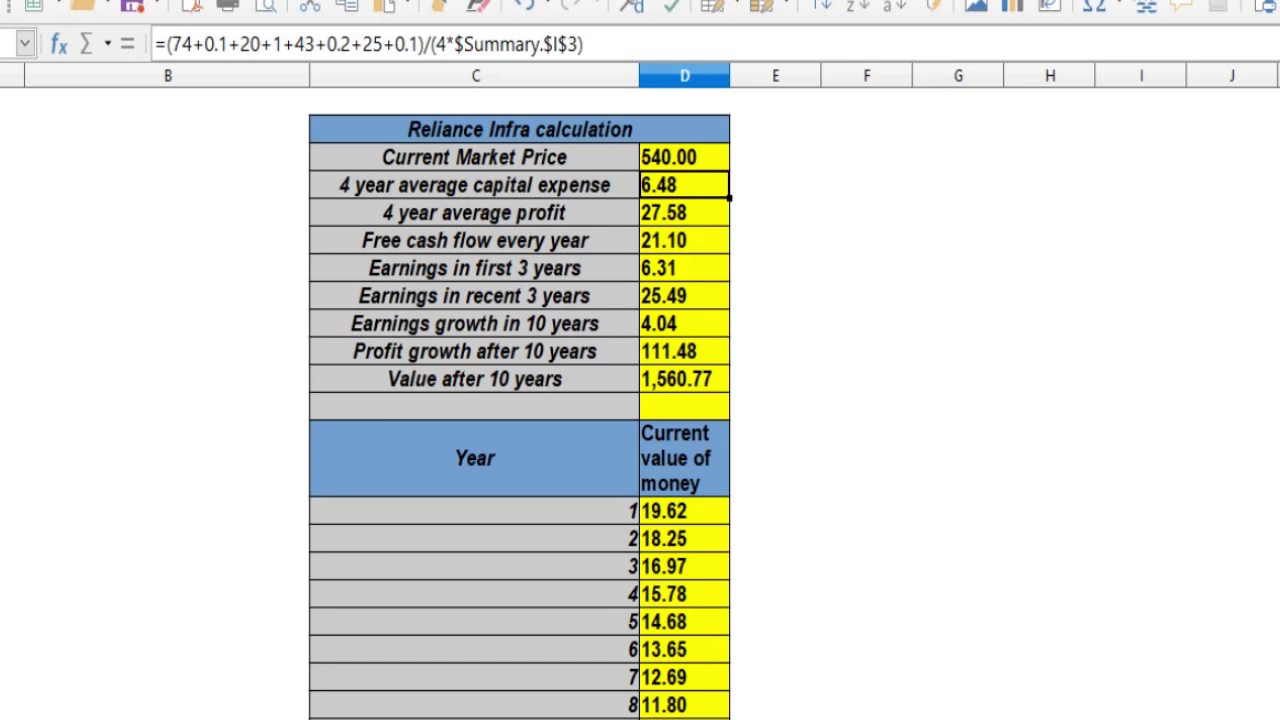
pyautogui.click(684, 213)
pyautogui.click(684, 185)
pyautogui.click(684, 213)
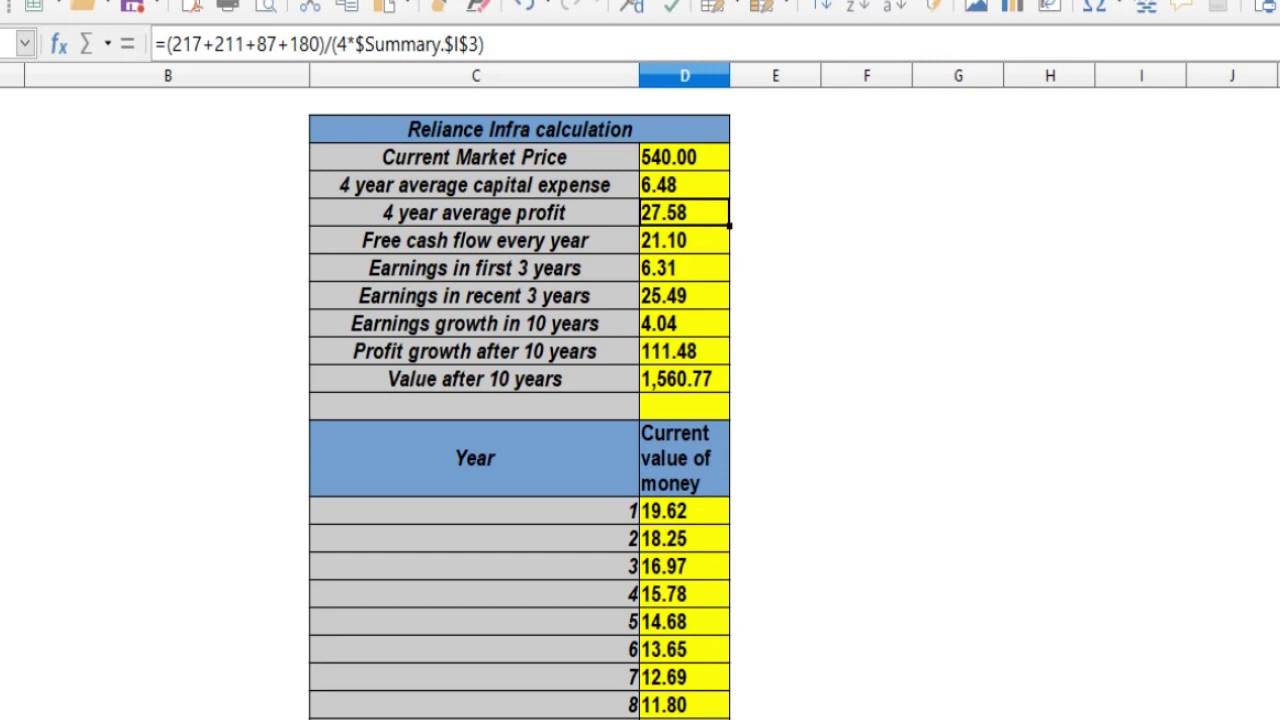
pyautogui.click(684, 185)
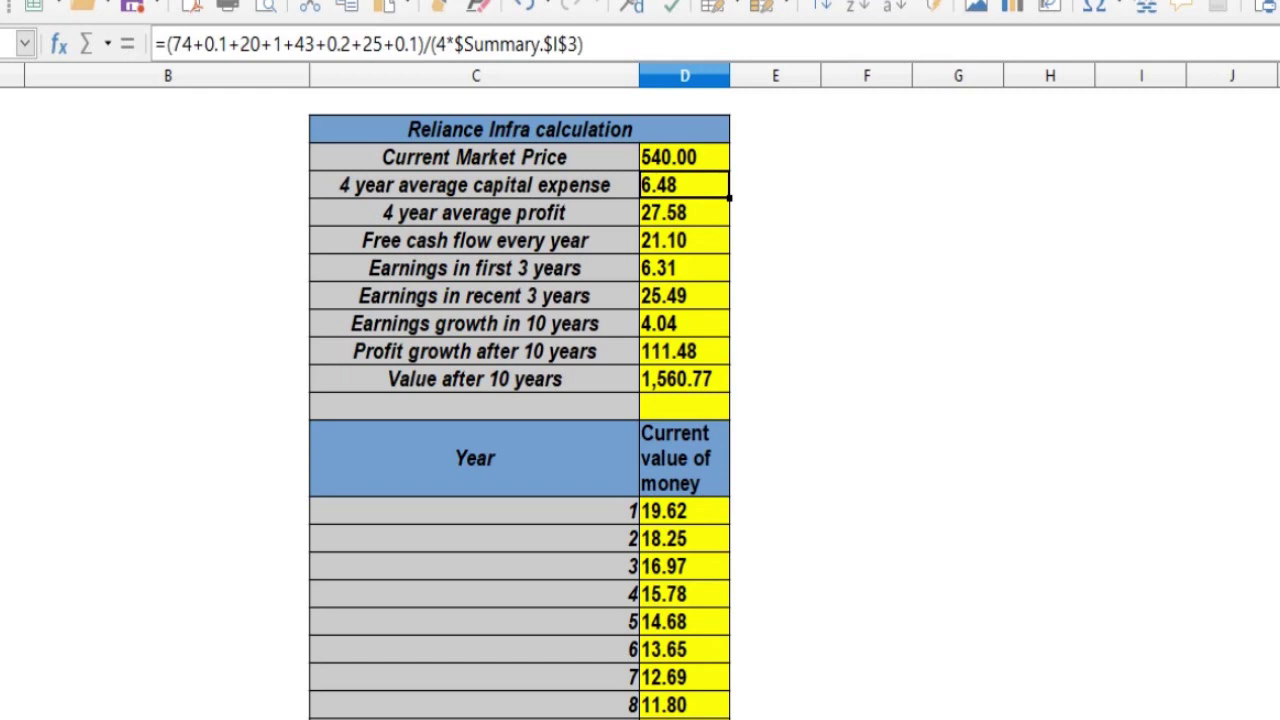
pyautogui.click(684, 213)
# - Inspect the cells referenced by the Free cash flow every year formula, and locate the Earnings growth in 10 years row
pyautogui.click(684, 241)
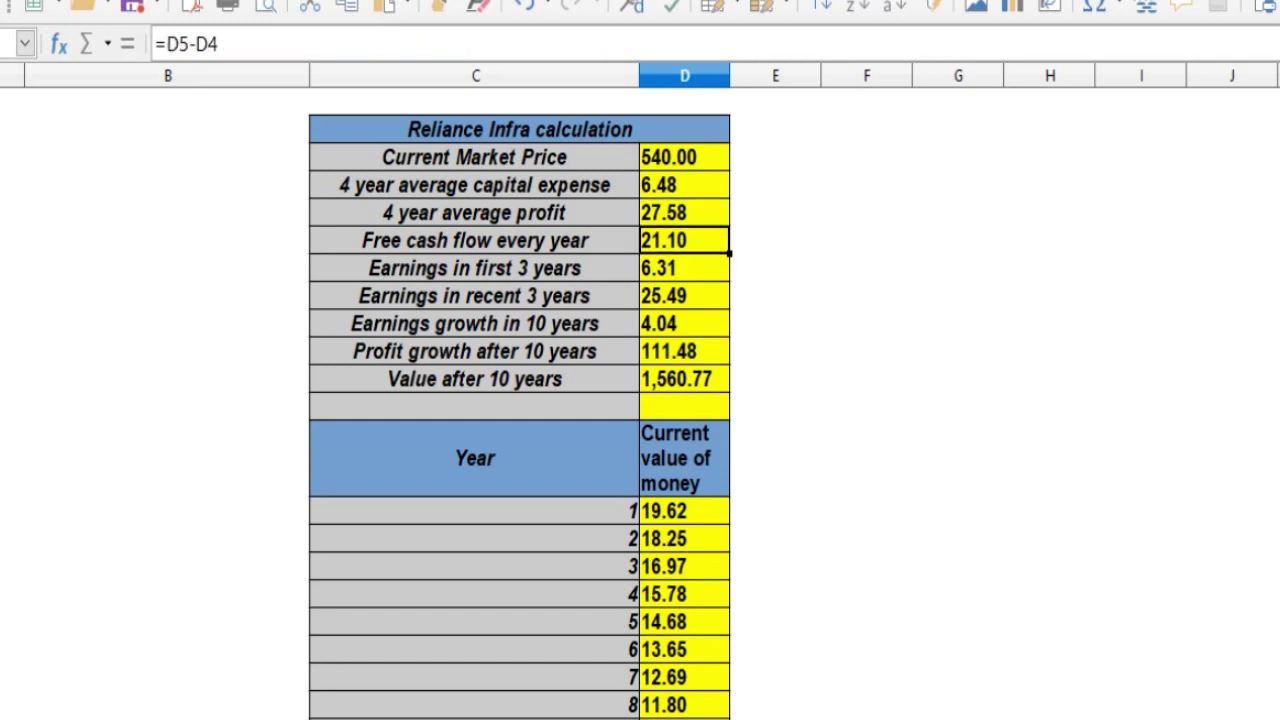
pyautogui.press('F2')
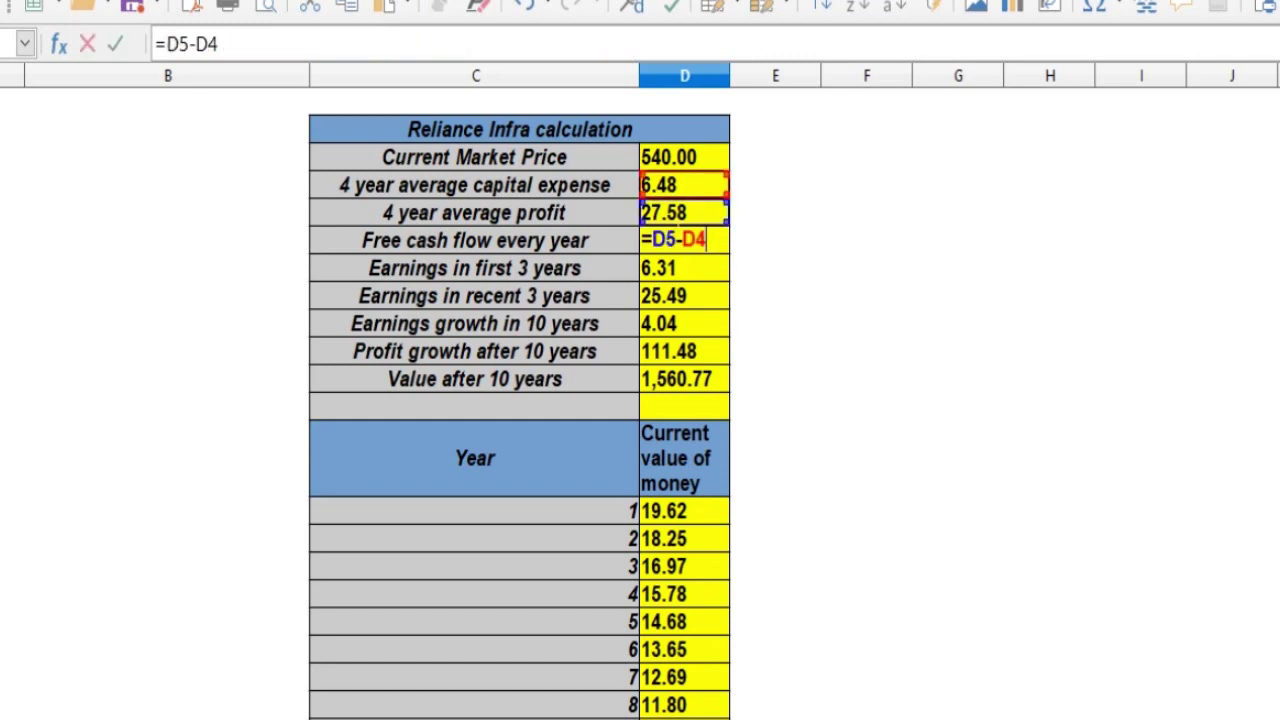
pyautogui.press('Escape')
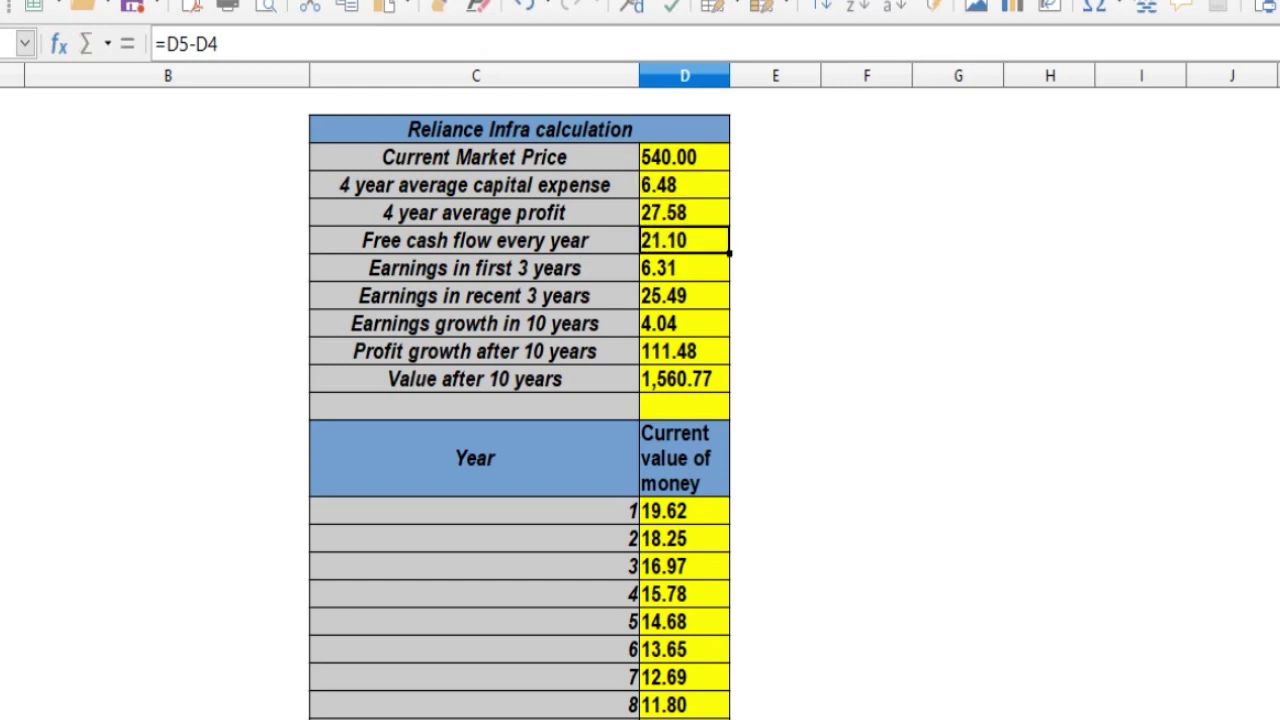
pyautogui.click(2, 240)
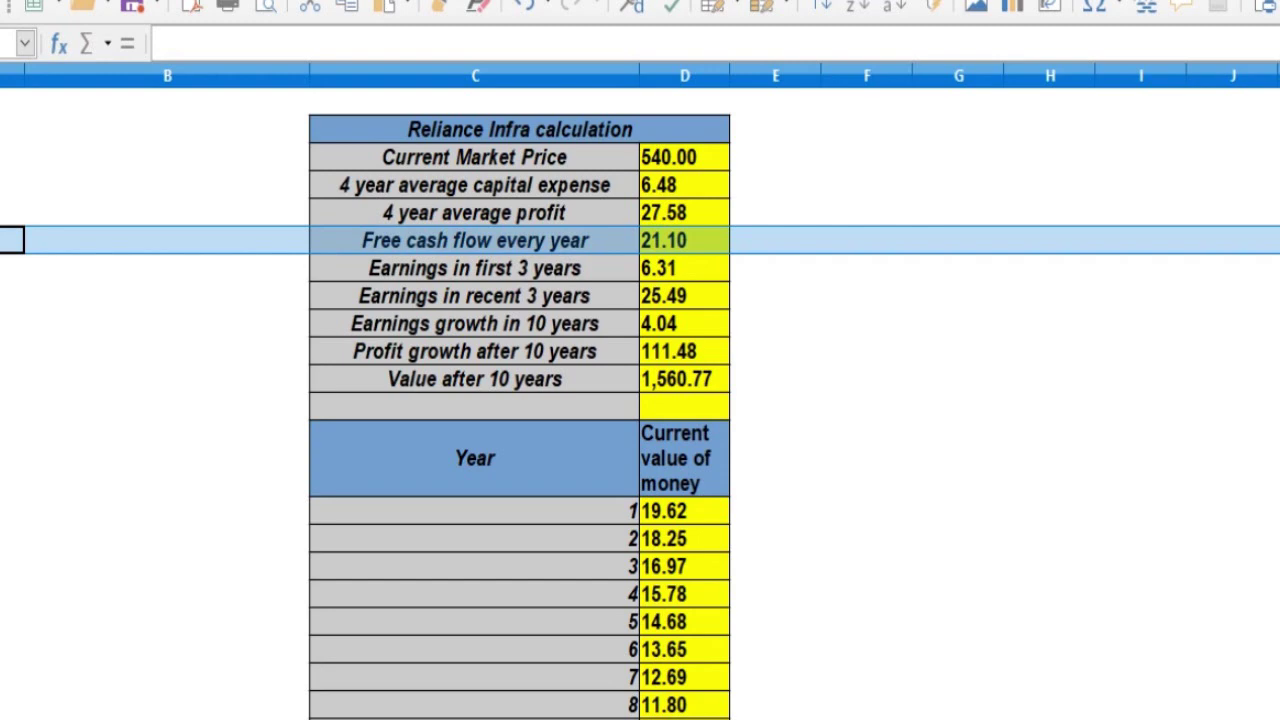
pyautogui.click(475, 324)
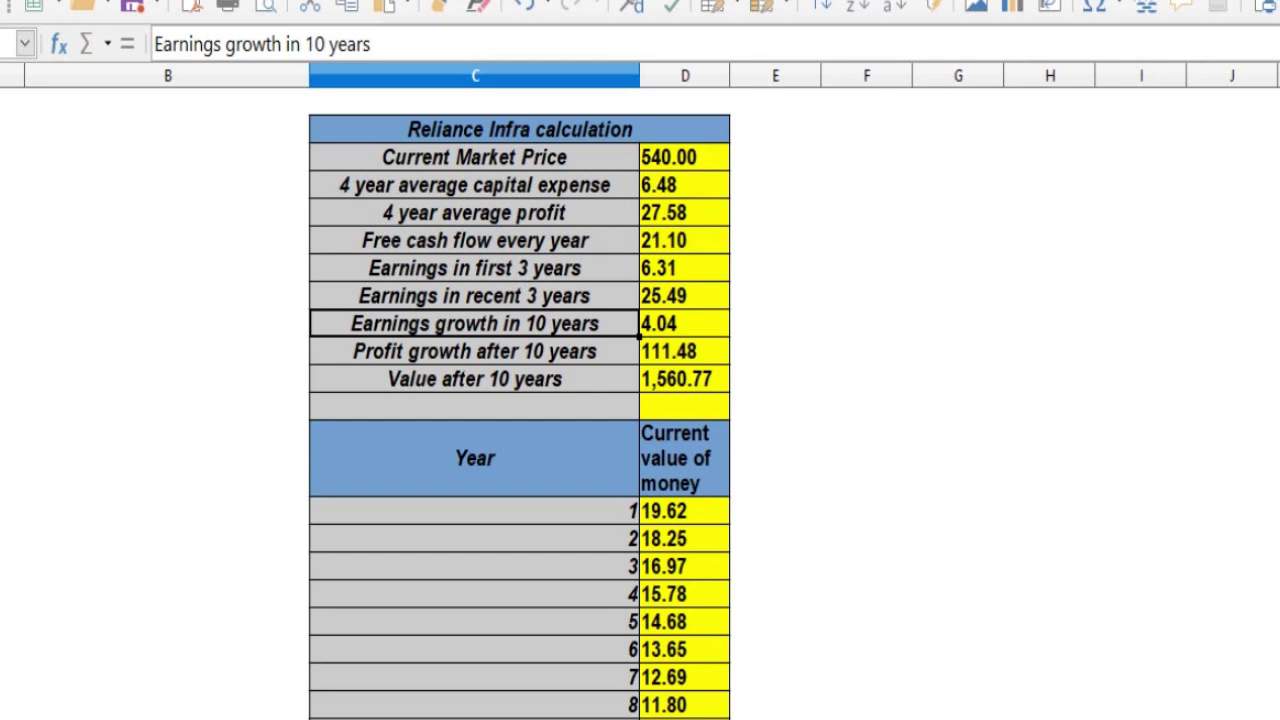
# - Compare the Earnings in first 3 years formula with the three earliest basic earnings per share in the income statement
pyautogui.click(684, 268)
pyautogui.click(2, 268)
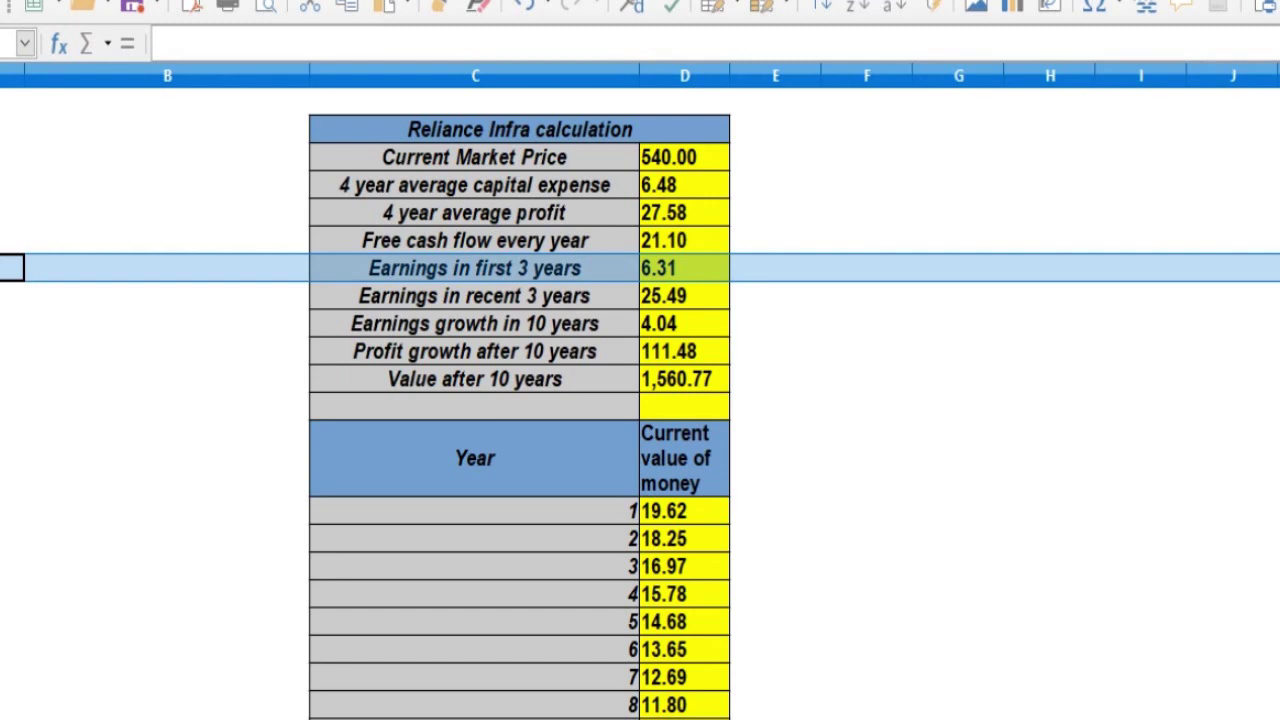
pyautogui.hotkey('alt', 'Tab')
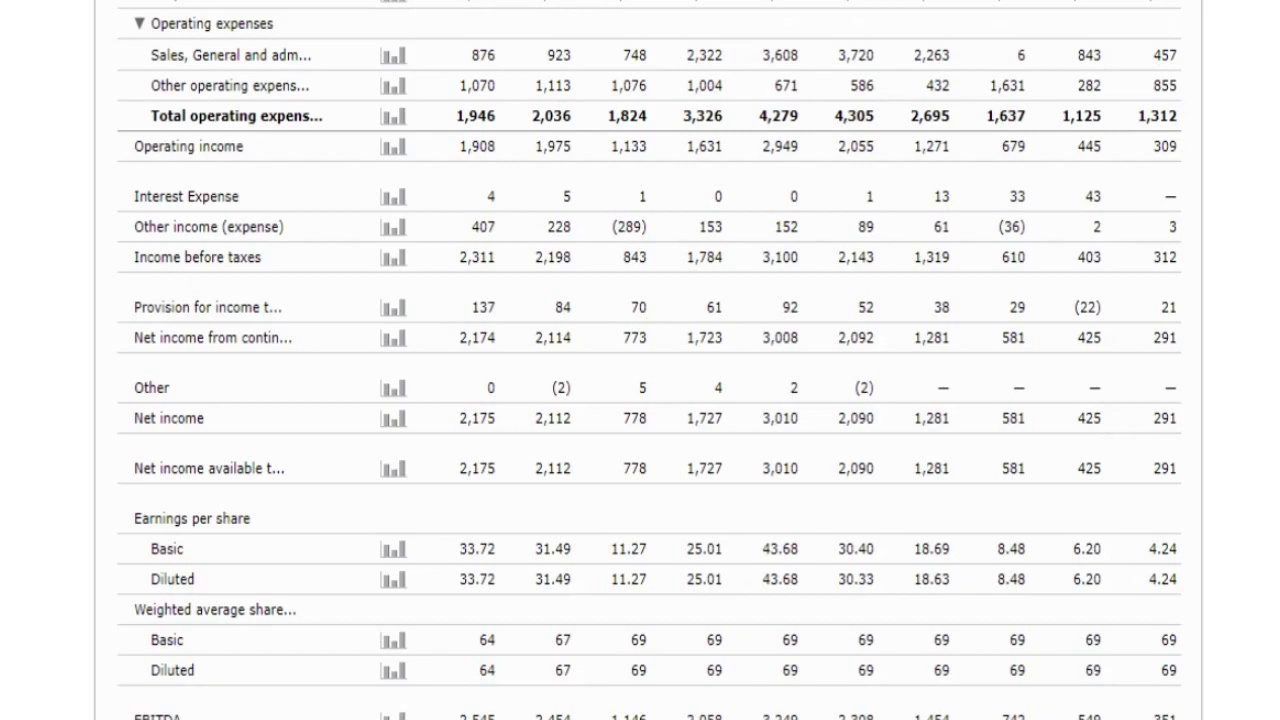
pyautogui.moveTo(998, 548); pyautogui.dragTo(1177, 548)
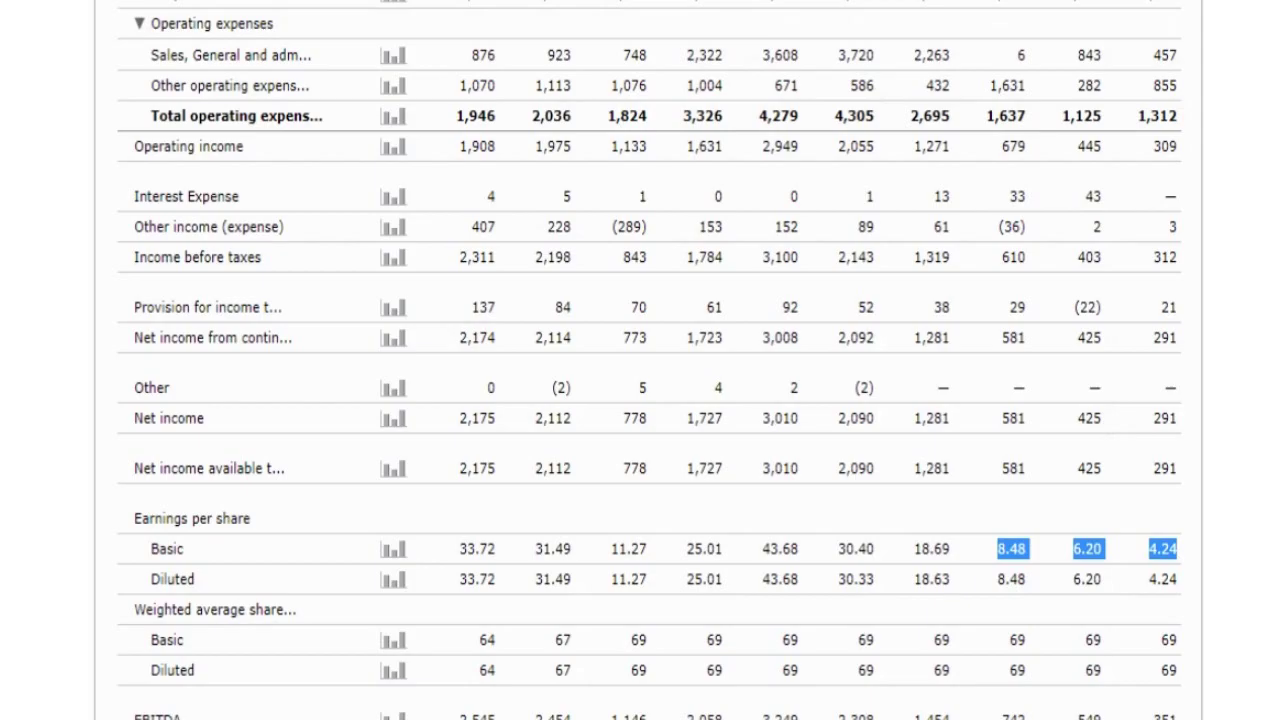
pyautogui.hotkey('alt', 'Tab')
pyautogui.click(684, 268)
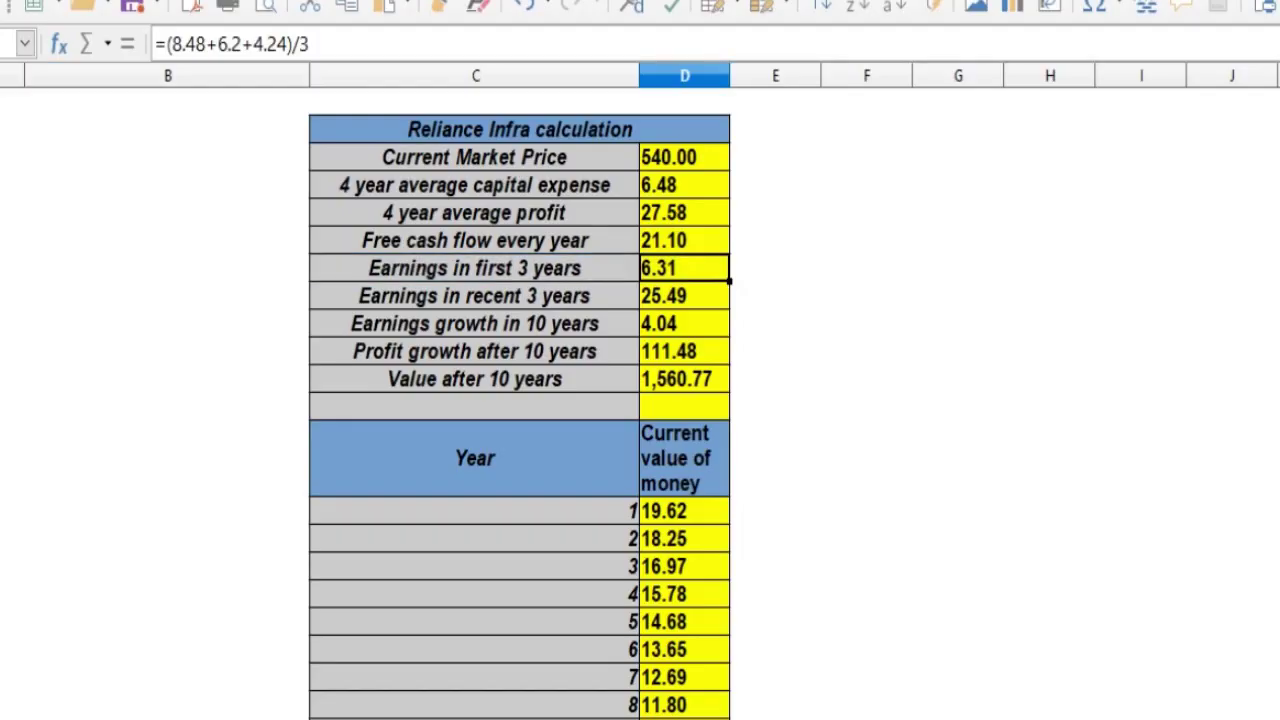
pyautogui.moveTo(340, 44); pyautogui.dragTo(156, 44)
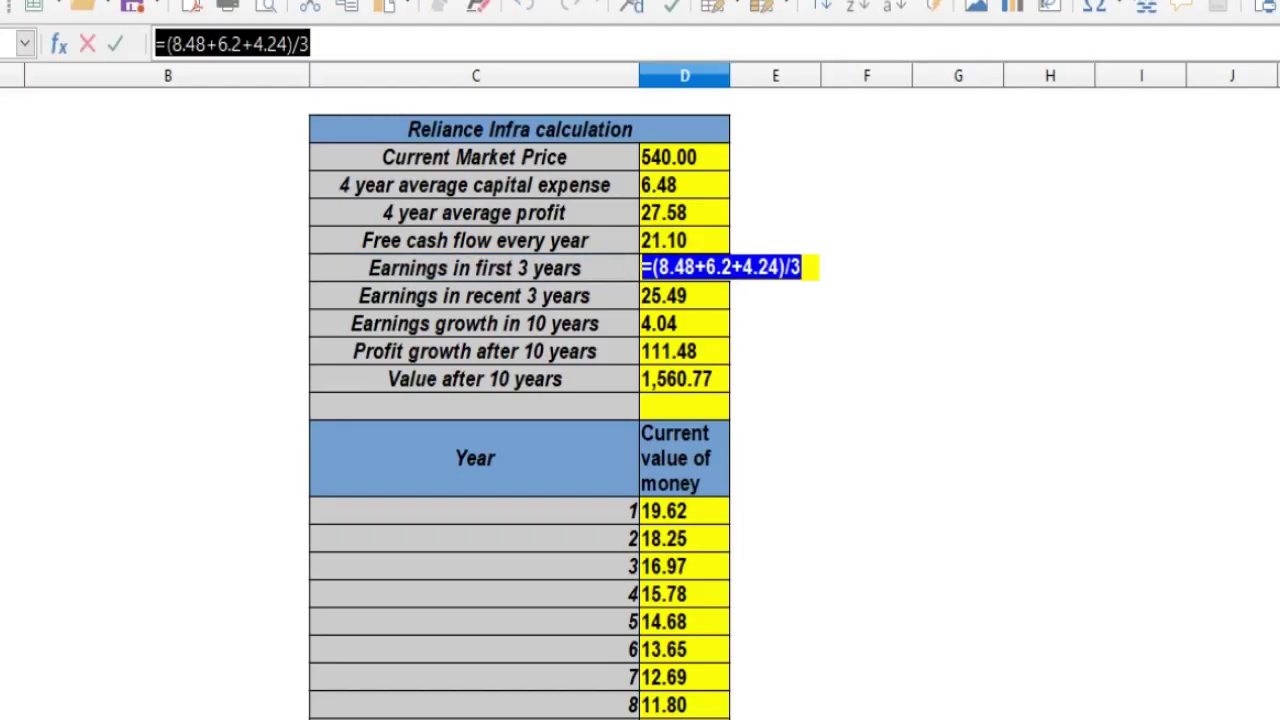
pyautogui.press('Escape')
# - Check the Earnings in recent 3 years formula against the latest three basic earnings per share in the income statement
pyautogui.click(684, 296)
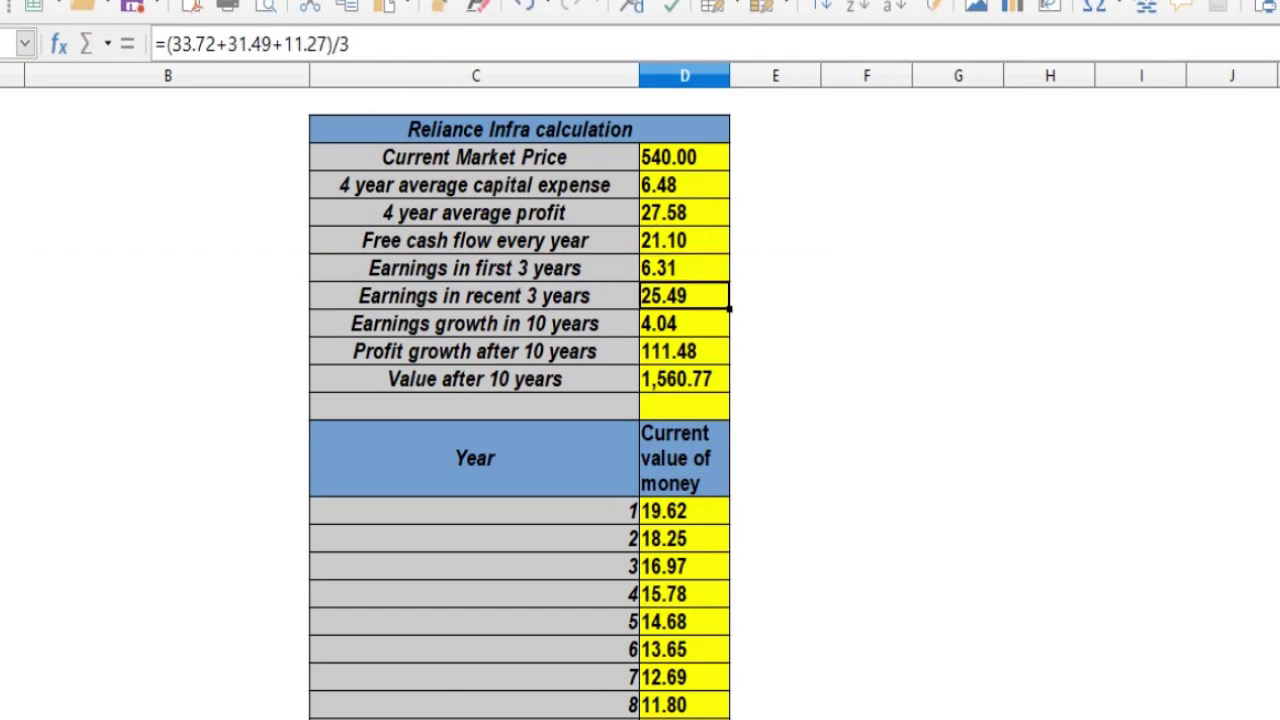
pyautogui.hotkey('alt', 'Tab')
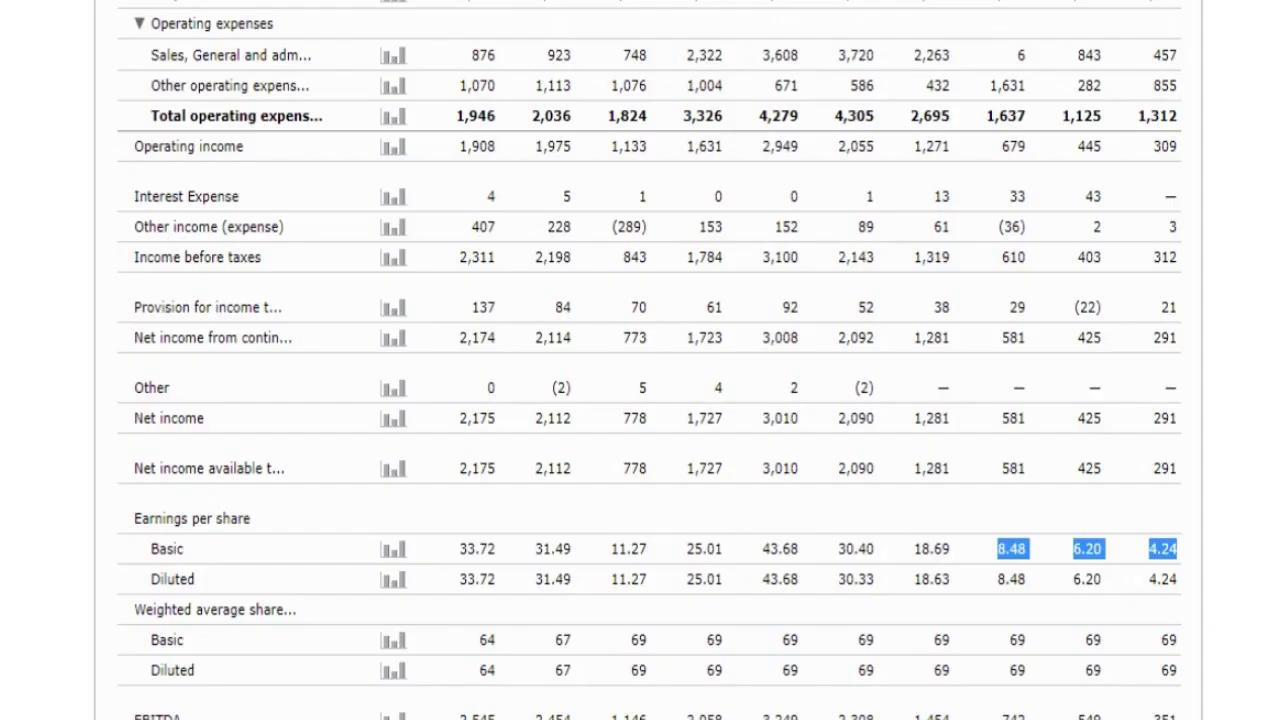
pyautogui.moveTo(459, 549); pyautogui.dragTo(648, 566)
pyautogui.click(648, 566)
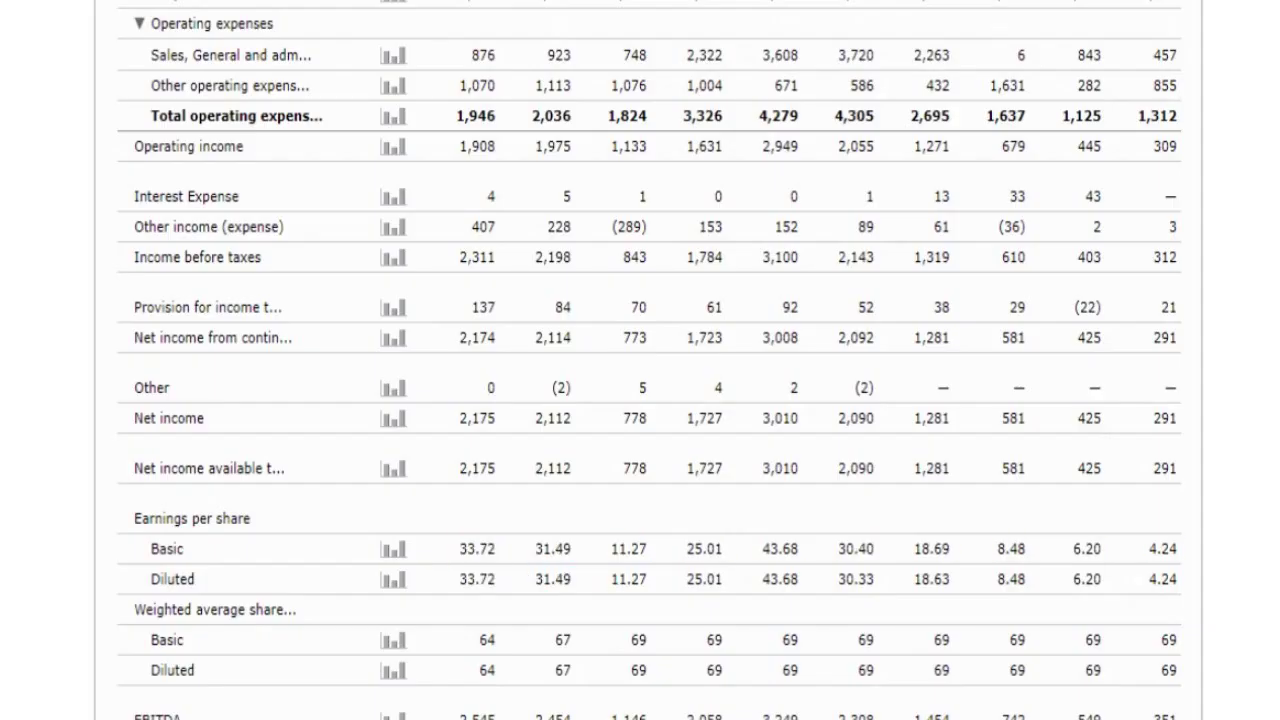
pyautogui.moveTo(459, 549); pyautogui.dragTo(1178, 580)
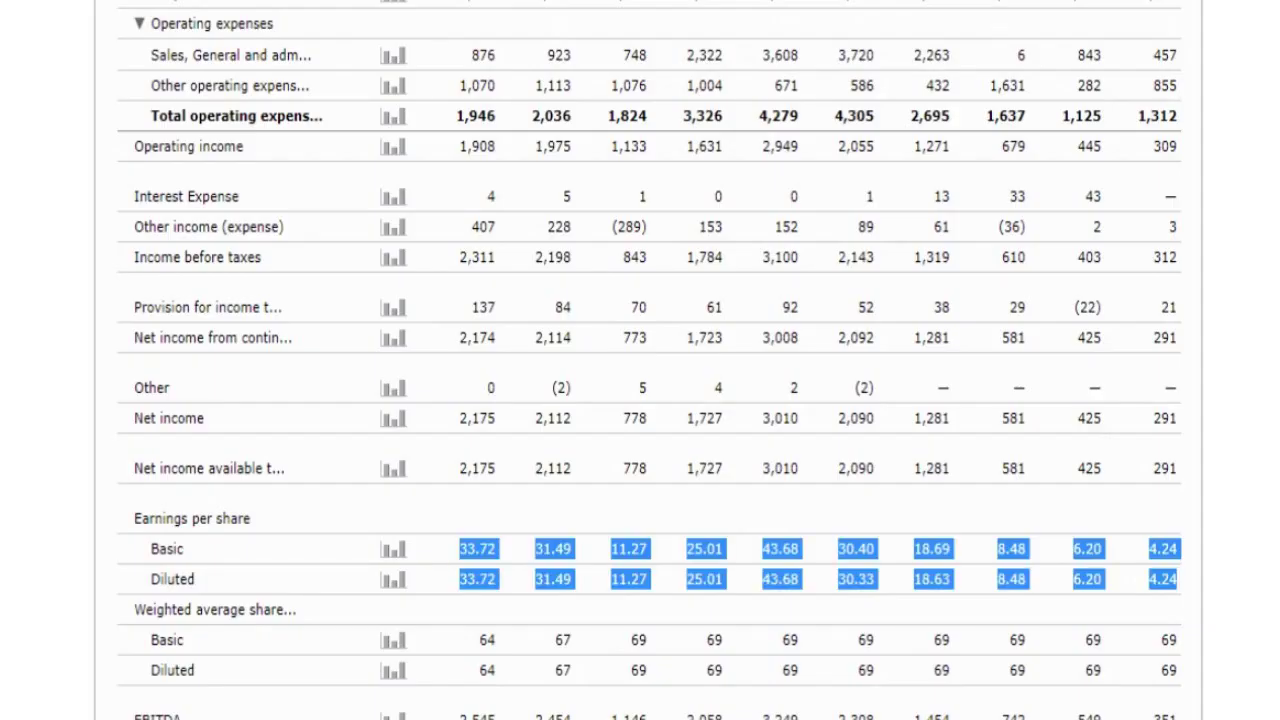
pyautogui.click(1178, 580)
pyautogui.moveTo(459, 549); pyautogui.dragTo(1178, 580)
pyautogui.click(1178, 580)
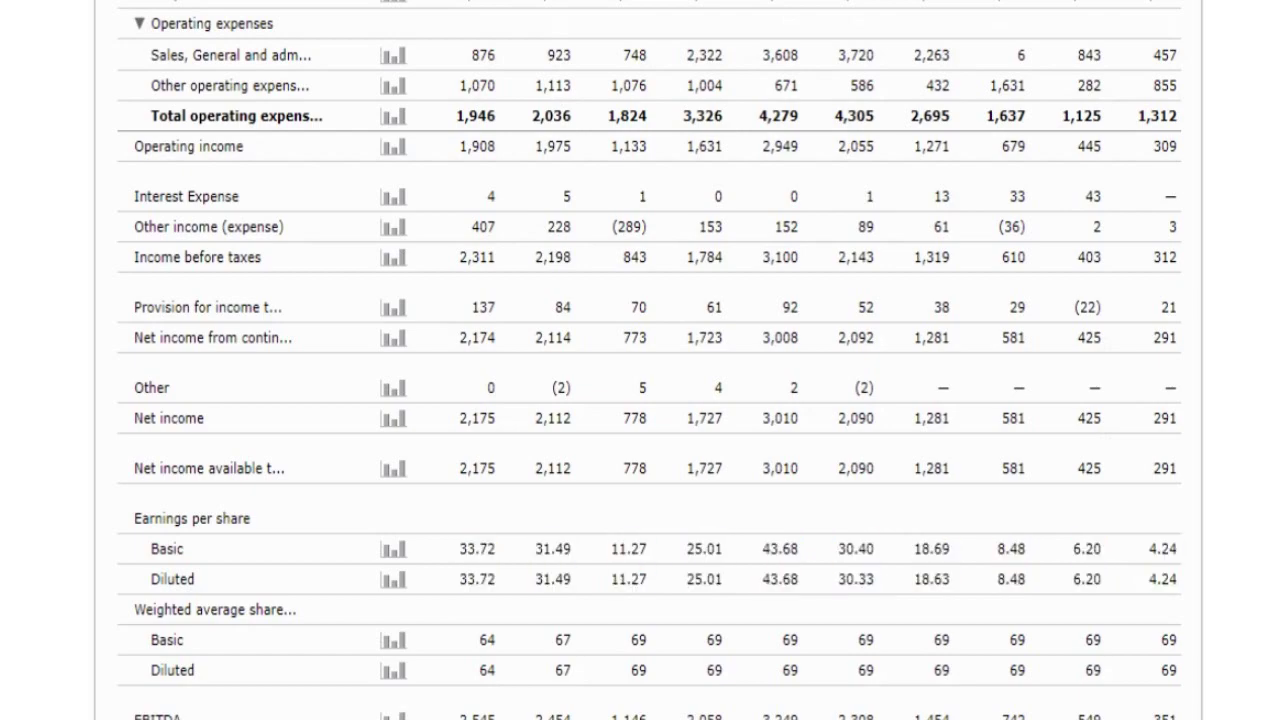
pyautogui.moveTo(611, 548); pyautogui.dragTo(647, 548)
pyautogui.click(647, 549)
pyautogui.moveTo(460, 549); pyautogui.dragTo(1177, 580)
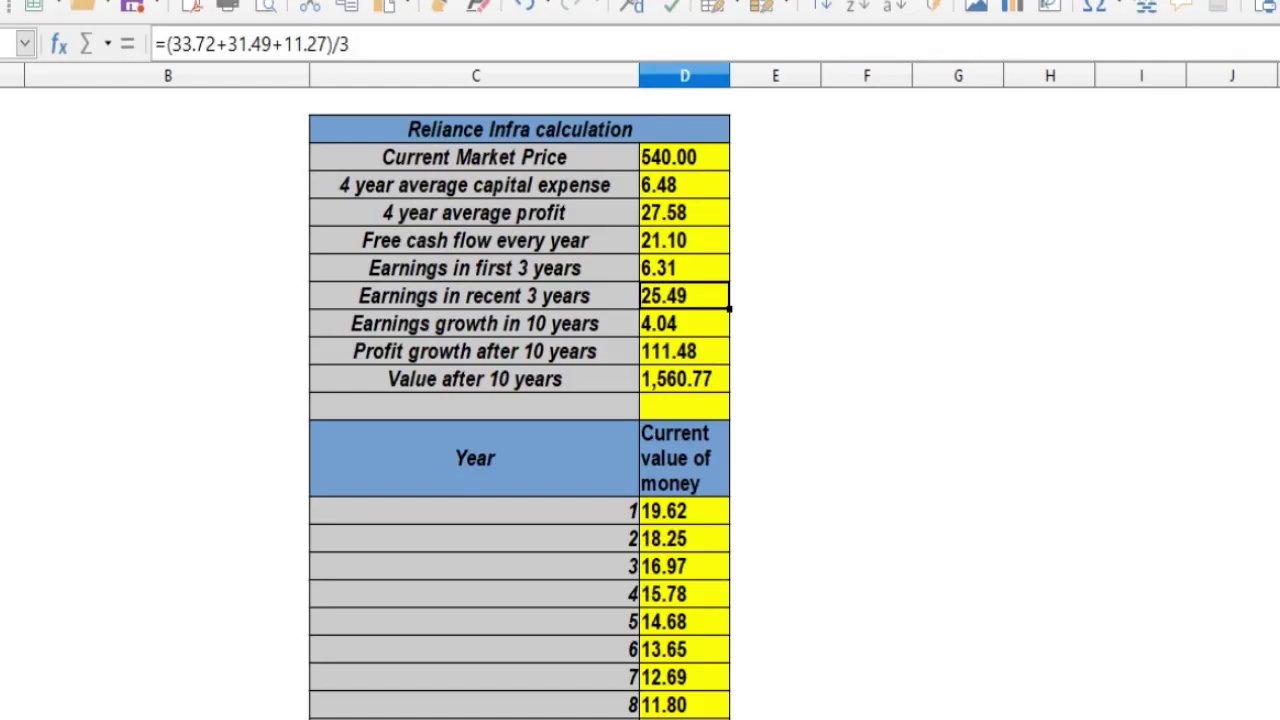
# - Inspect the cells referenced by the Earnings growth in 10 years and Profit growth after 10 years formulas, leaving both as they are
pyautogui.click(684, 323)
pyautogui.doubleClick(684, 323)
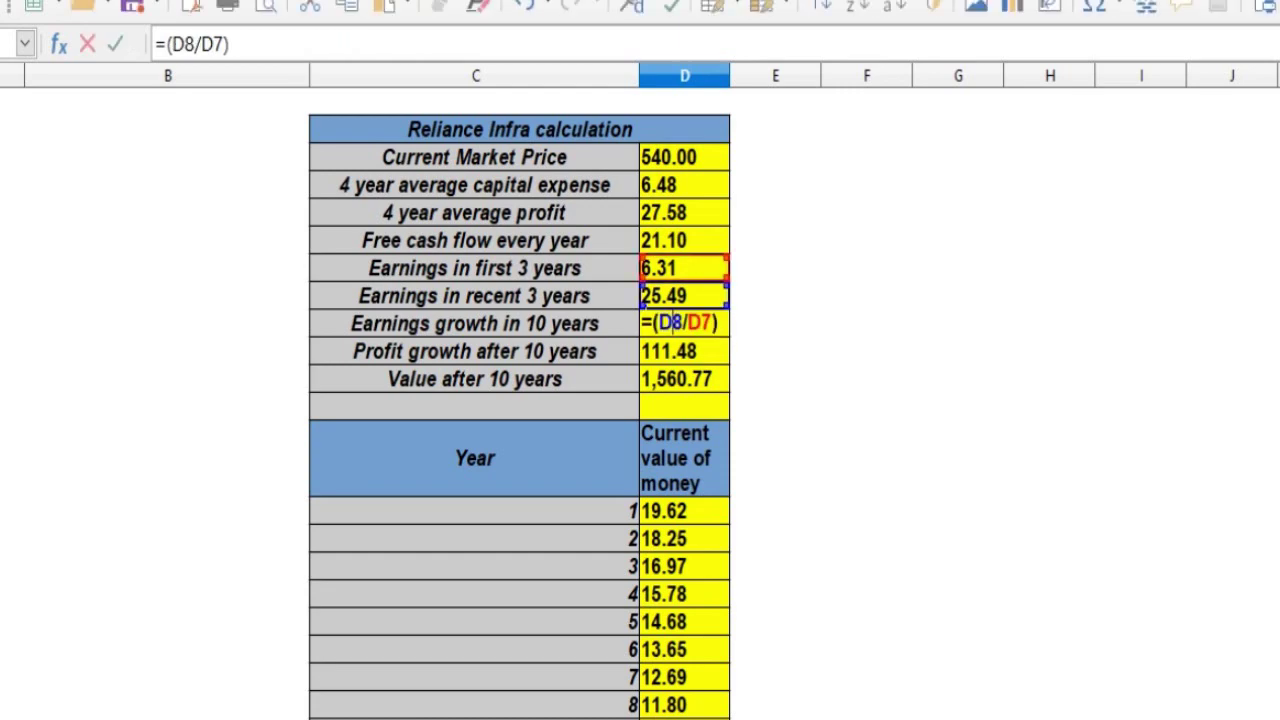
pyautogui.press('Escape')
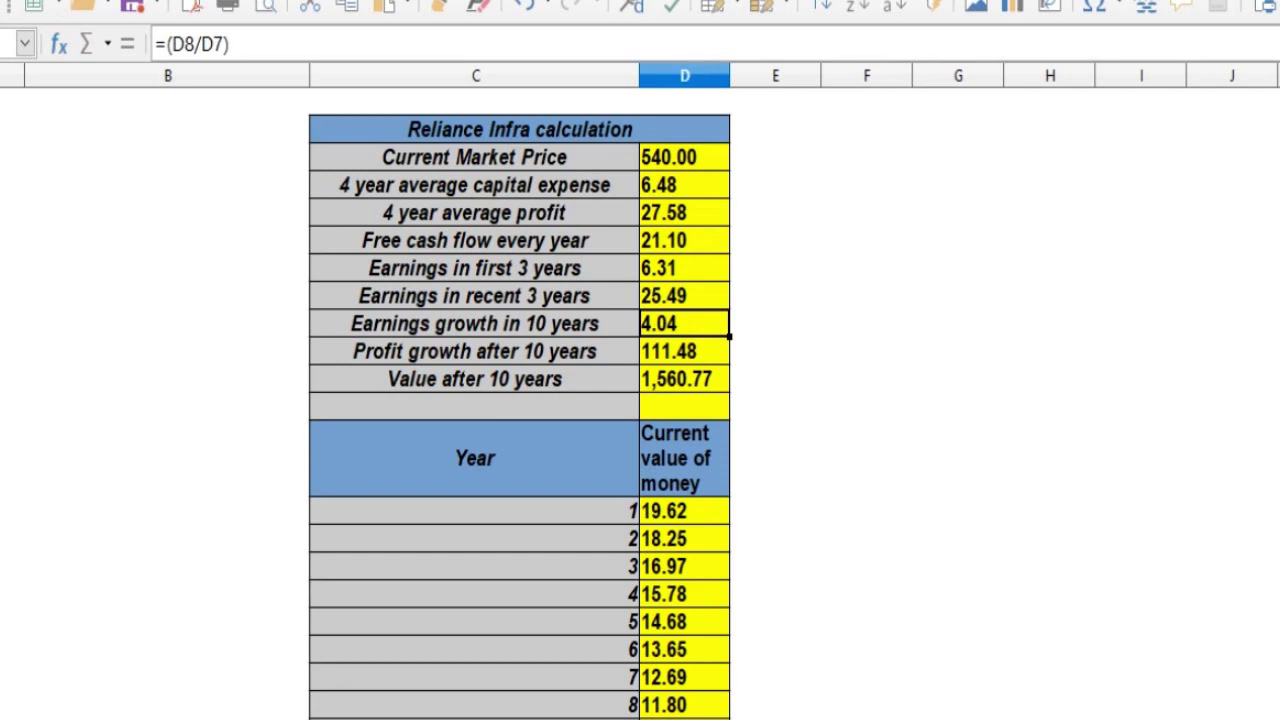
pyautogui.click(684, 351)
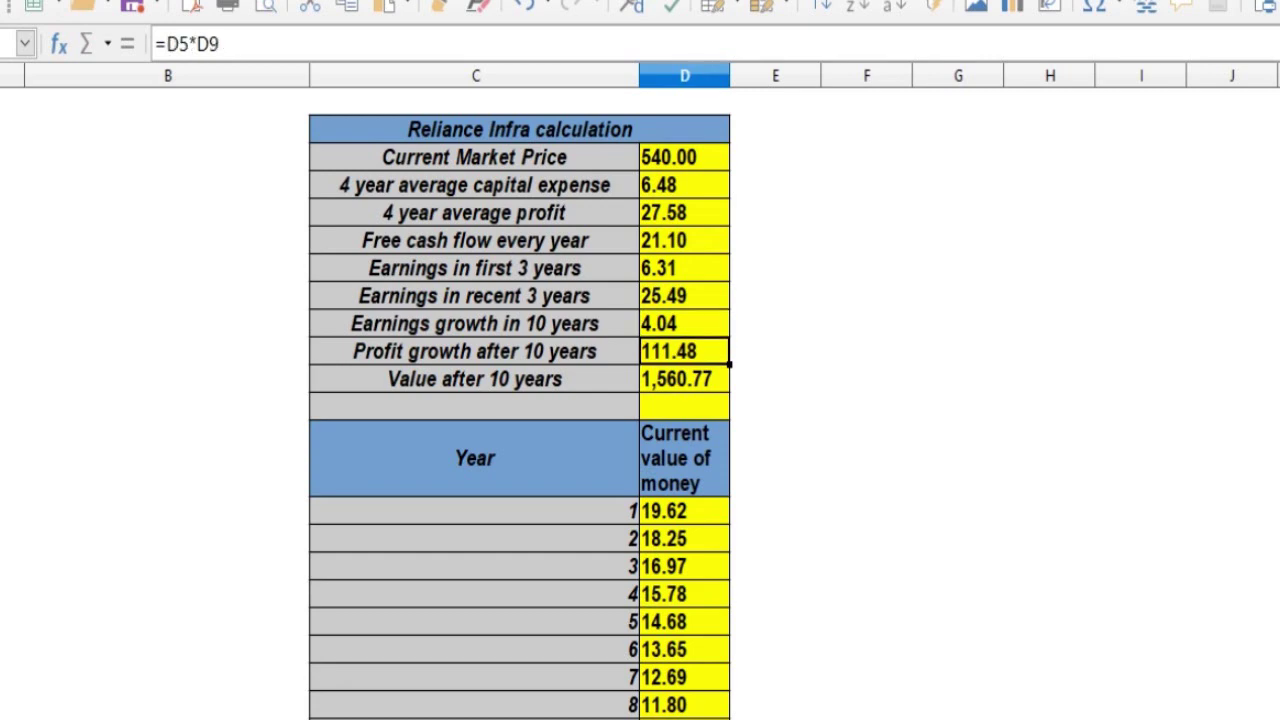
pyautogui.doubleClick(684, 351)
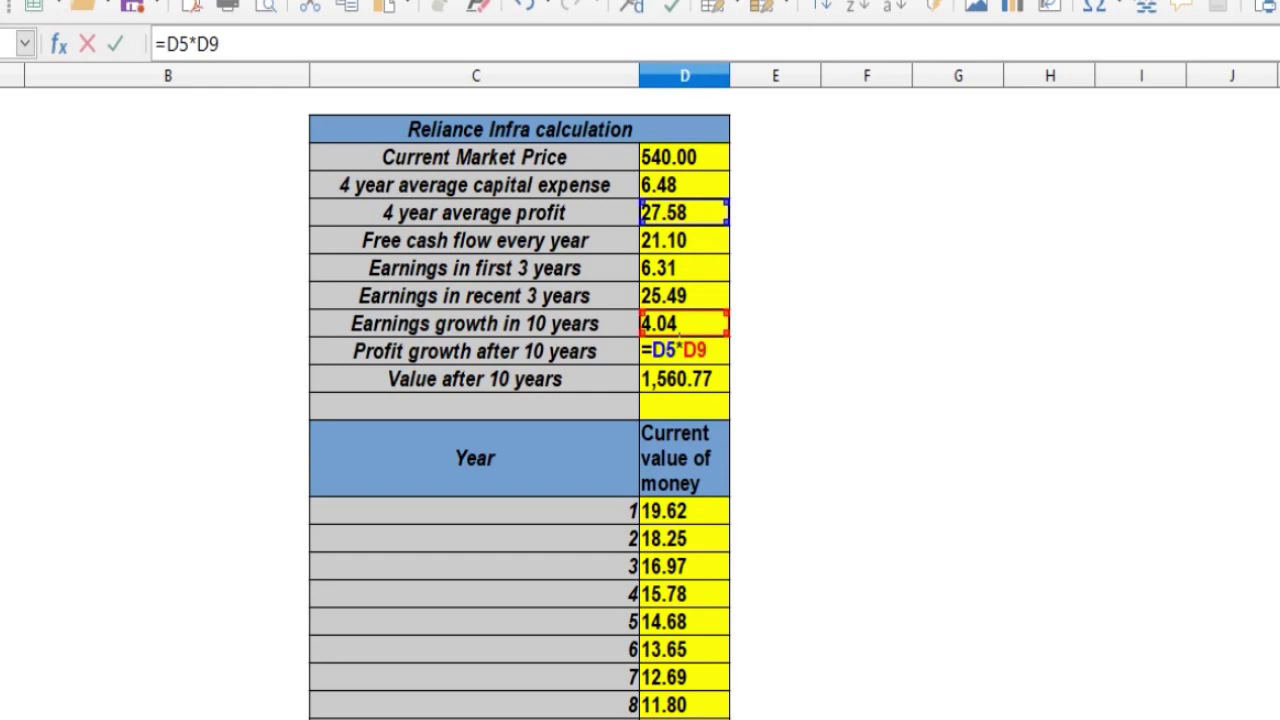
pyautogui.press('Return')
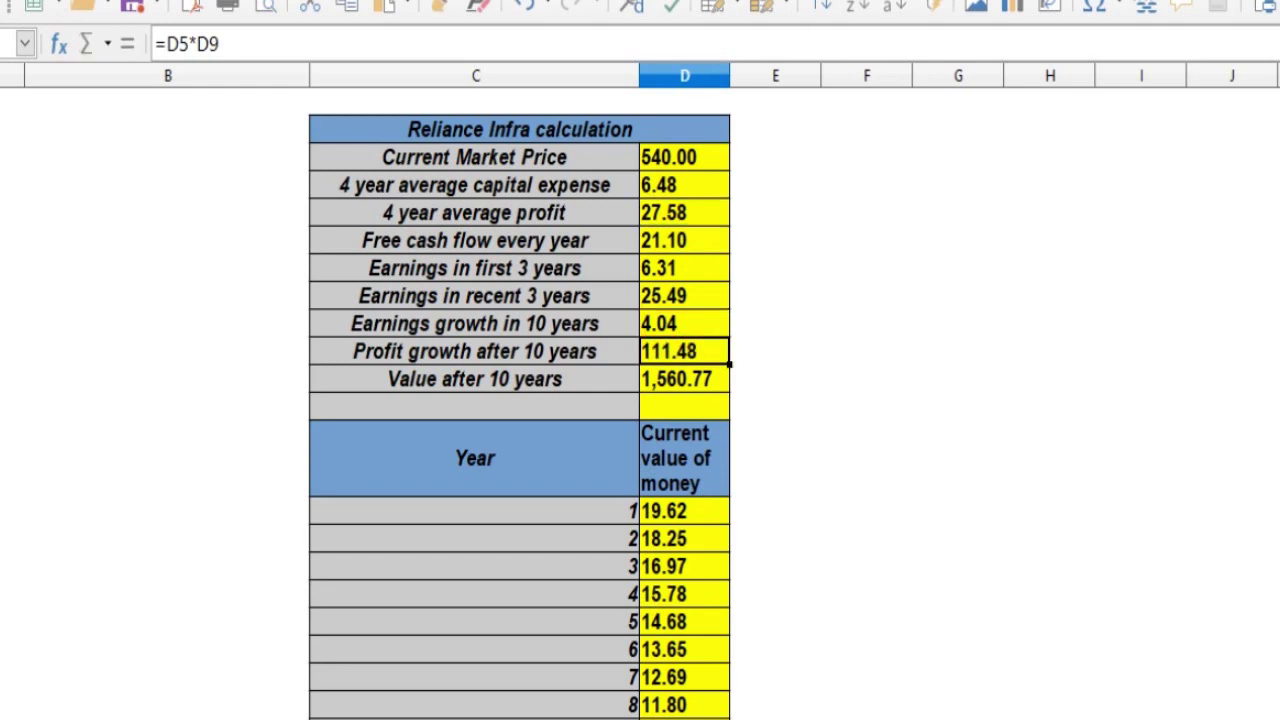
# - Inspect the profit reference and multiplier in the Value after 10 years formula without changing it
pyautogui.press('Down')
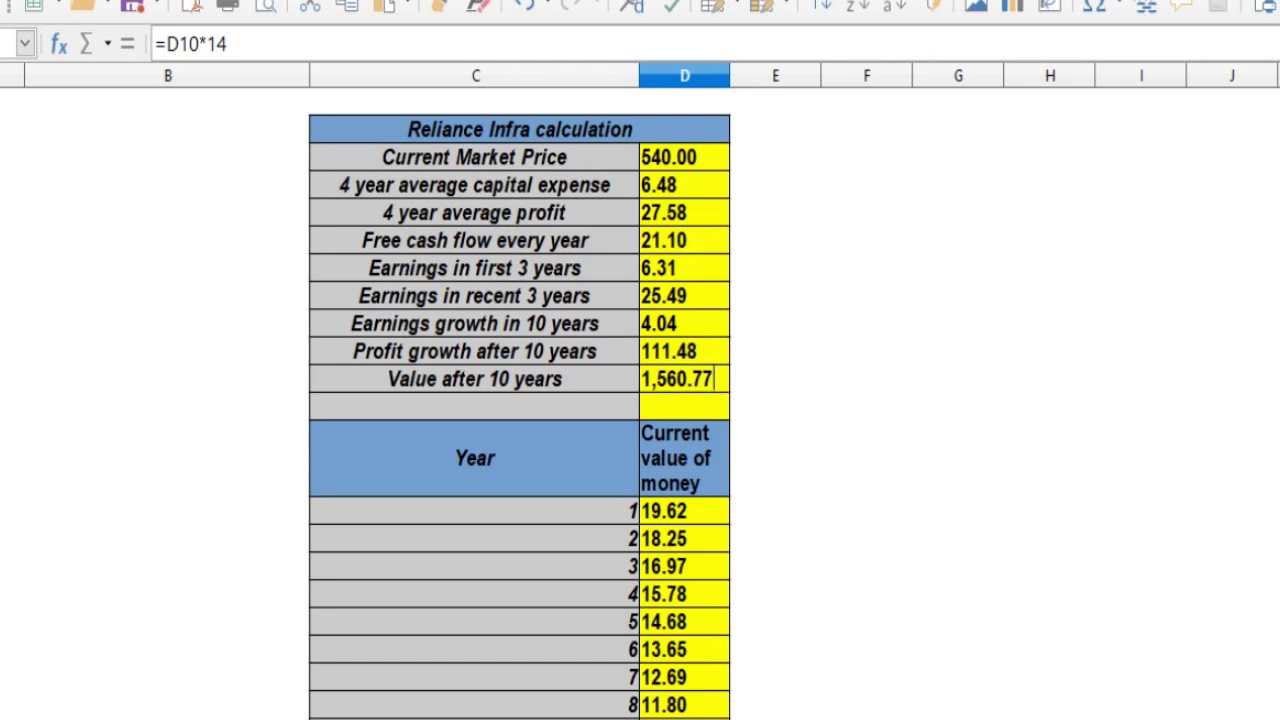
pyautogui.press('F2')
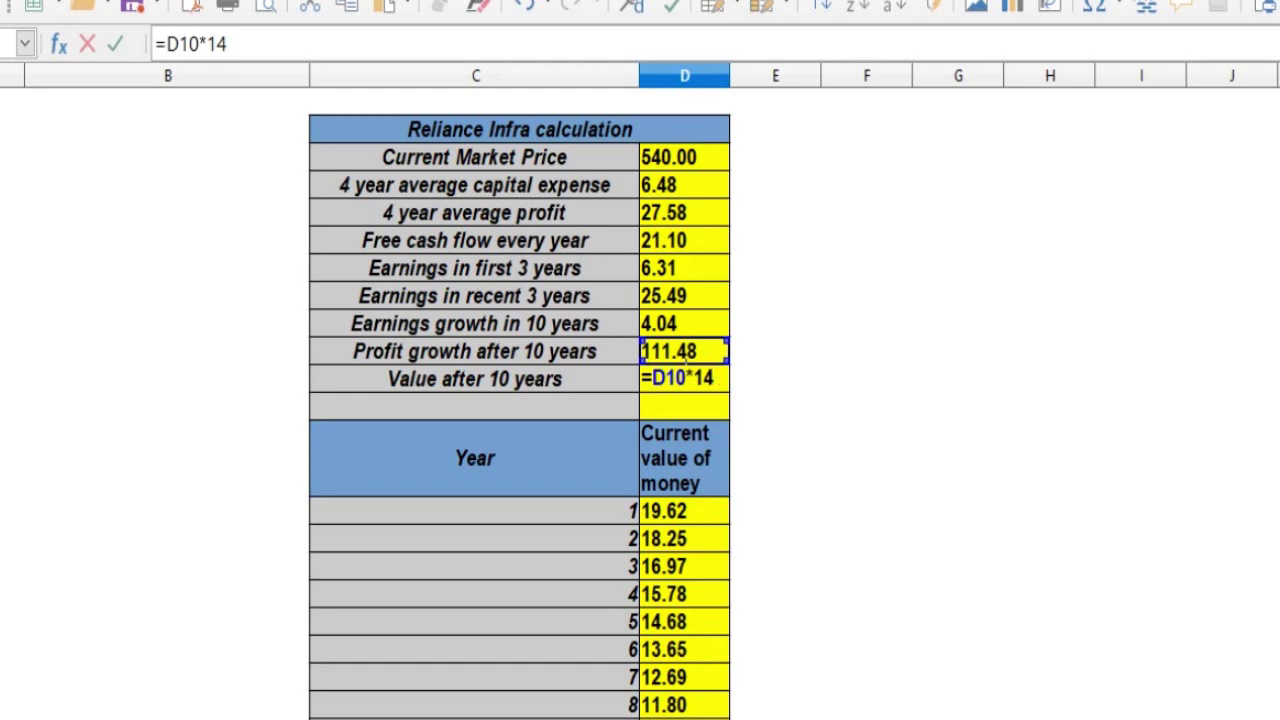
pyautogui.press('Escape')
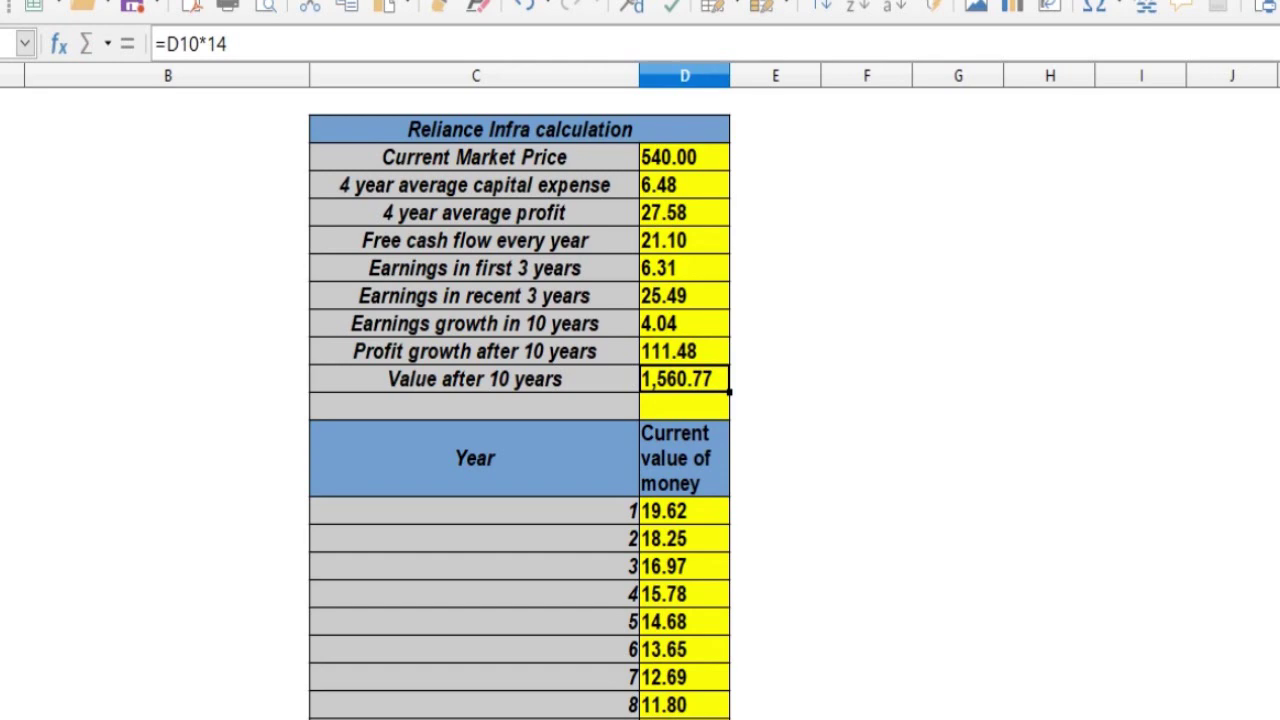
# - Inspect the year 1 Current value of money formula and the cells it references, leaving it as it is
pyautogui.press('Down')
pyautogui.press('Down')
pyautogui.press('Down')
pyautogui.press('Up')
pyautogui.press('Up')
pyautogui.press('Up')
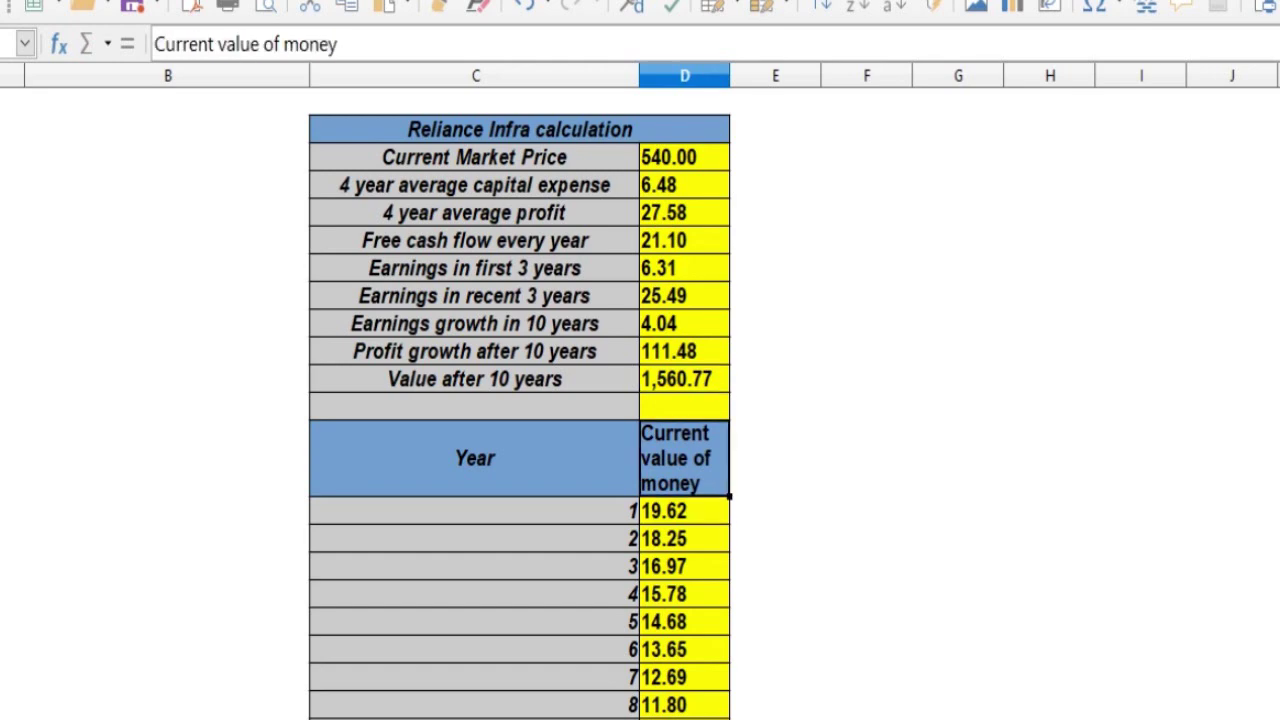
pyautogui.press('Down')
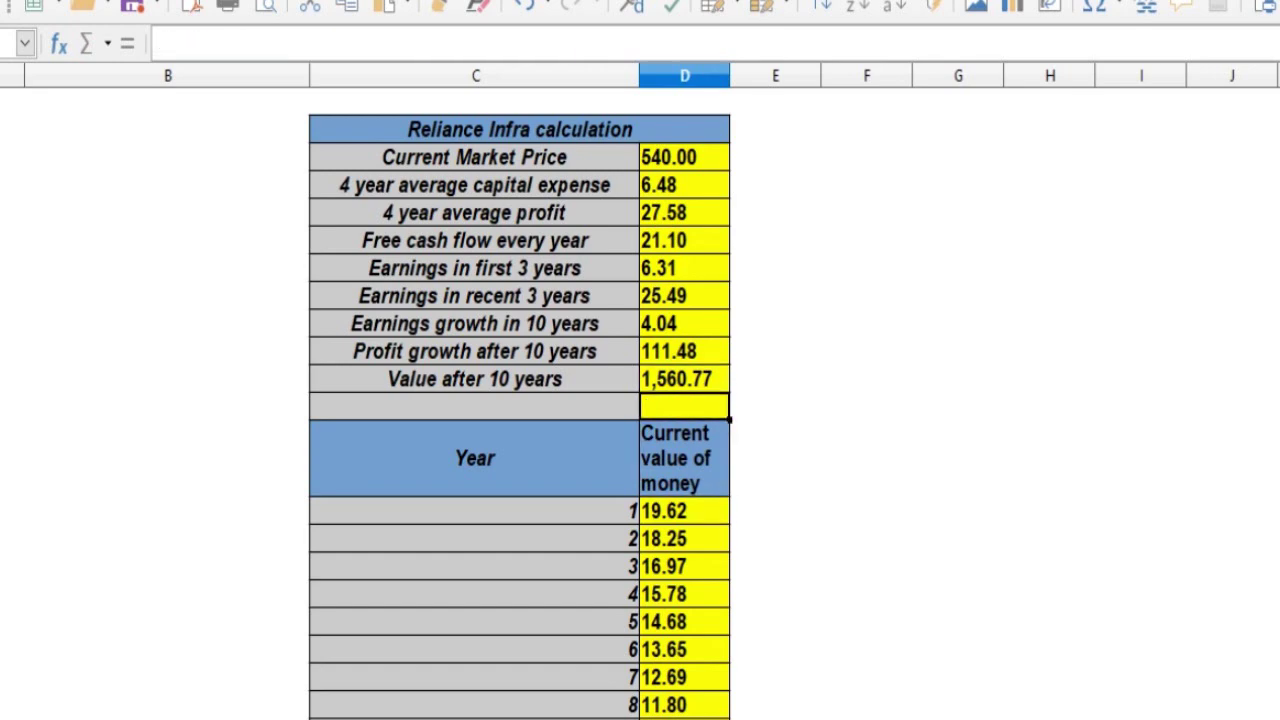
pyautogui.press('Down')
pyautogui.press('Down')
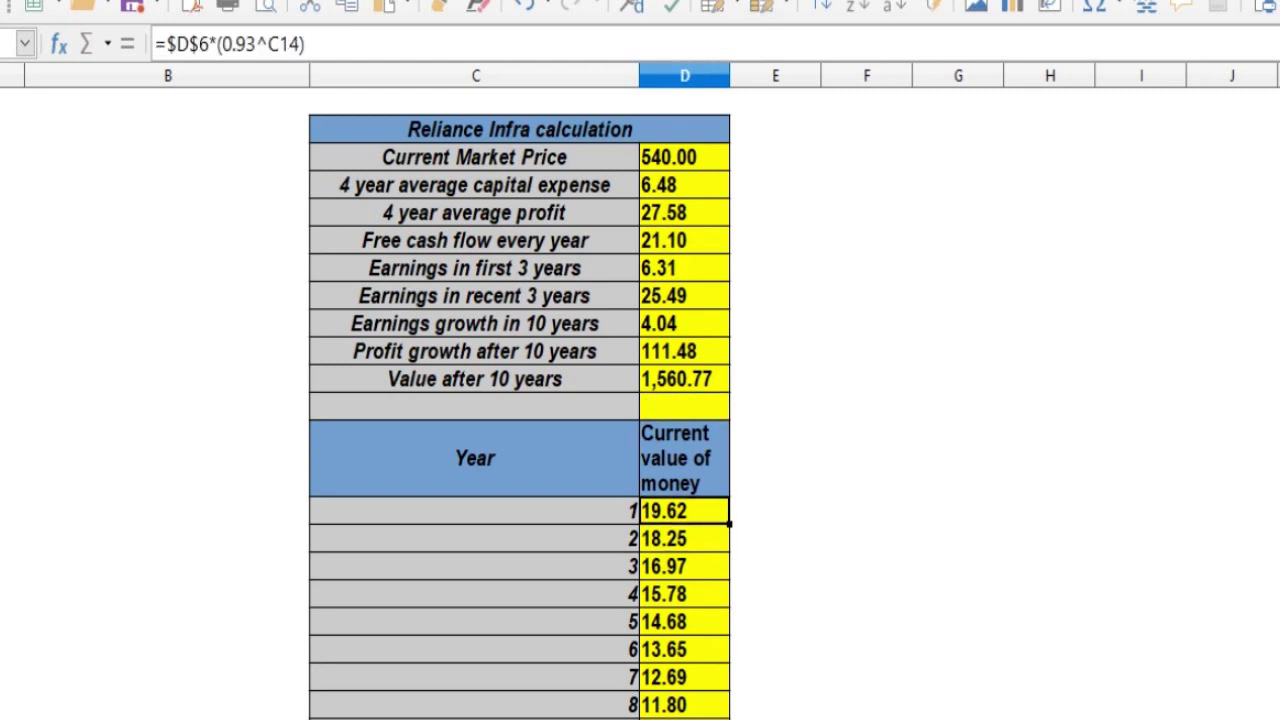
pyautogui.press('F2')
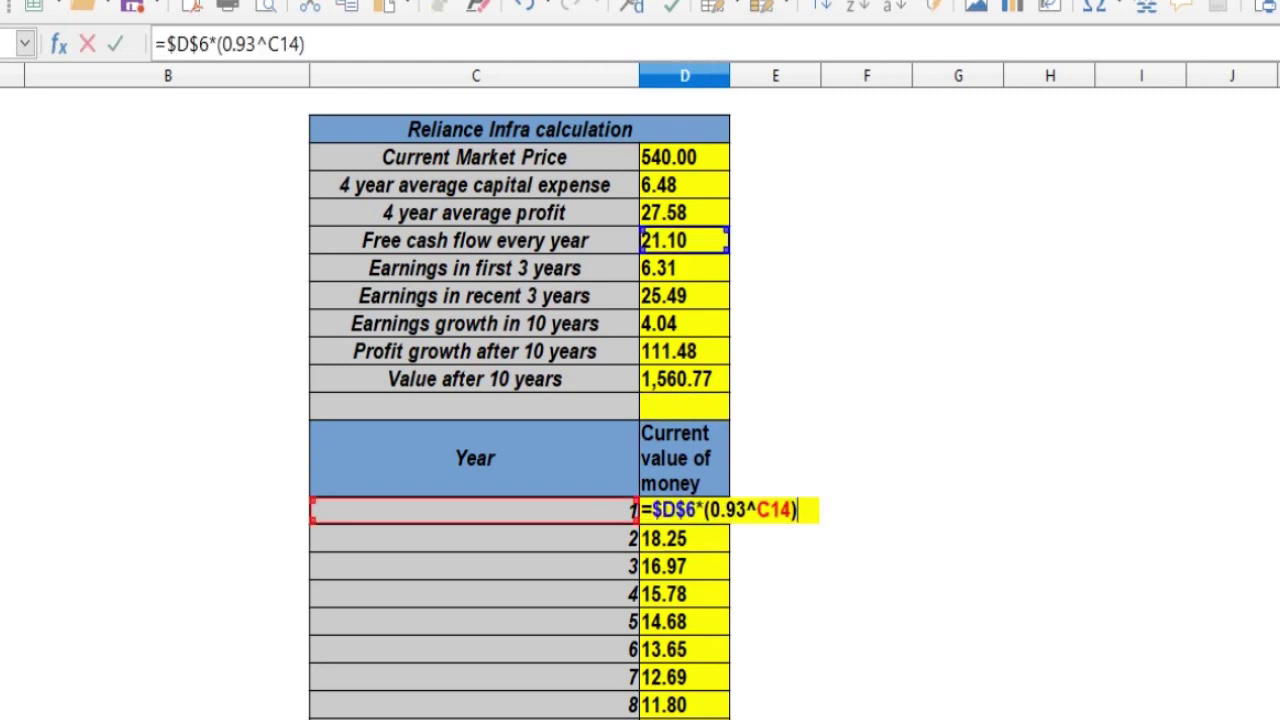
pyautogui.press('Escape')
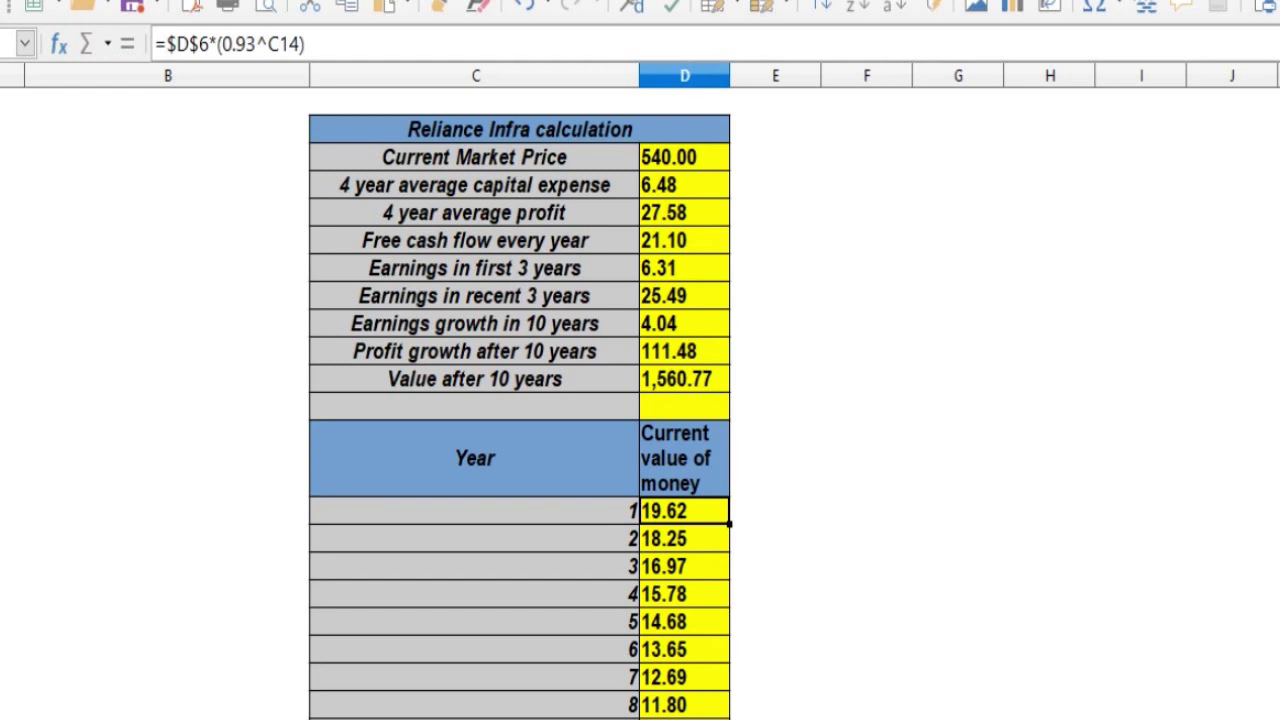
# - Review the Price discount formula and the sum behind the Current Value of Kaveri Seed
pyautogui.press('Down')
pyautogui.press('Down')
pyautogui.press('Down')
pyautogui.press('Down')
pyautogui.press('Down')
pyautogui.press('Down')
pyautogui.press('Down')
pyautogui.press('Down')
pyautogui.press('Down')
pyautogui.press('Down')
pyautogui.press('Down')
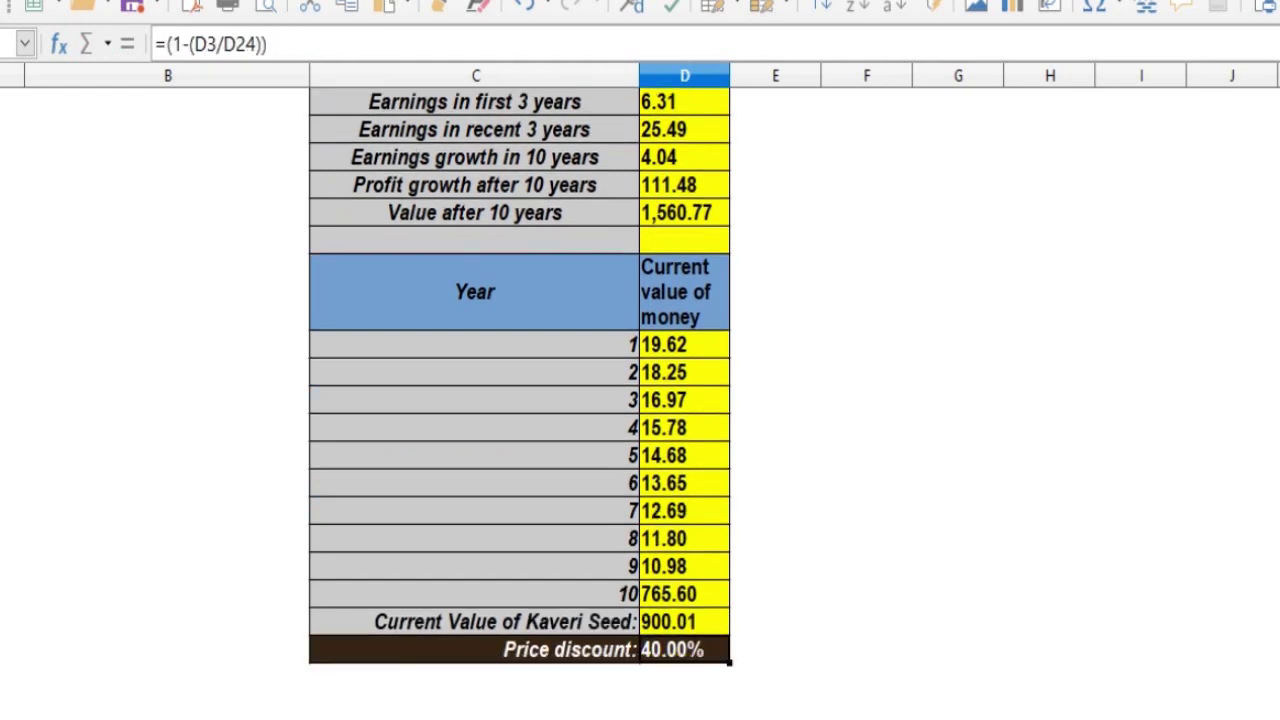
pyautogui.press('Up')
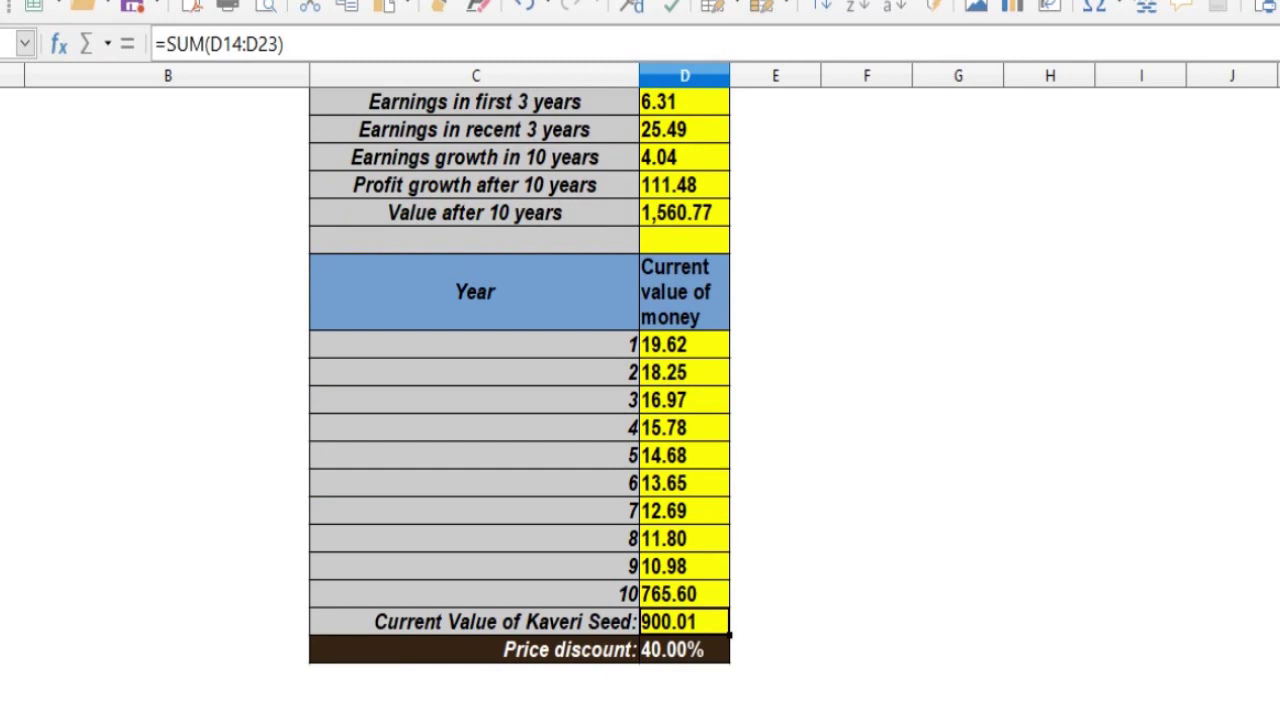
# - Try a value of 3 for Earnings growth in 10 years in place of its formula
pyautogui.press('Up')
pyautogui.press('Up')
pyautogui.press('Up')
pyautogui.press('Up')
pyautogui.press('Up')
pyautogui.press('Up')
pyautogui.press('Up')
pyautogui.press('Up')
pyautogui.press('Up')
pyautogui.press('Up')
pyautogui.press('Up')
pyautogui.press('Up')
pyautogui.press('Up')
pyautogui.press('Up')
pyautogui.press('Up')
pyautogui.press('Up')
pyautogui.press('Up')
pyautogui.press('Up')
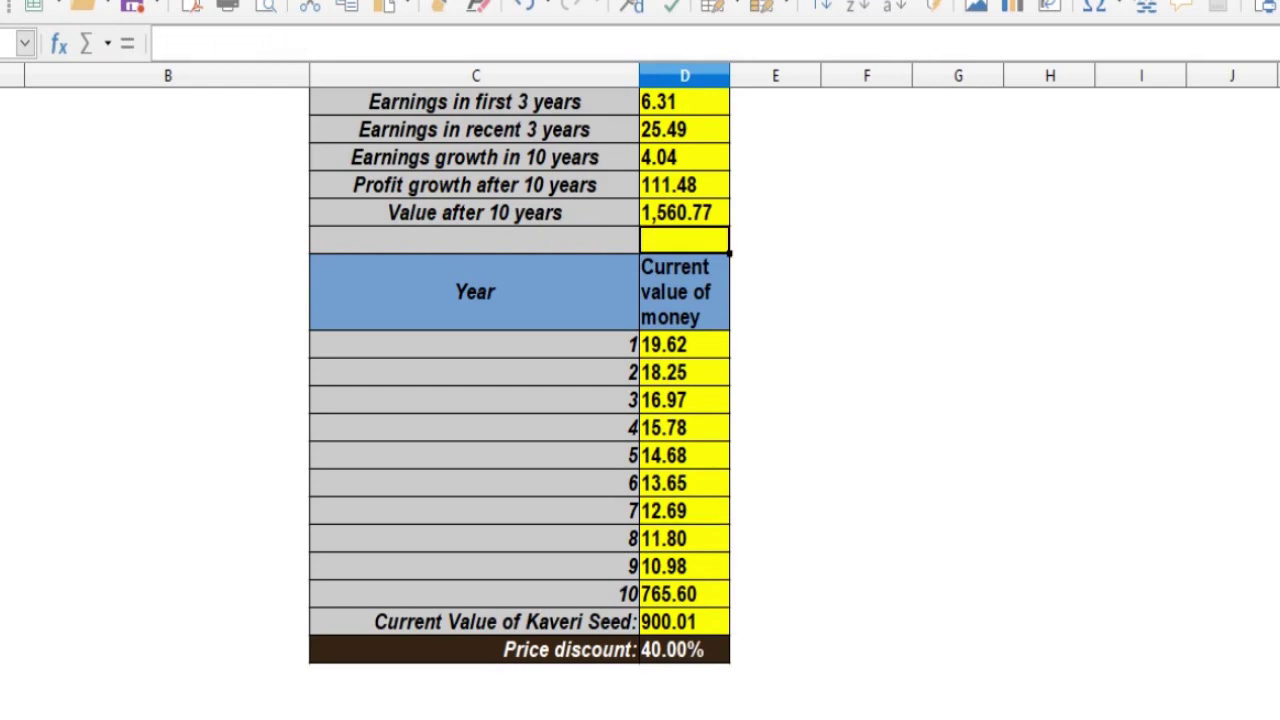
pyautogui.press('Down')
pyautogui.press('Down')
pyautogui.press('Down')
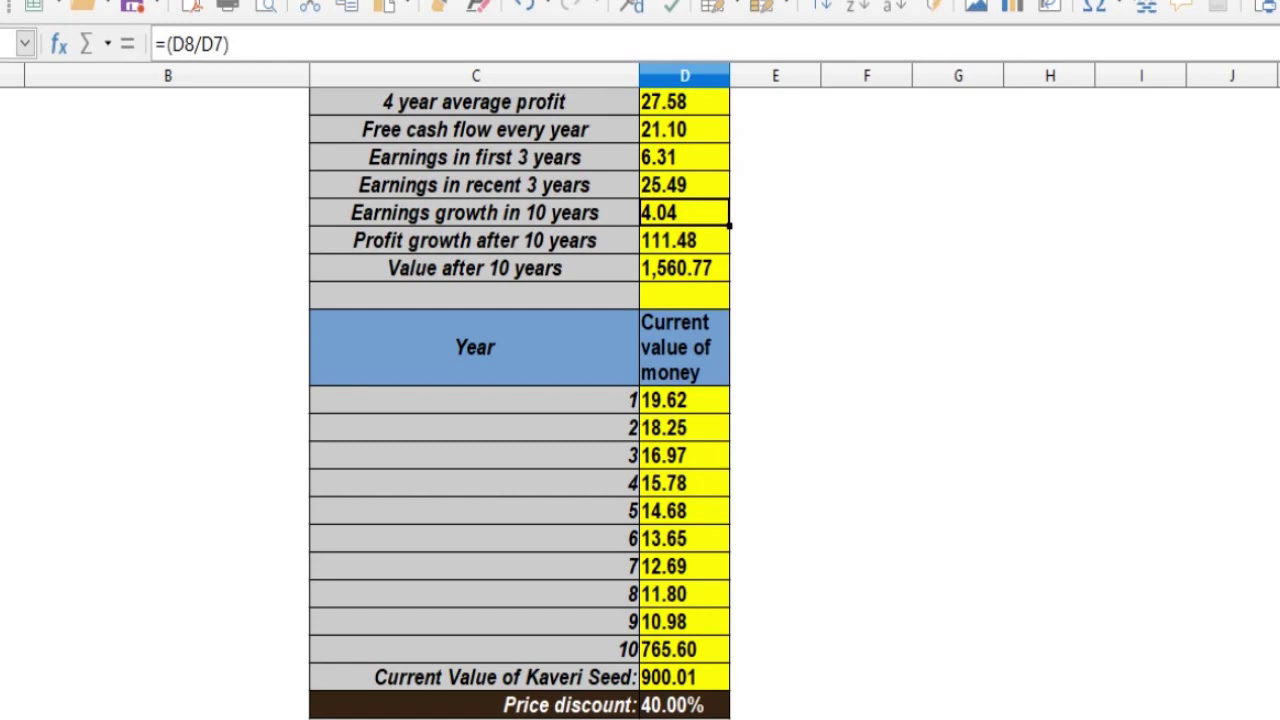
pyautogui.write('3')
pyautogui.press('Return')
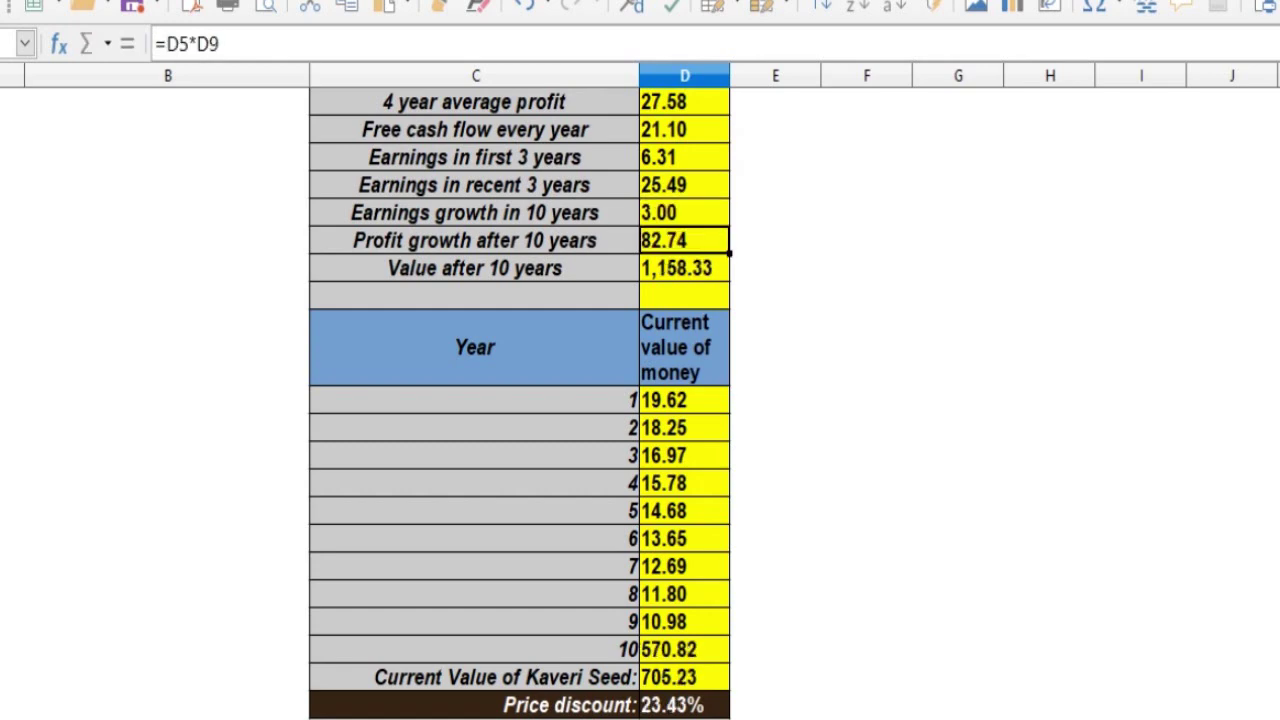
# - Try a value of 2 for Earnings growth in 10 years and review the discounted yearly values and price discount
pyautogui.click(684, 213)
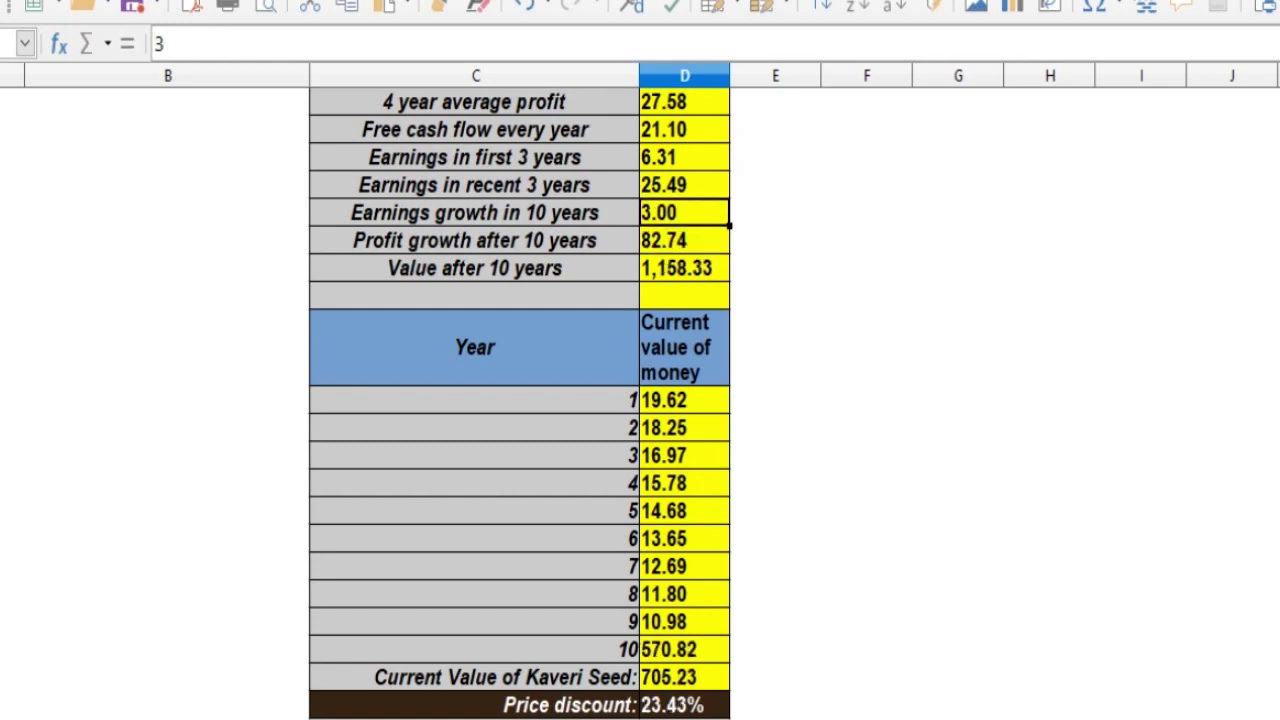
pyautogui.write('2')
pyautogui.press('Return')
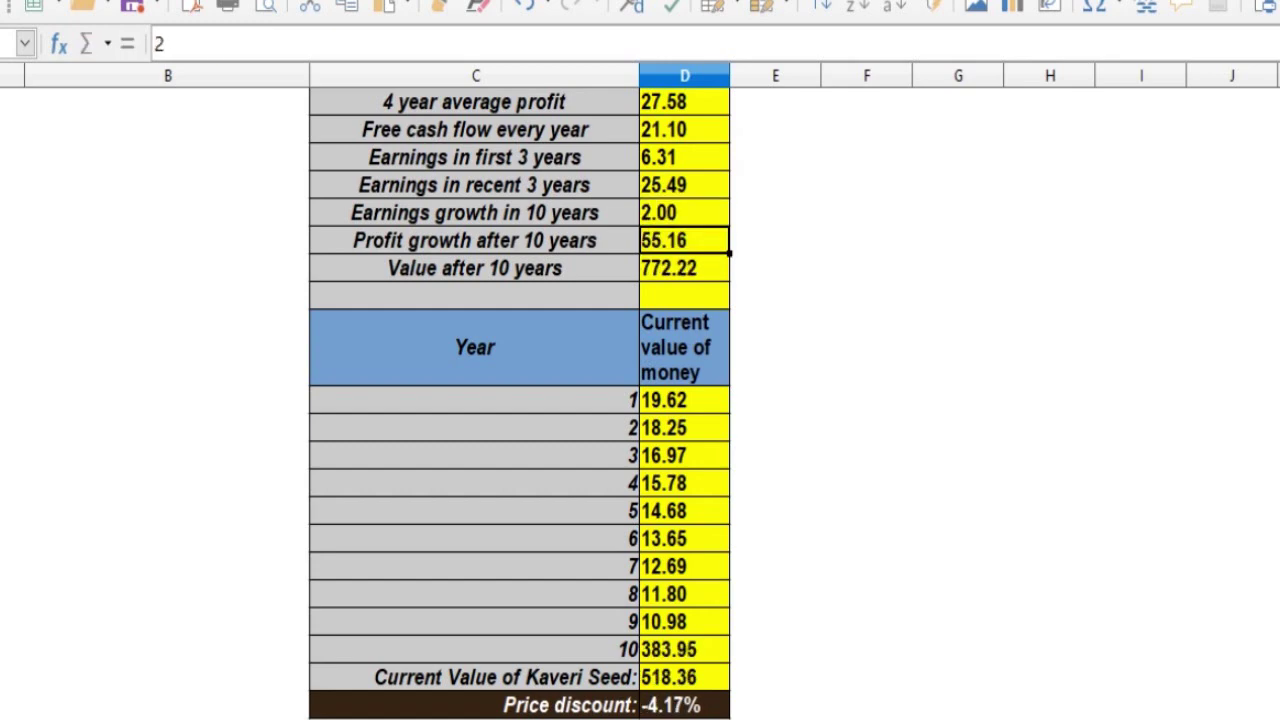
pyautogui.press('Up')
pyautogui.press('Down')
pyautogui.press('Down')
pyautogui.press('Down')
pyautogui.press('Down')
pyautogui.press('Down')
pyautogui.press('Down')
pyautogui.press('Down')
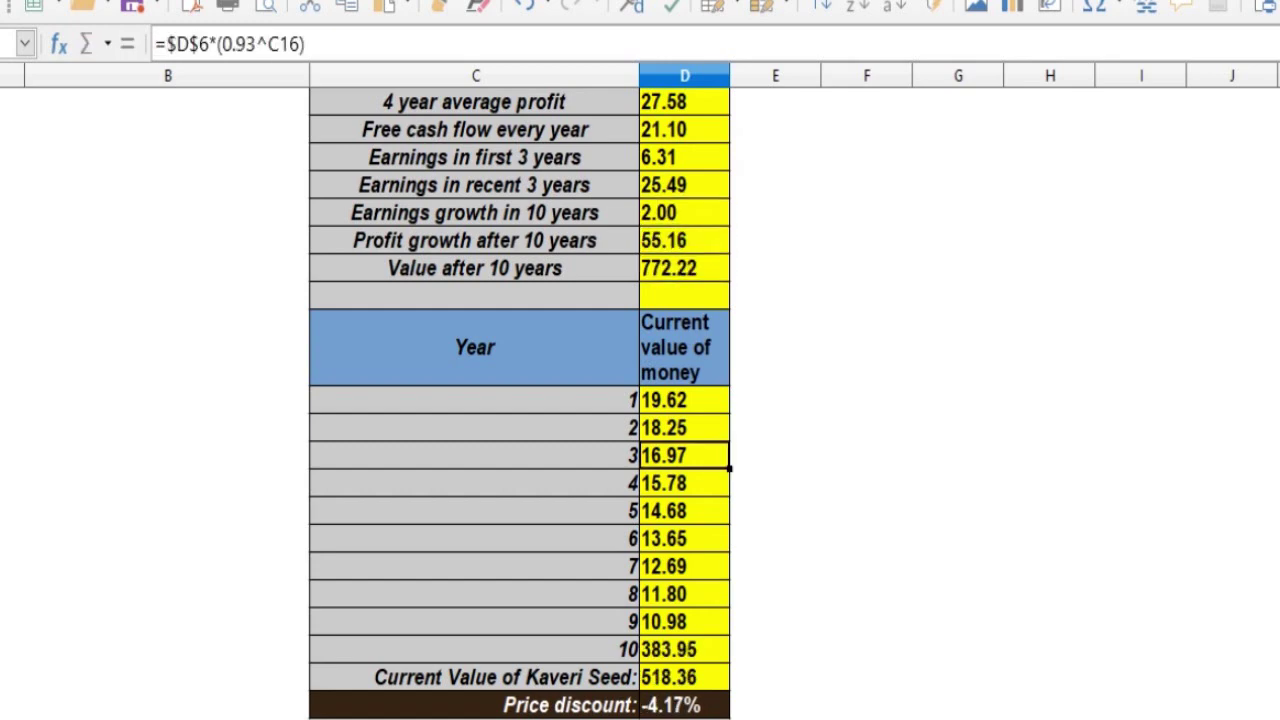
# - Undo both trial values to restore the original Earnings growth in 10 years formula
pyautogui.press('Up')
pyautogui.press('Up')
pyautogui.press('Up')
pyautogui.press('Up')
pyautogui.press('Up')
pyautogui.press('Up')
pyautogui.press('Up')
pyautogui.hotkey('ctrl', 'z')
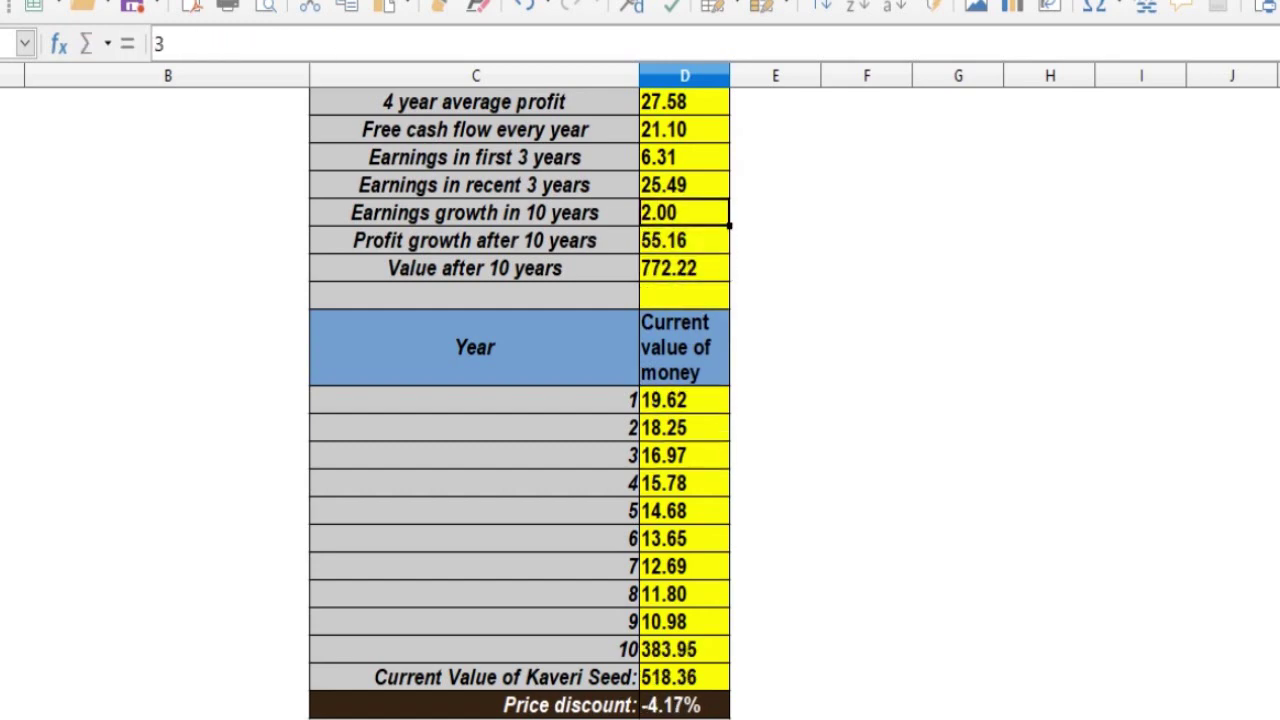
pyautogui.hotkey('ctrl', 'z')
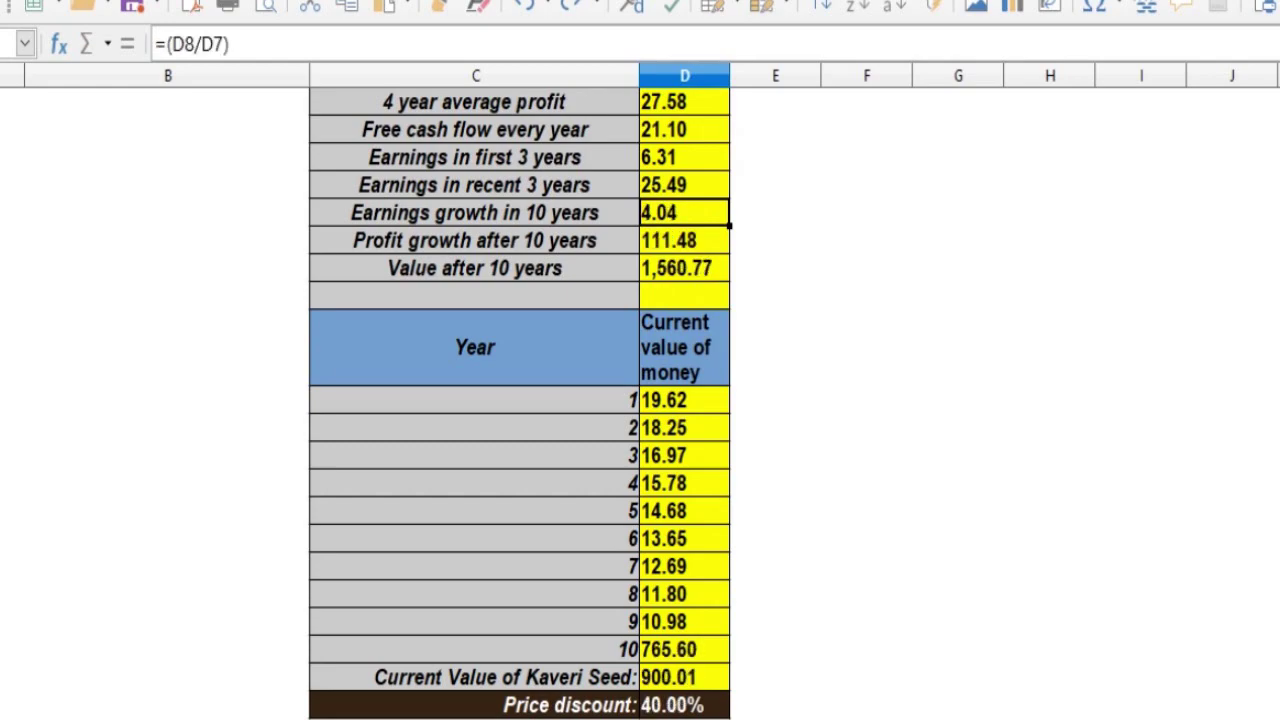
# - Save the workbook and go to the Current liabilities amount in the Excess Cash Calculation sheet
pyautogui.hotkey('ctrl', 's')
pyautogui.hotkey('ctrl', 'pagedown')
pyautogui.click(877, 379)
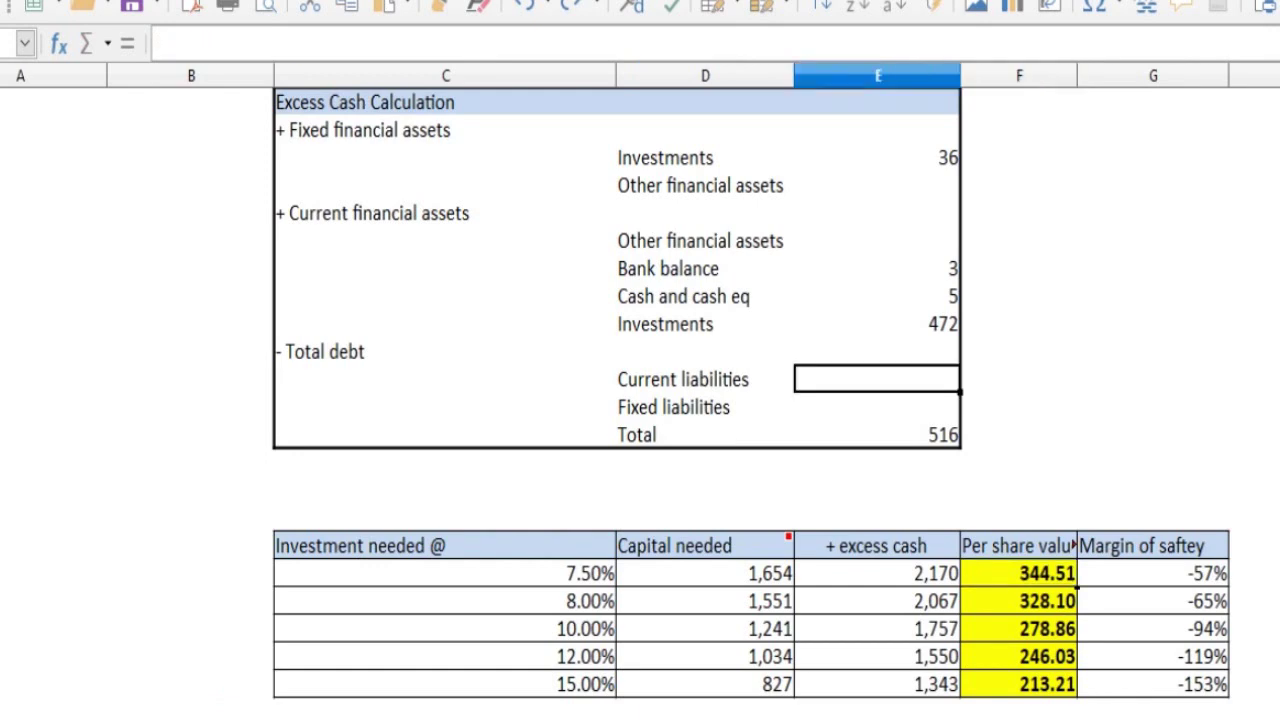
# - Review the liabilities and asset amounts in the Excess Cash Calculation block and the area above the investment table
pyautogui.press('Down')
pyautogui.press('Down')
pyautogui.press('Down')
pyautogui.press('Down')
pyautogui.press('Down')
pyautogui.press('Down')
pyautogui.press('Down')
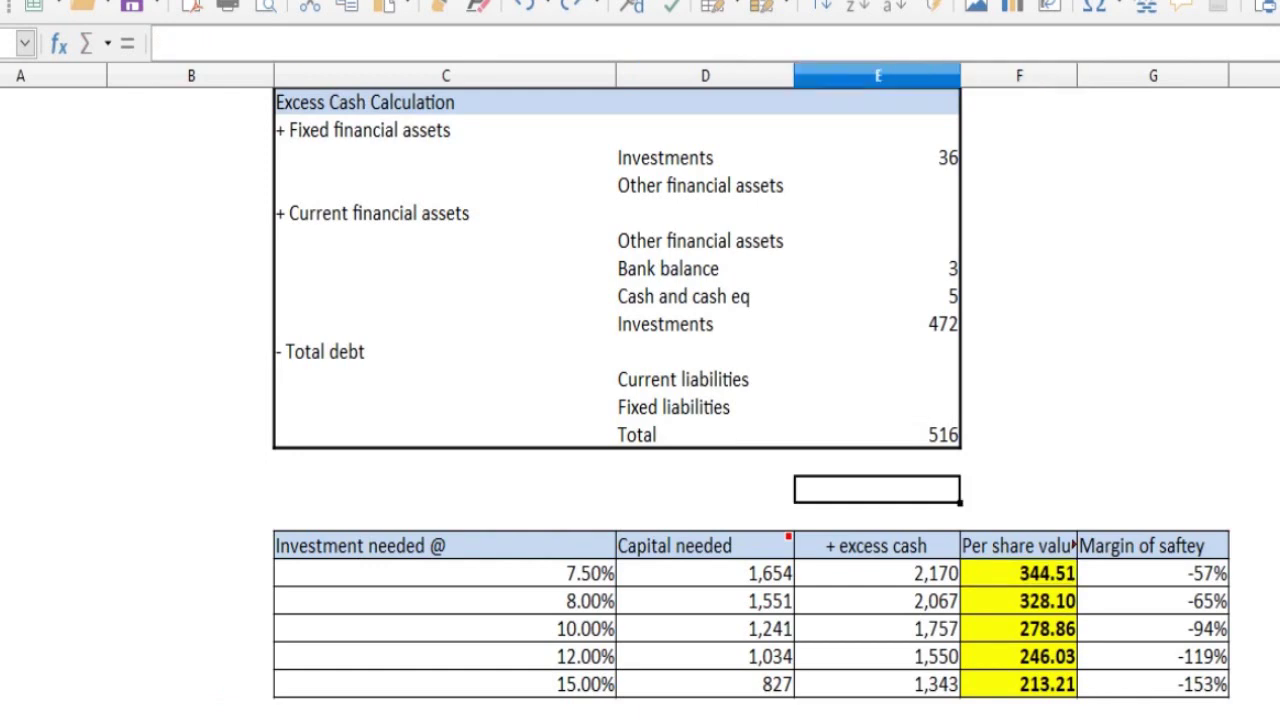
pyautogui.press('Right')
pyautogui.press('Up')
pyautogui.press('Up')
pyautogui.press('Up')
pyautogui.press('Left')
pyautogui.press('Left')
pyautogui.press('Up')
pyautogui.press('Up')
pyautogui.press('Right')
pyautogui.press('Up')
pyautogui.press('Up')
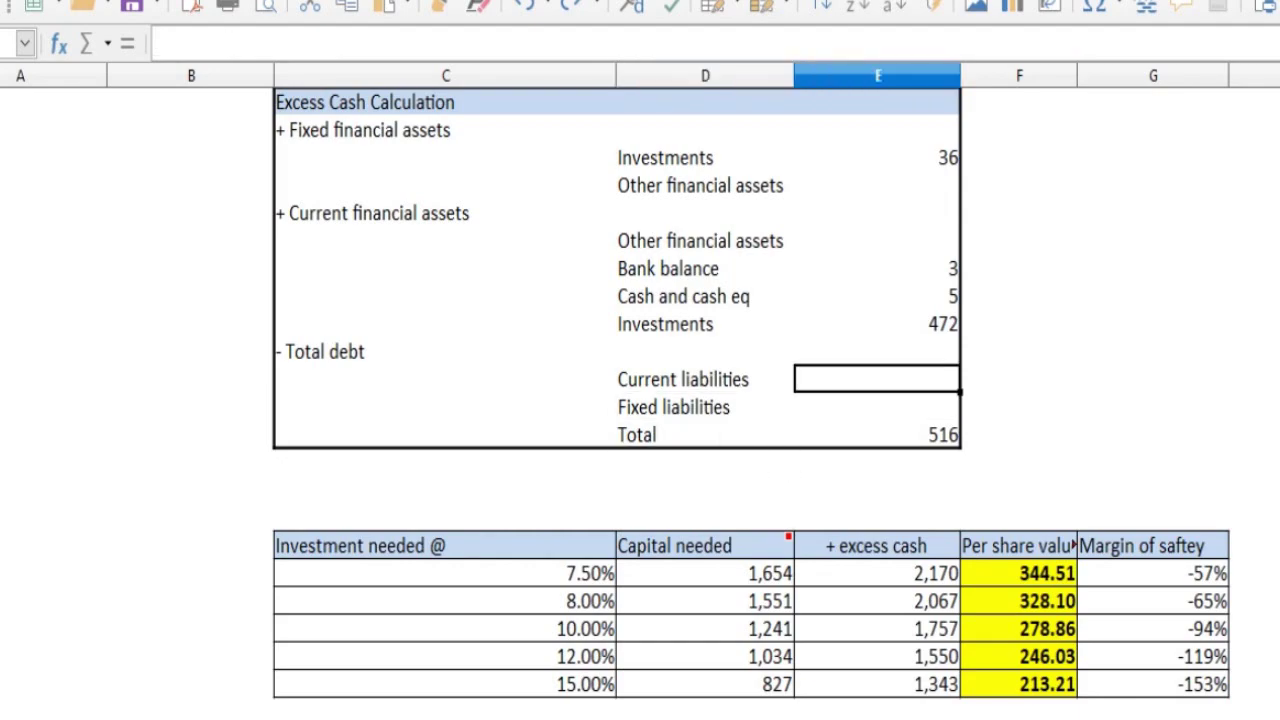
pyautogui.press('Down')
# - Go to the discounted value sheet and examine the Current Value of Kaveri Seed sum formula
pyautogui.hotkey('ctrl', 'pagedown')
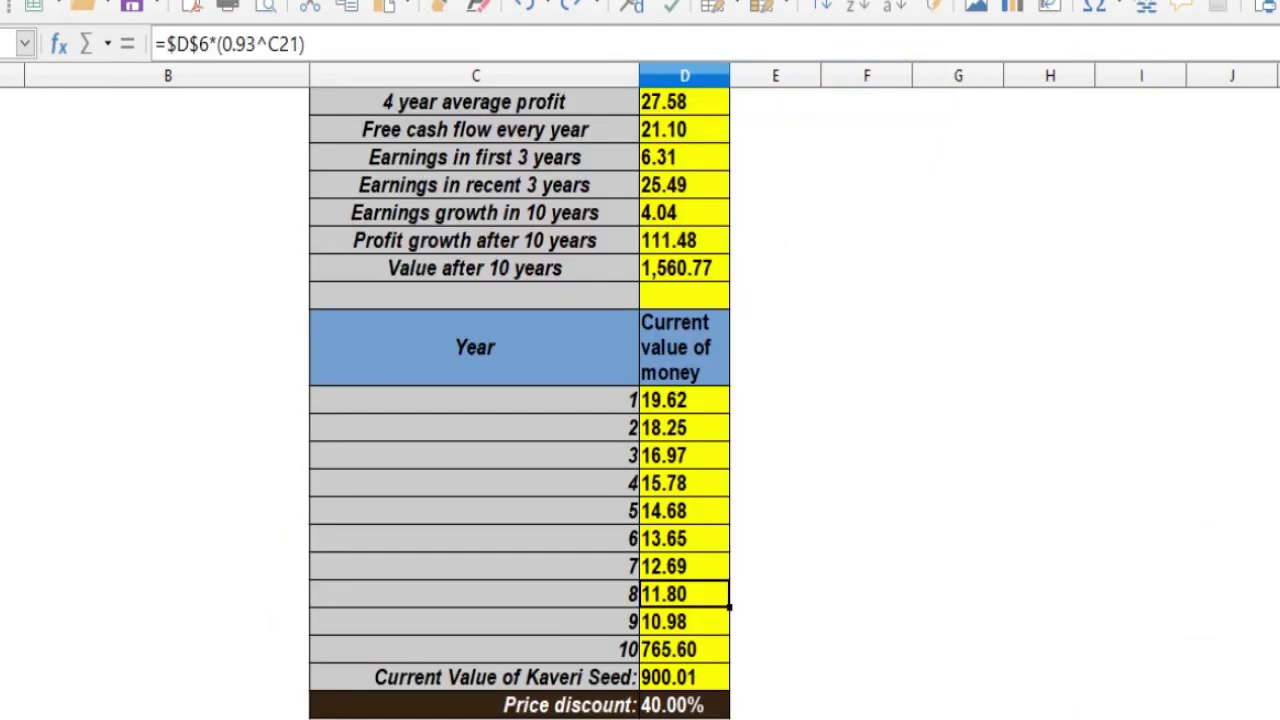
pyautogui.press('Down')
pyautogui.press('Down')
pyautogui.press('Down')
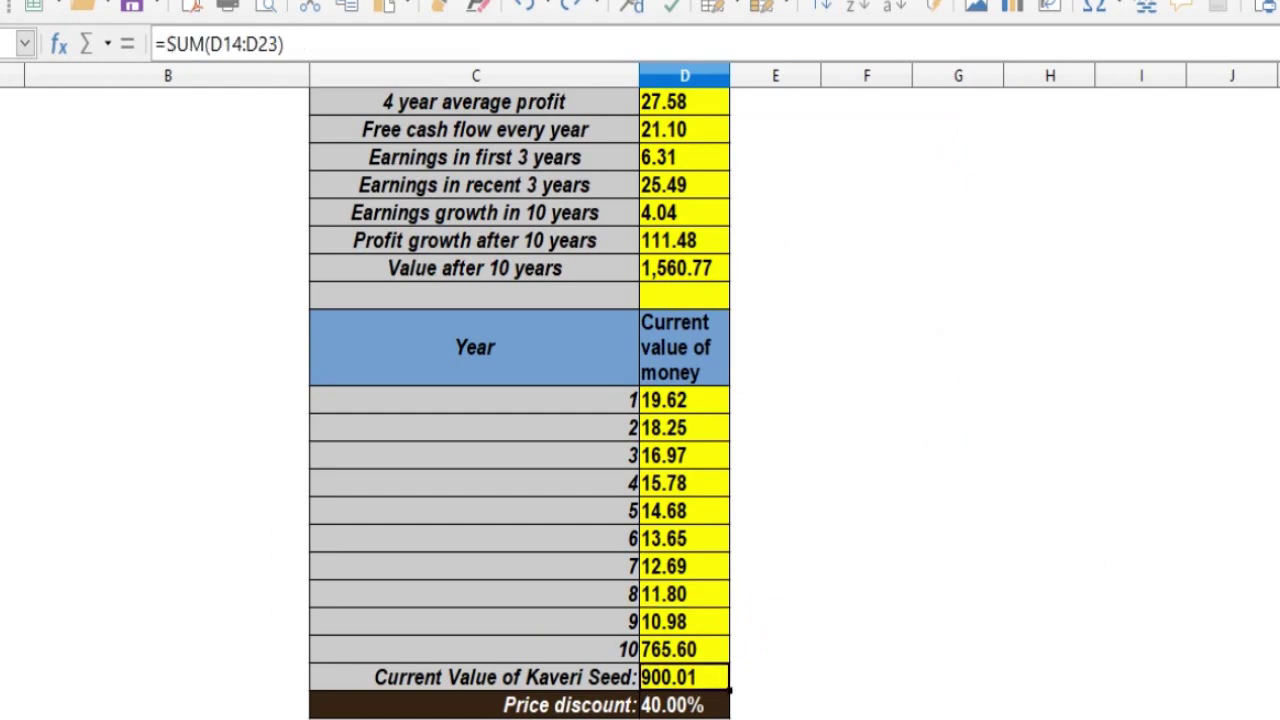
pyautogui.hotkey('ctrl', 'pagedown')
pyautogui.hotkey('ctrl', 'pageup')
# - Review the valuation inputs from the Current value of money heading up through the earnings and growth figures to the Current Market Price
pyautogui.hotkey('ctrl', 'Up')
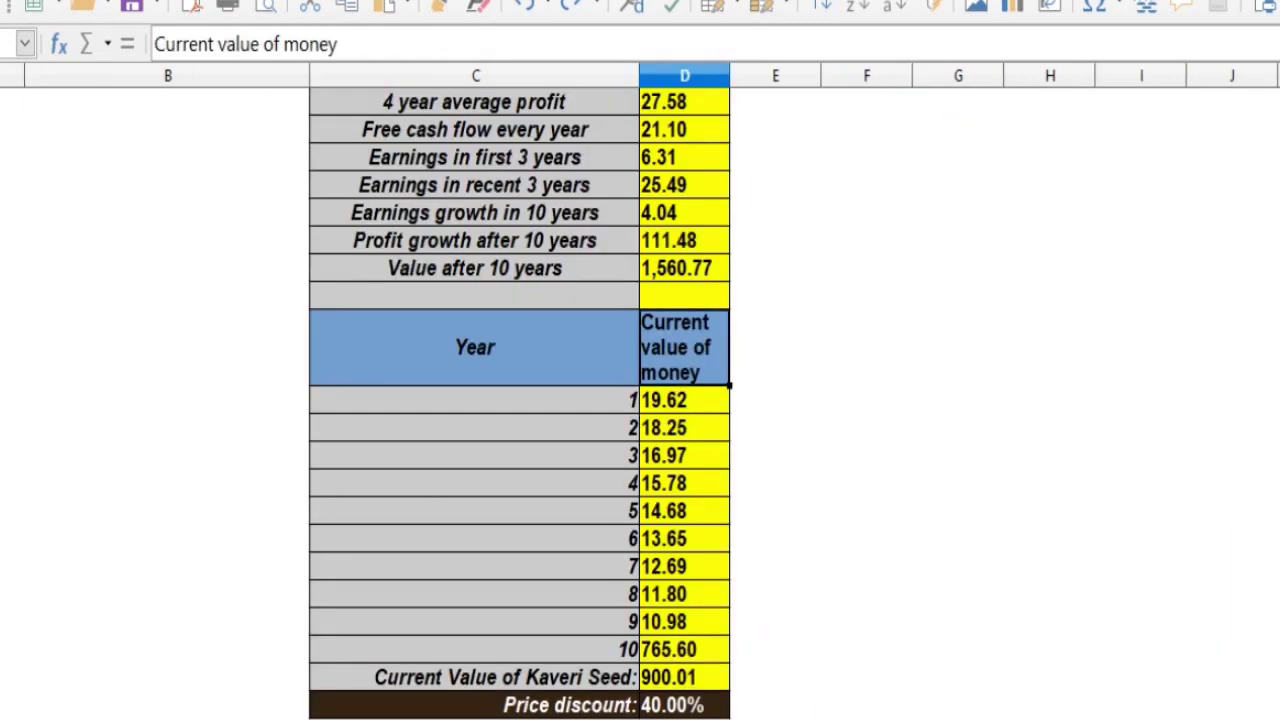
pyautogui.press('Up')
pyautogui.press('Up')
pyautogui.press('Up')
pyautogui.press('Up')
pyautogui.press('Up')
pyautogui.press('Up')
pyautogui.press('Up')
pyautogui.press('Up')
pyautogui.press('Up')
pyautogui.press('Up')
pyautogui.press('Up')
pyautogui.press('Up')
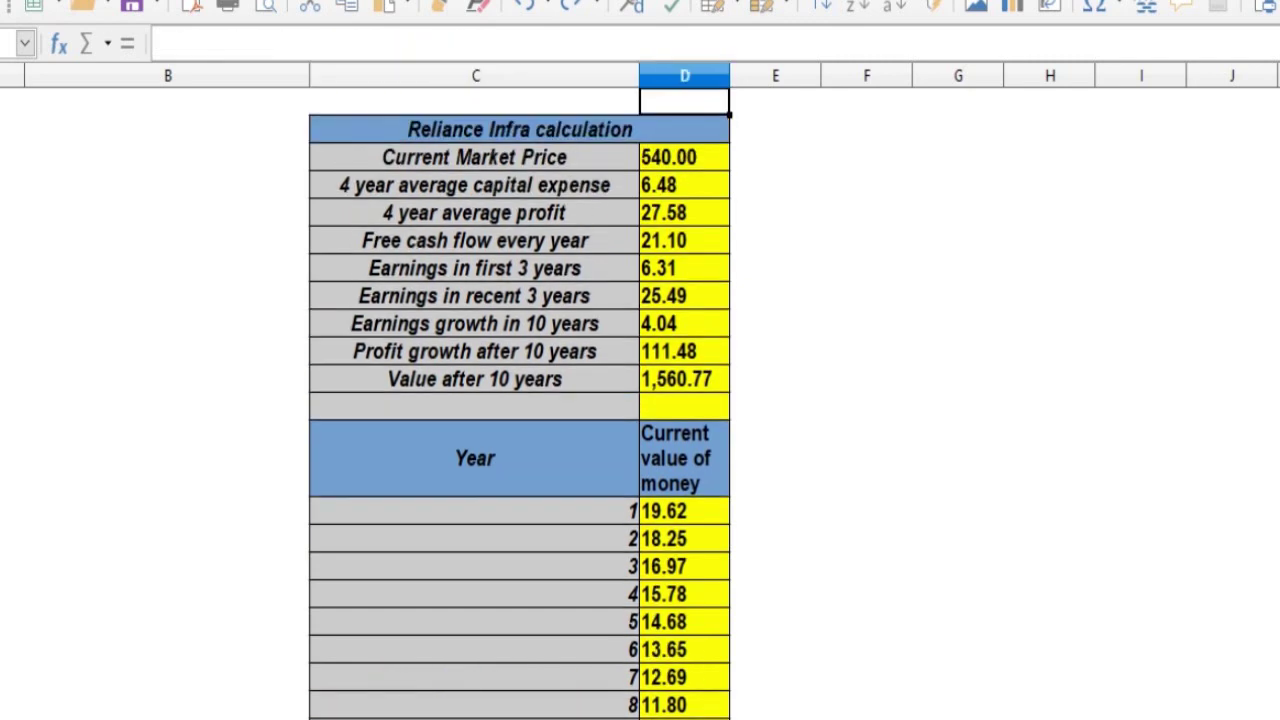
# - Return to the Excess Cash Calculation sheet and examine the Current financial assets section
pyautogui.hotkey('ctrl', 'pagedown')
pyautogui.press('Up')
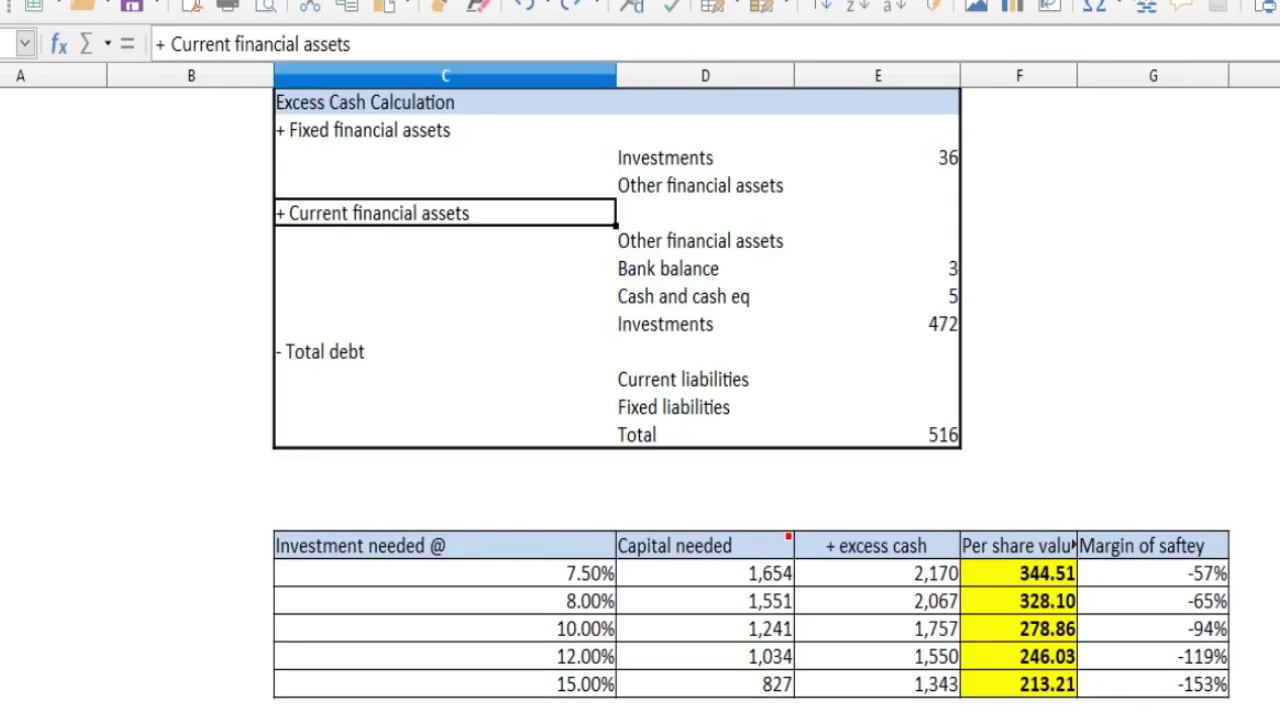